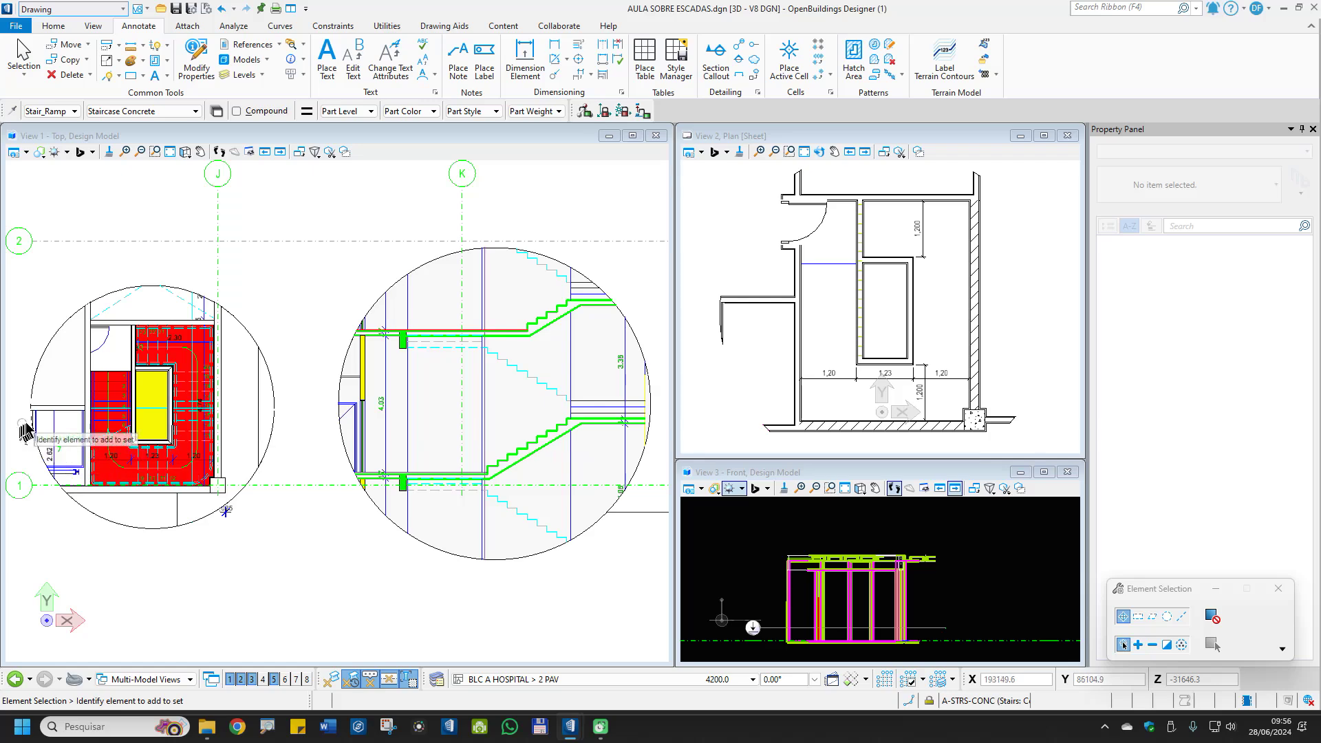
Add a linear dimension for the height between the lower and upper finished floors in the stair section
scroll(26, 430, up, 3)
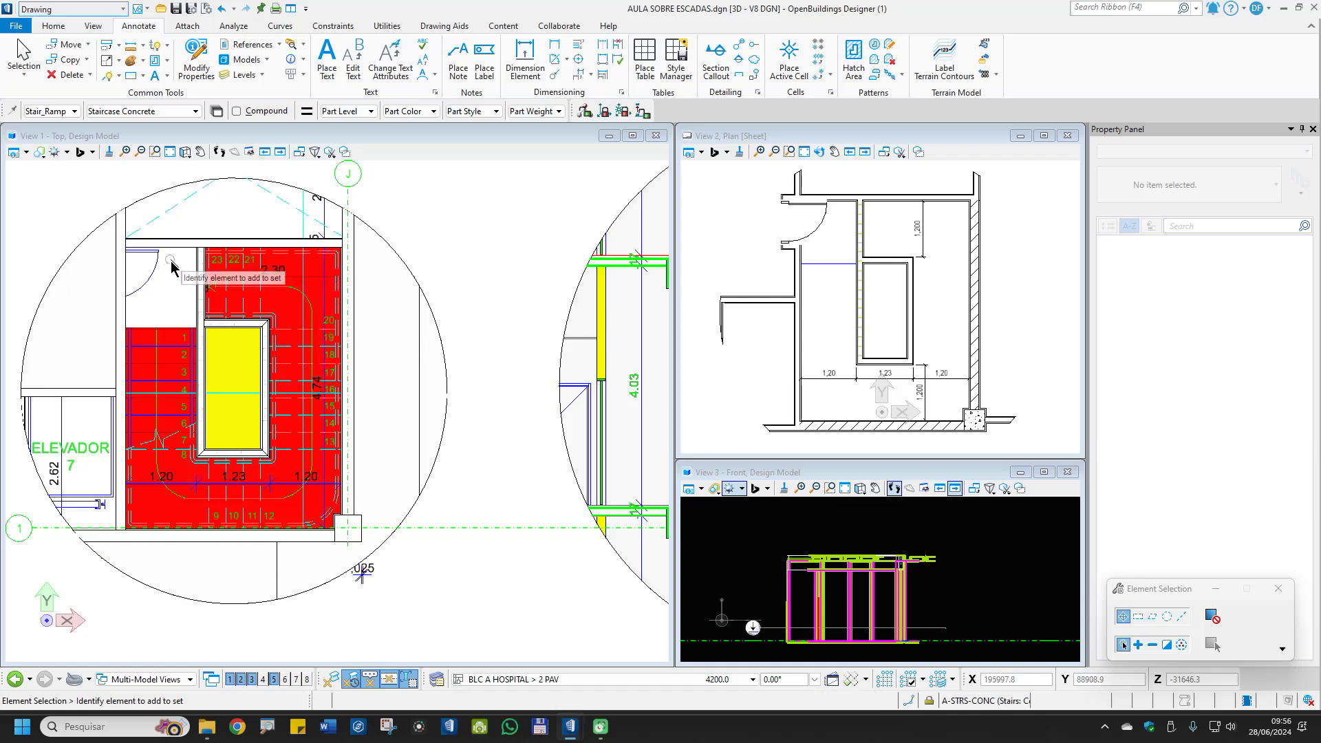
scroll(210, 313, down, 2)
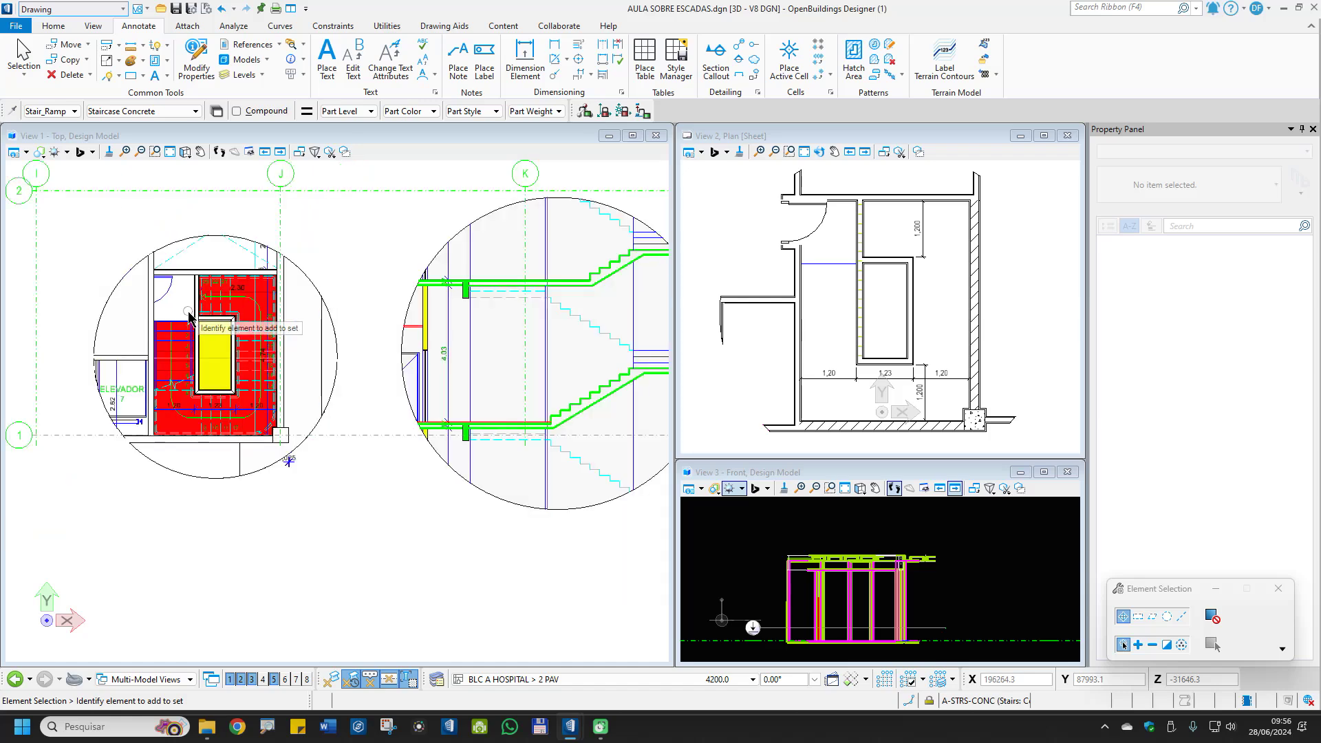
click(554, 46)
scroll(560, 322, up, 2)
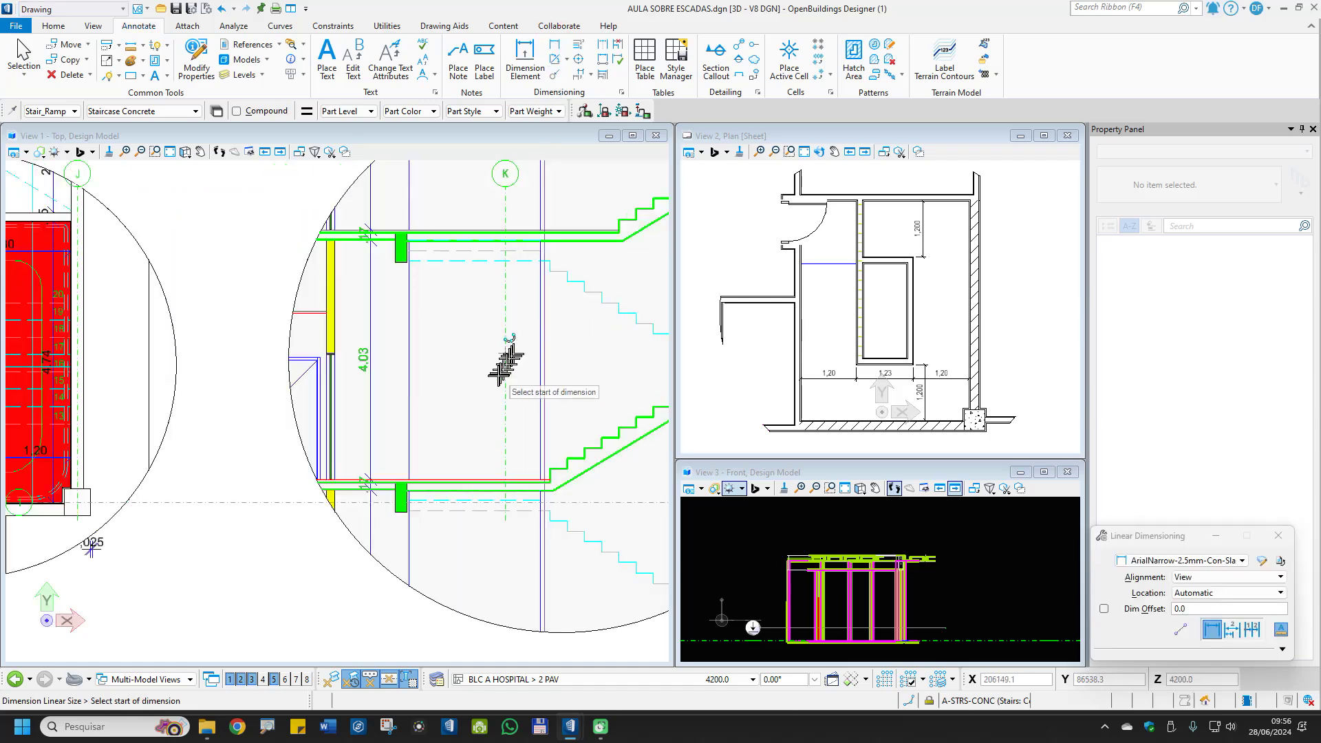
key(n)
click(454, 478)
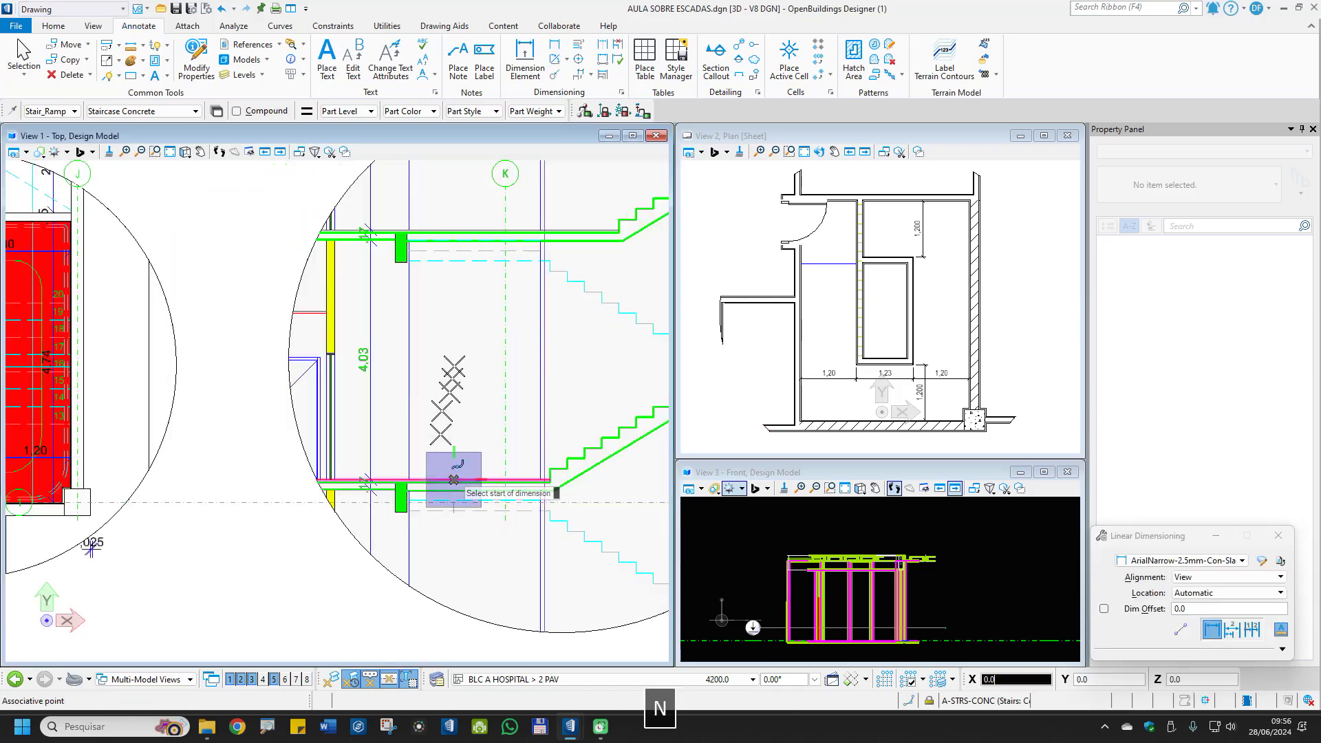
click(455, 229)
click(444, 267)
click(448, 271)
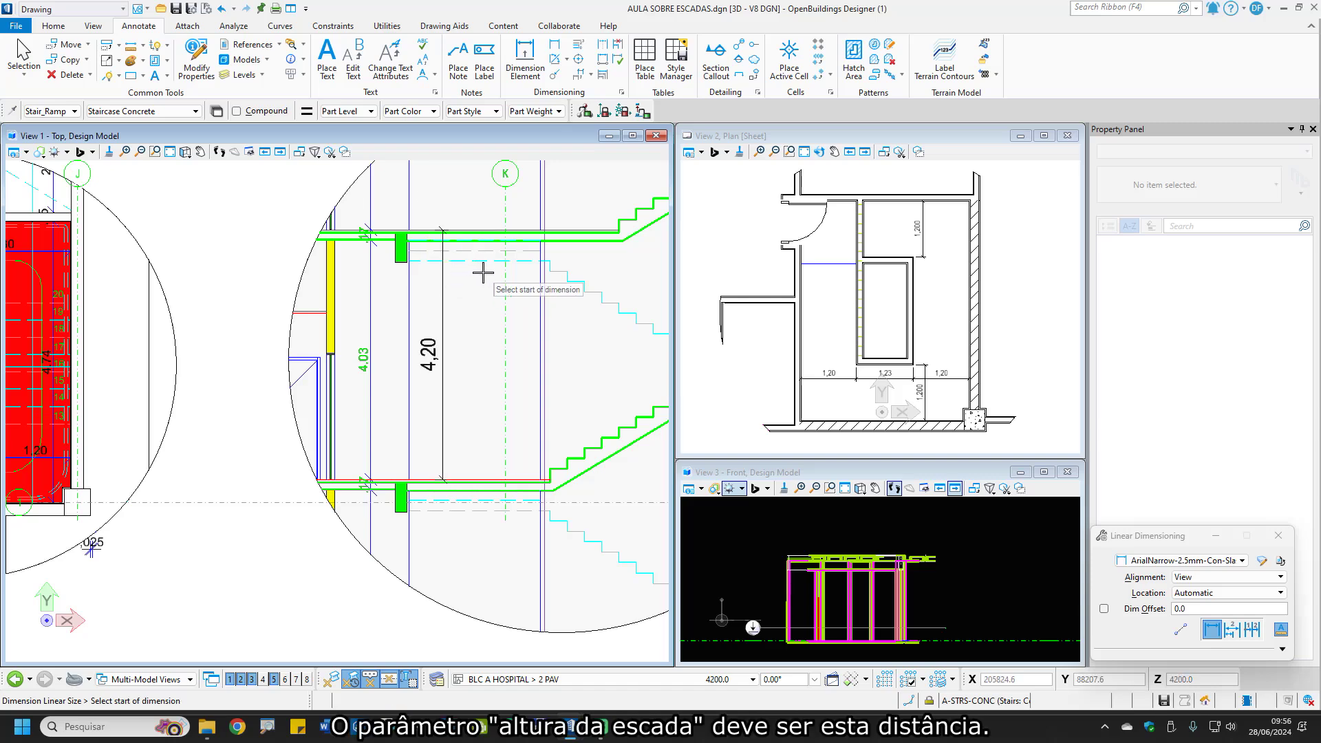
Dimension the total thickness of the floor finish and screed beside the first step in the stair section
scroll(528, 282, down, 2)
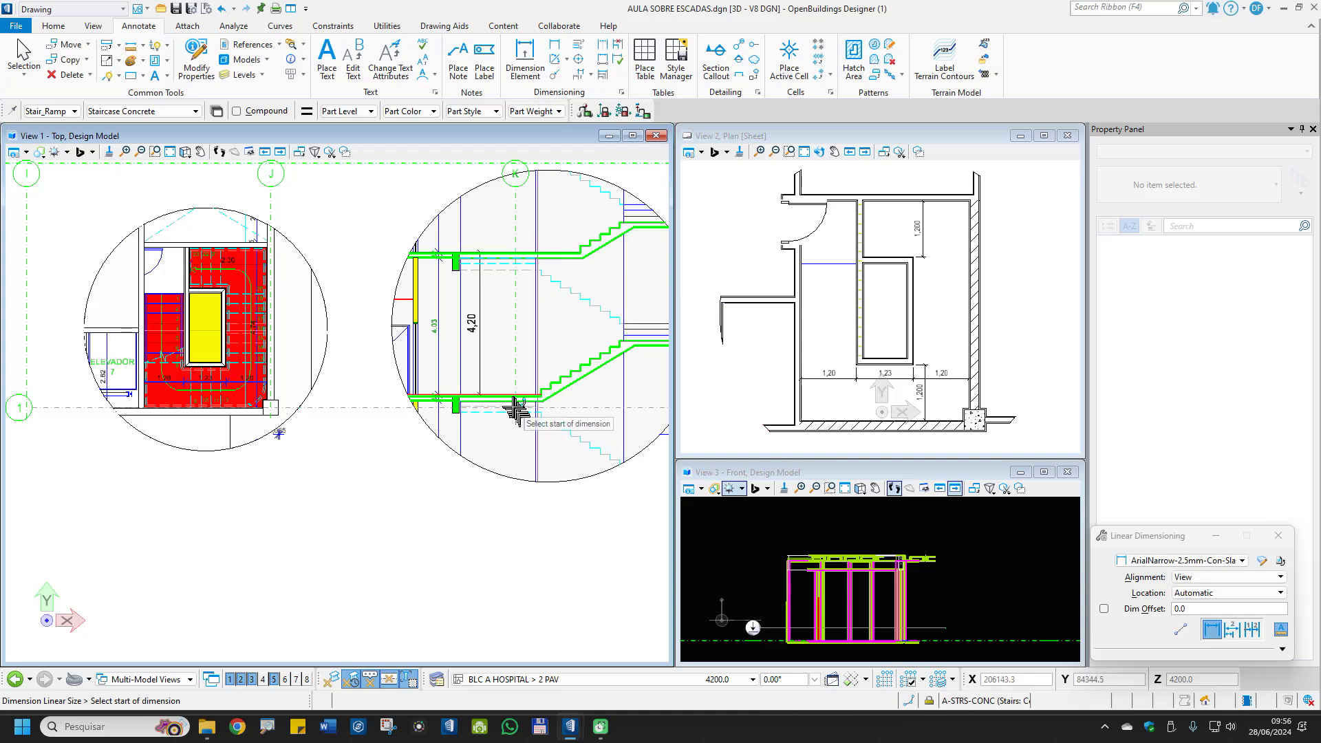
scroll(510, 406, up, 5)
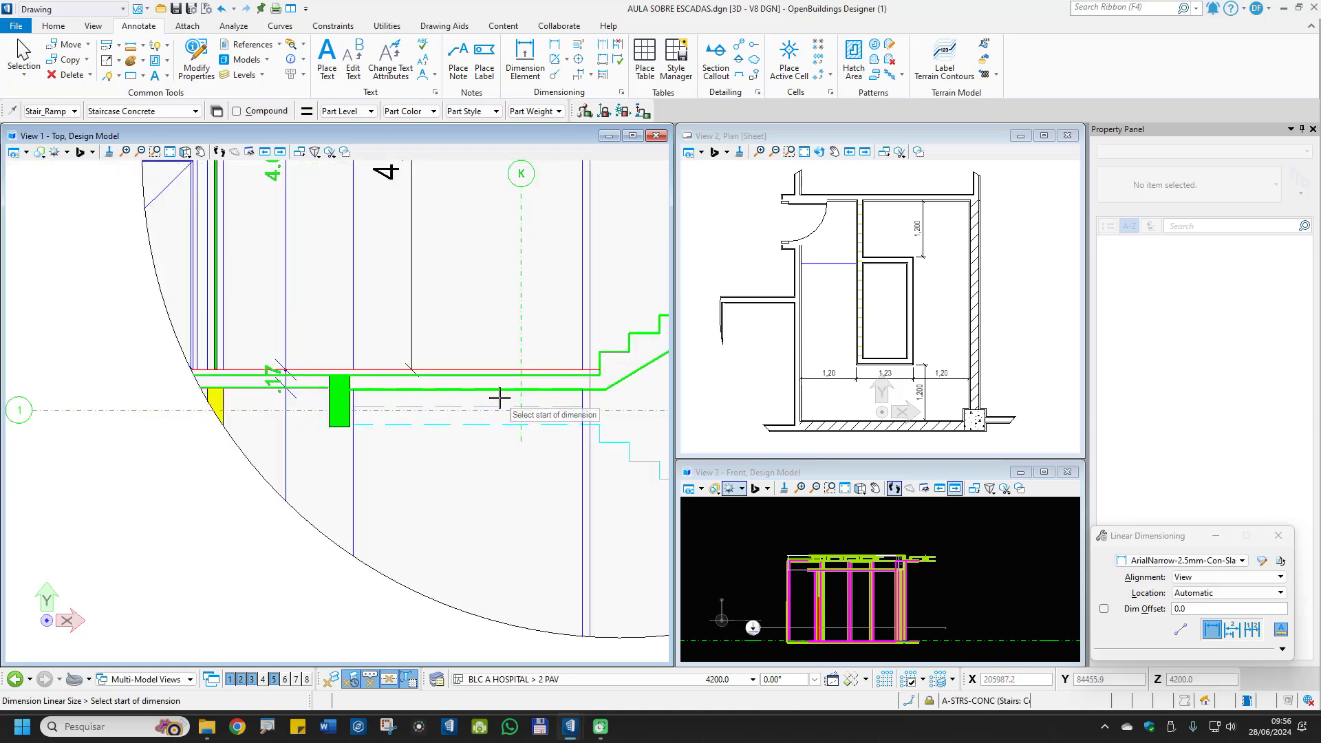
click(595, 373)
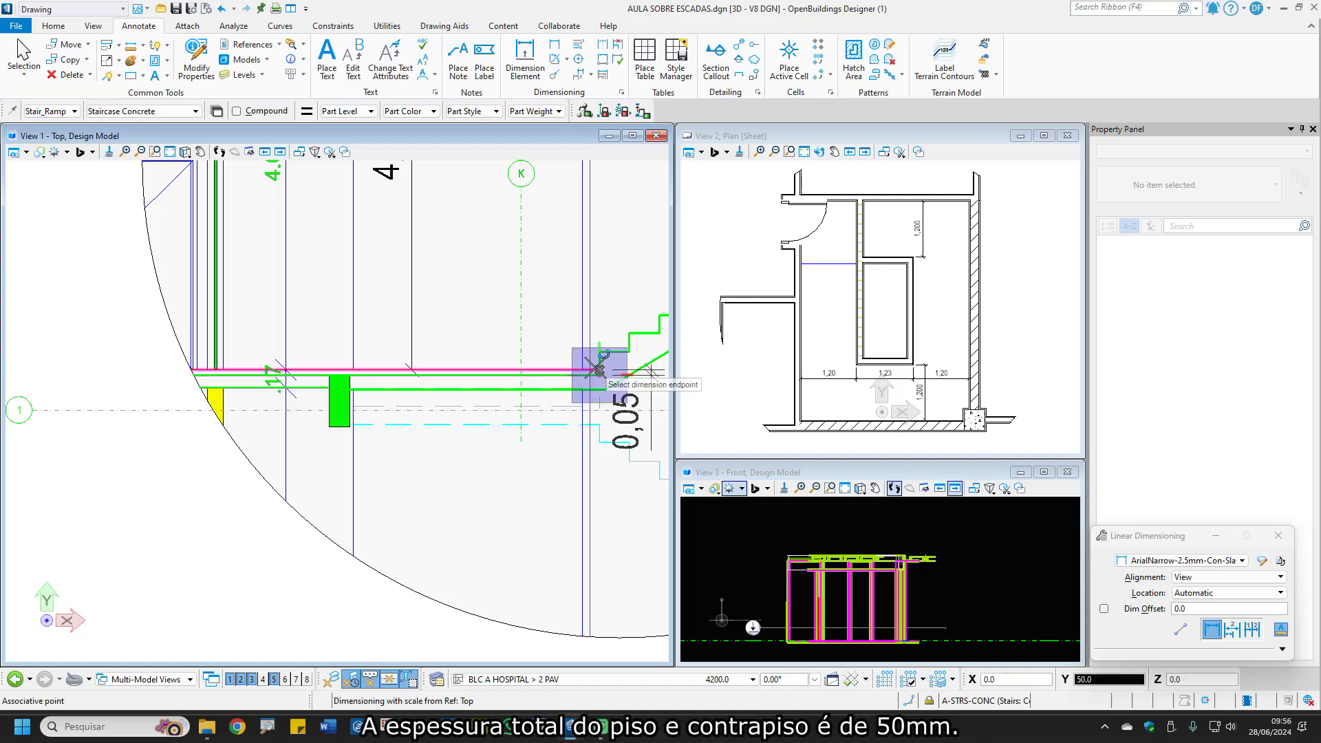
click(598, 370)
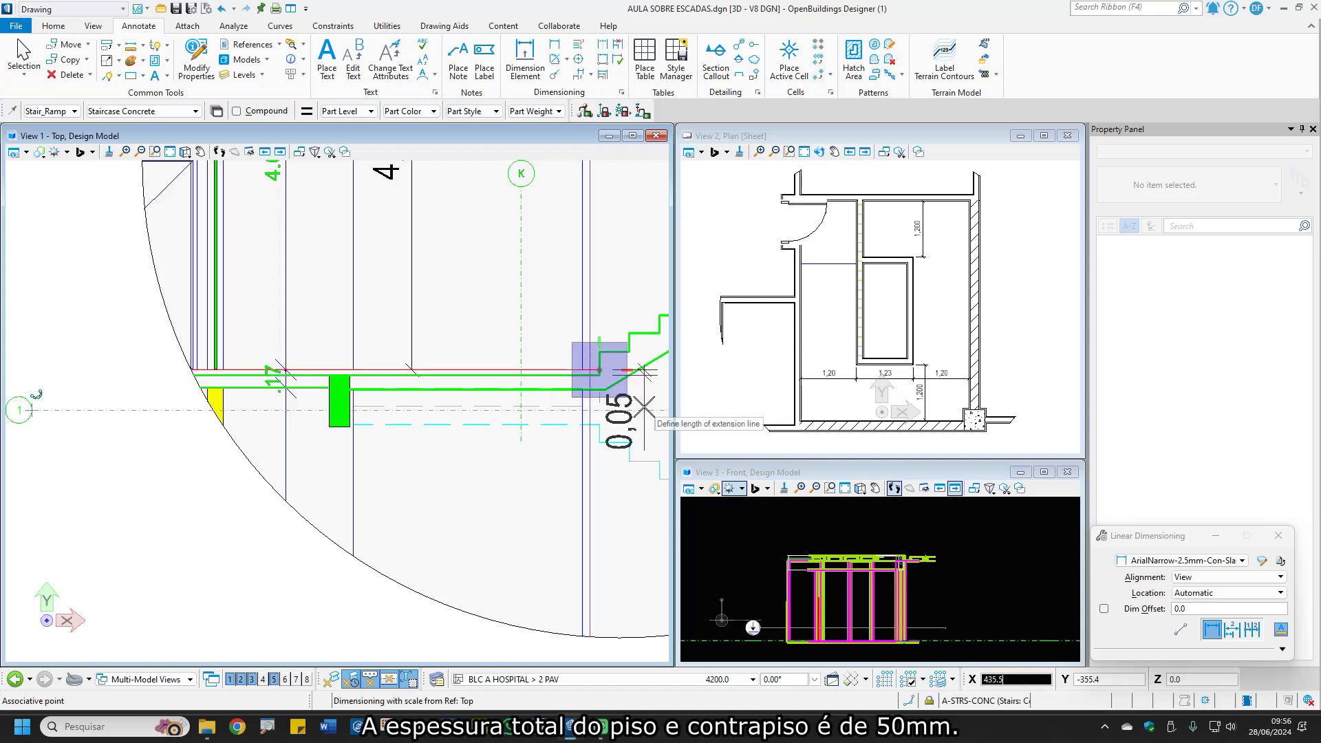
click(644, 414)
right_click(652, 426)
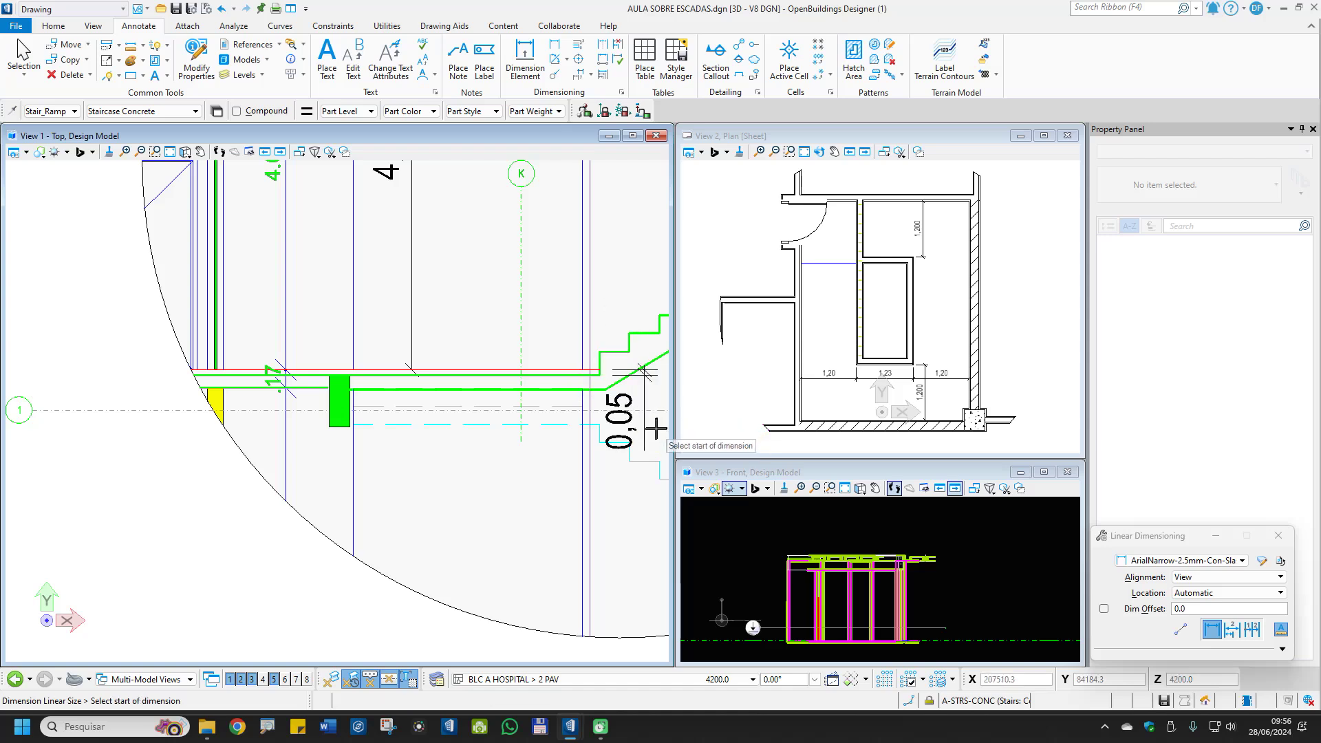
Dimension the tread width of one step on the lower flight of the stair section
scroll(365, 500, down, 2)
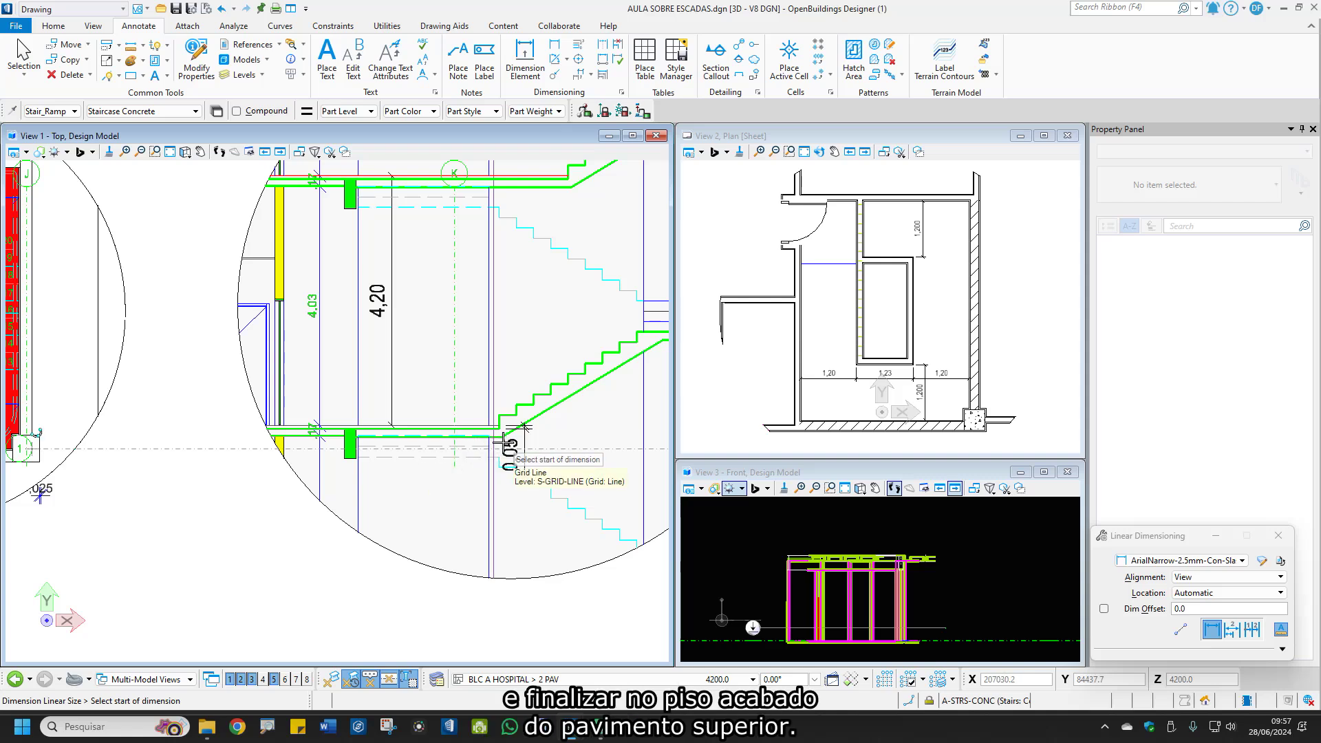
scroll(524, 427, up, 3)
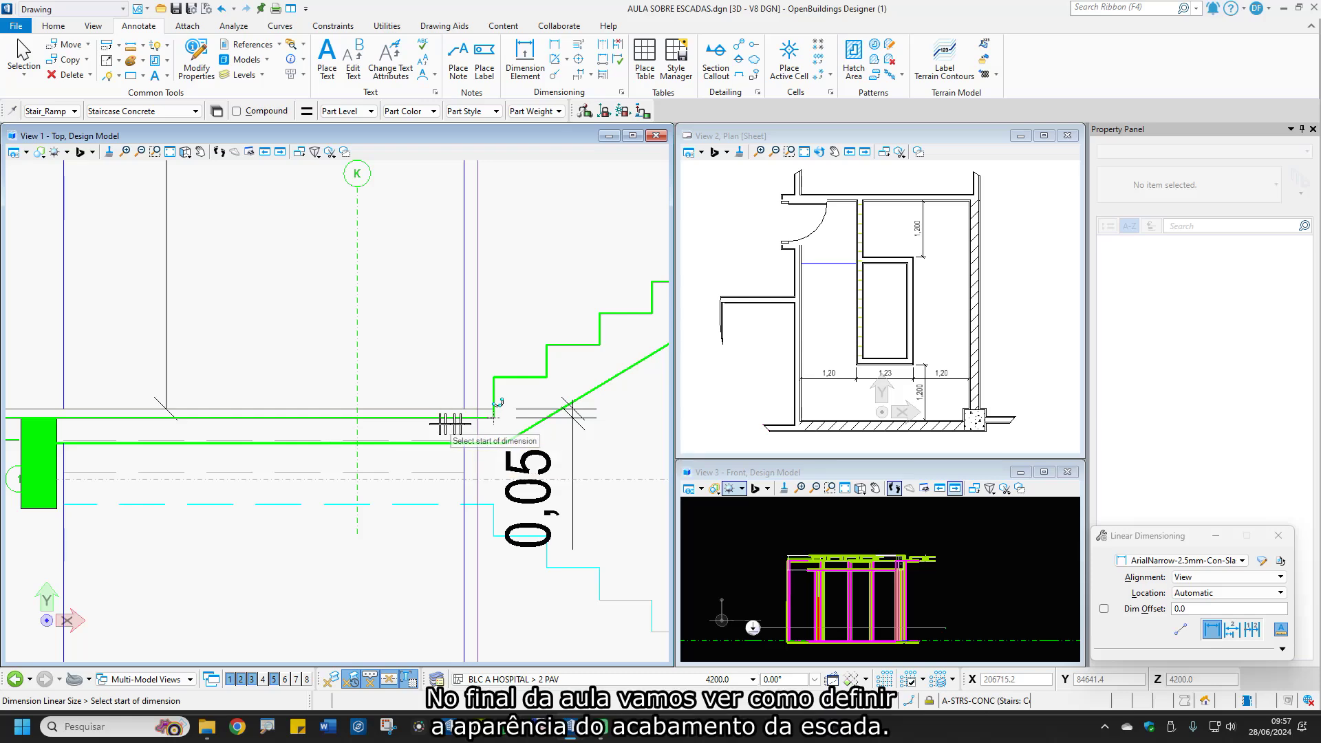
scroll(462, 424, down, 3)
scroll(511, 385, up, 3)
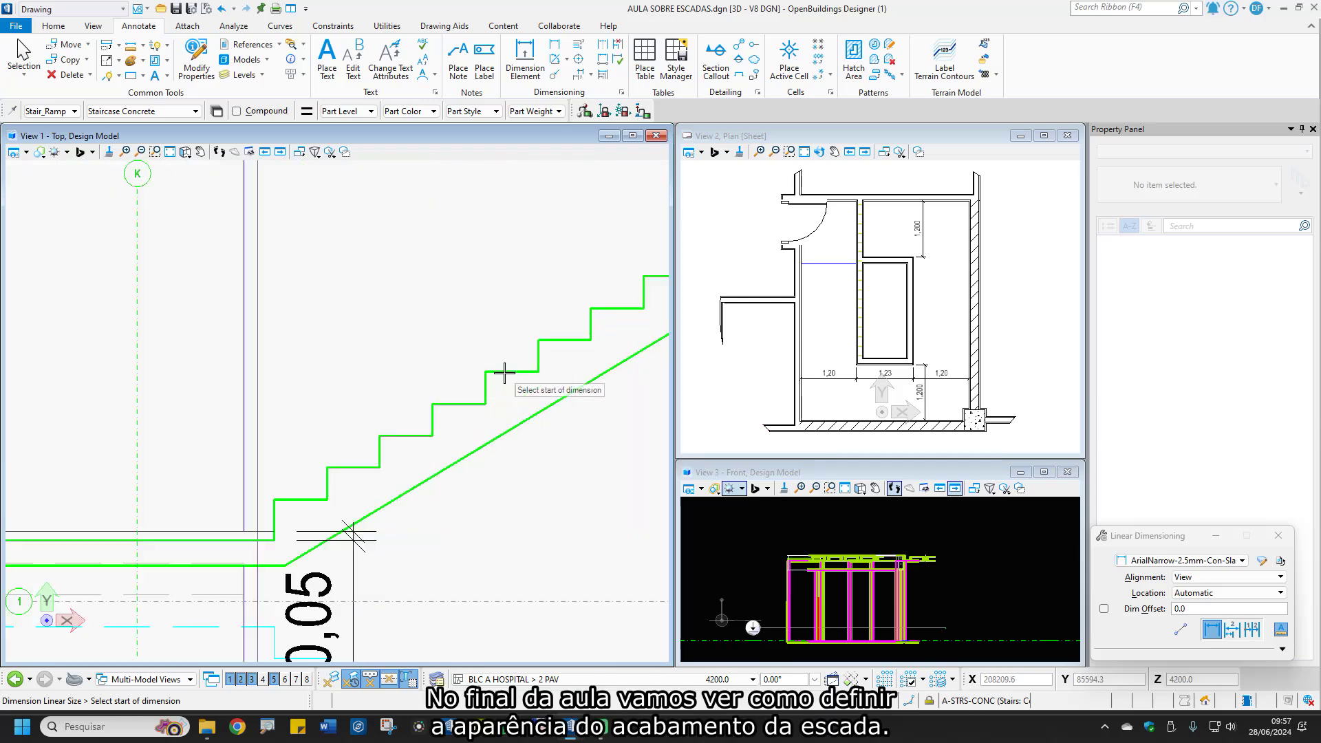
click(554, 47)
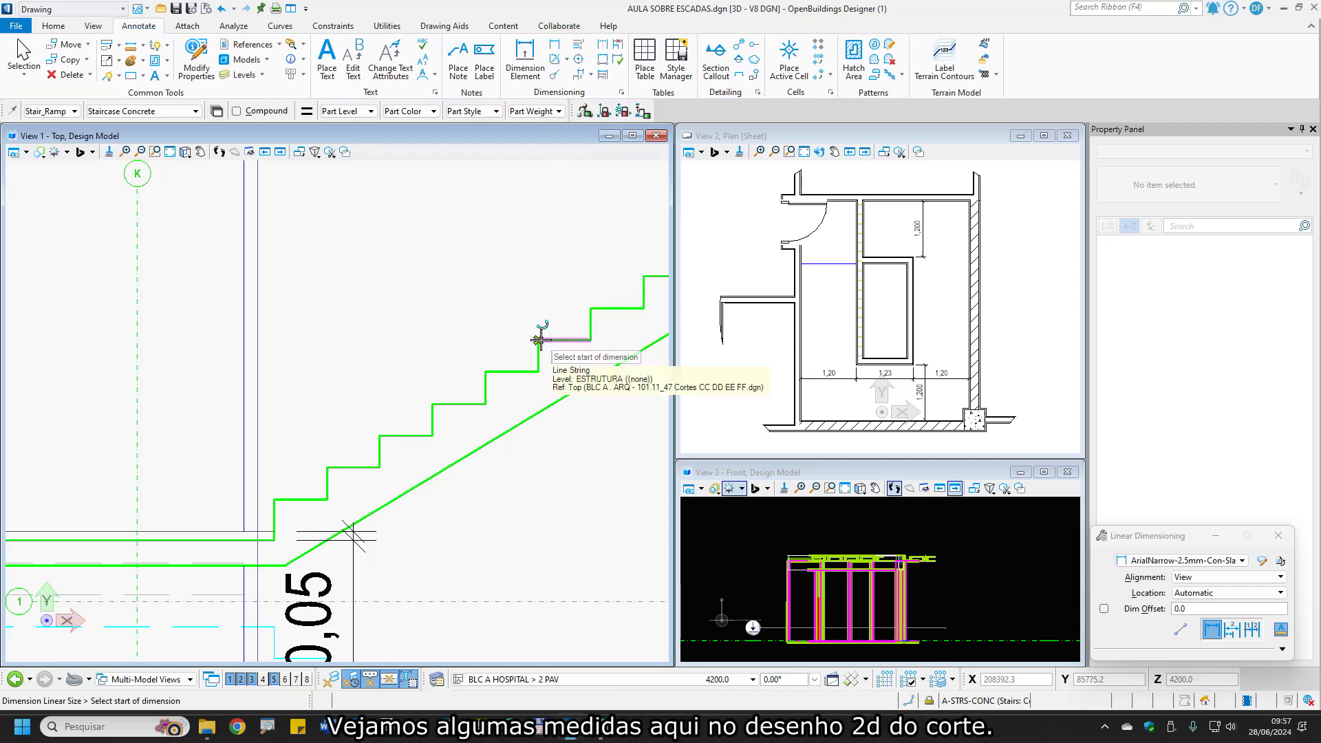
click(590, 340)
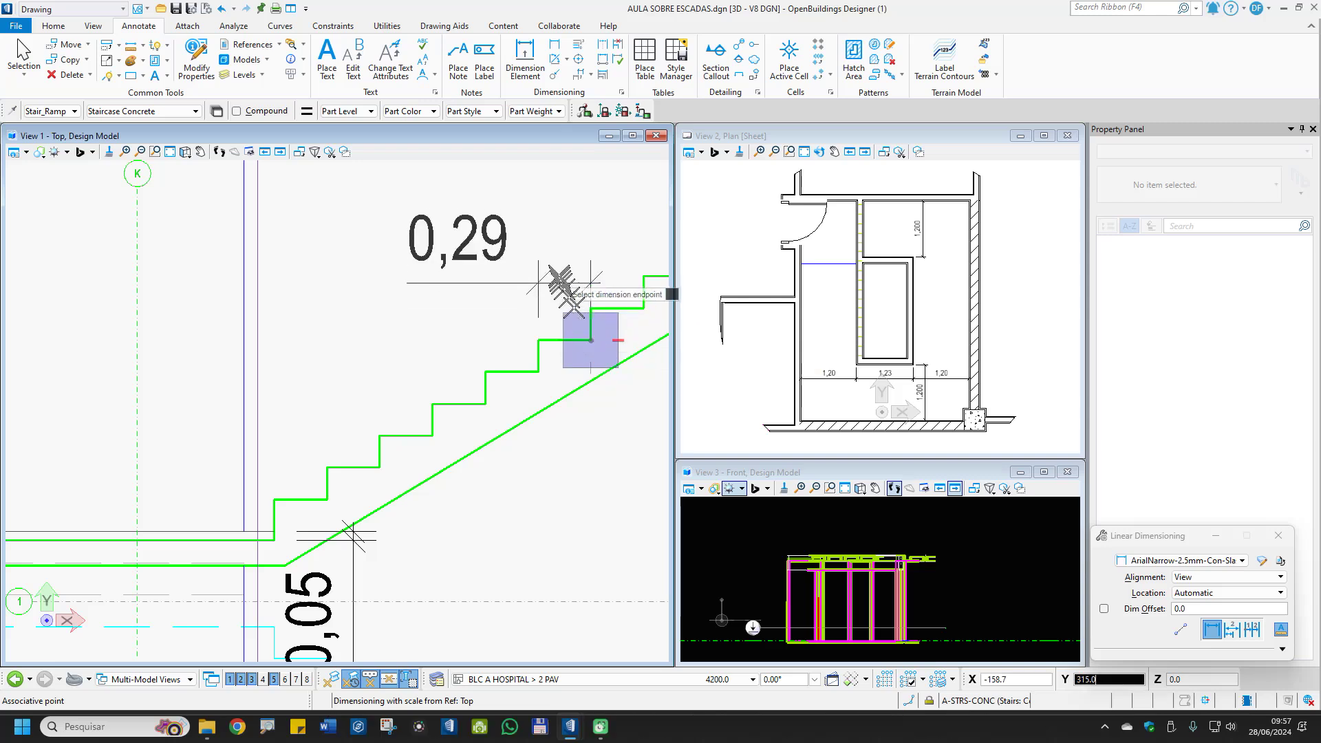
click(556, 271)
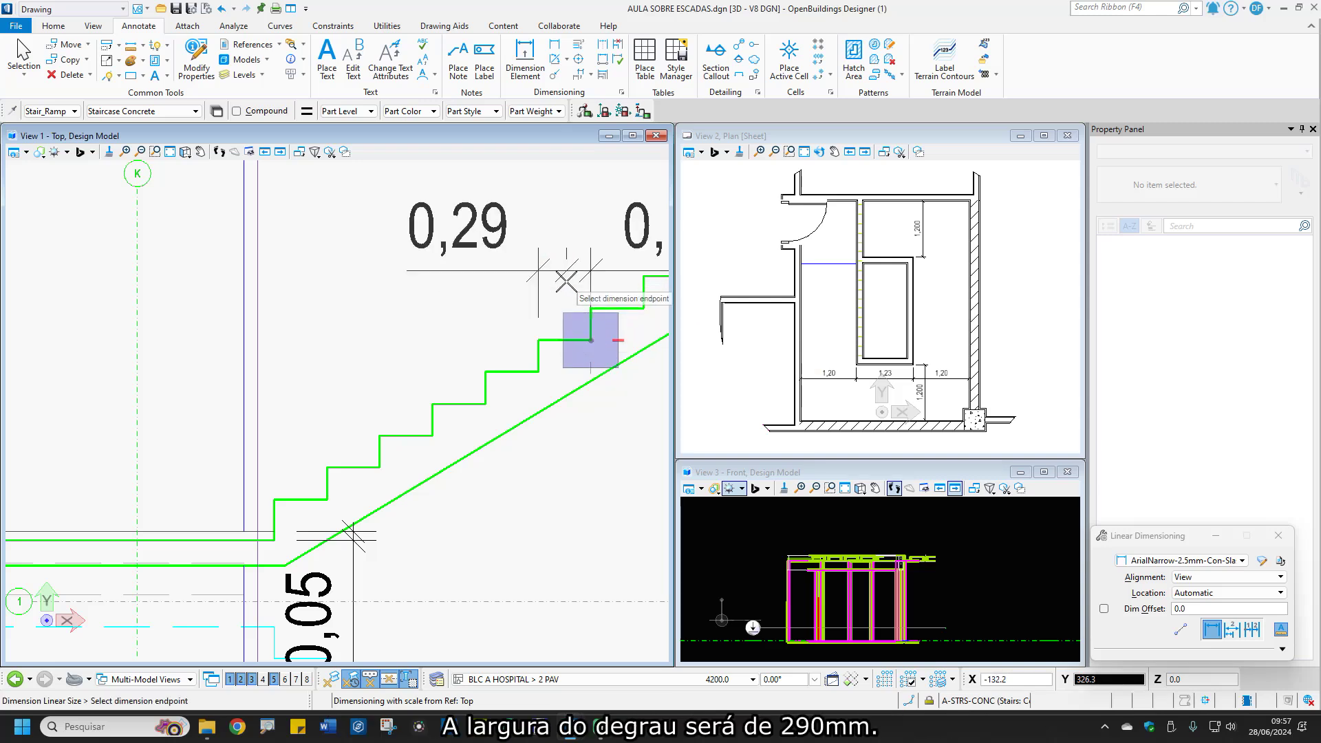
right_click(565, 282)
Dimension the riser height of one step near the upper end of the lower flight
scroll(491, 336, down, 2)
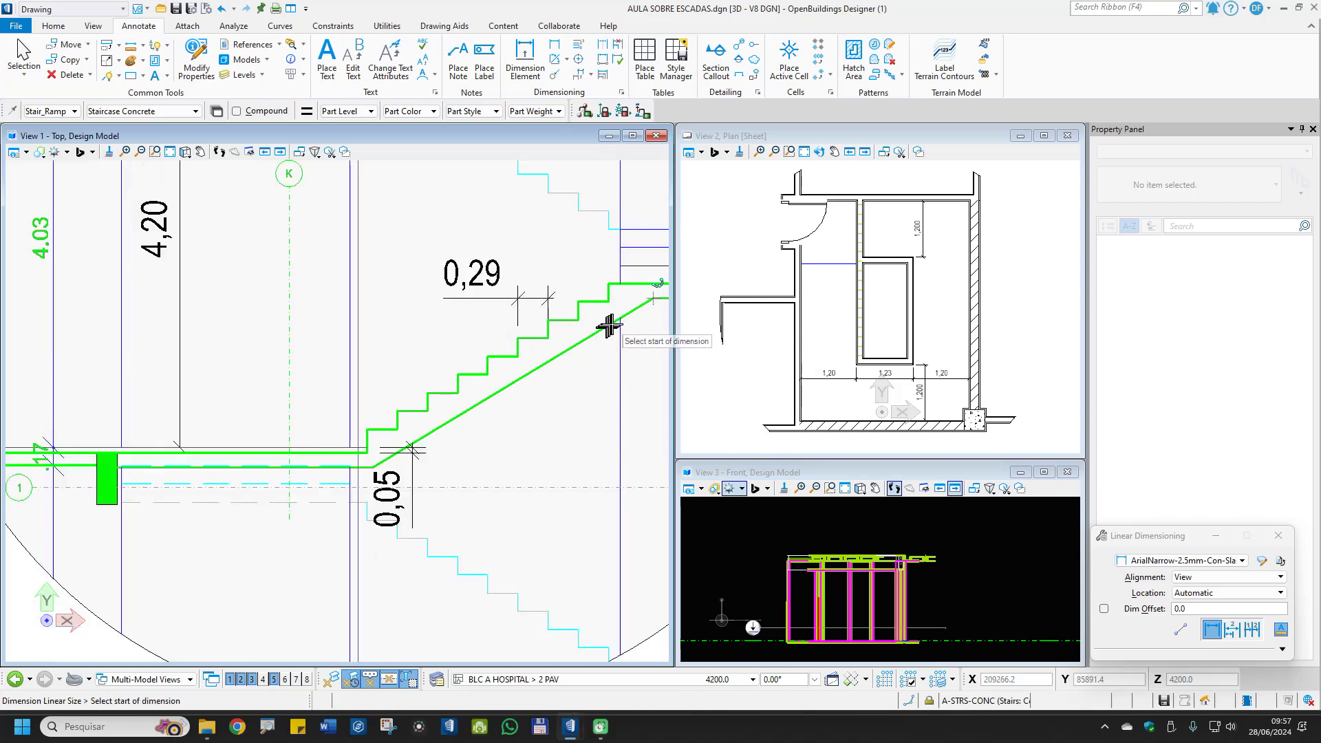
click(580, 299)
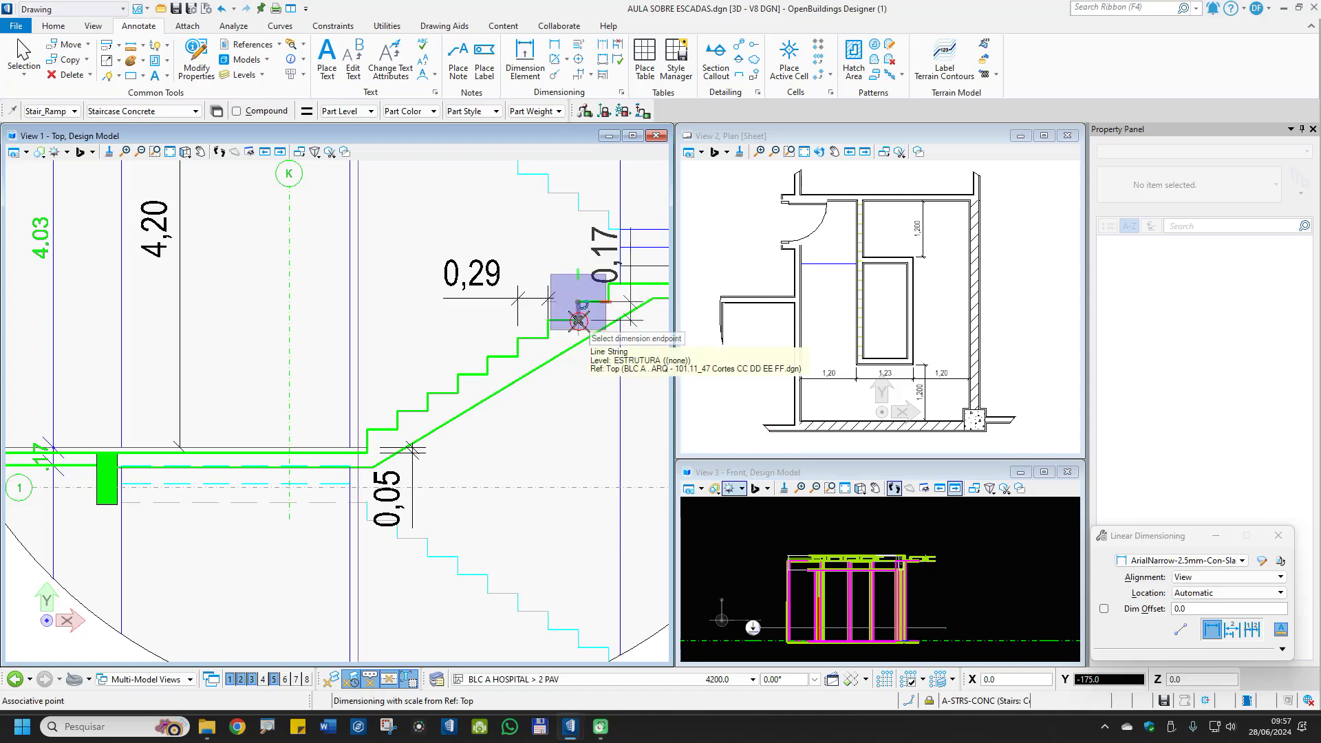
right_click(605, 268)
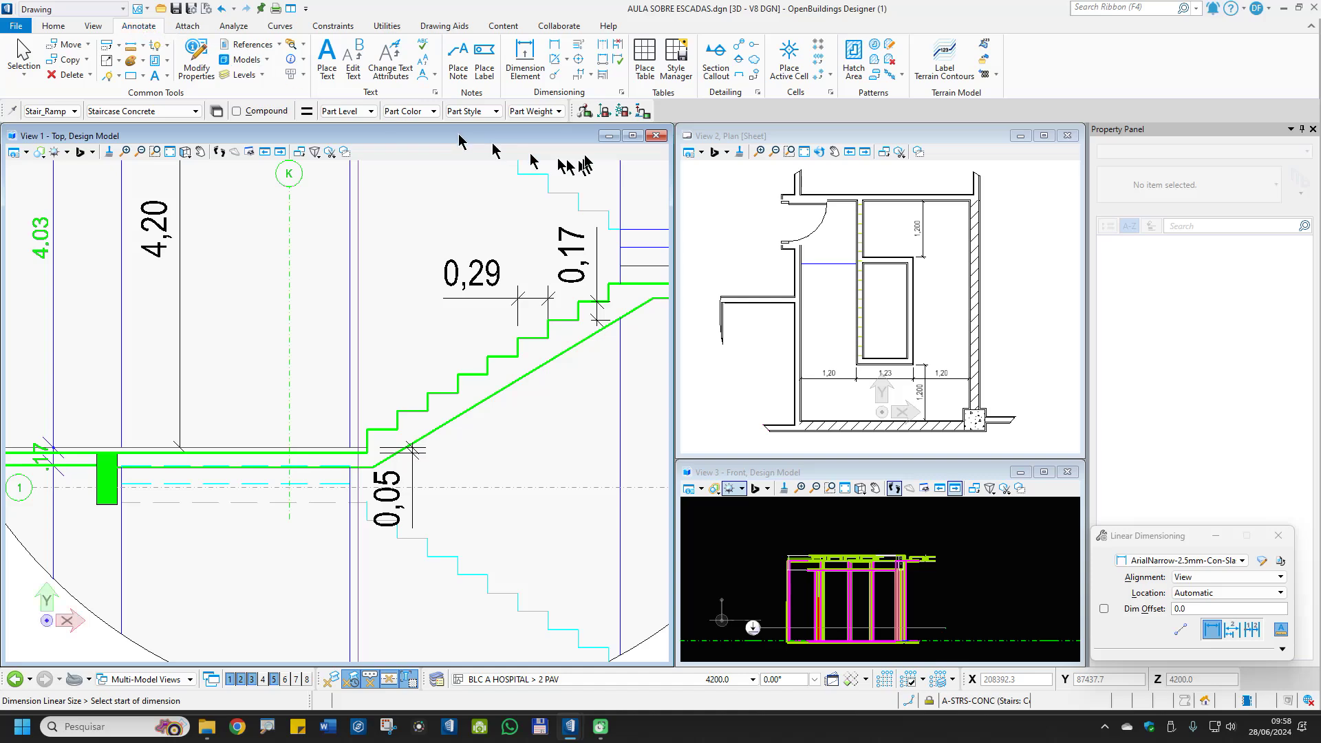
Set the primary units accuracy of the ArialNarrow-2.5mm-Con-Slash-(m) dimension style to 0.123
click(1262, 561)
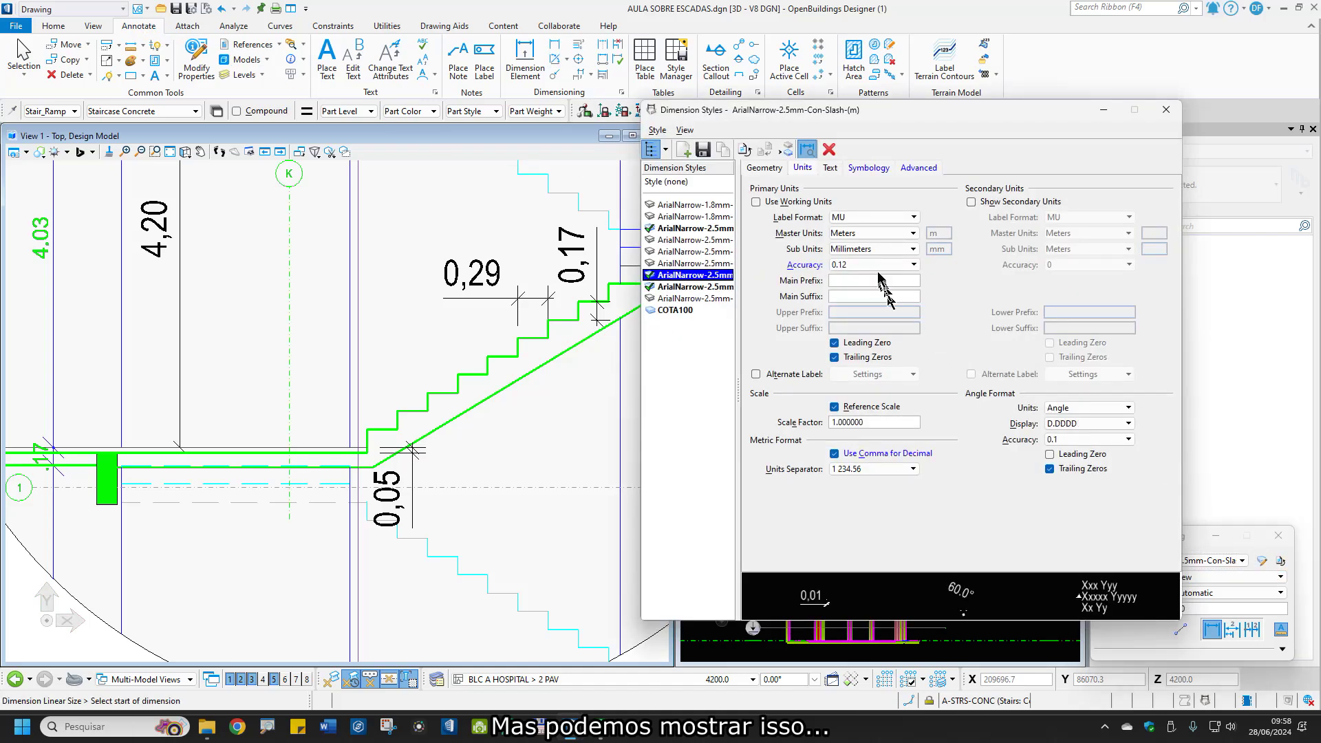
click(875, 265)
click(863, 279)
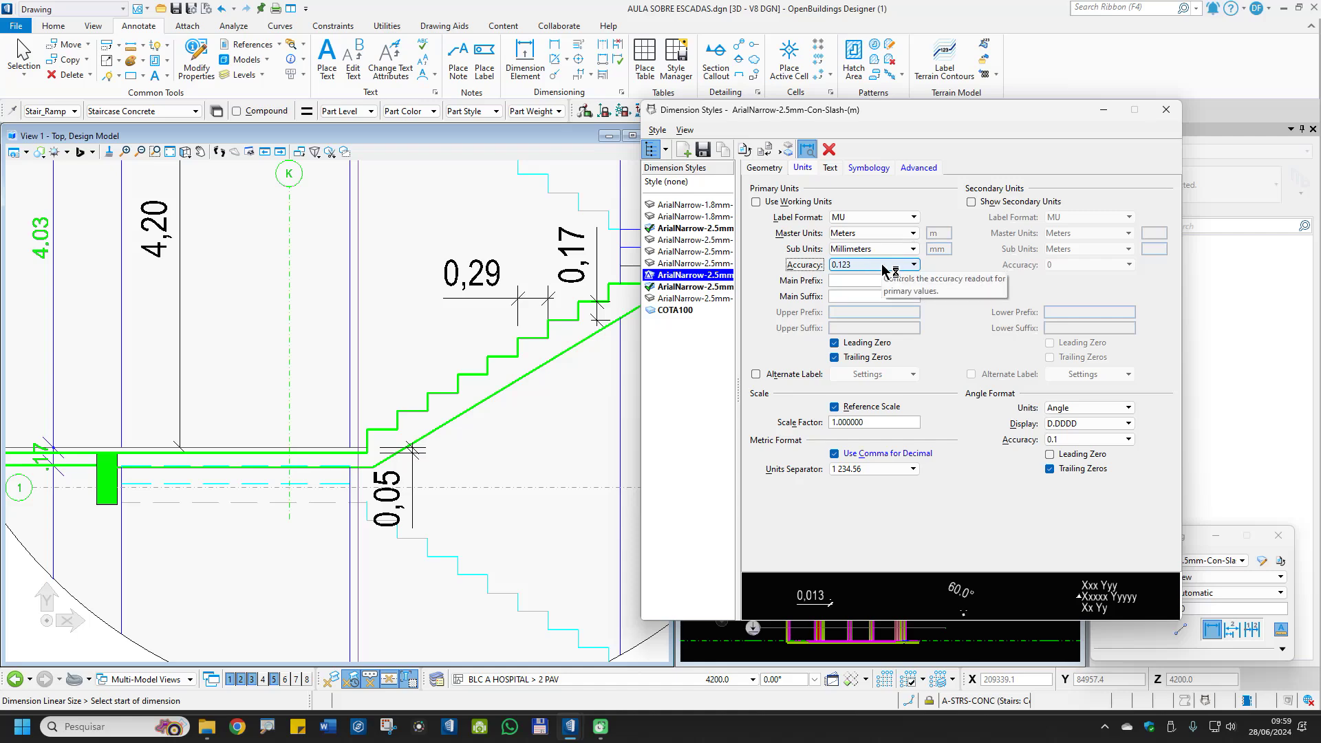
click(1166, 109)
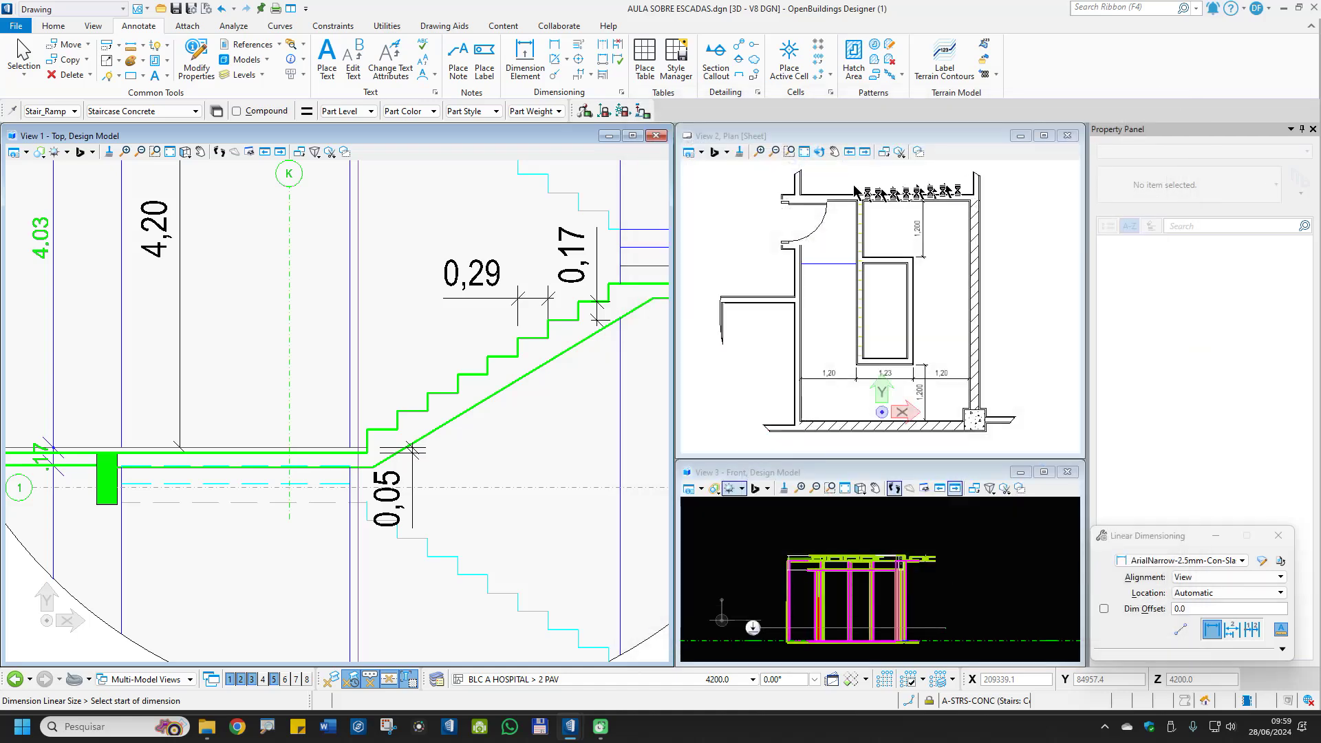
Update the riser height and tread width dimensions to the three-decimal dimension style
click(590, 78)
click(579, 214)
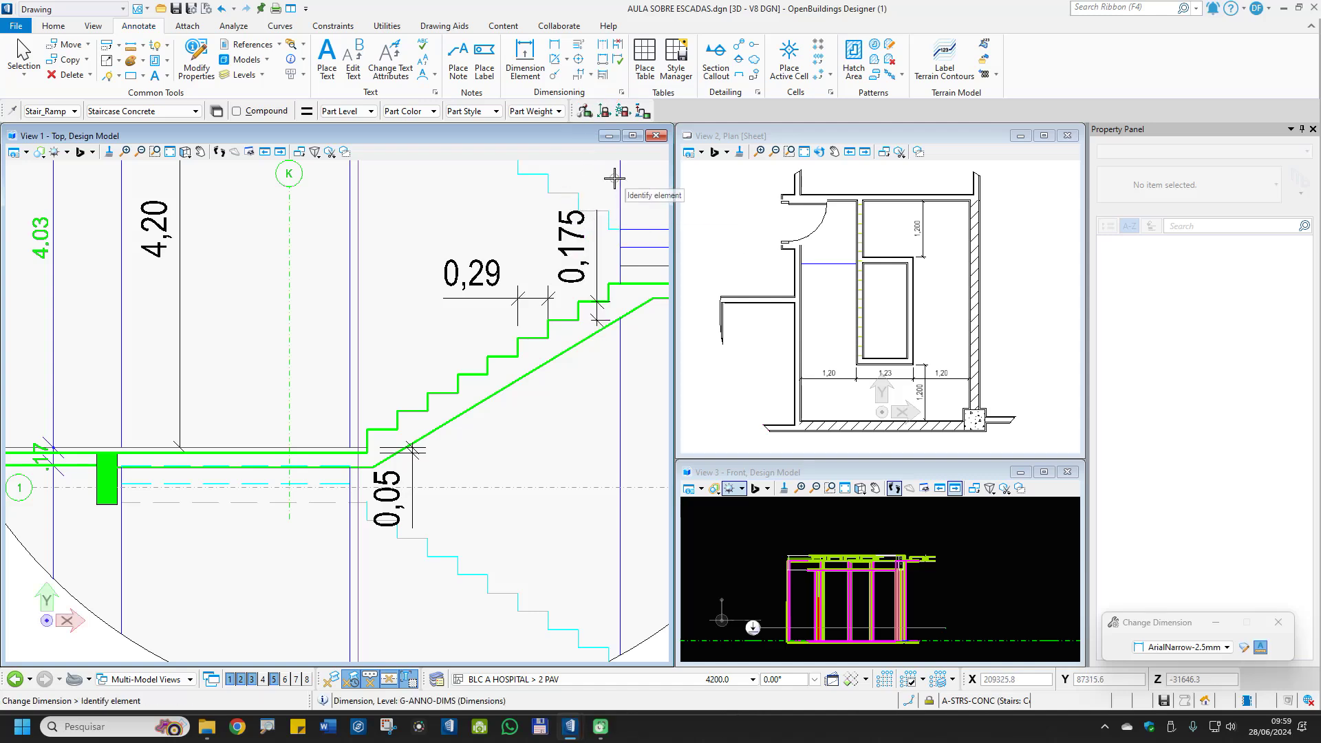
click(494, 251)
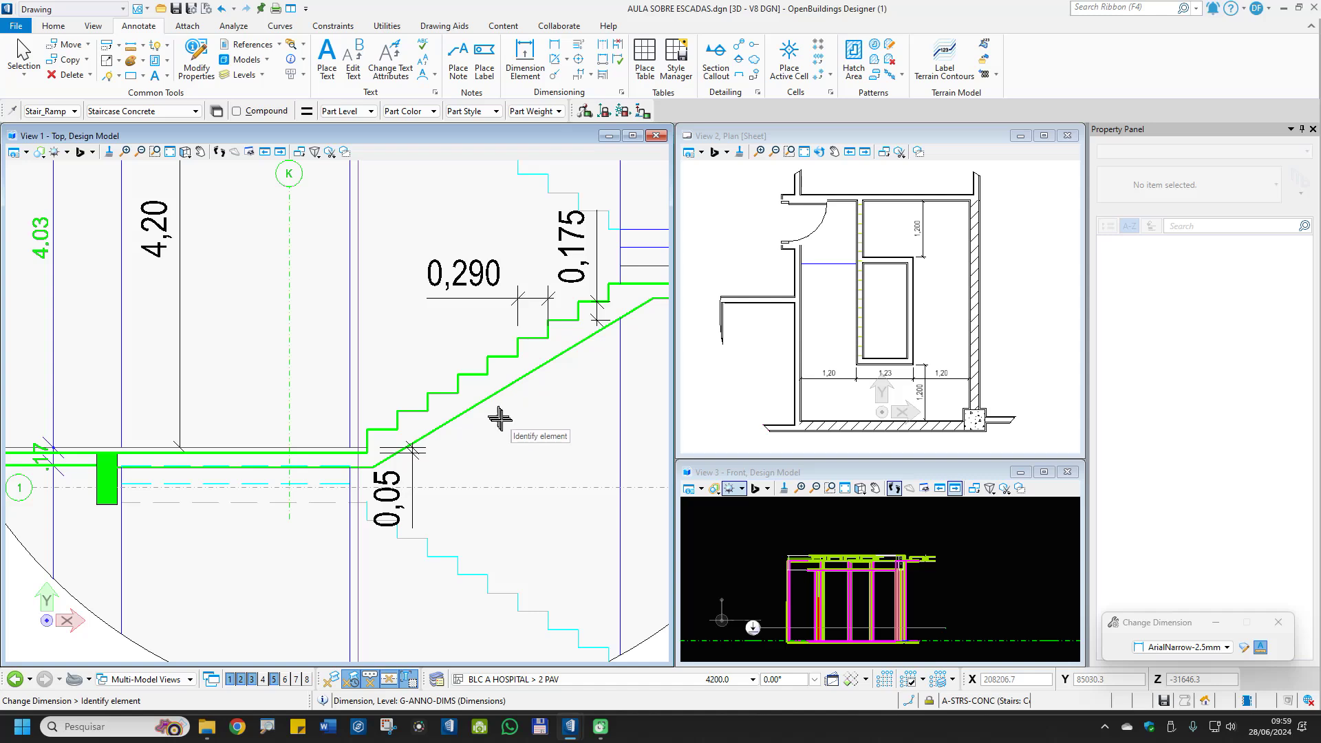
Dimension the height of the first step from the structural slab in the stair section
scroll(335, 459, up, 2)
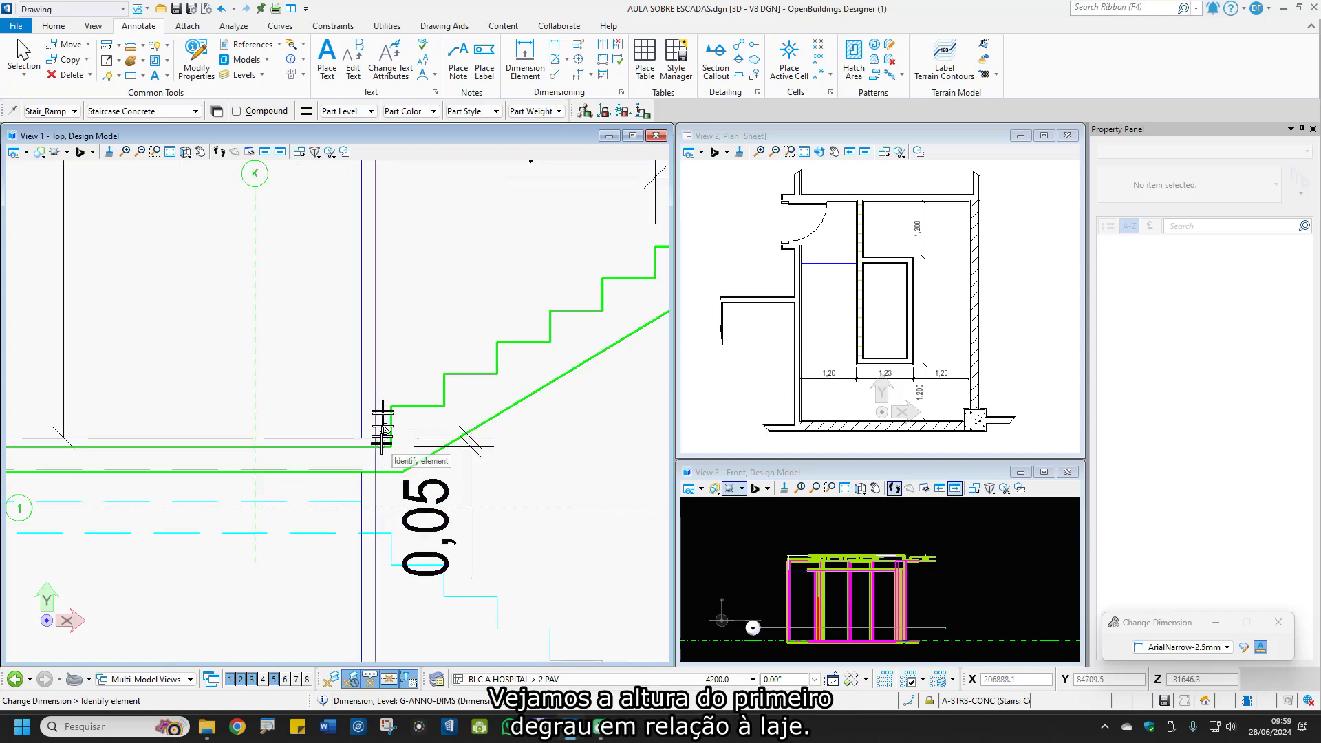
click(554, 47)
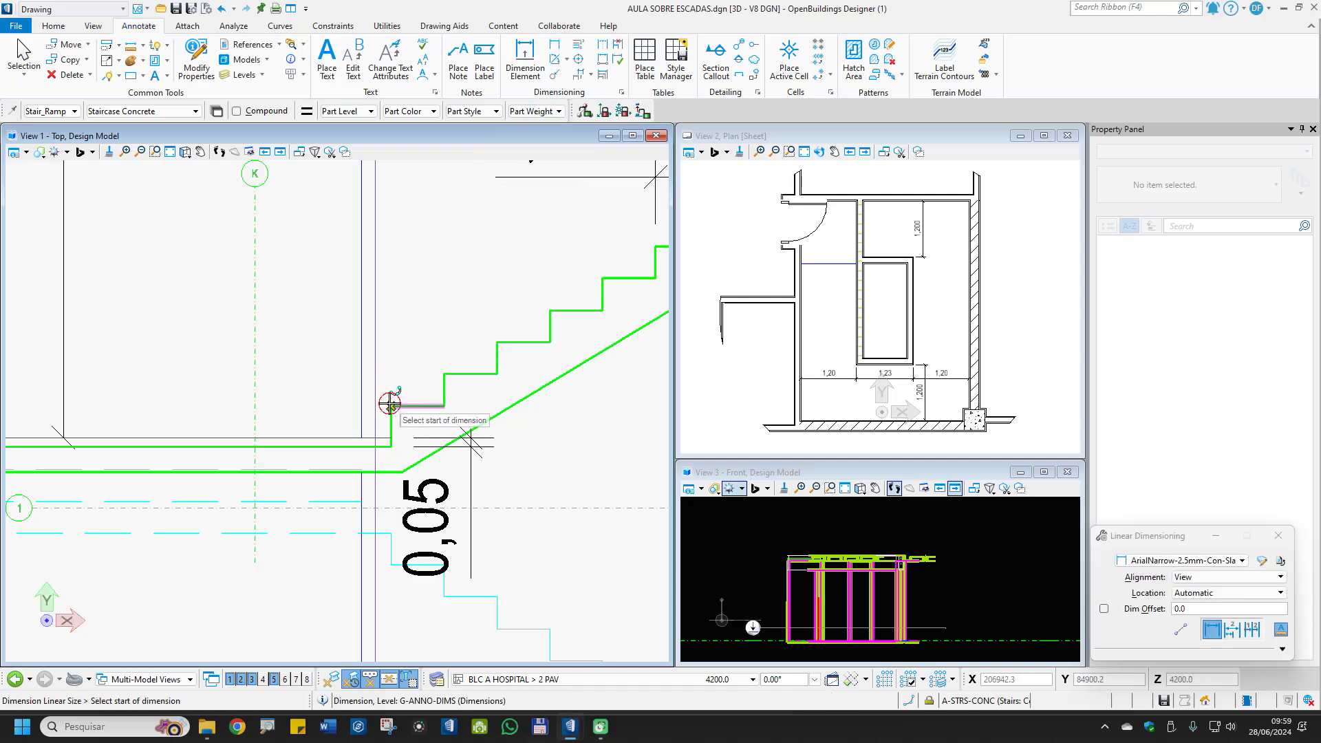
click(390, 444)
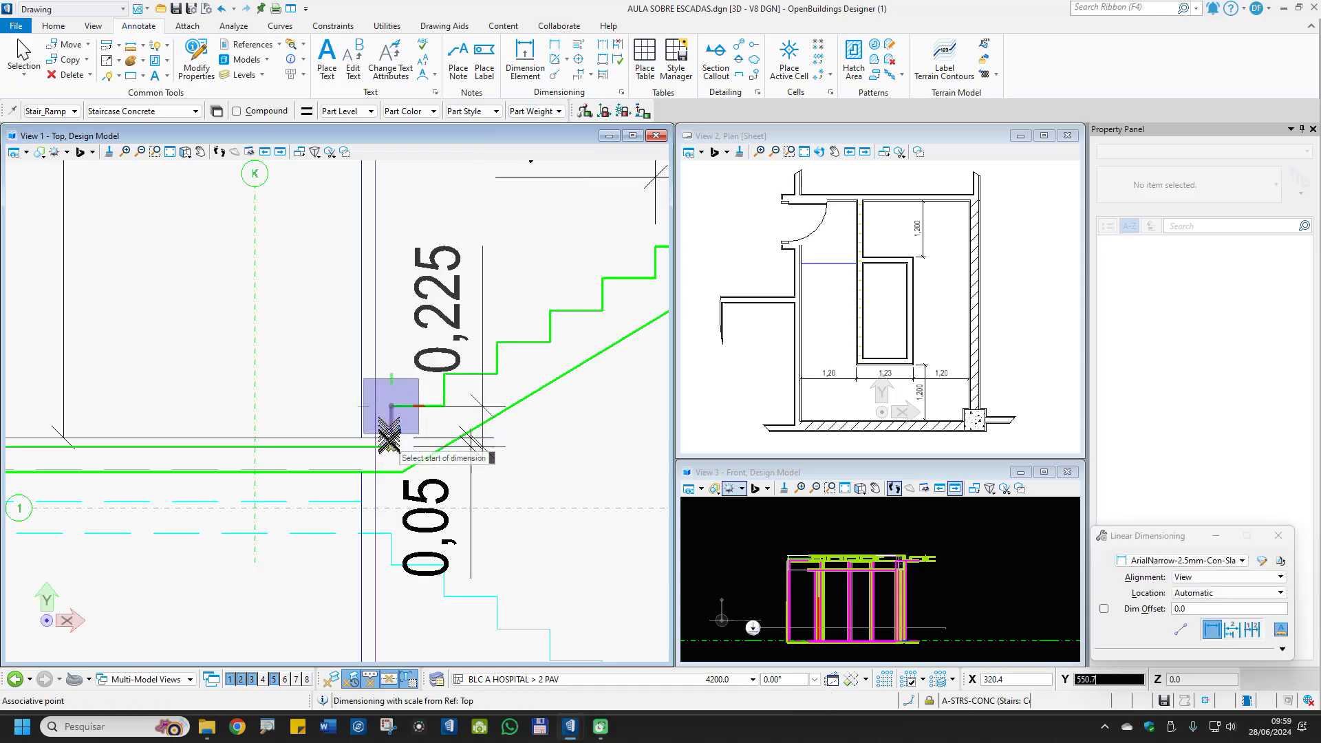
click(308, 402)
right_click(307, 408)
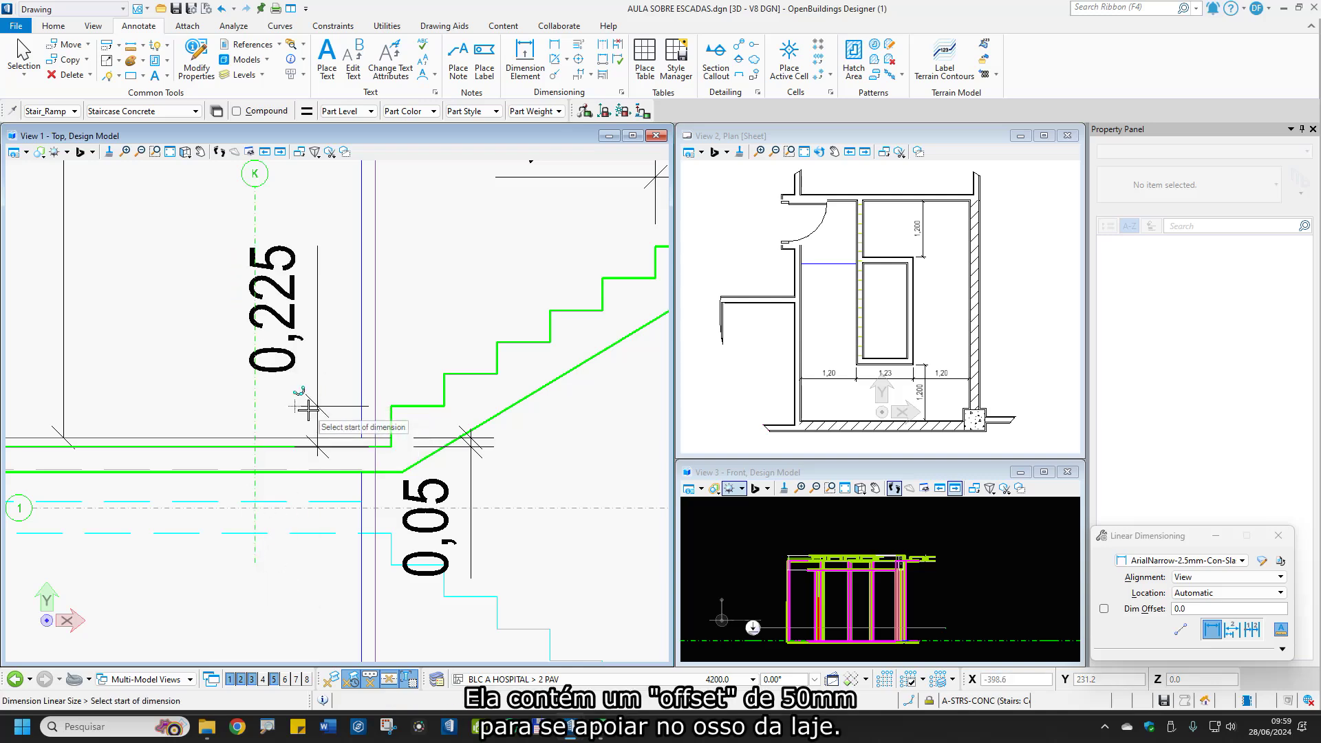
Examine the stairwell in the reference plan and section, and in the generated floor plan sheet
scroll(303, 407, down, 2)
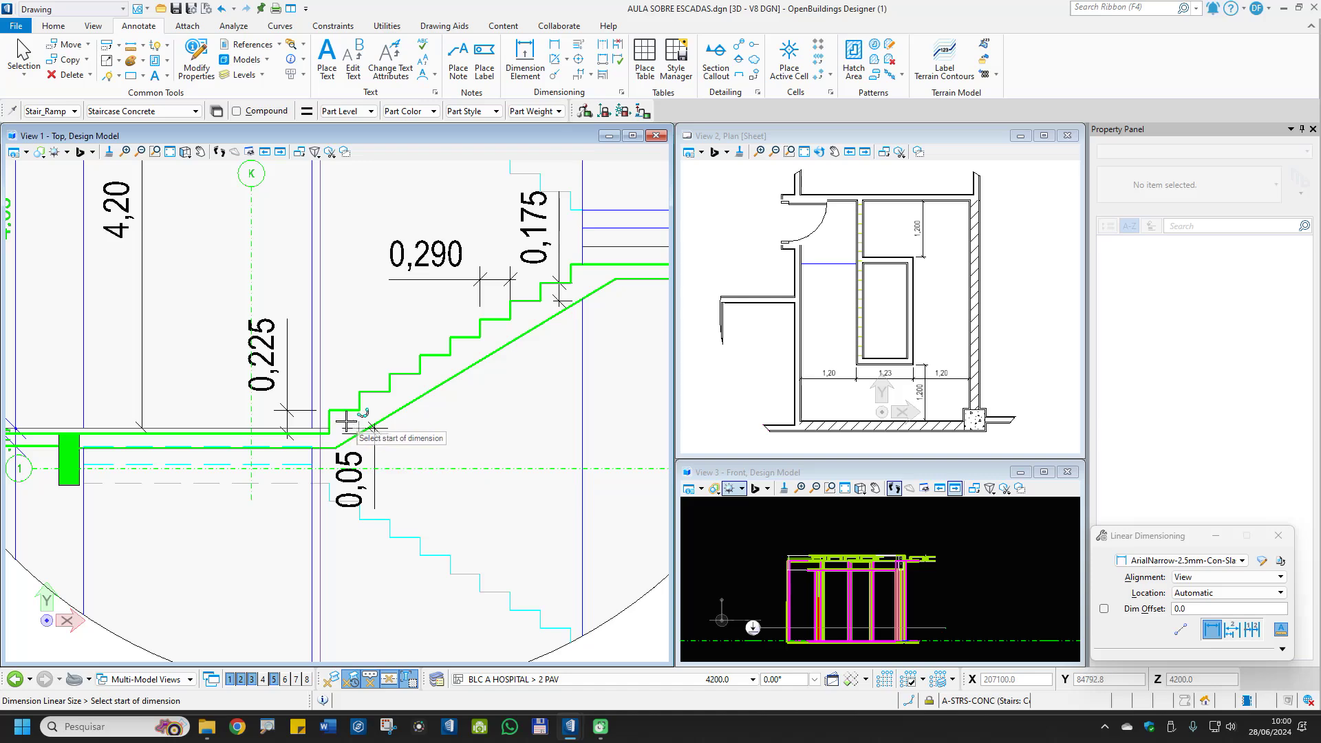
scroll(415, 384, down, 8)
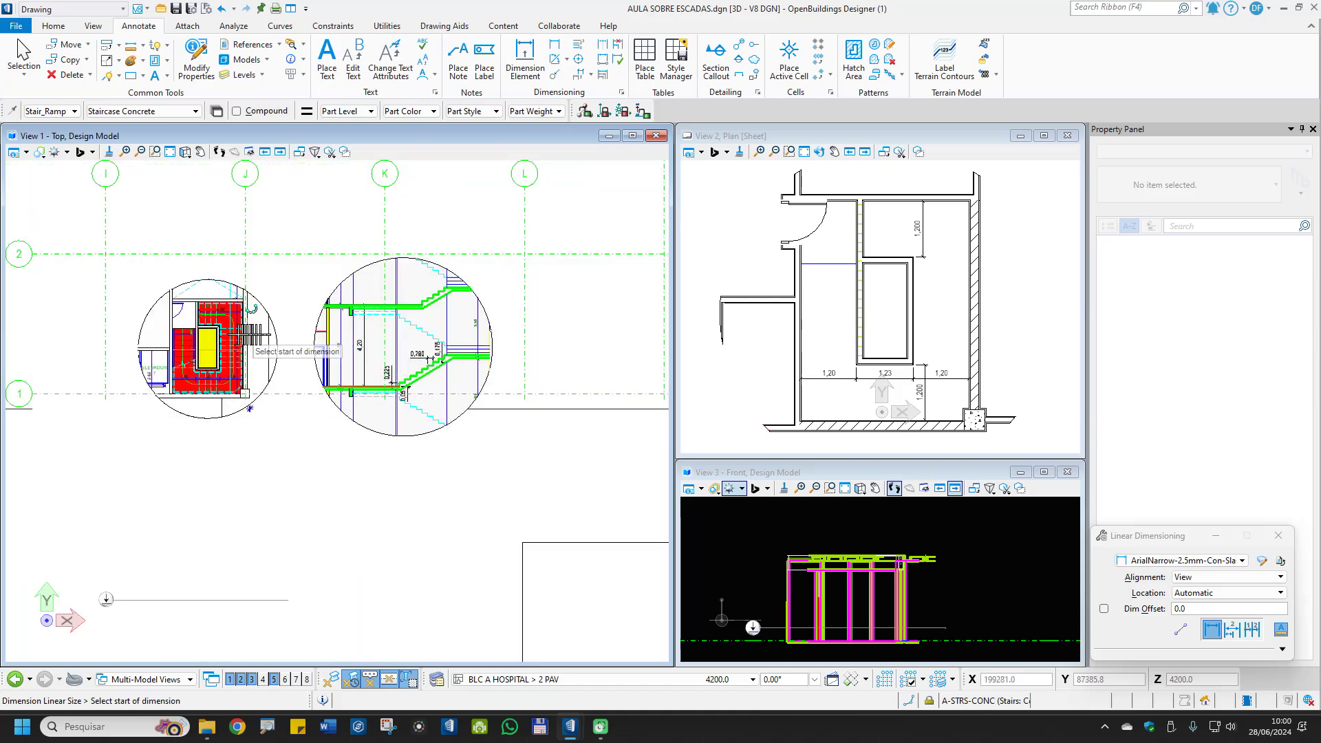
scroll(237, 335, up, 3)
middle_drag(445, 337, 481, 338)
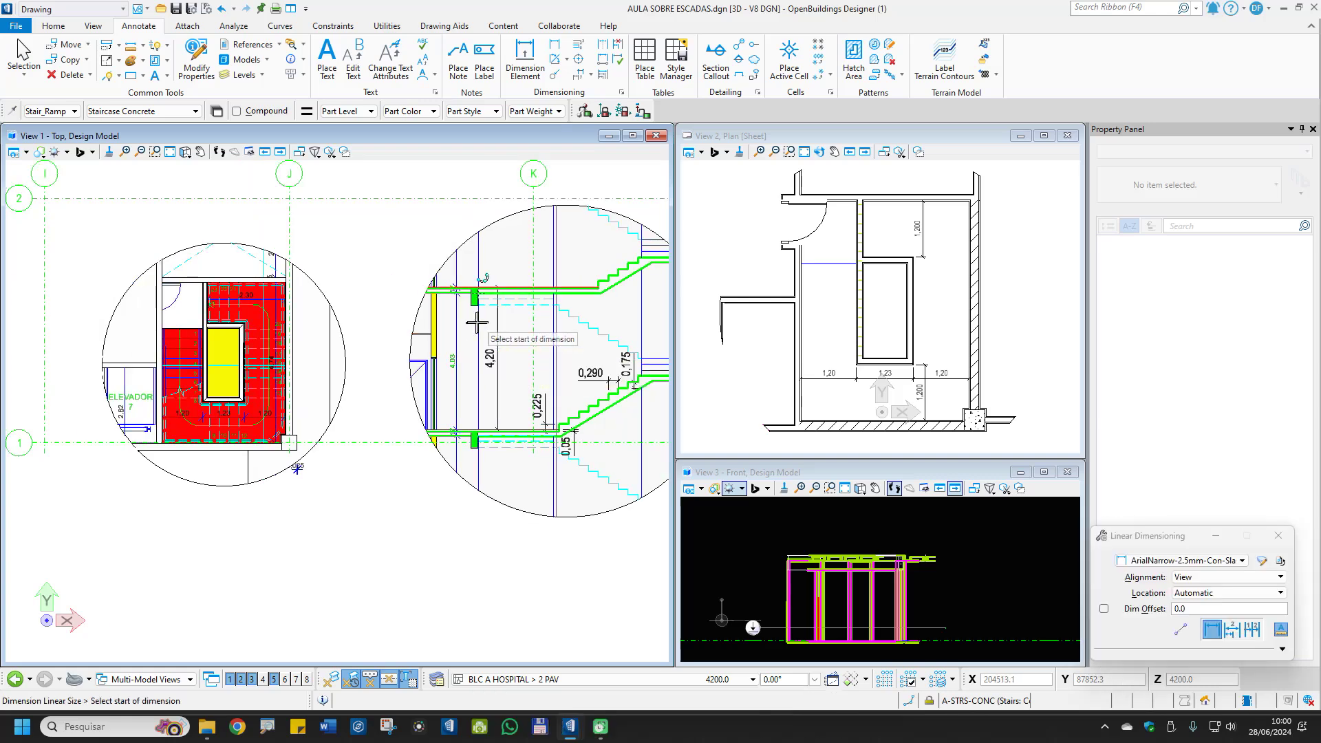
click(895, 140)
key(Escape)
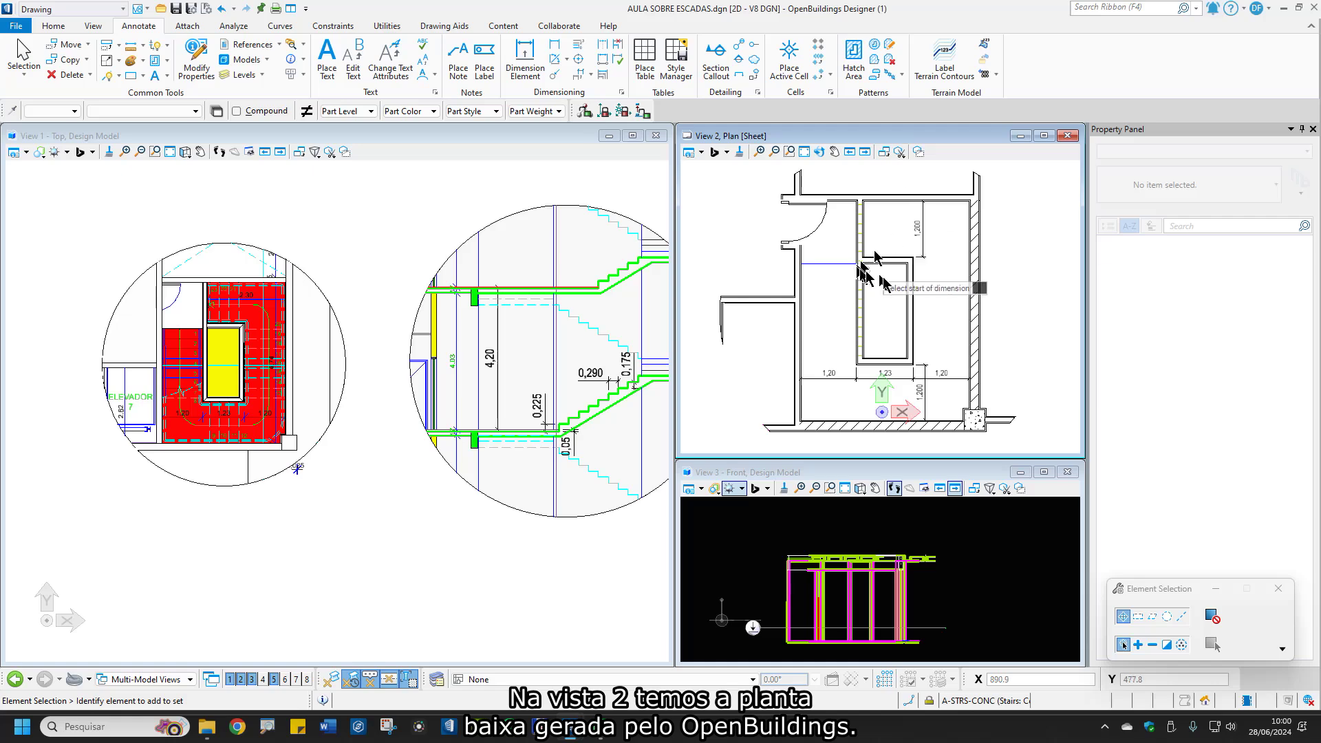
key(ctrl+z)
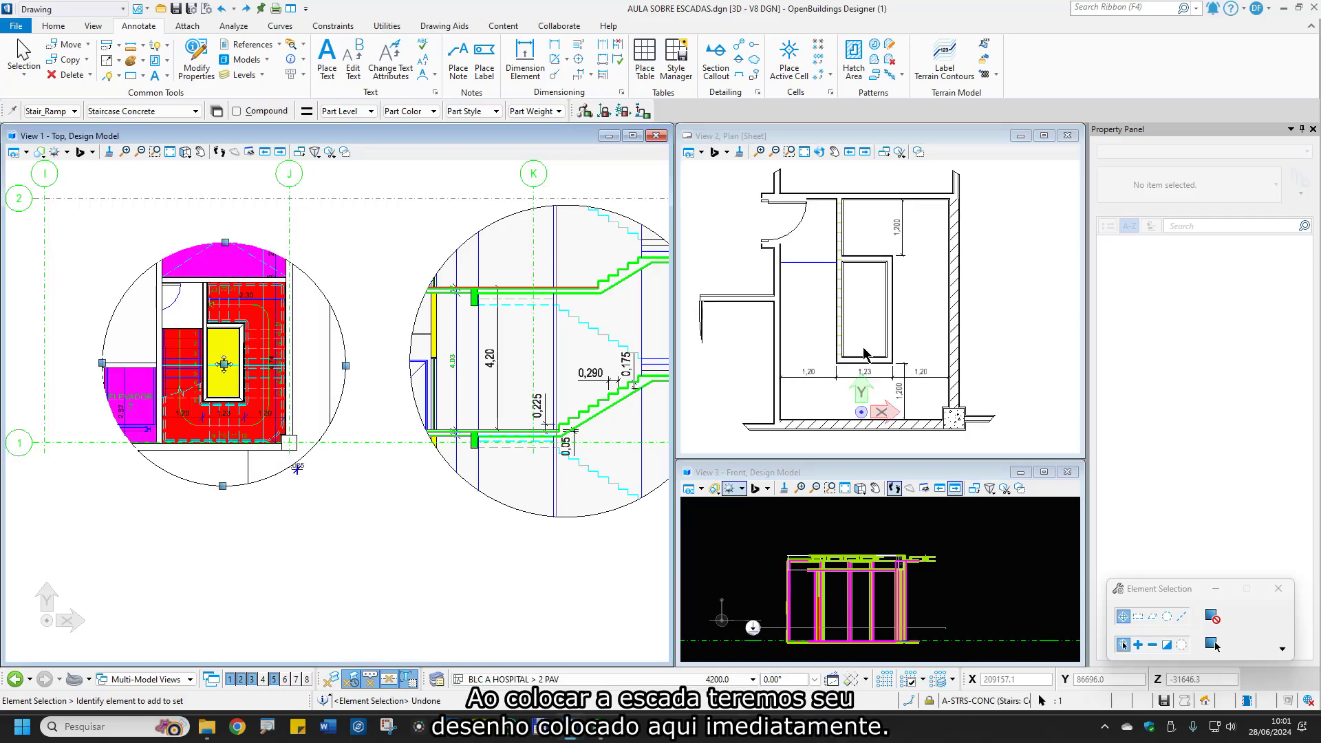
scroll(867, 351, up, 2)
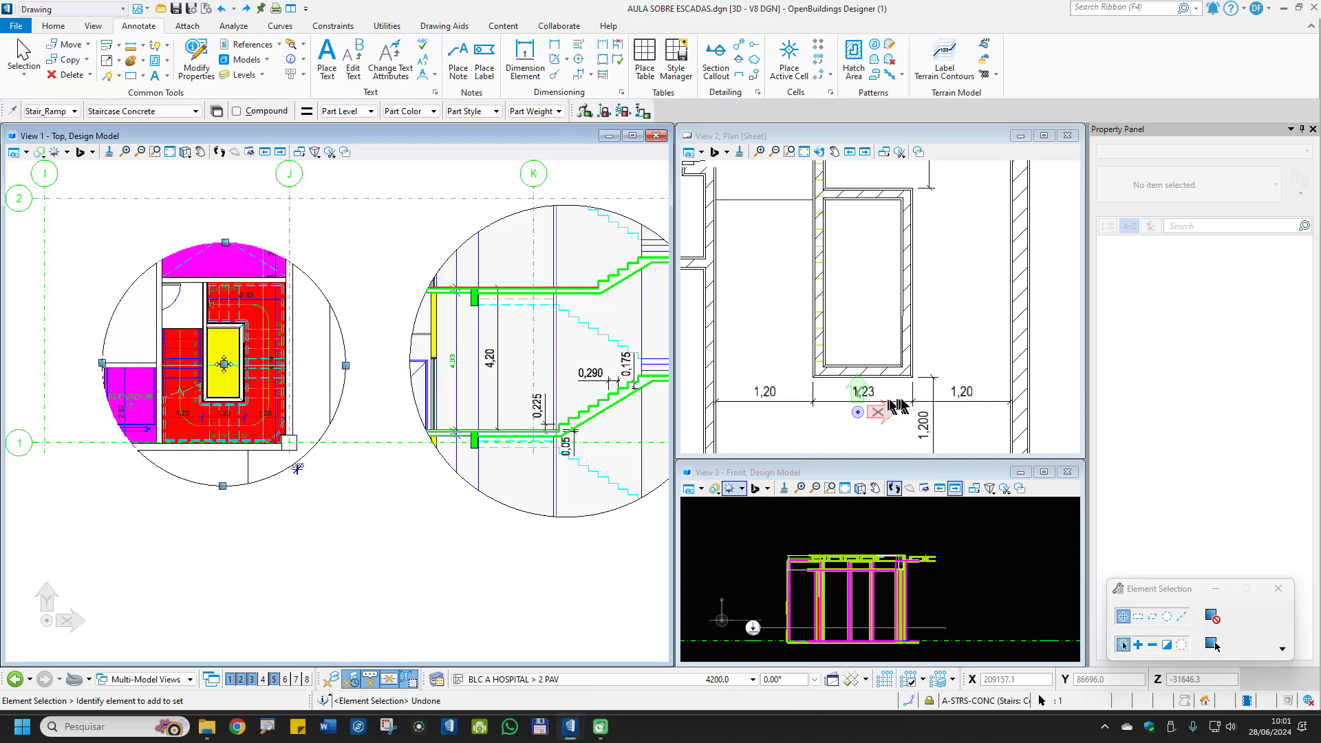
scroll(913, 371, down, 2)
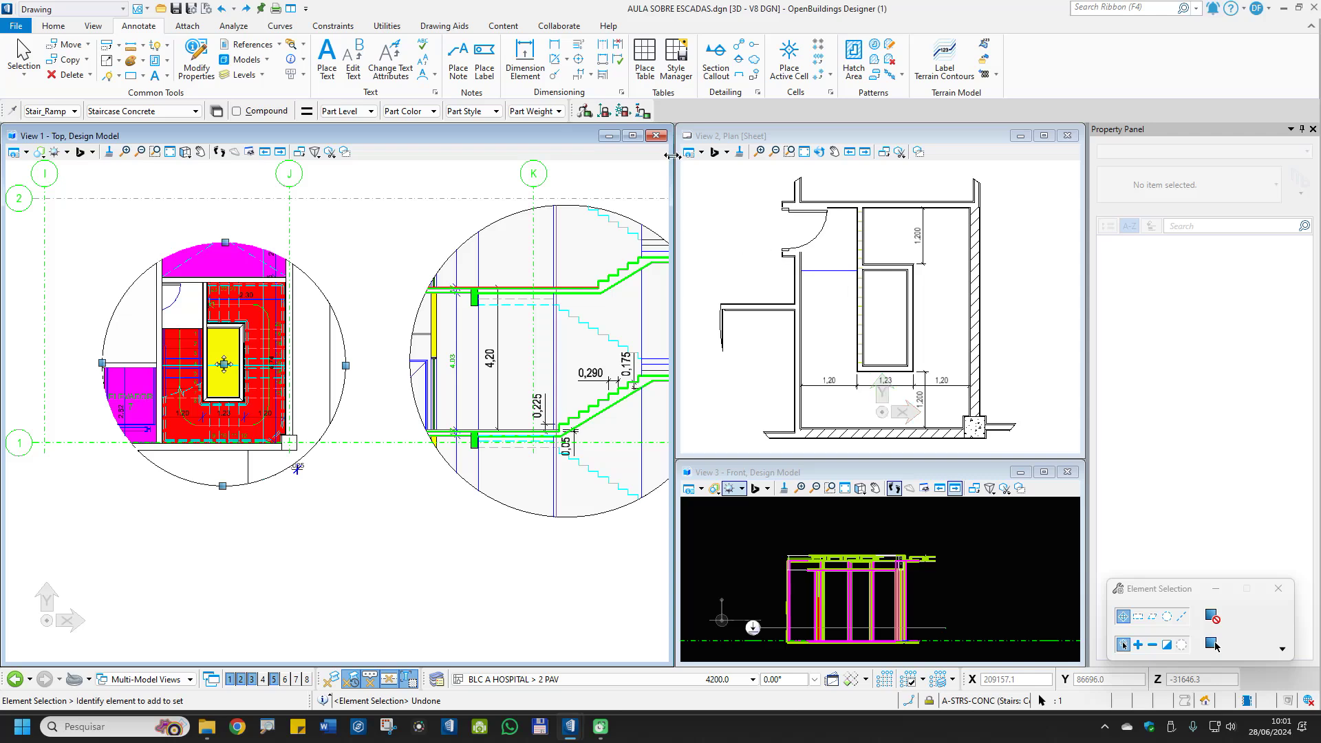
Hide the dimensions in the Plan sheet view and clear the current element selection
click(702, 152)
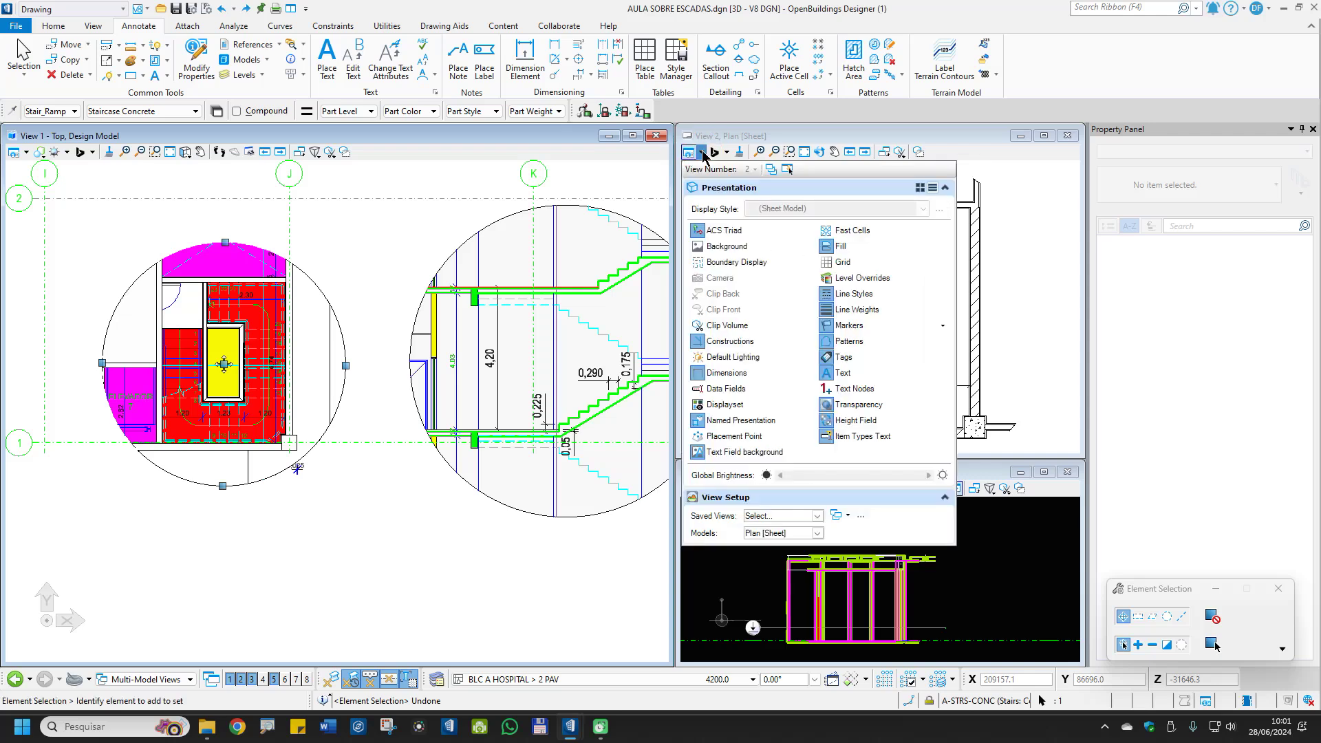
click(727, 374)
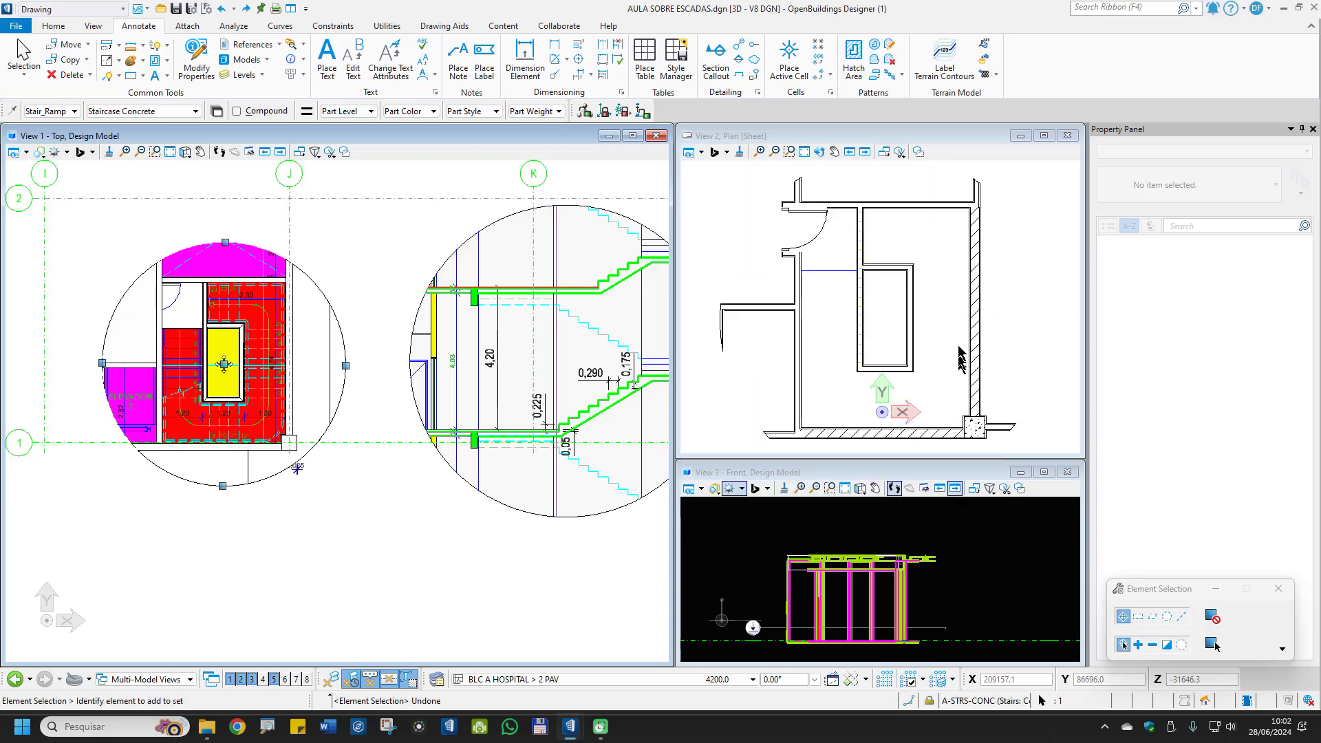
key(Escape)
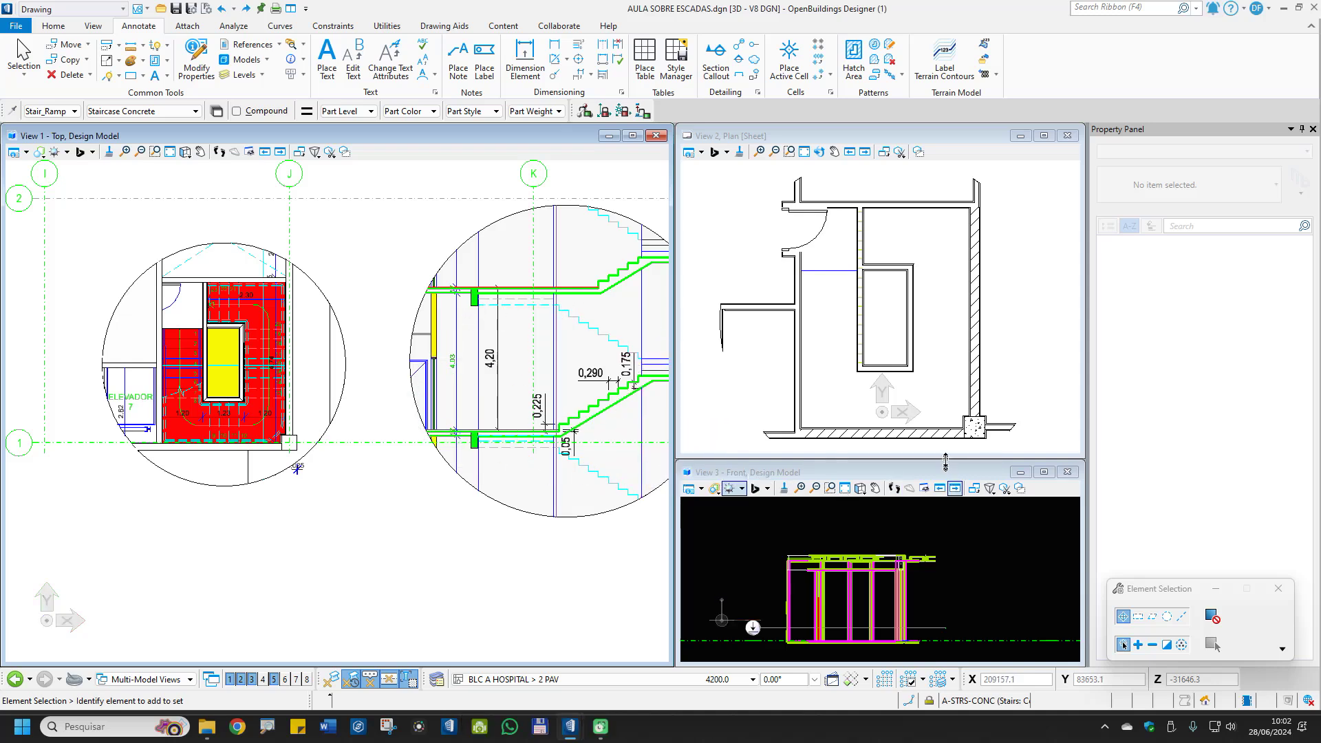
Highlight the step lines of the flights around the stairwell in the reference plan to examine the number of steps per flight
click(875, 487)
drag(860, 598, 867, 584)
right_click(868, 585)
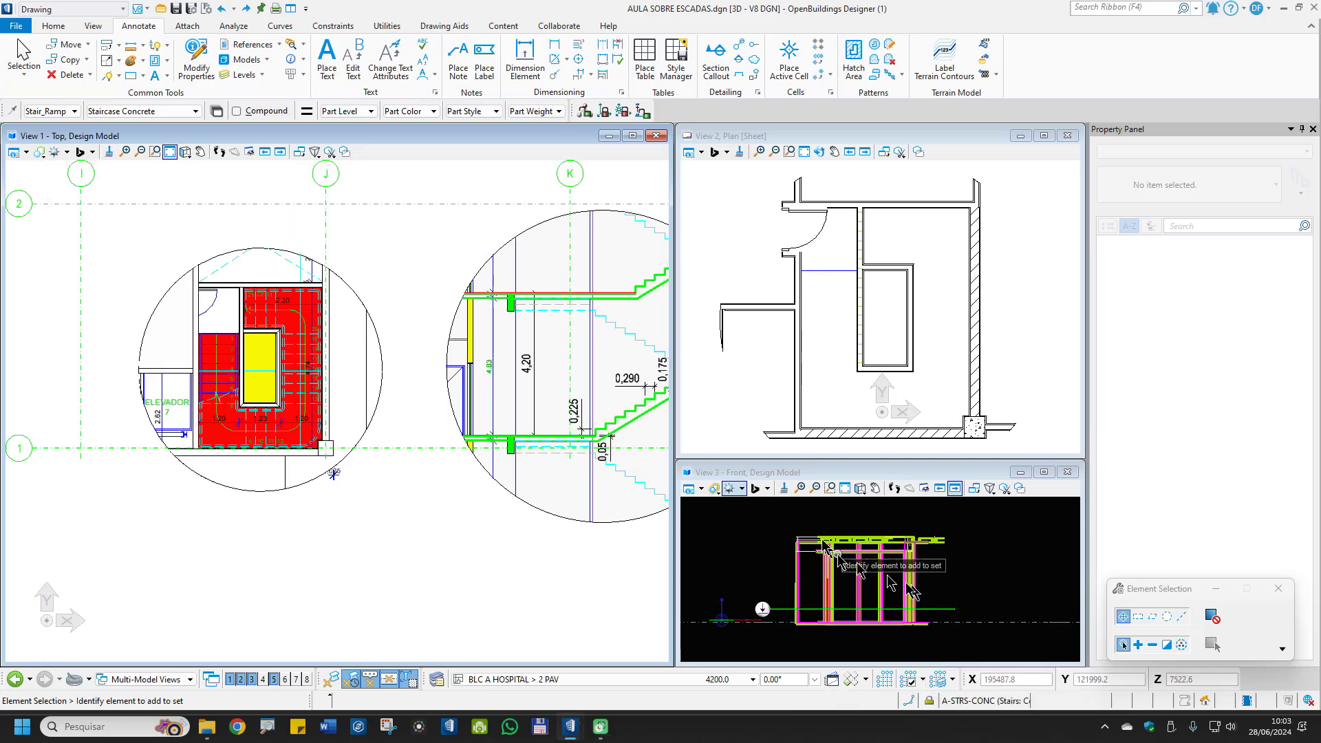
click(154, 151)
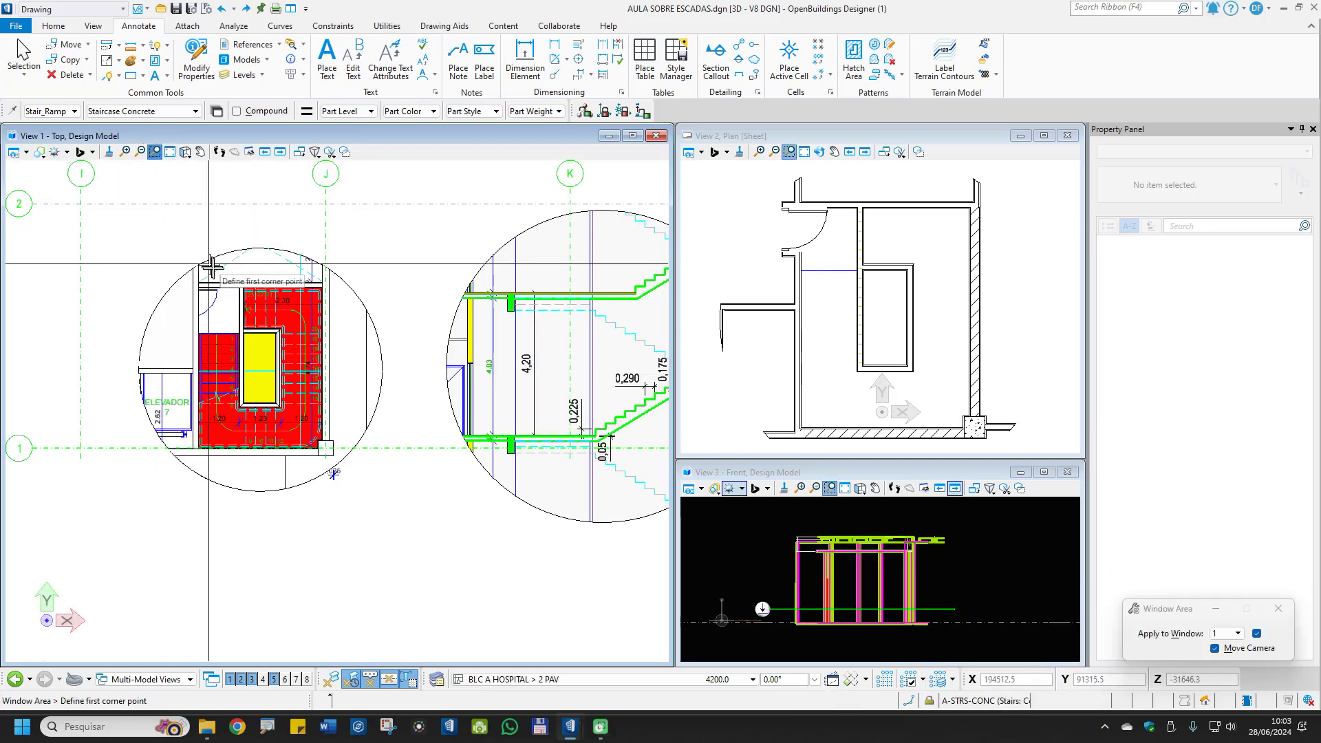
click(235, 270)
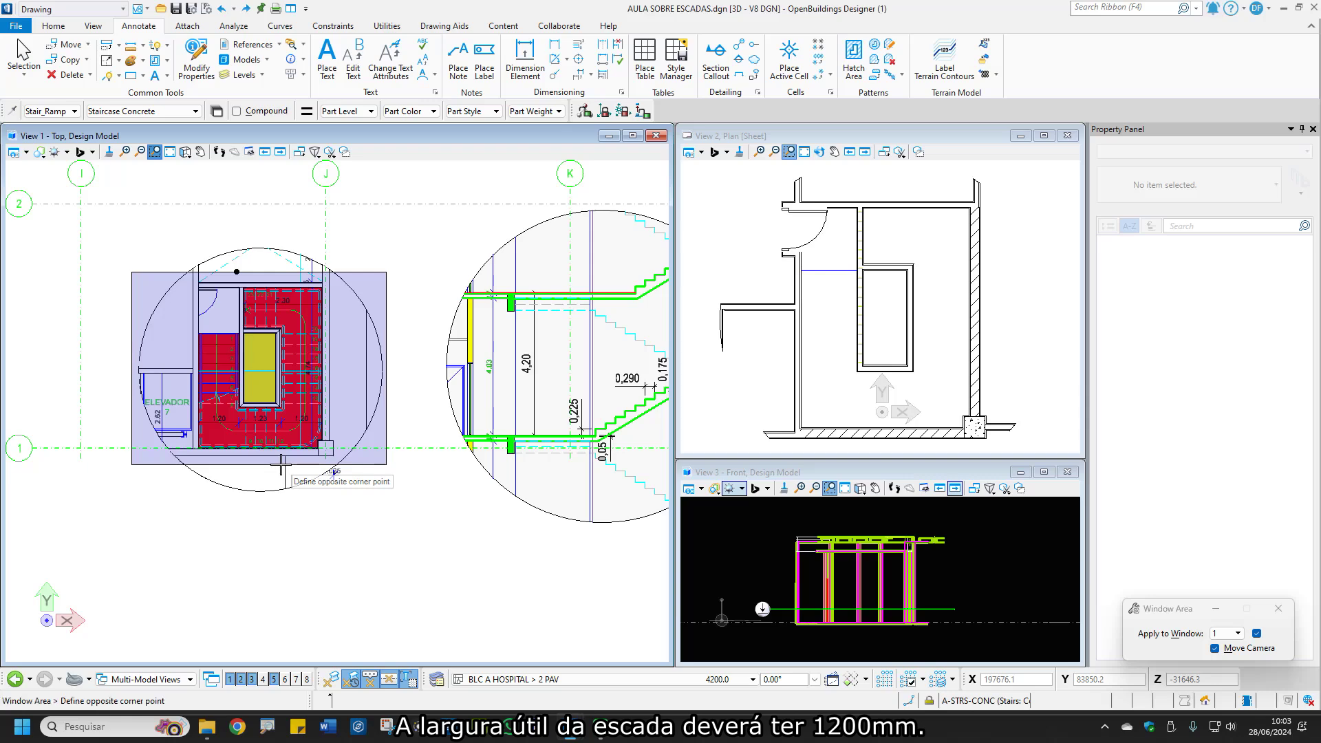
click(280, 465)
key(Escape)
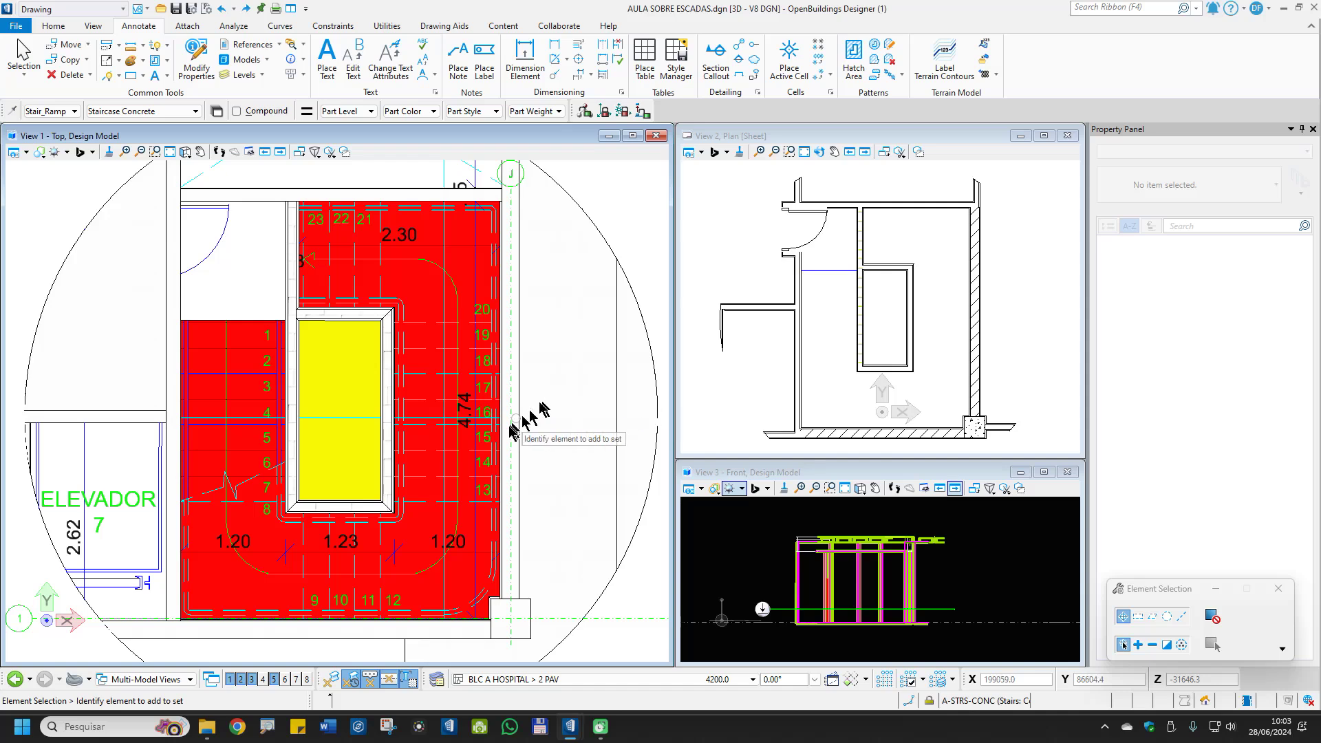
ctrl+click(419, 501)
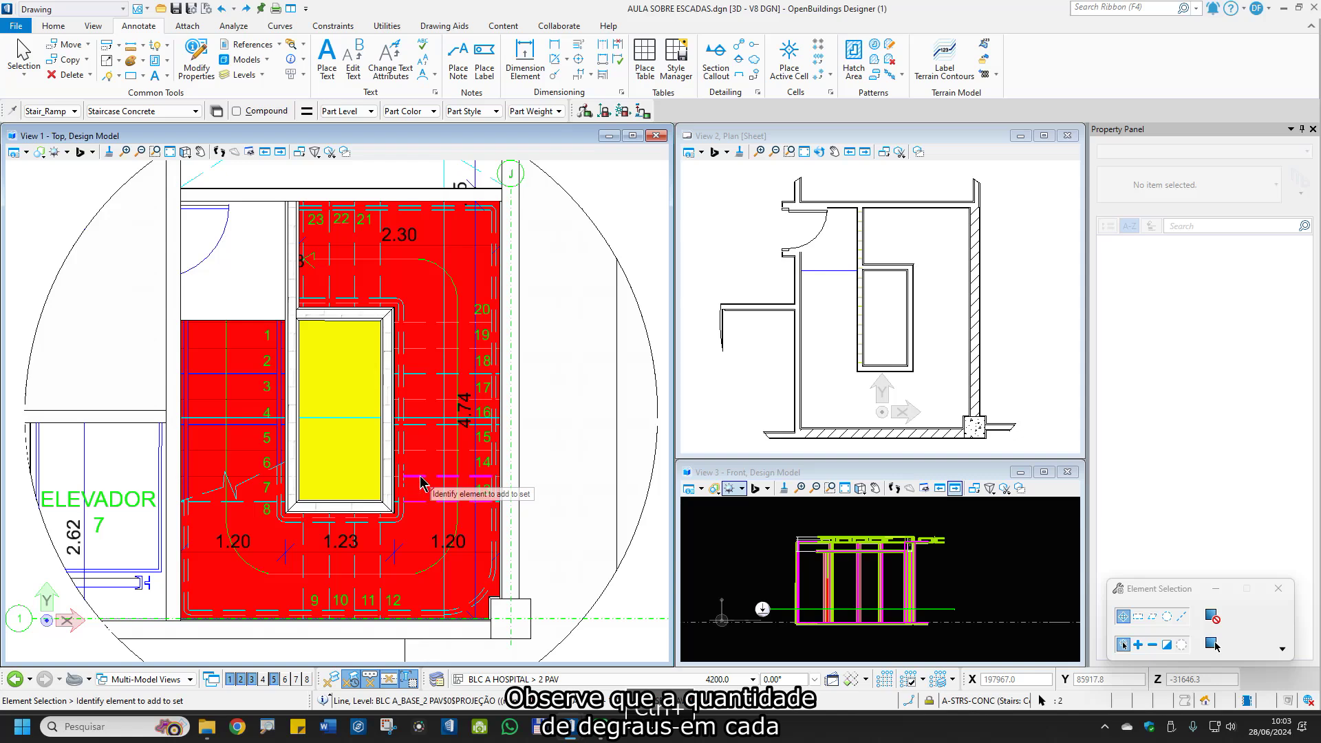
ctrl+click(420, 475)
ctrl+click(420, 450)
ctrl+click(421, 425)
ctrl+click(420, 399)
ctrl+click(419, 374)
ctrl+click(417, 348)
ctrl+click(417, 326)
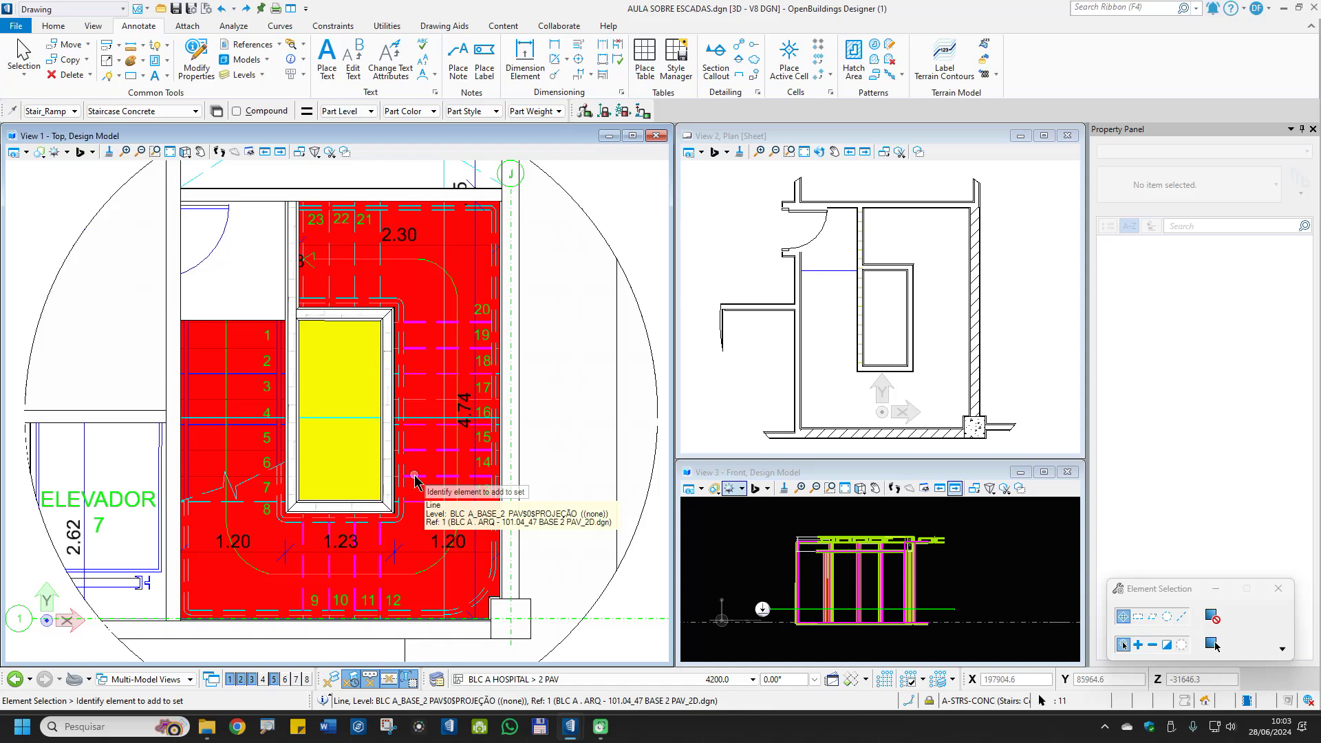
ctrl+click(403, 503)
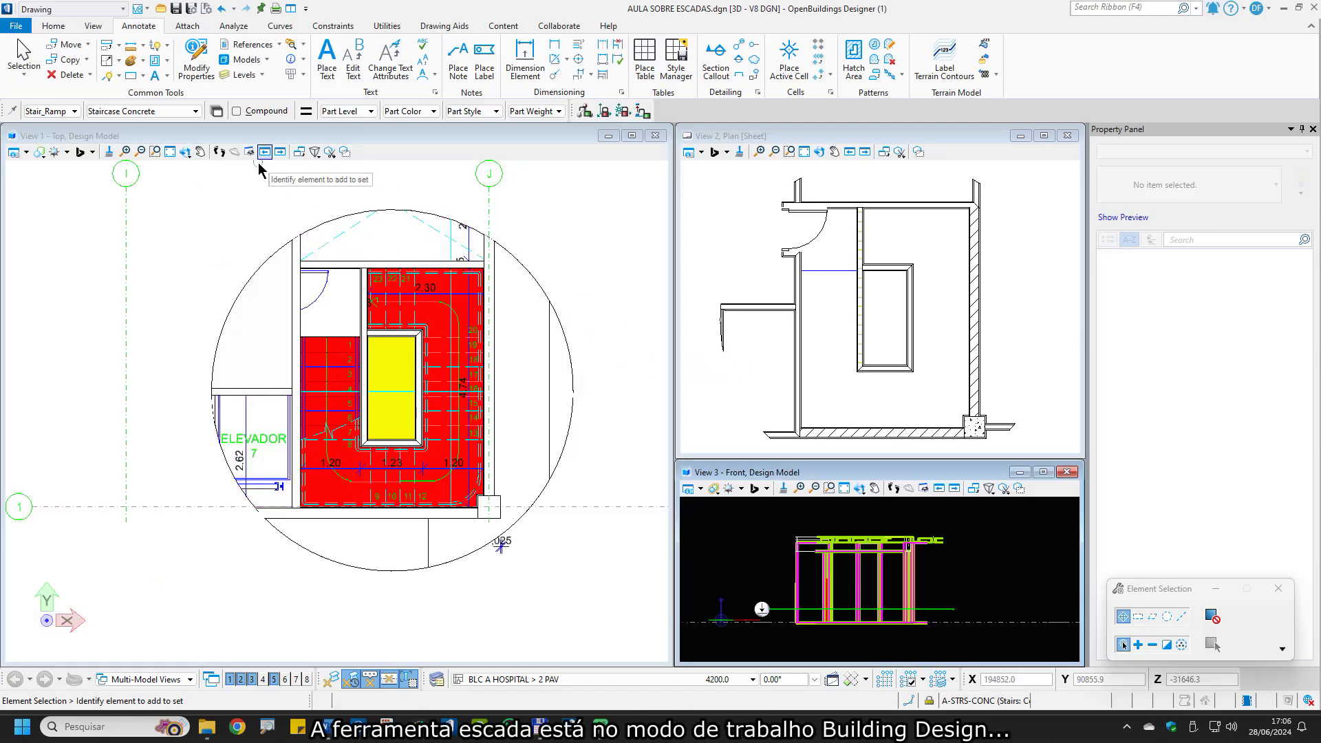
Switch to the Building Design workflow and start placing a stair with the Concrete Stair | Monolithic catalog item
click(74, 11)
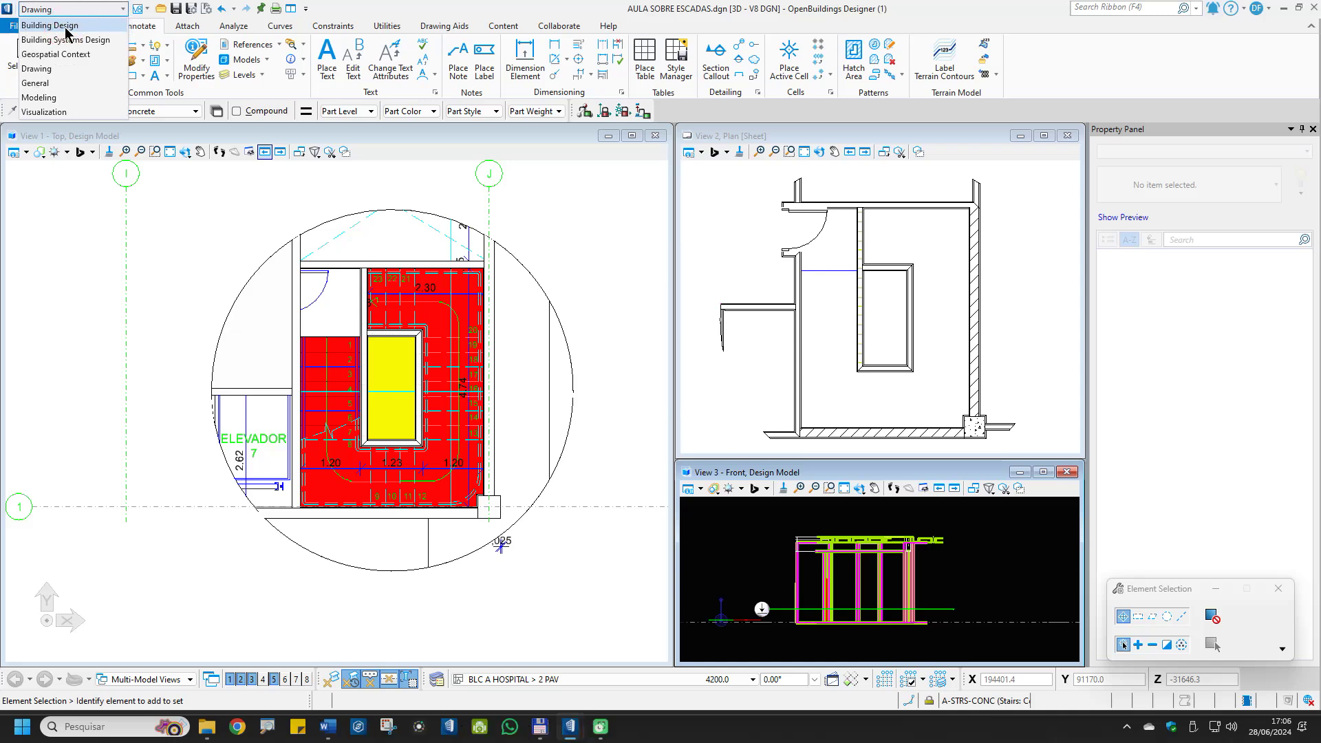
click(66, 26)
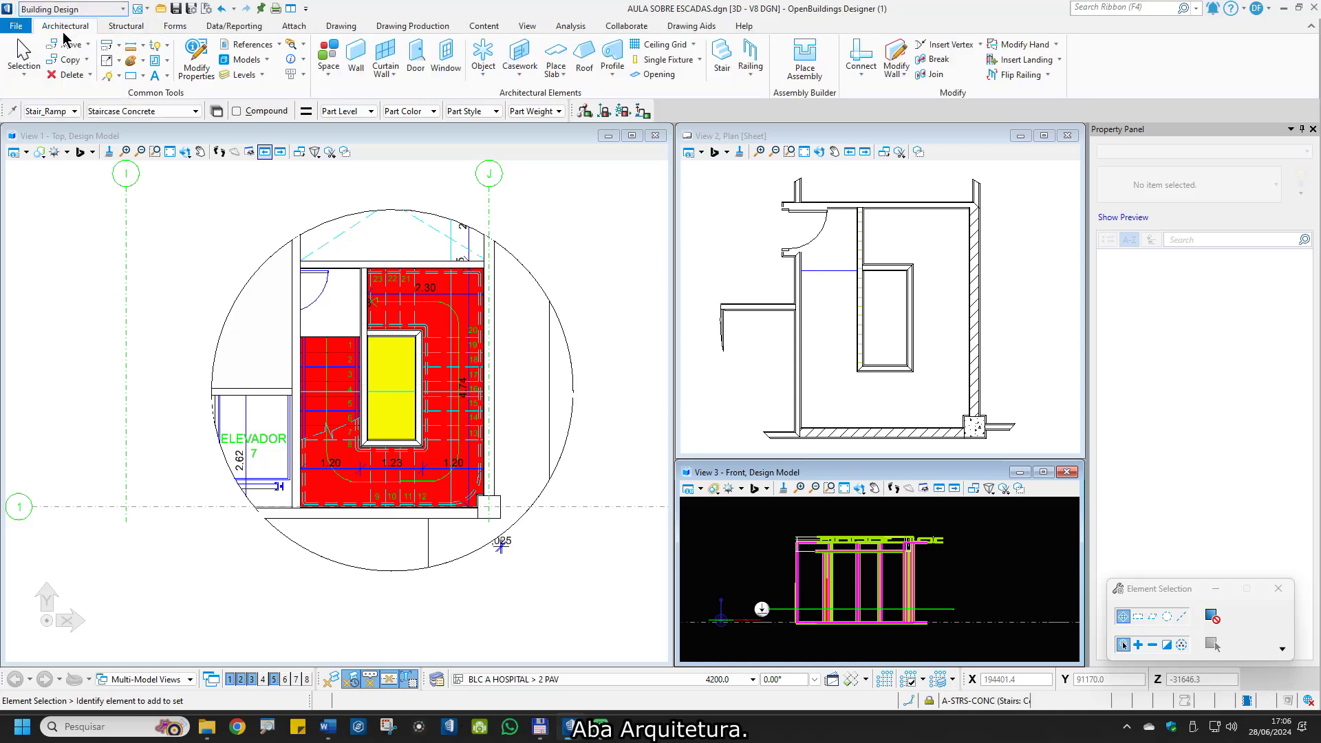
click(61, 31)
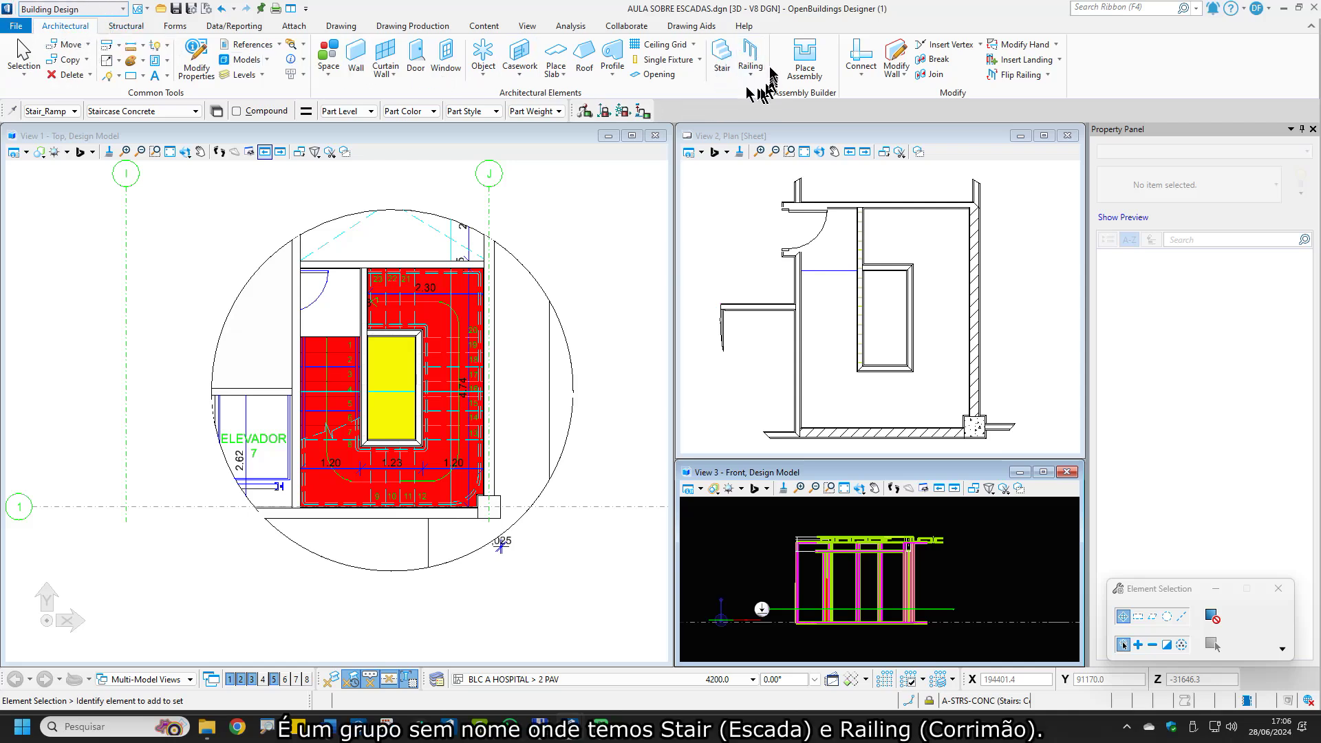
click(721, 58)
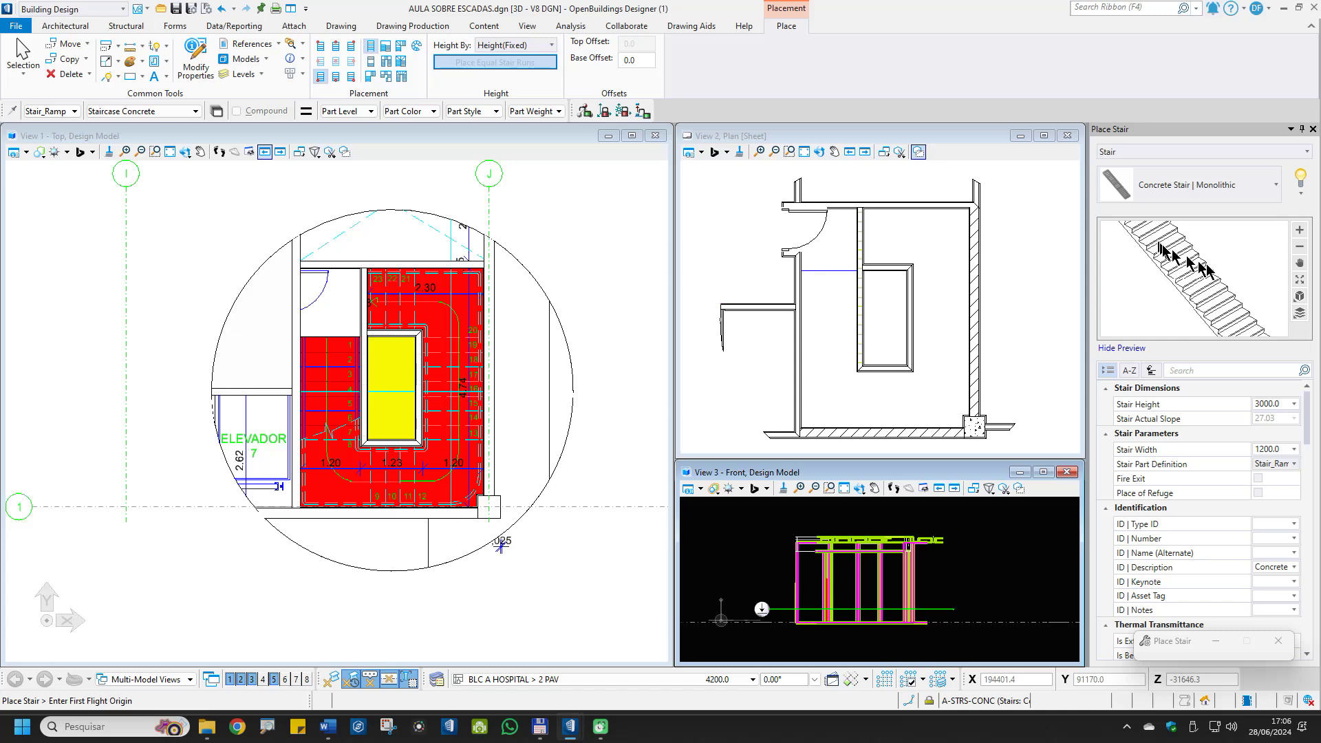
scroll(1219, 279, down, 2)
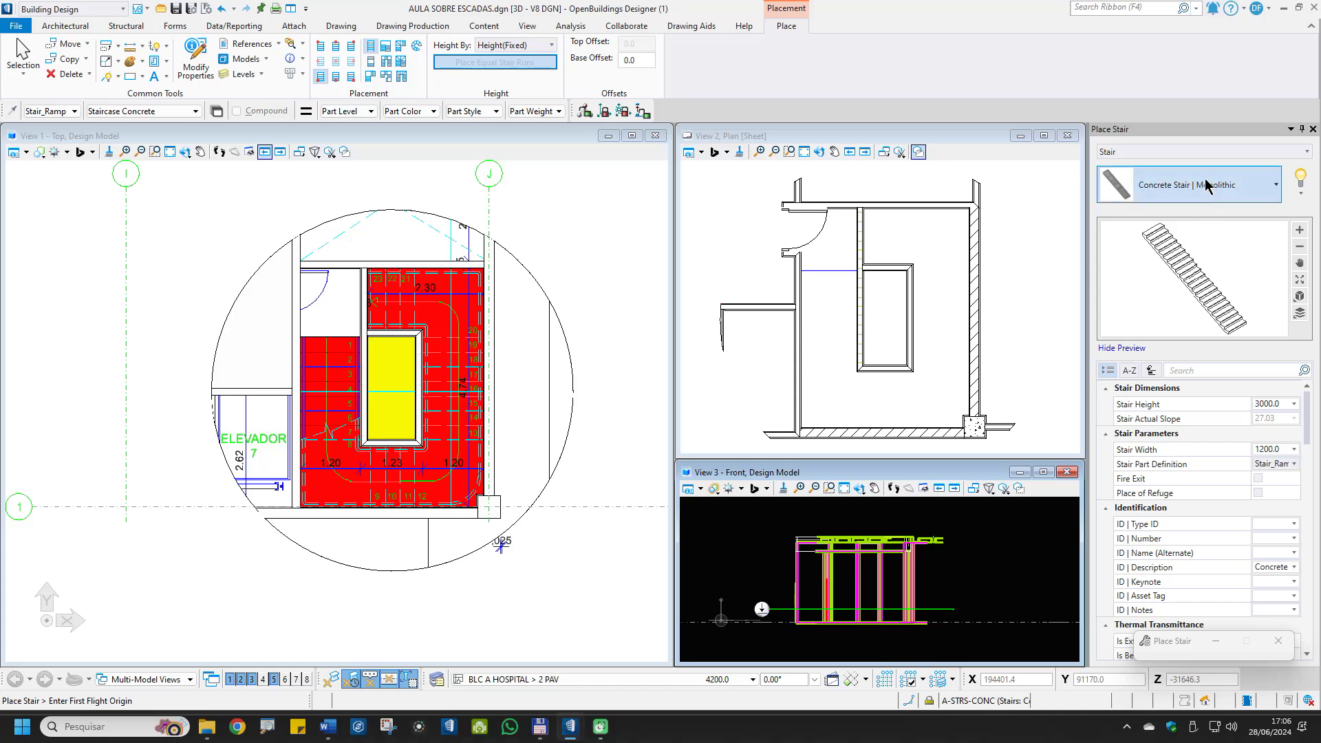
click(1194, 196)
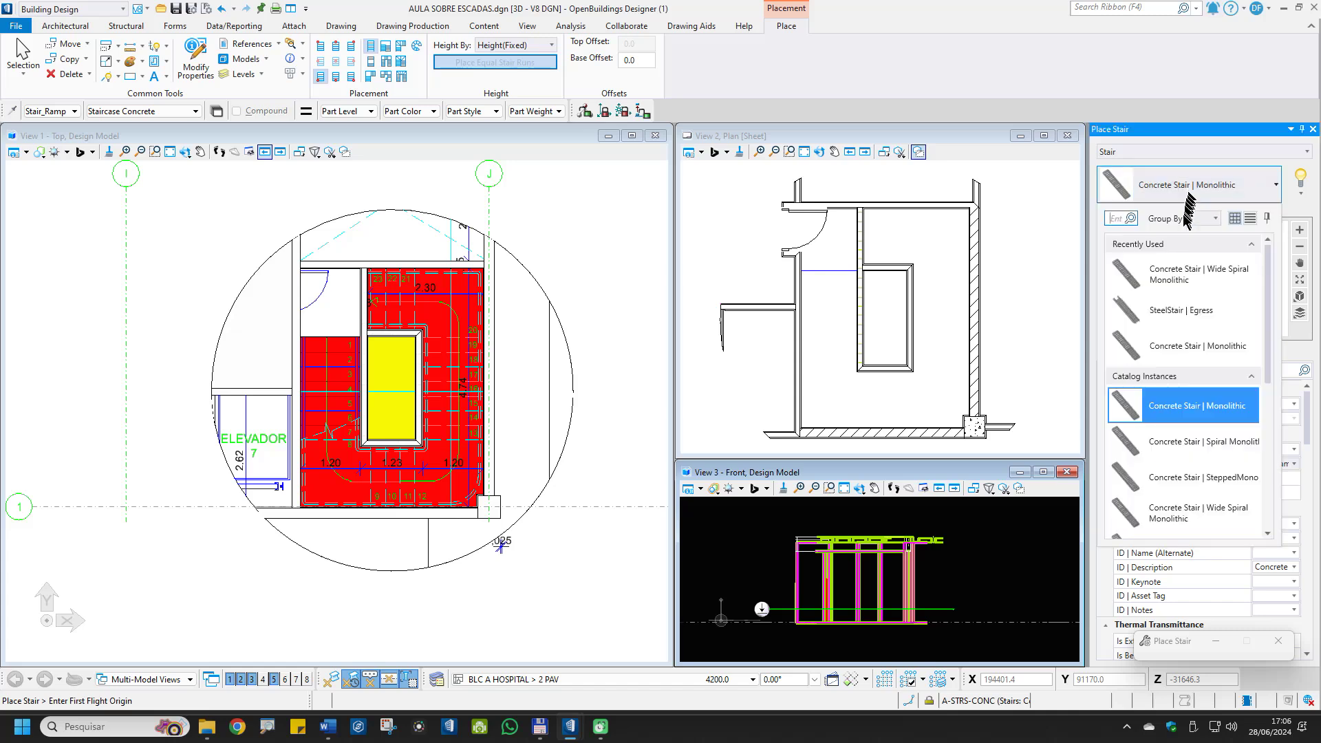
click(1188, 407)
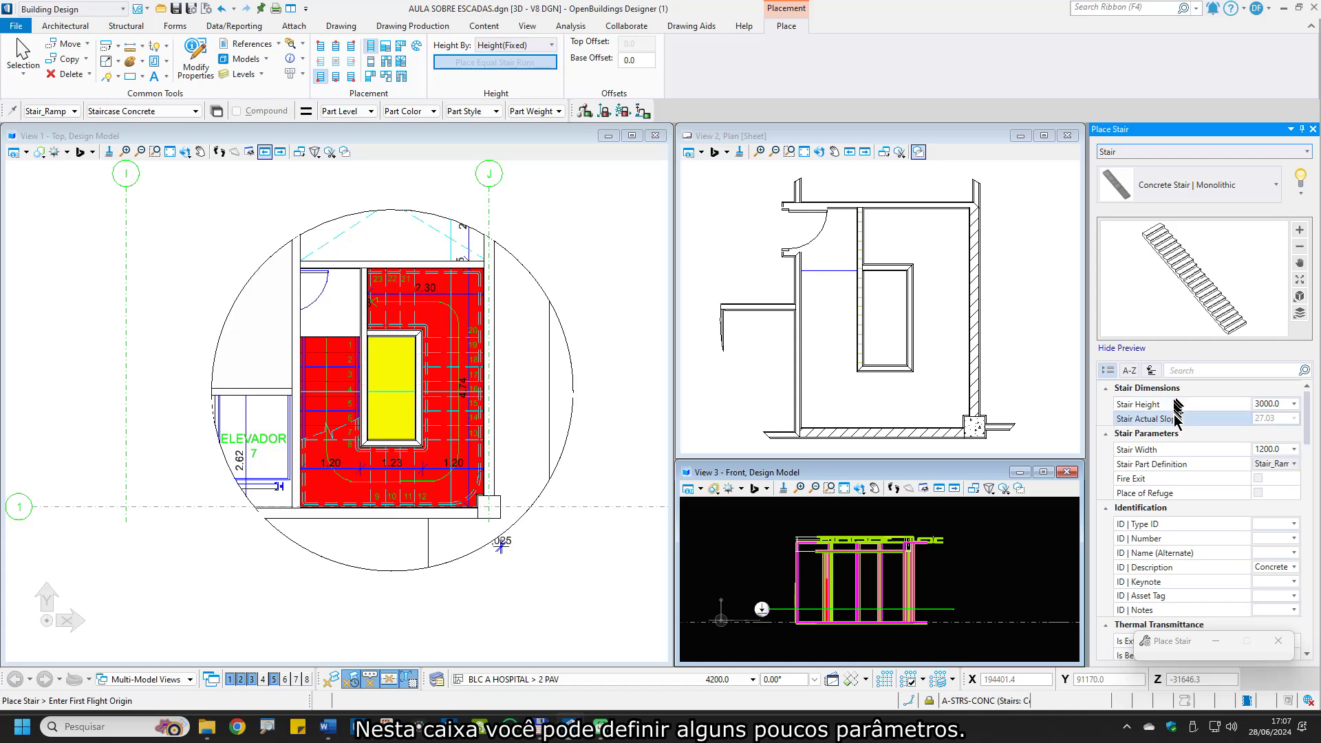
Set the stair height to 4200 mm for the stair being placed
click(1276, 403)
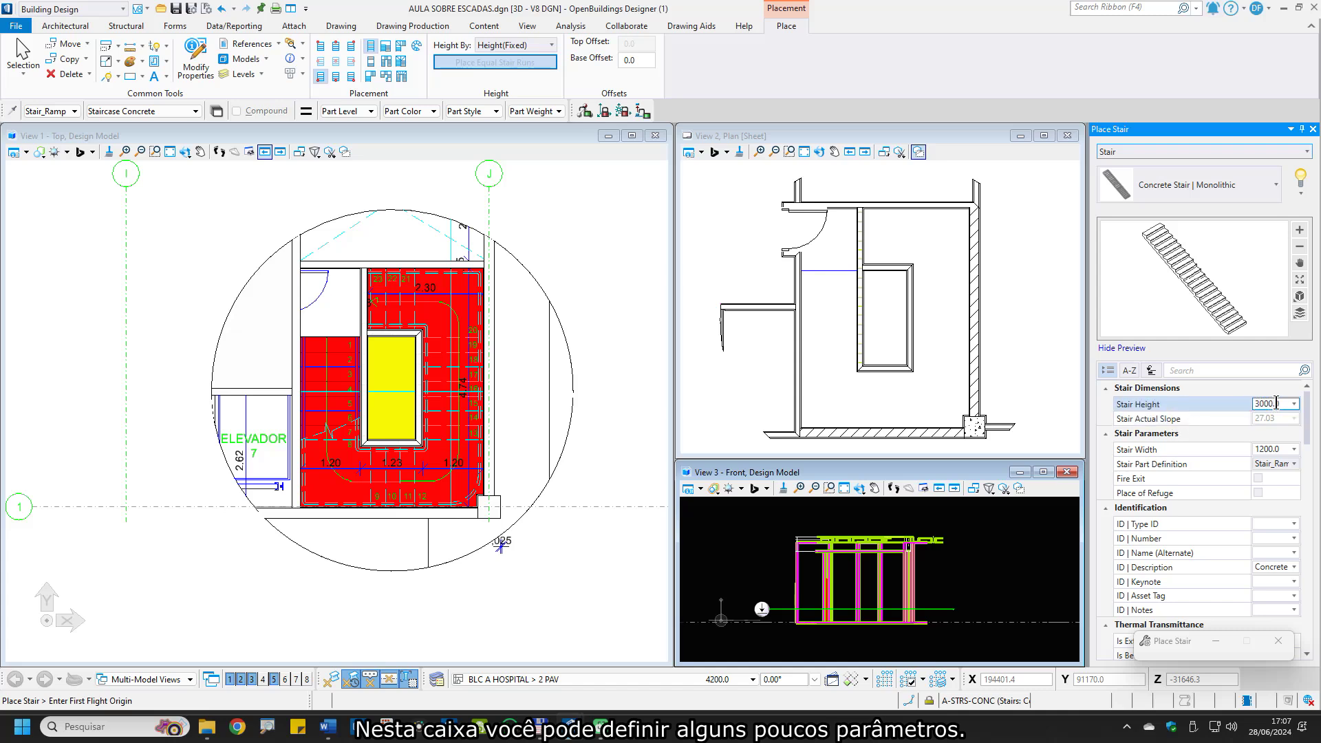
double_click(1286, 403)
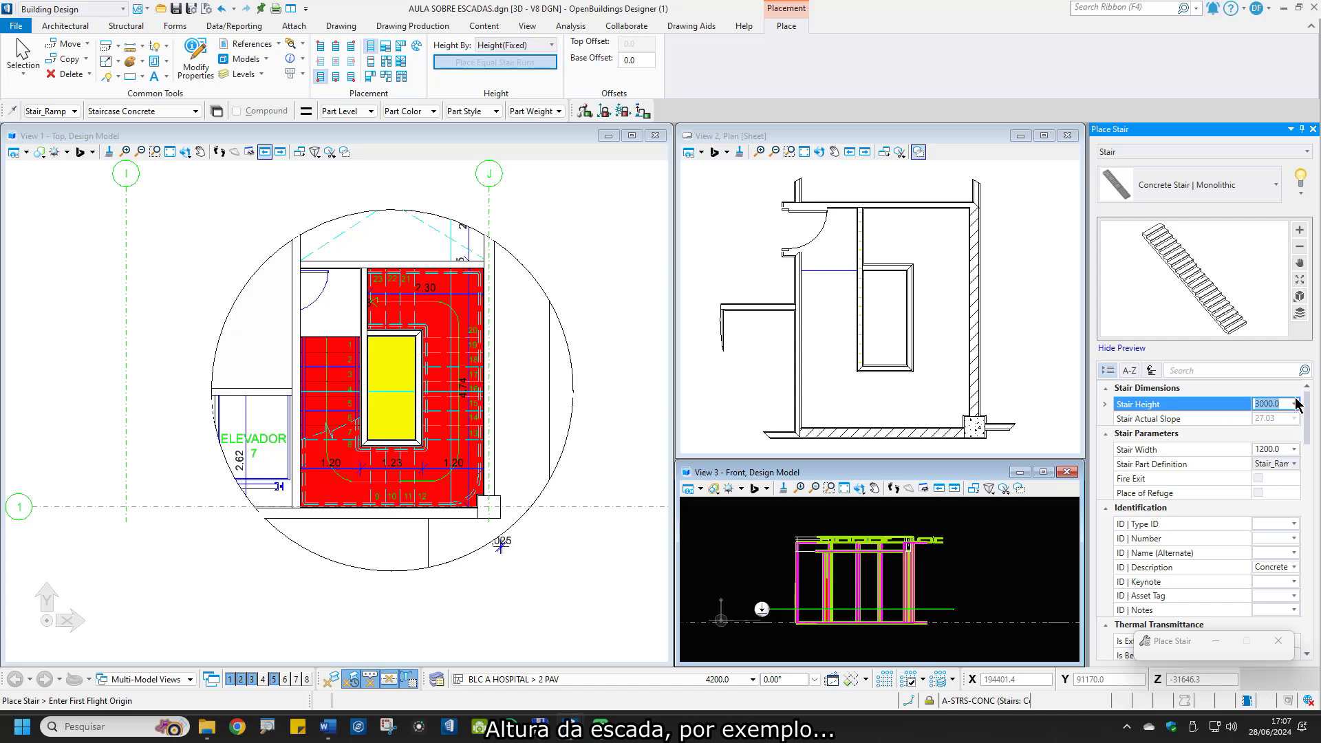
text(4200)
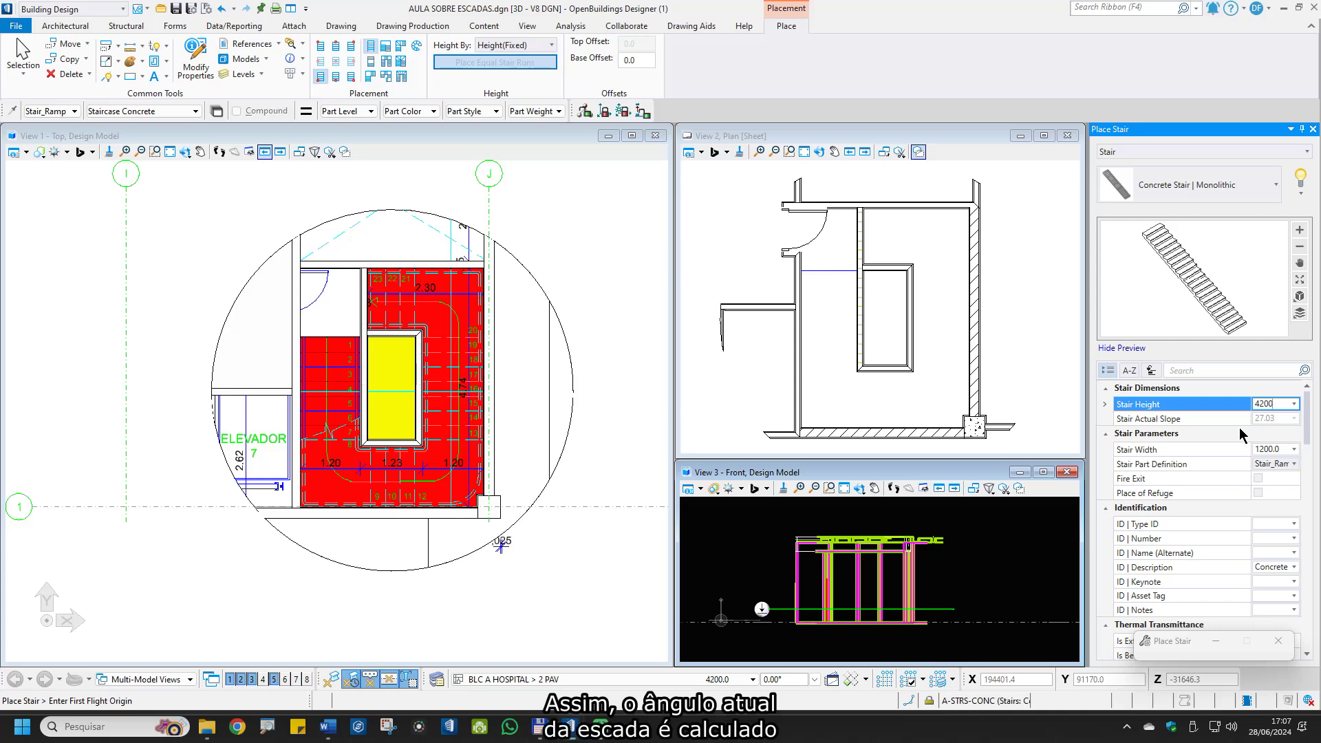
click(1272, 416)
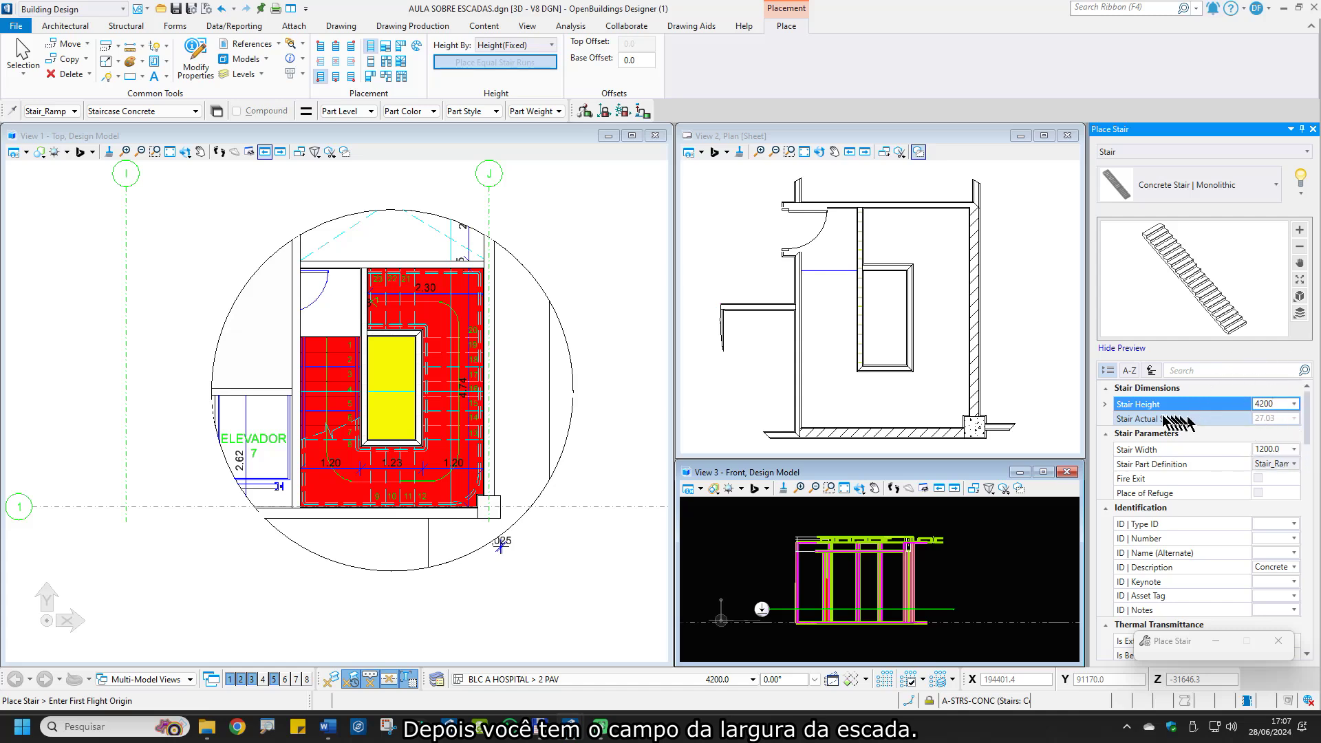
click(1258, 450)
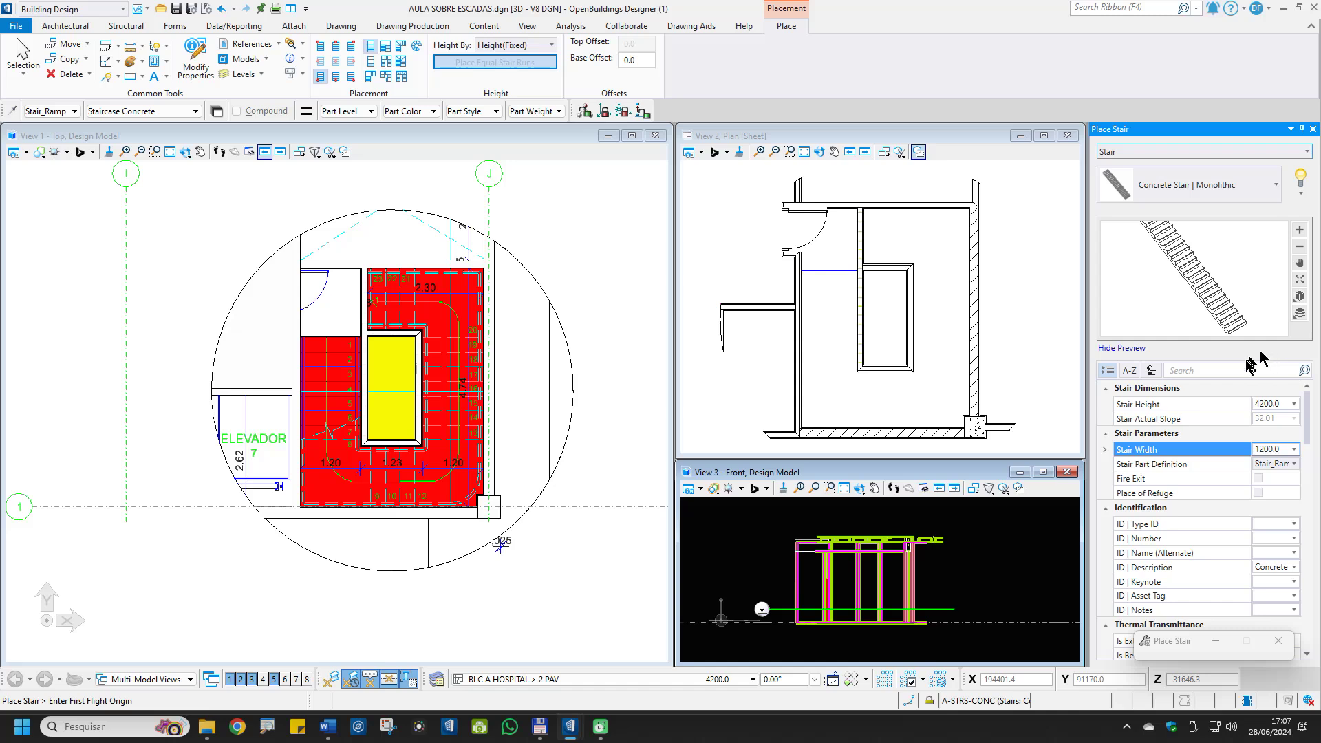
scroll(1207, 461, down, 1)
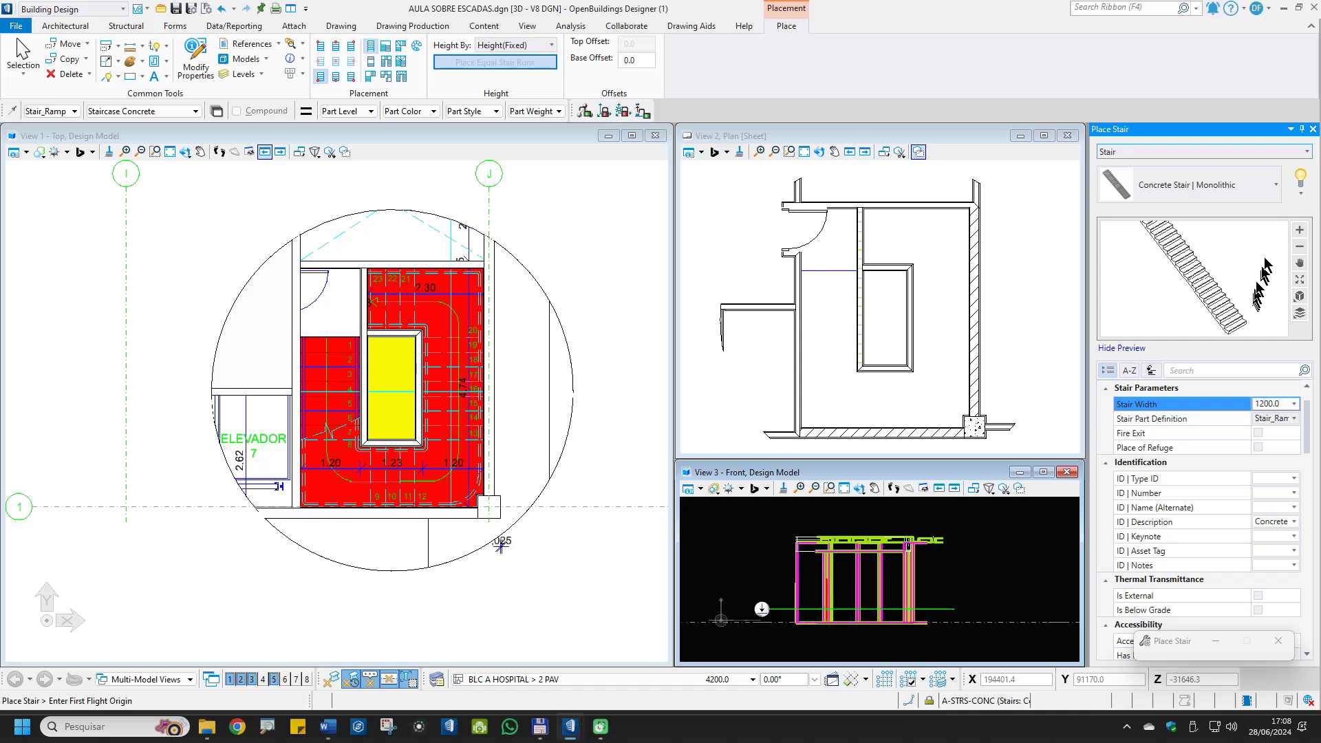
Load the stair construction settings for the monolithic concrete stair and acknowledge the constraint warning
click(1302, 196)
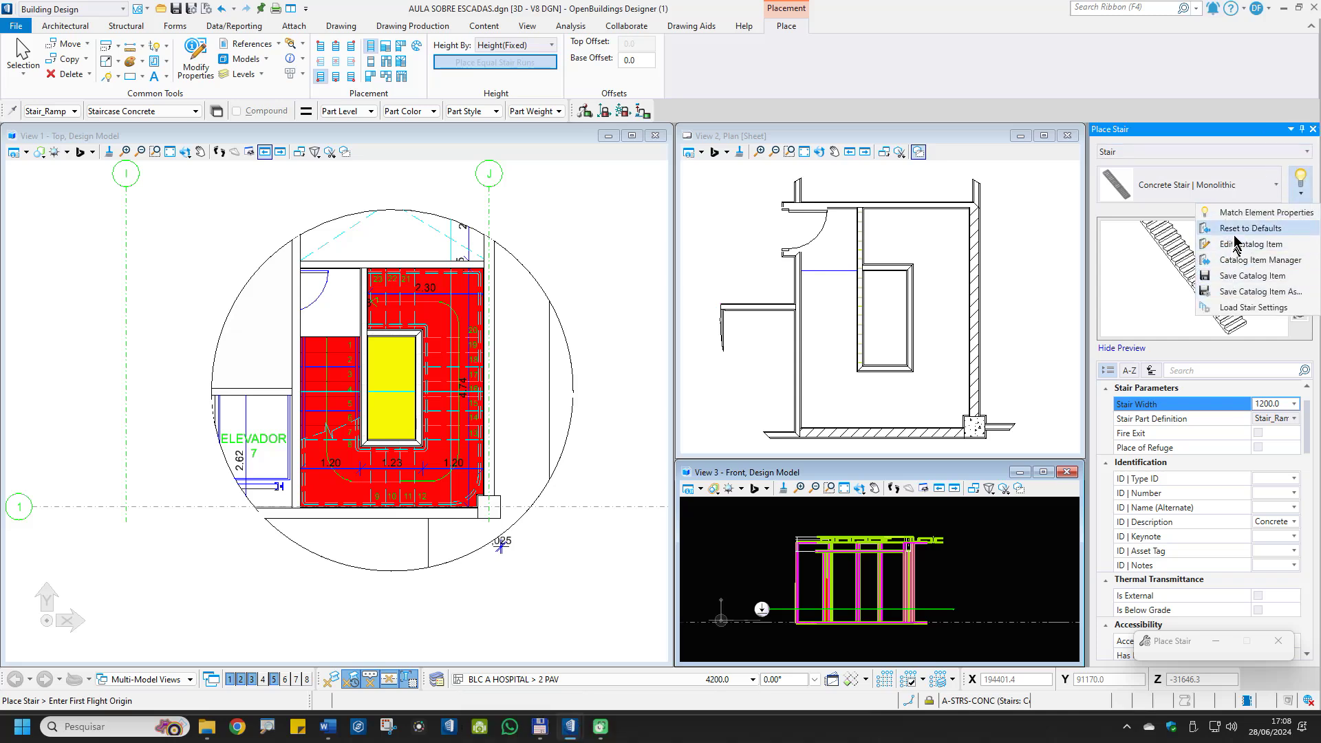
click(1249, 312)
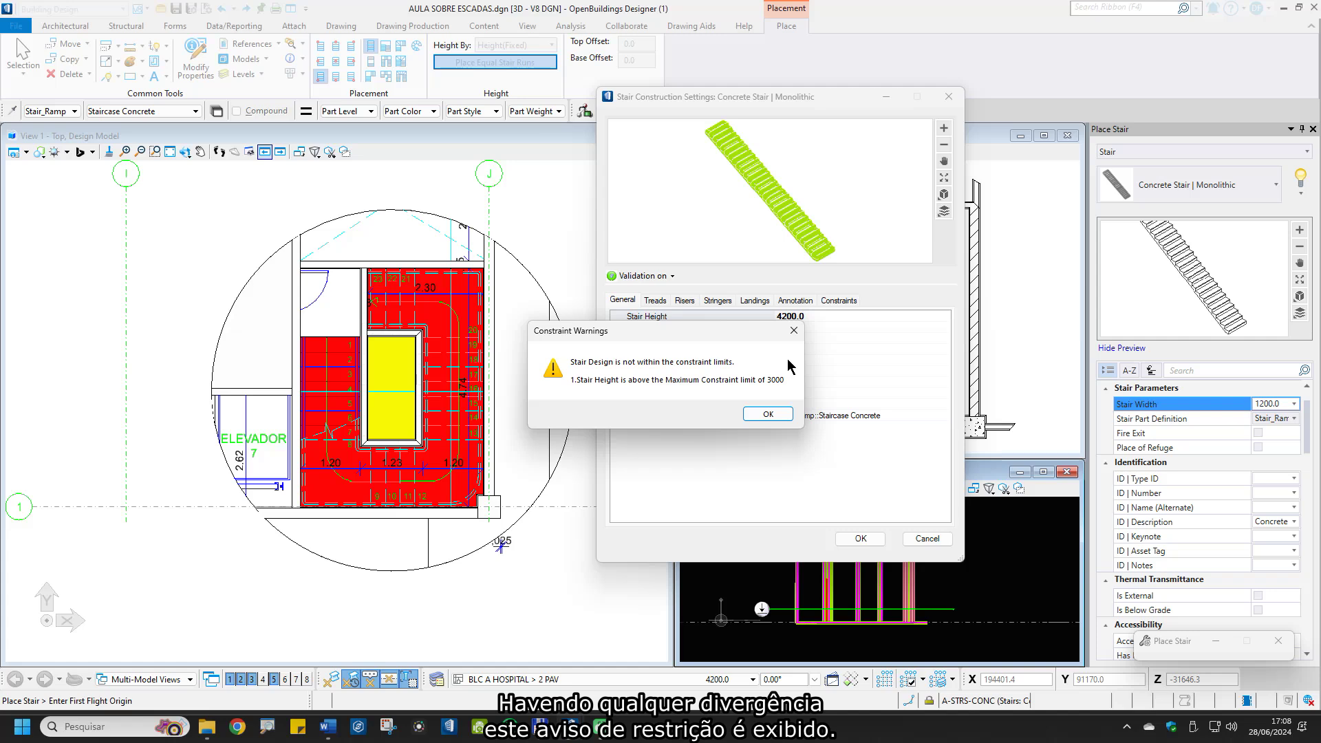
drag(667, 339, 760, 311)
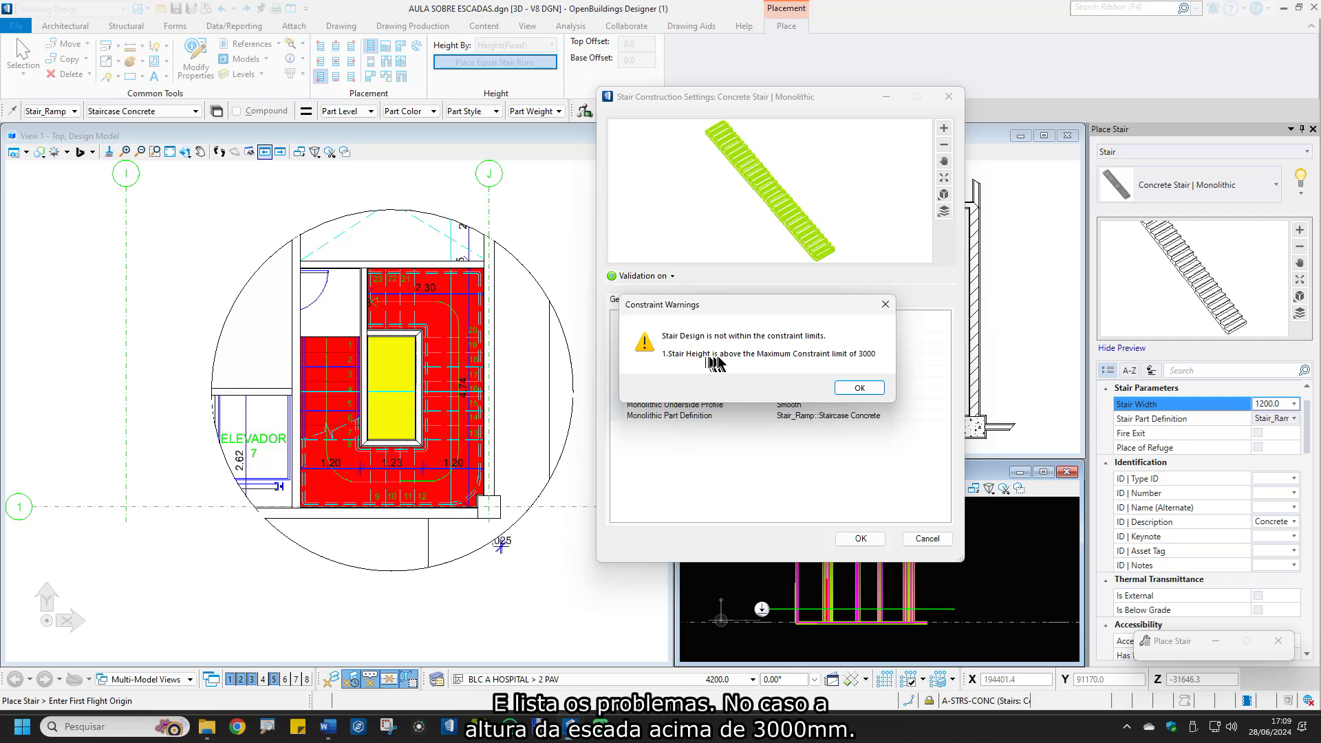
click(852, 391)
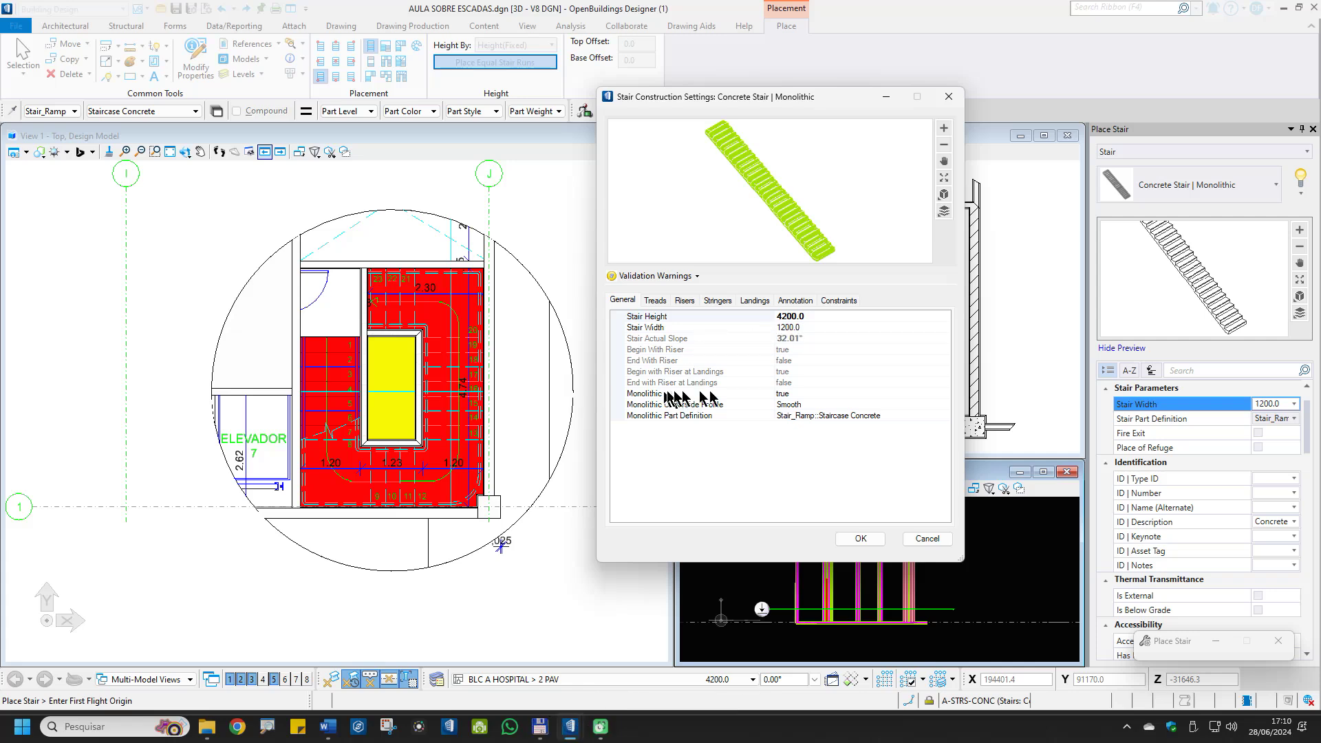
Set the Monolithic option to false and back to true to compare the step shapes in the enlarged preview
scroll(780, 209, up, 5)
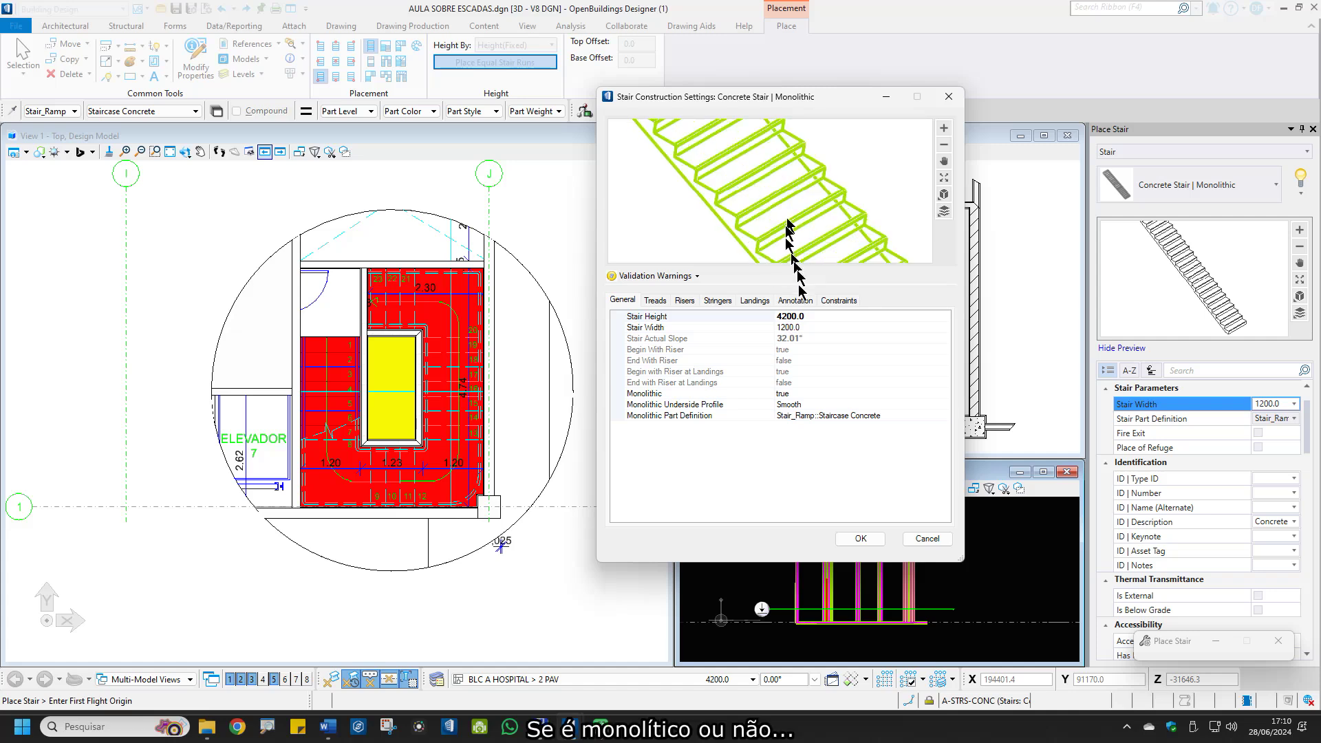
click(783, 393)
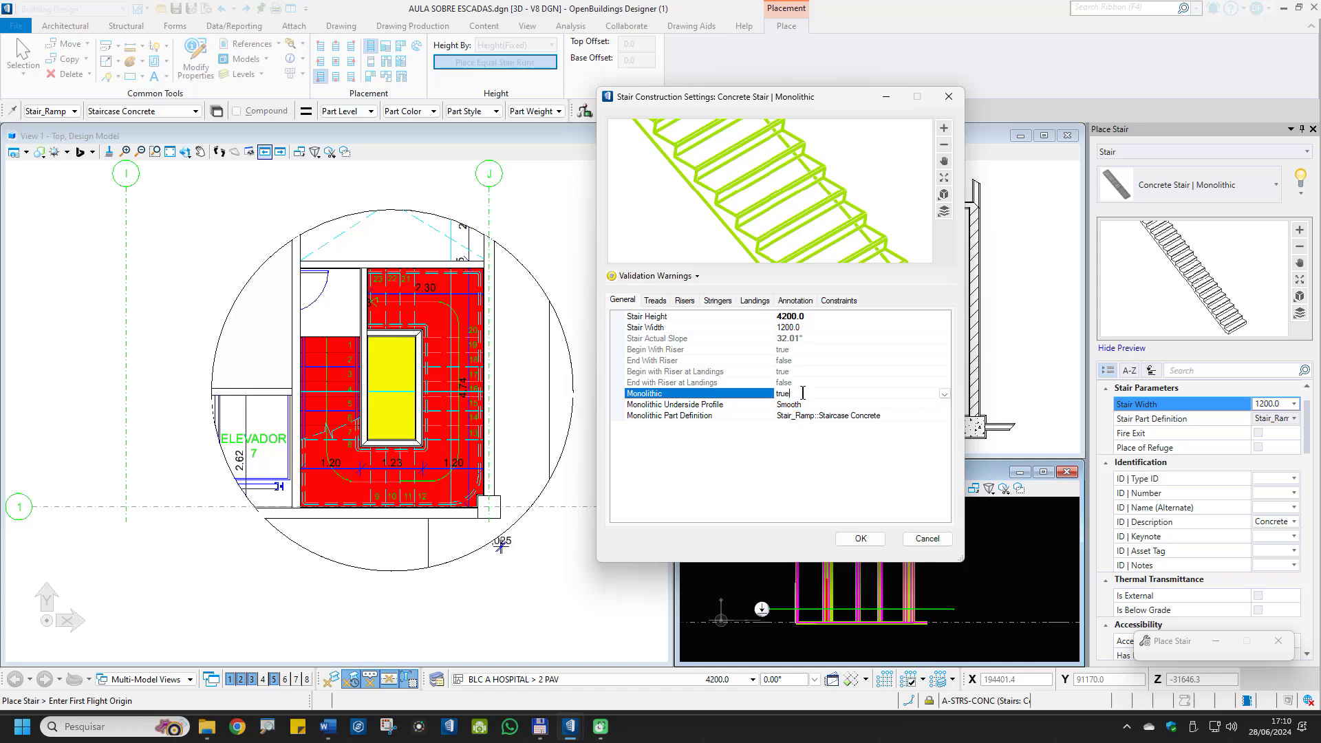
click(944, 393)
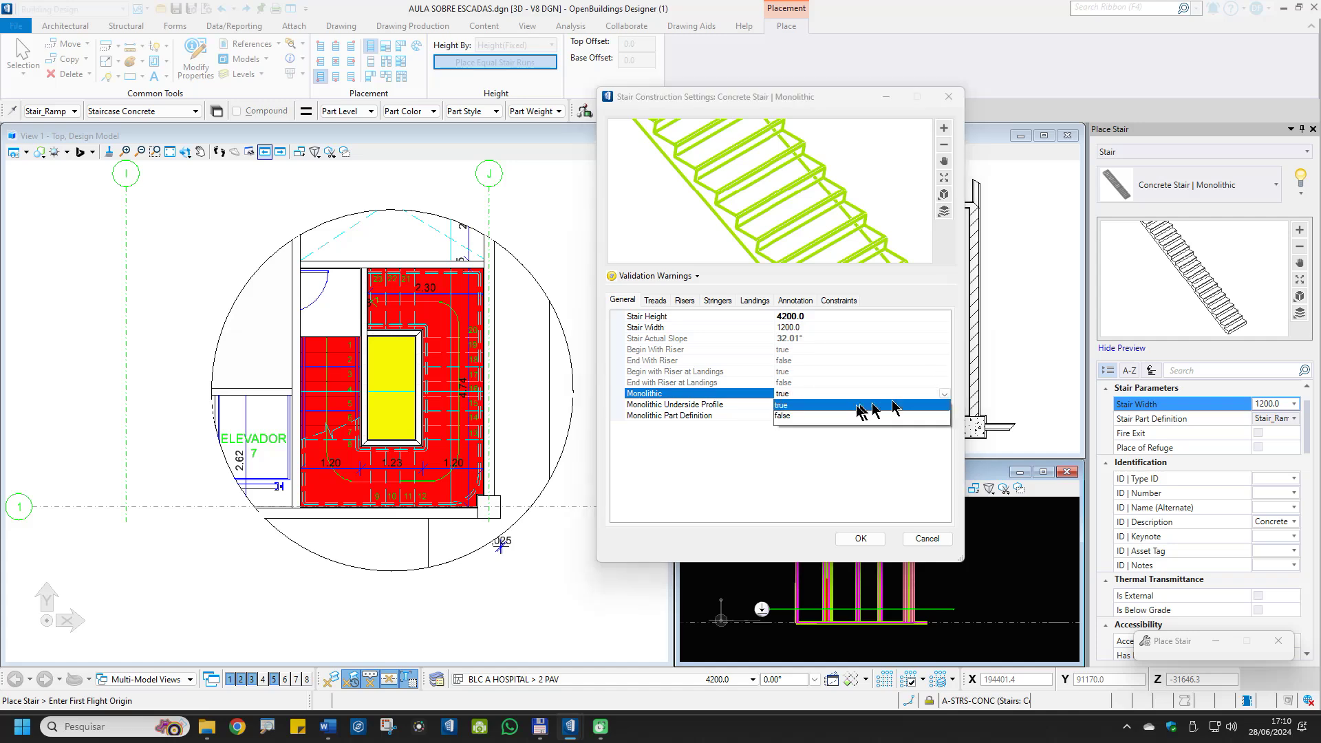
click(789, 416)
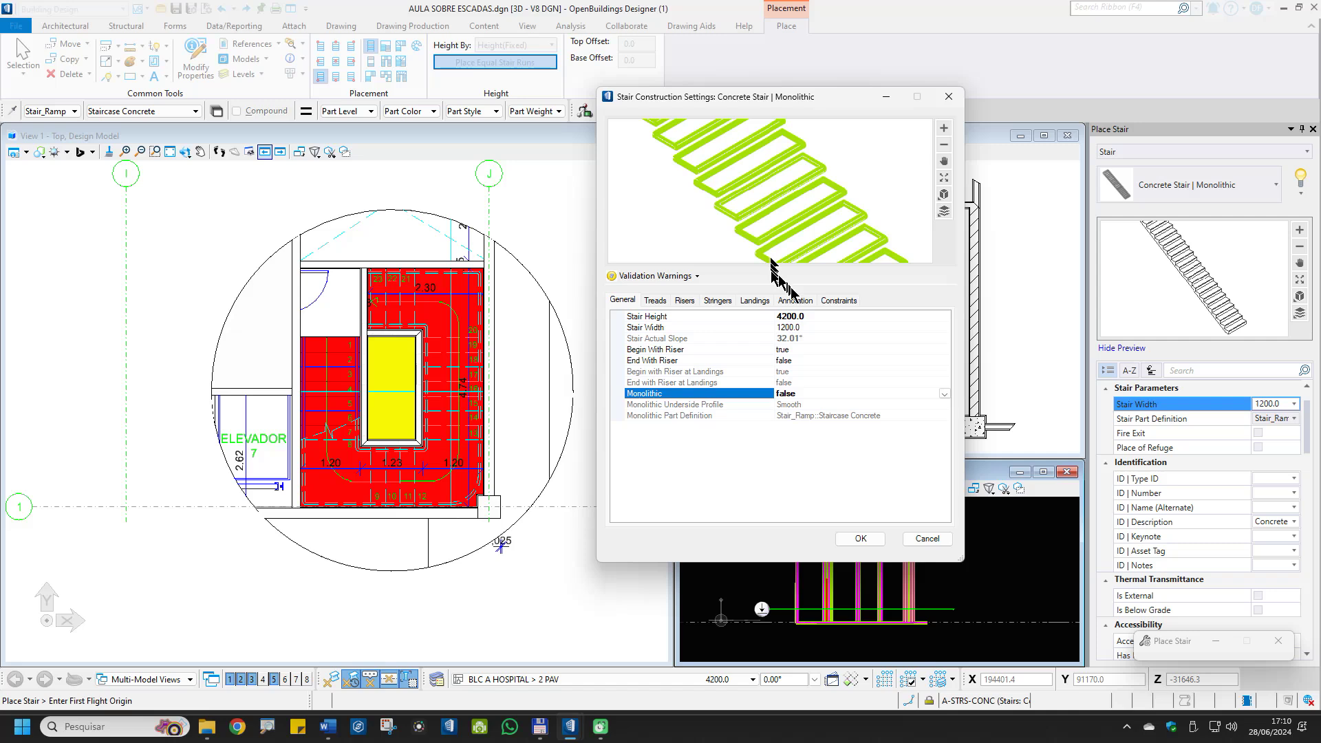
double_click(798, 392)
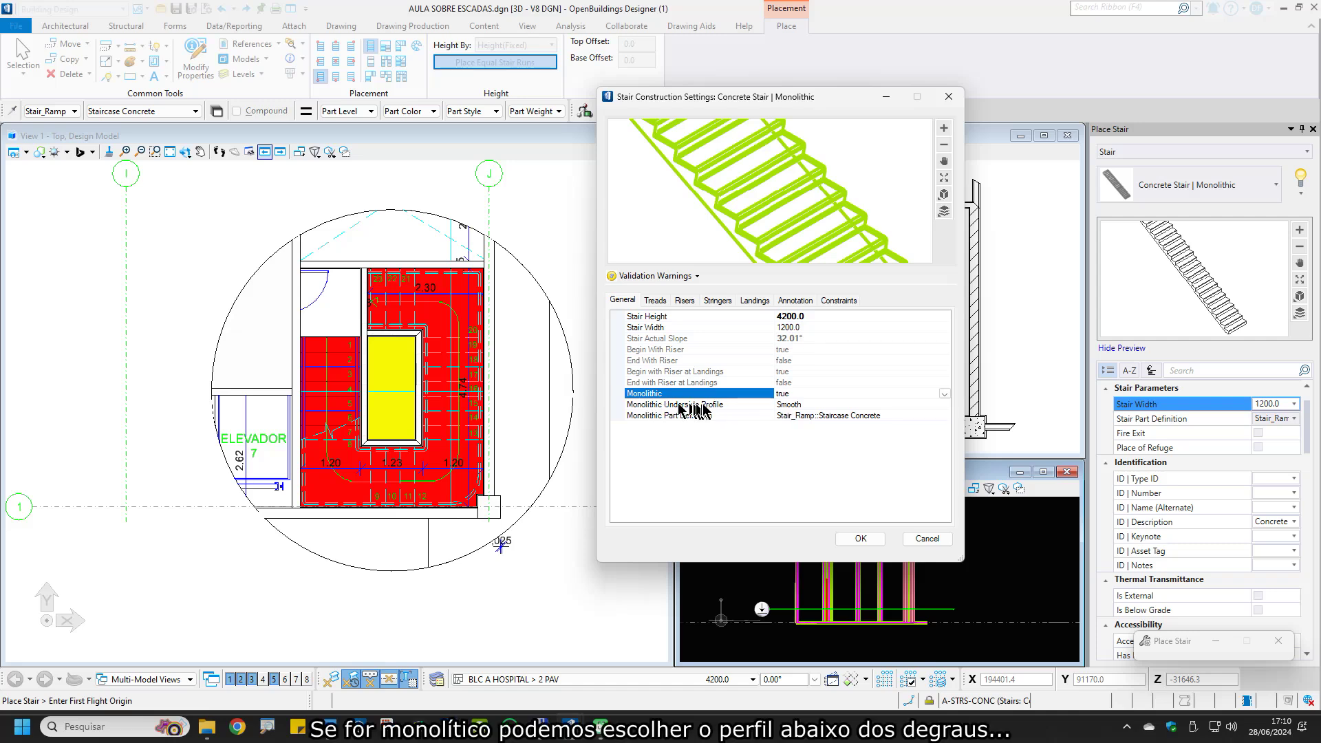
Examine the monolithic underside profile setting and the tread and riser parameters in the stair construction settings
click(793, 405)
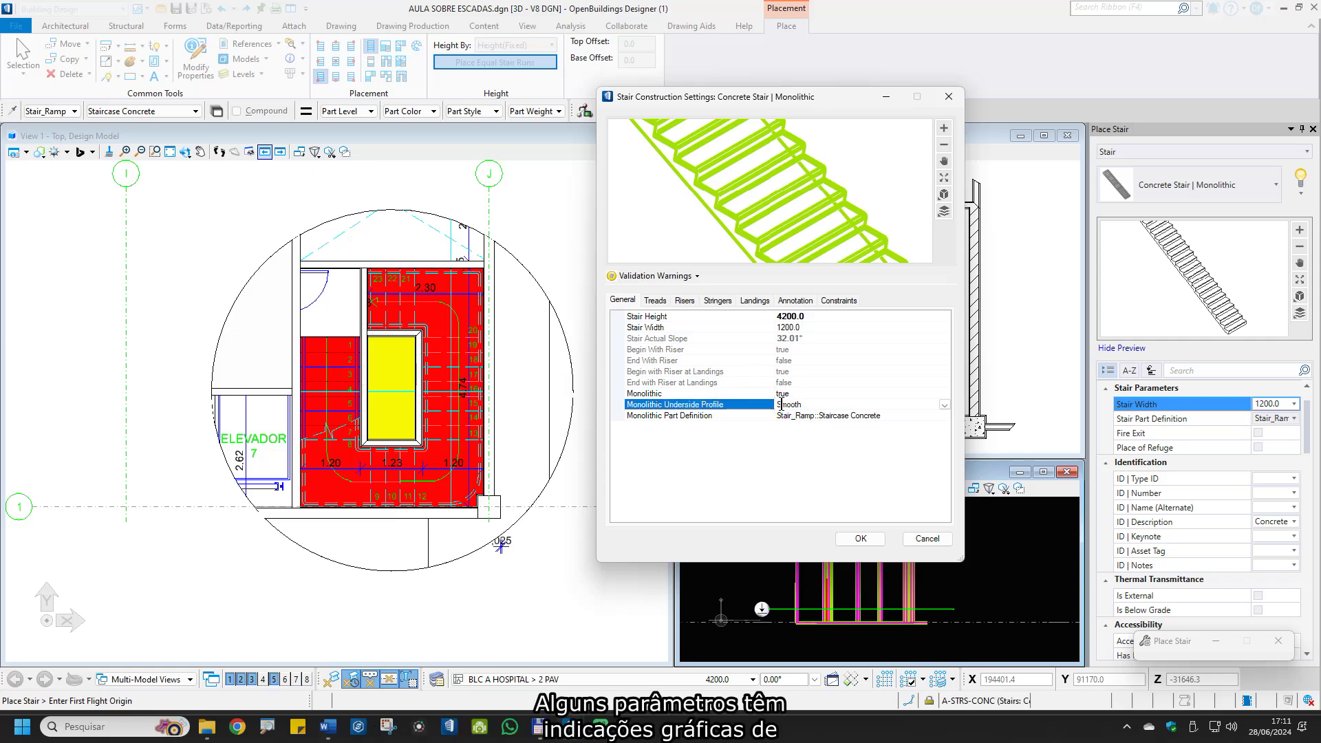
mouse_move(788, 403)
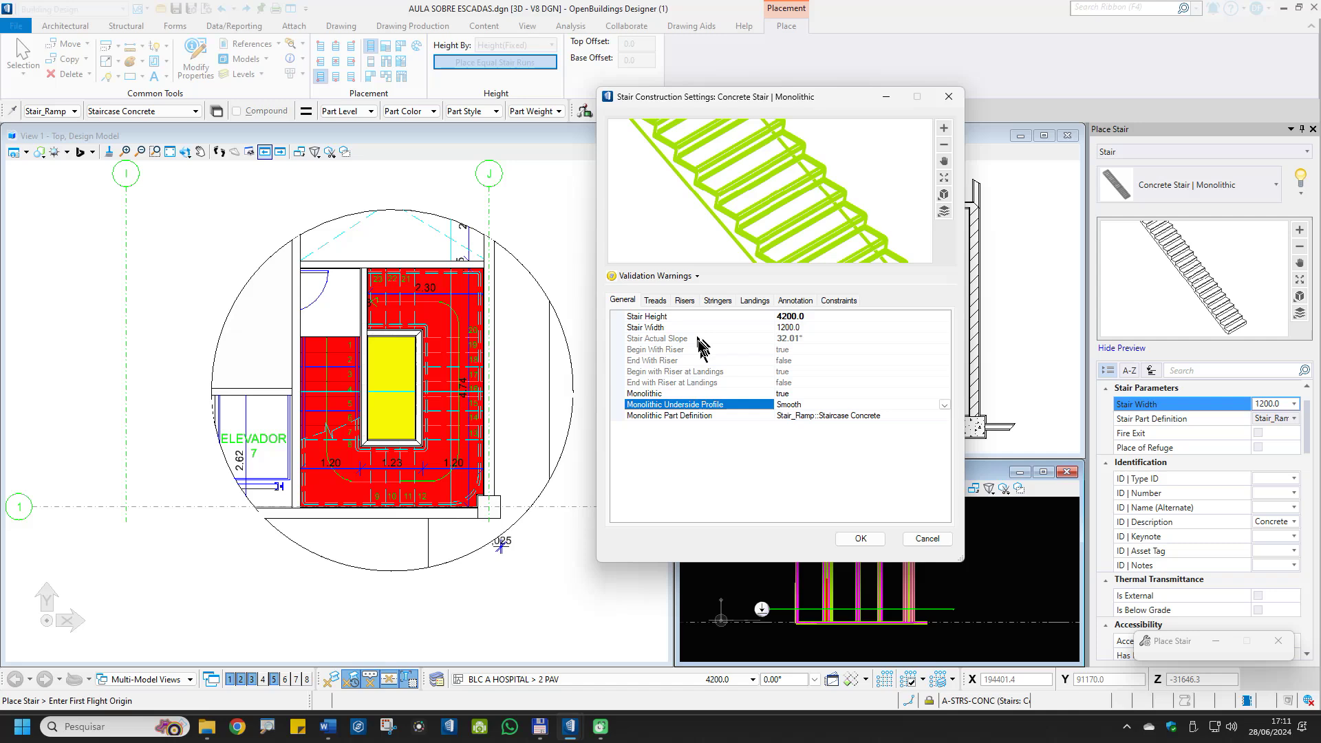
click(660, 301)
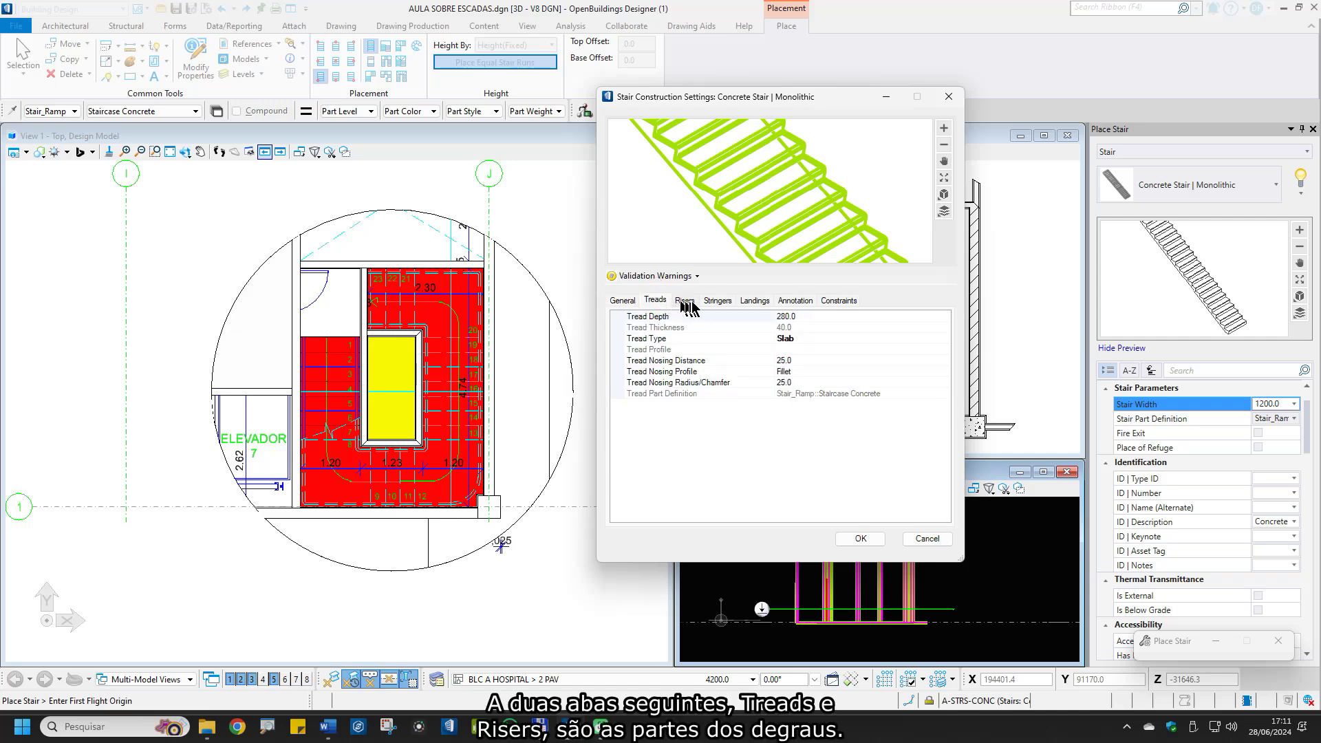
click(691, 303)
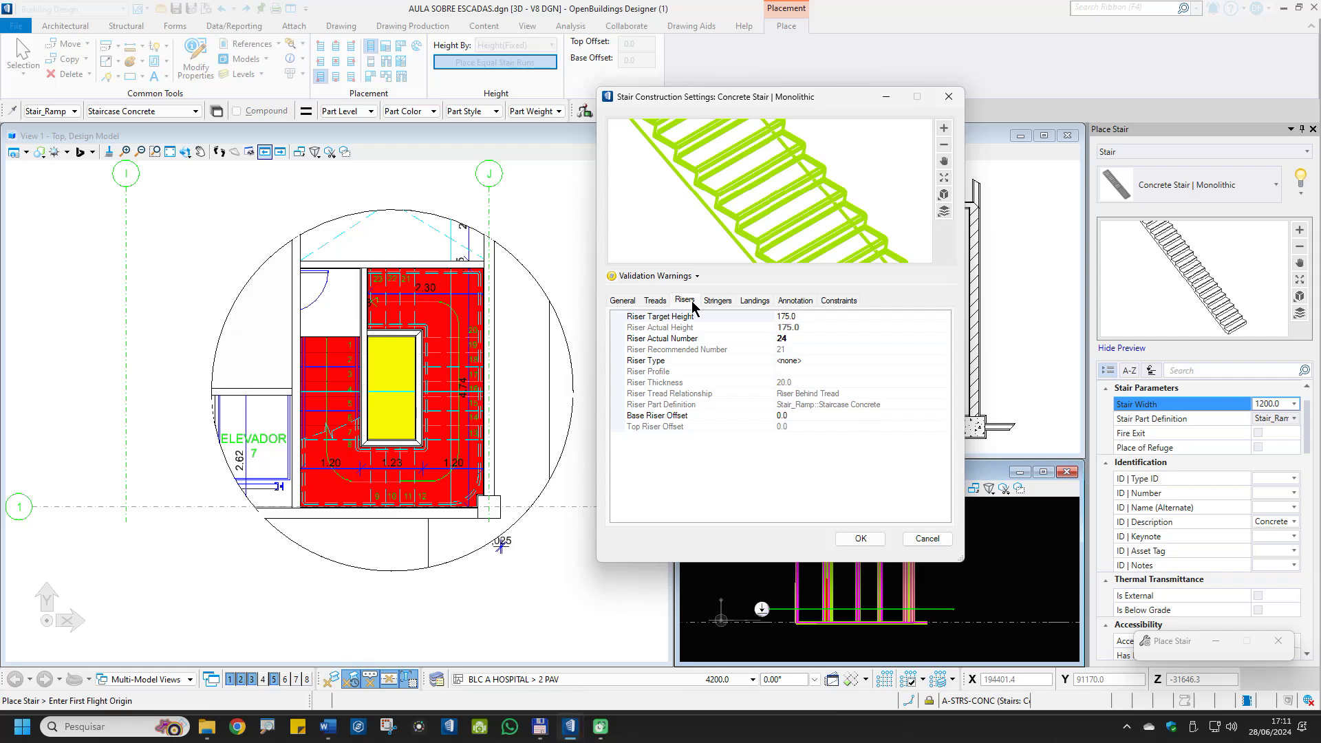
Set the stair's tread depth to 290 mm and acknowledge the constraint warning
click(656, 302)
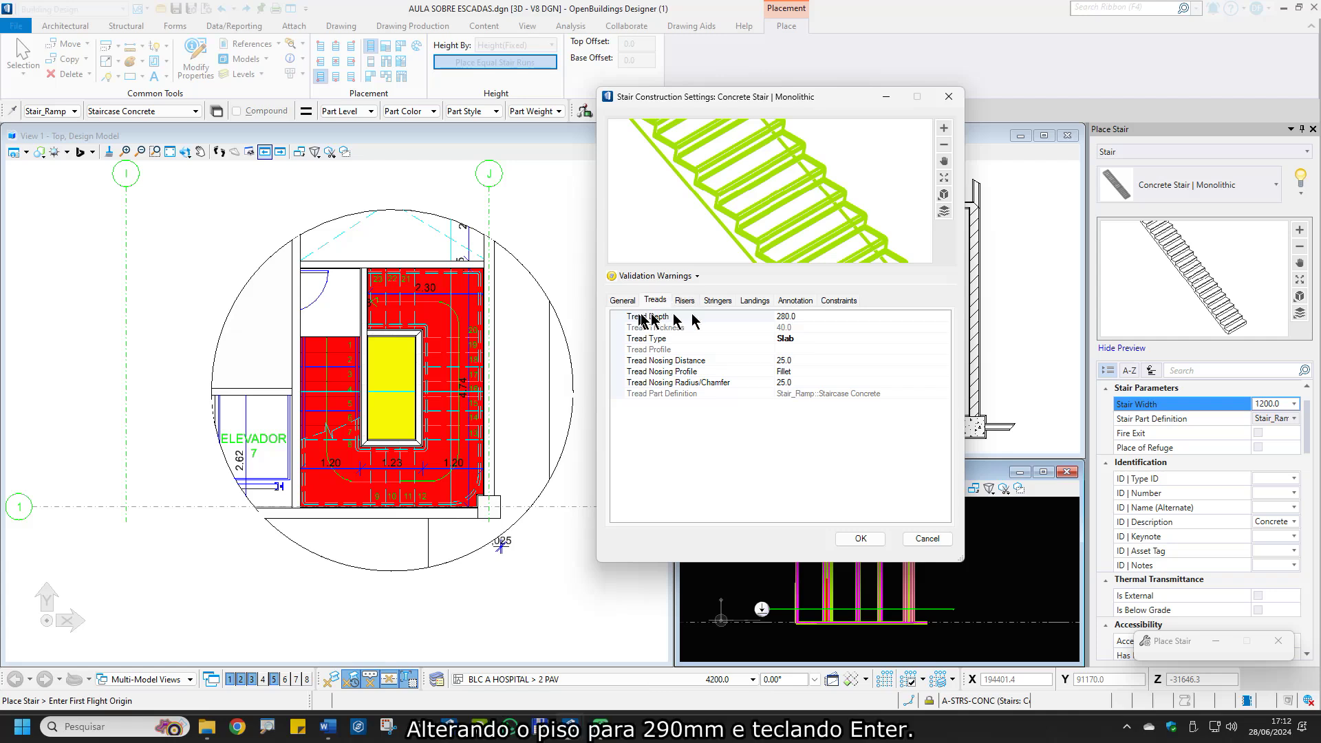
click(788, 316)
drag(796, 316, 770, 315)
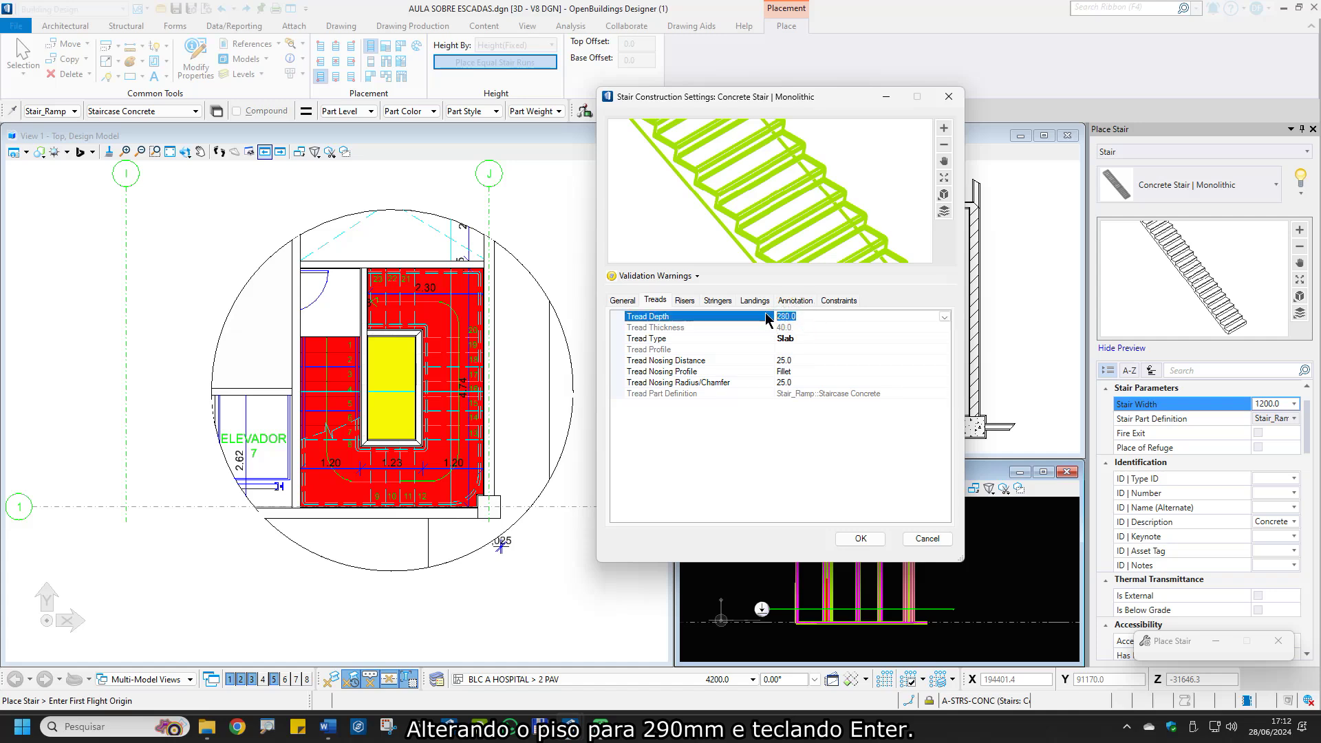
text(290)
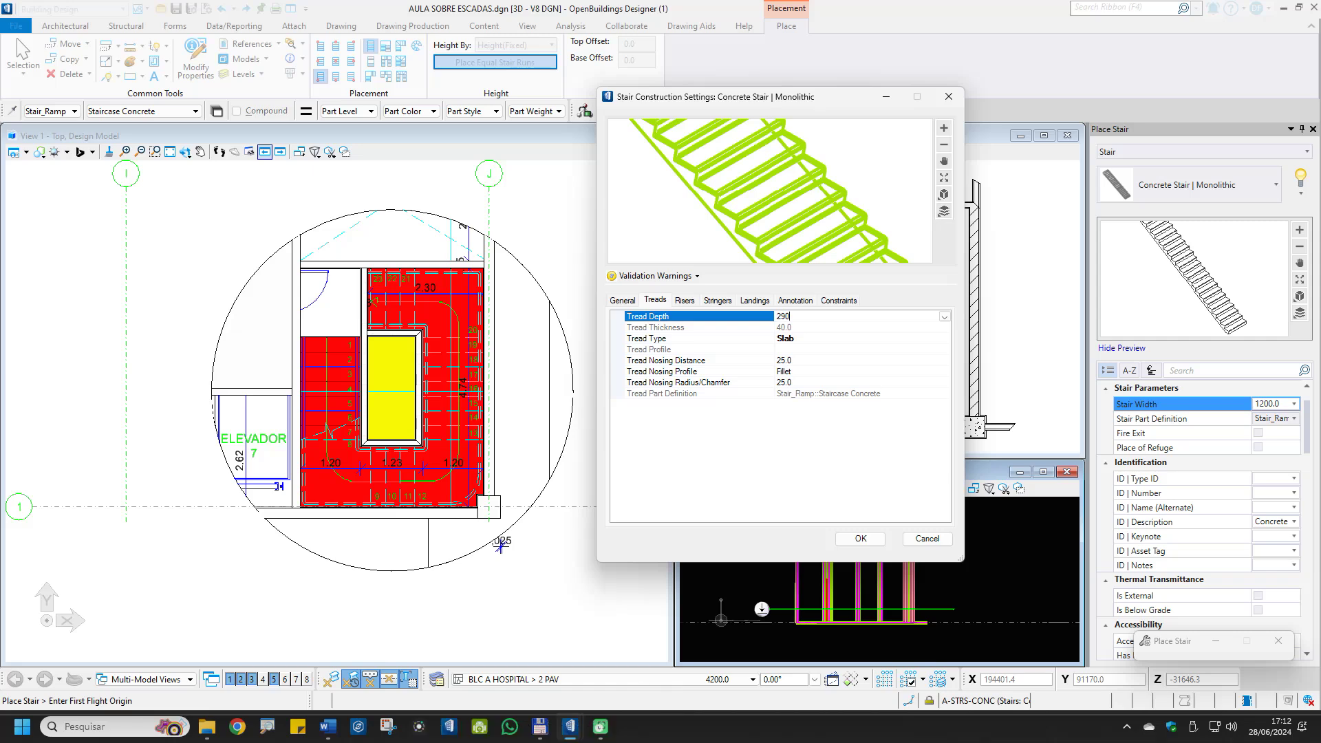
key(Return)
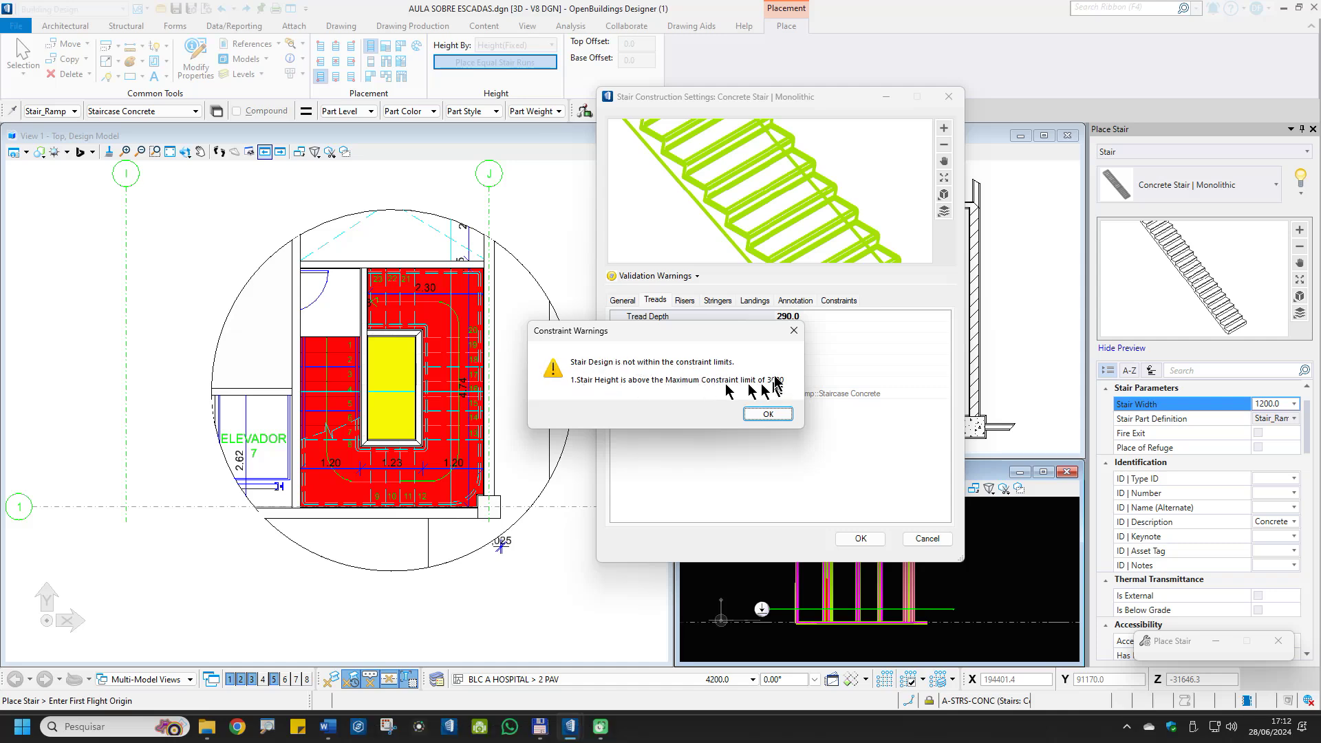
click(767, 412)
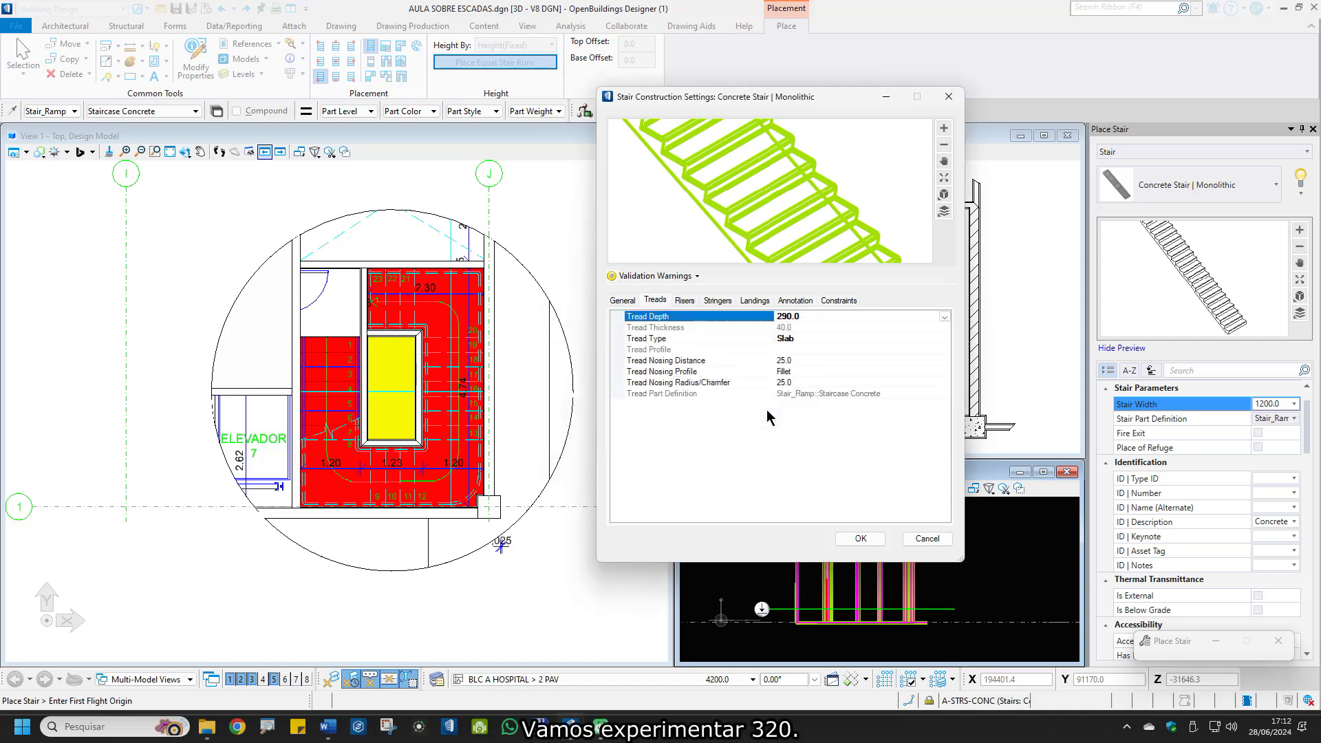
Try a tread depth of 330 mm to test the constraint check, and return it to 290 mm, acknowledging both warnings
double_click(784, 316)
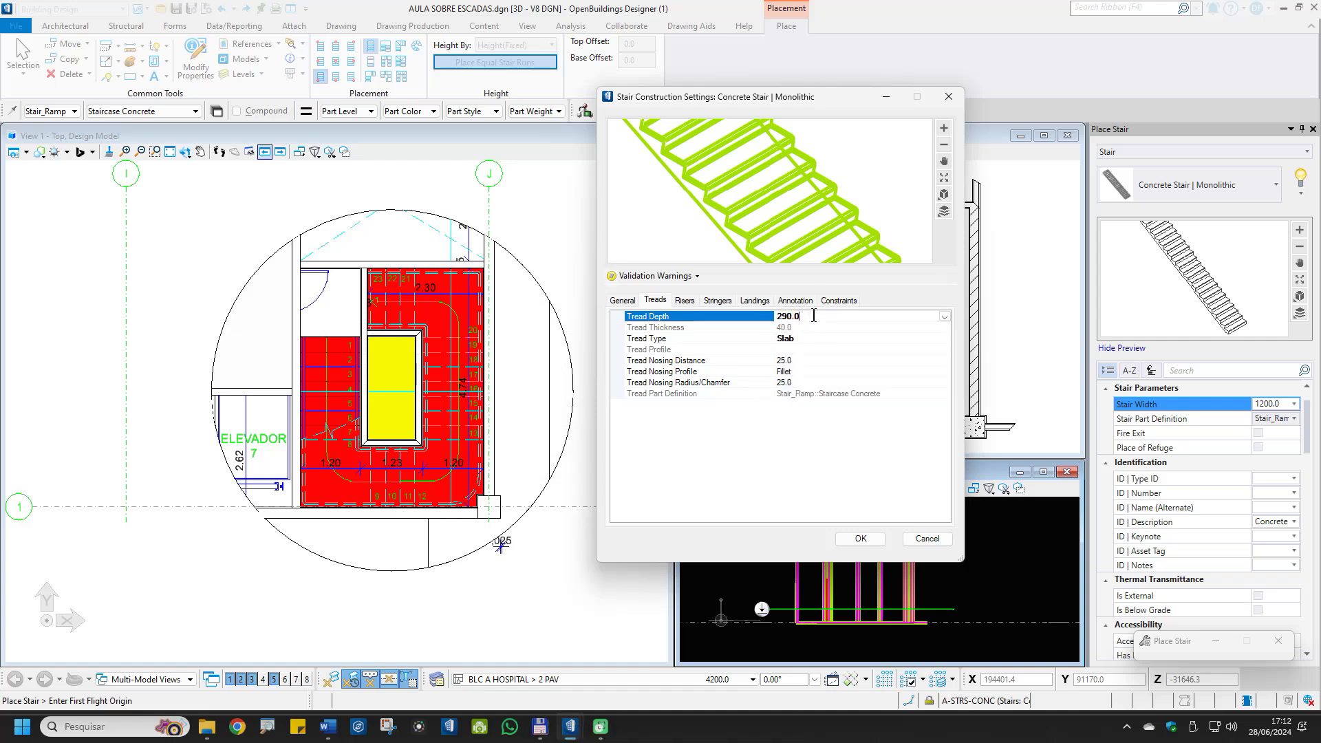
text(330)
key(Return)
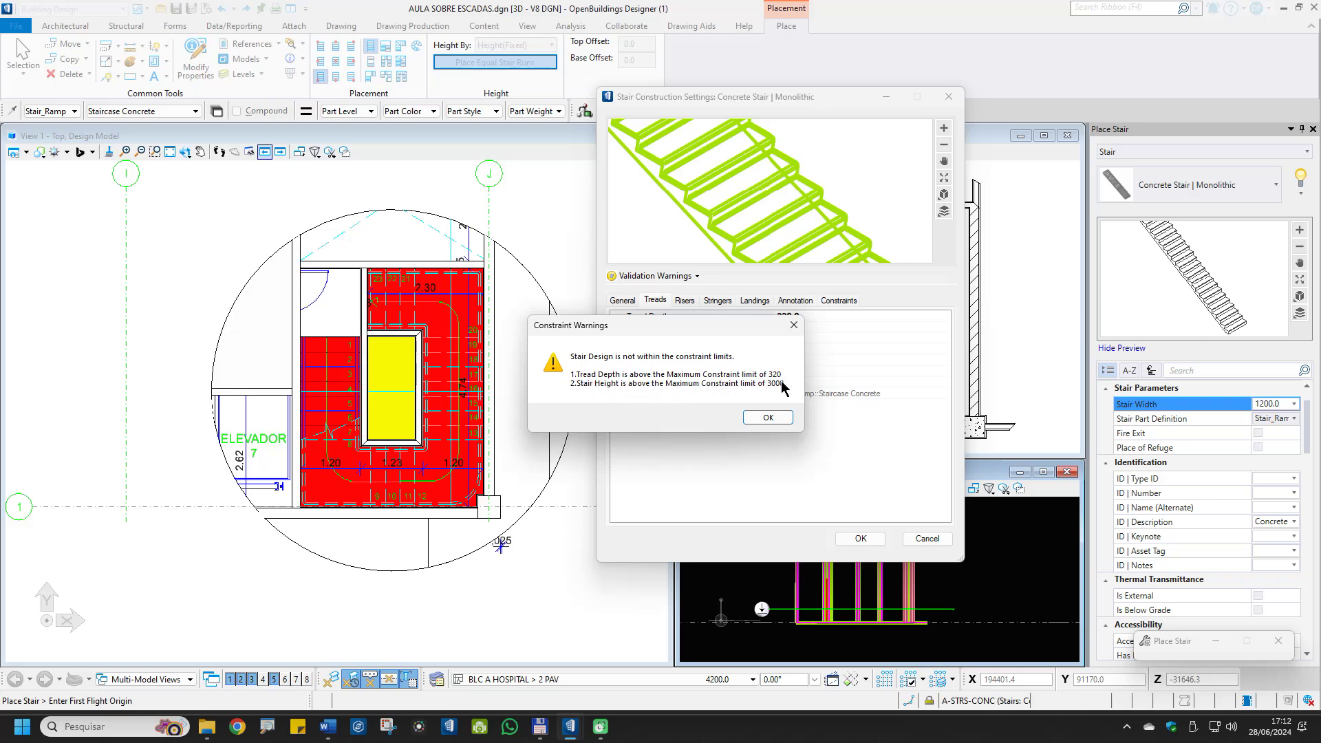
click(767, 417)
click(812, 313)
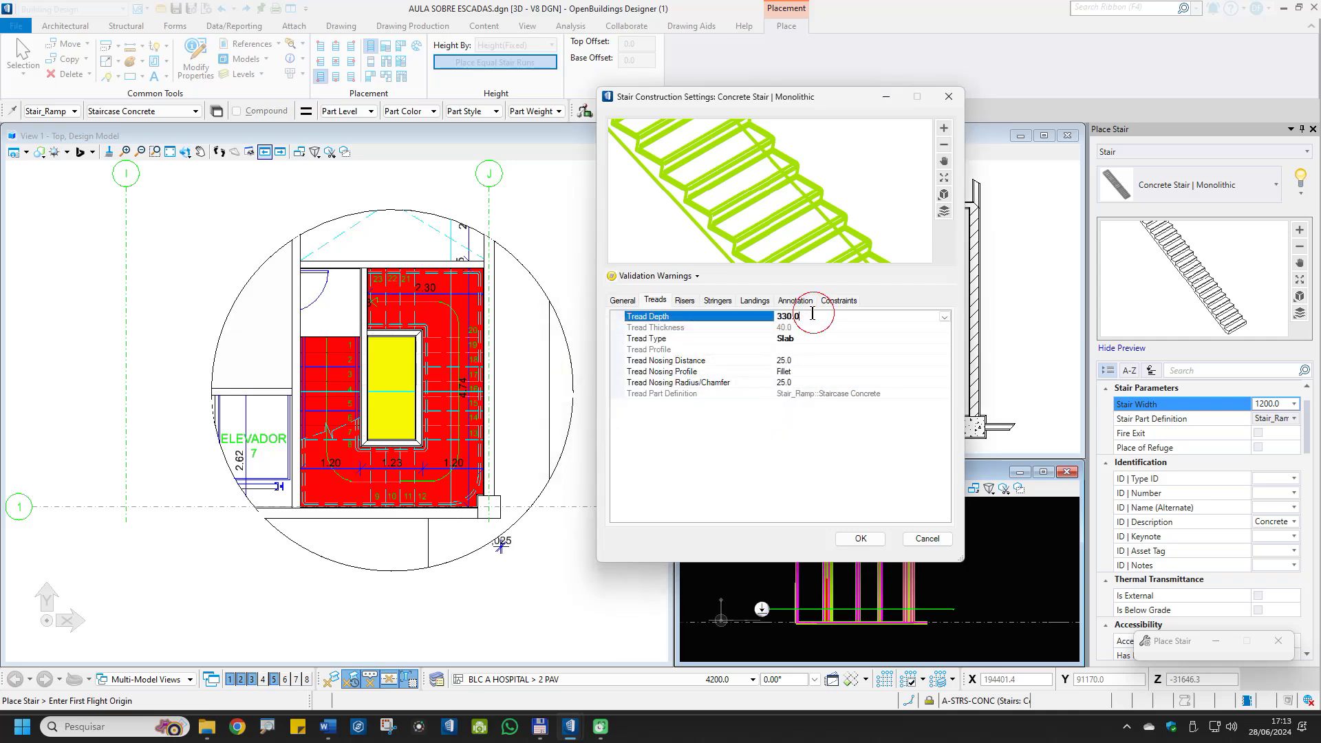
drag(811, 314, 769, 315)
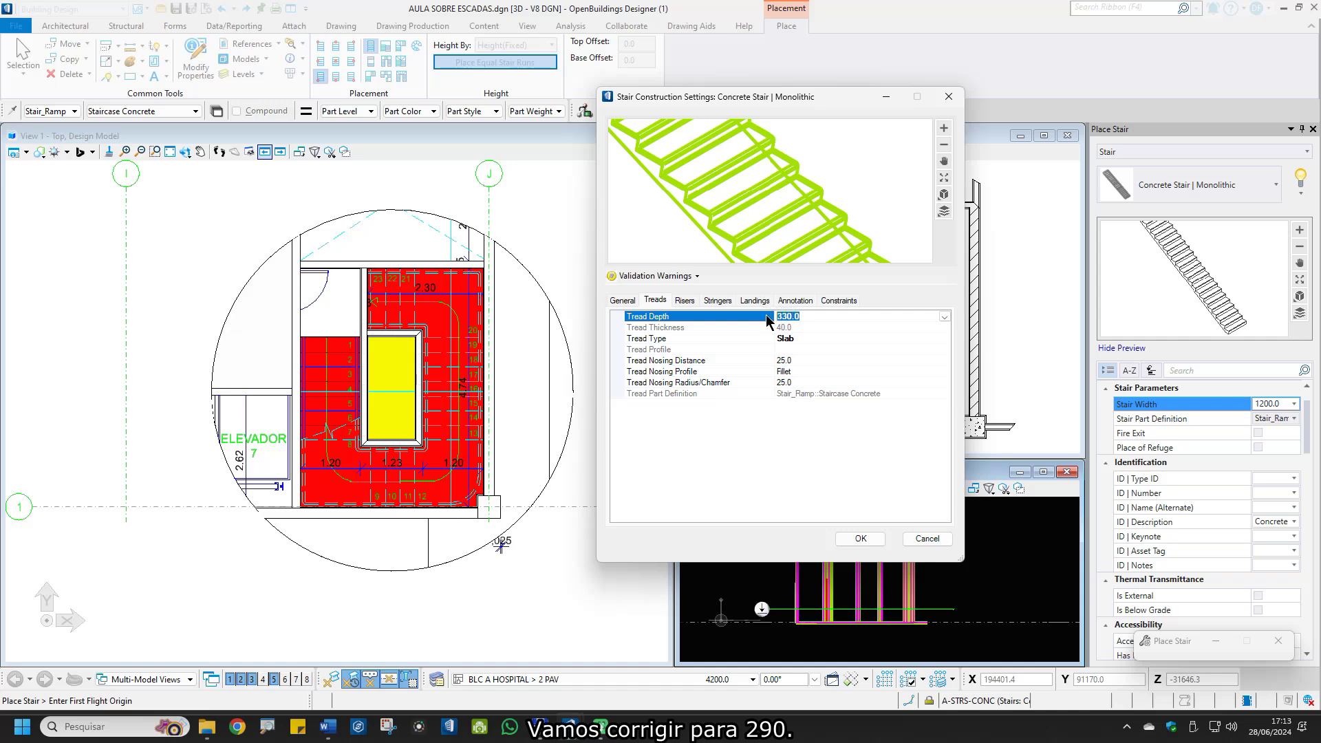
text(290)
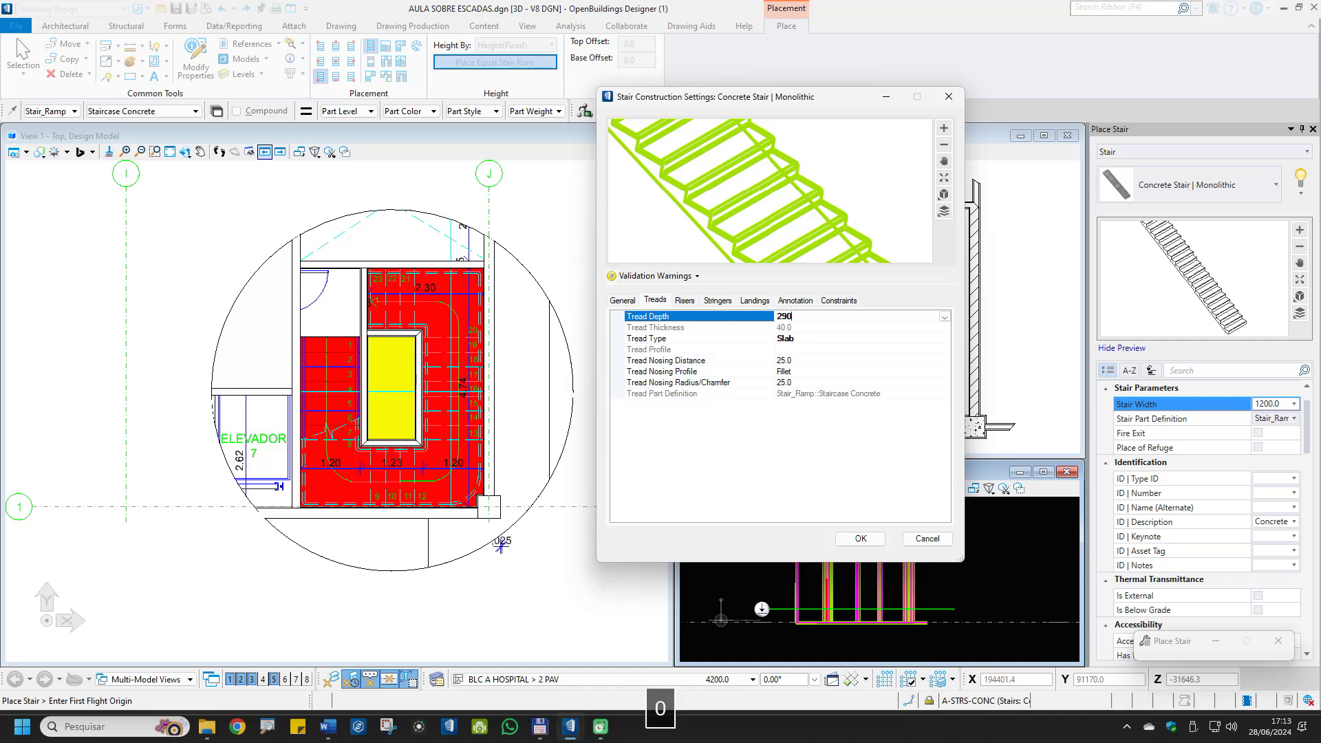
key(Return)
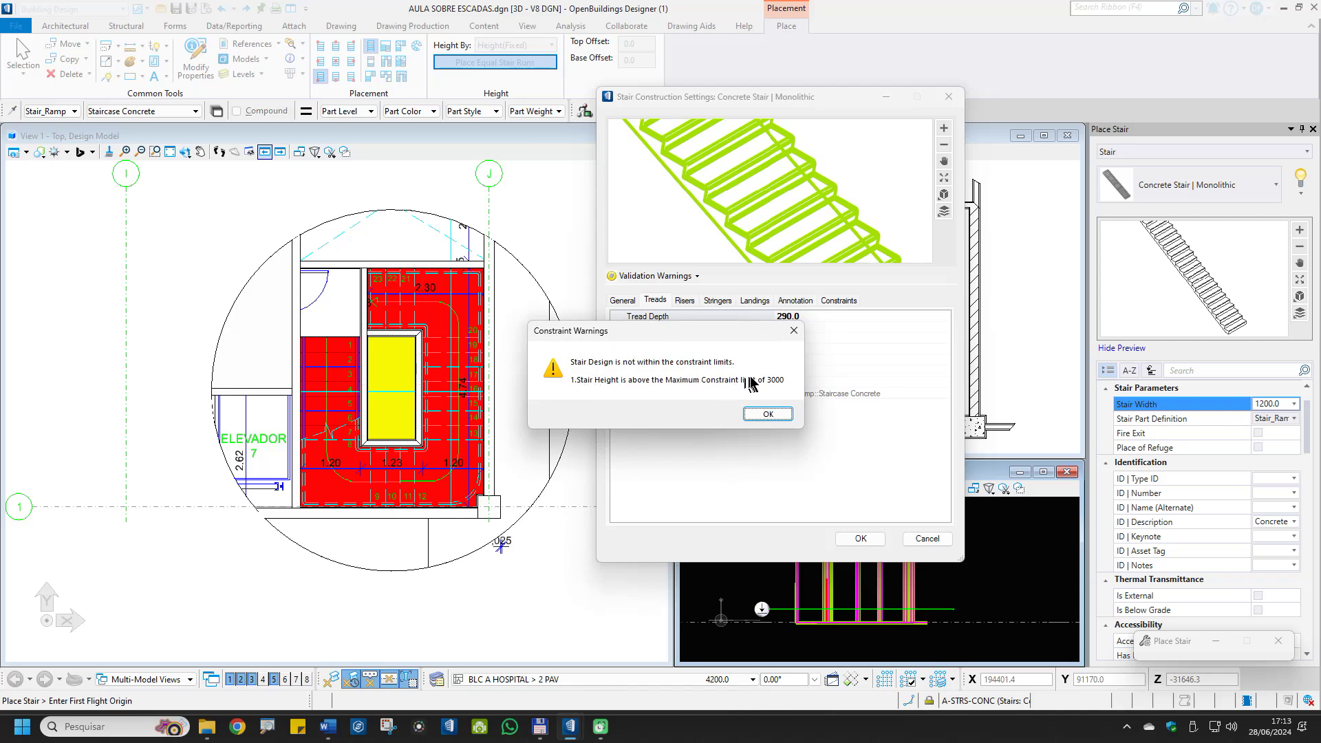
click(769, 414)
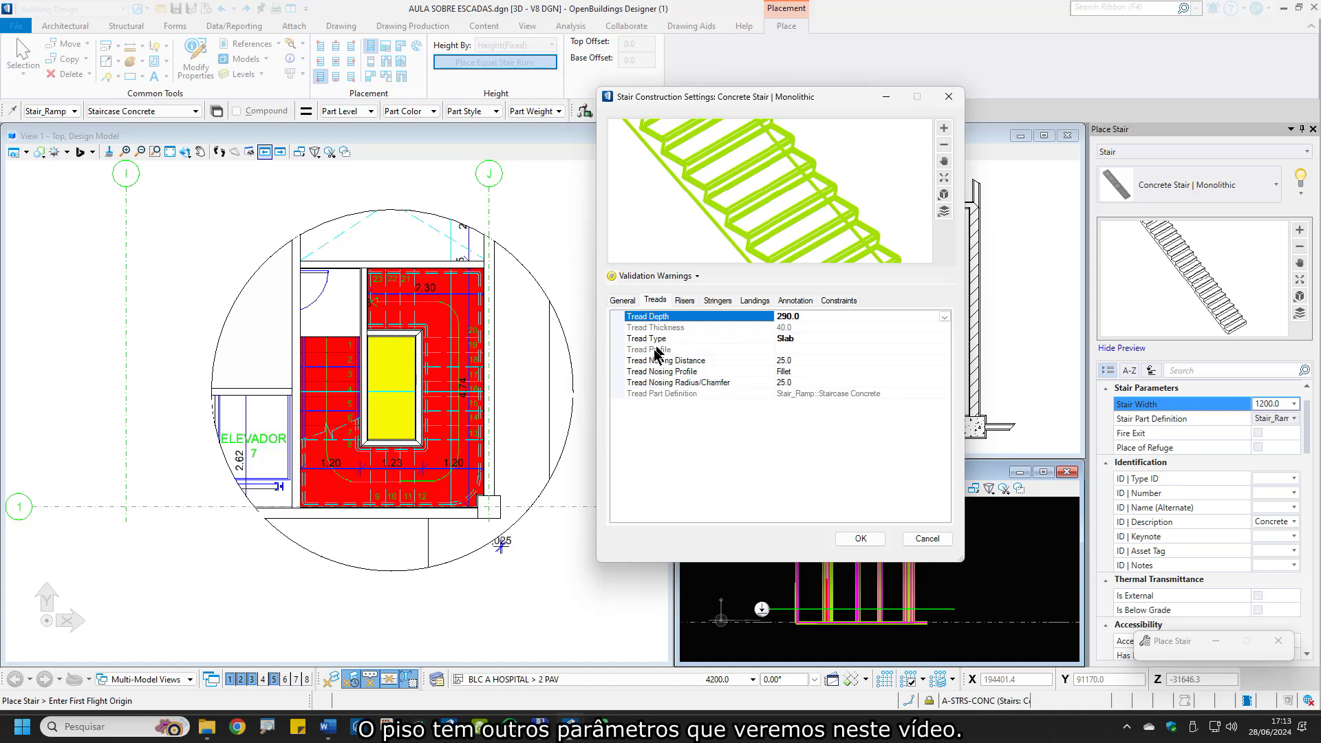
Examine the riser target height, the stringer parameters, the landing thickness and the annotation settings of the monolithic stair
click(683, 301)
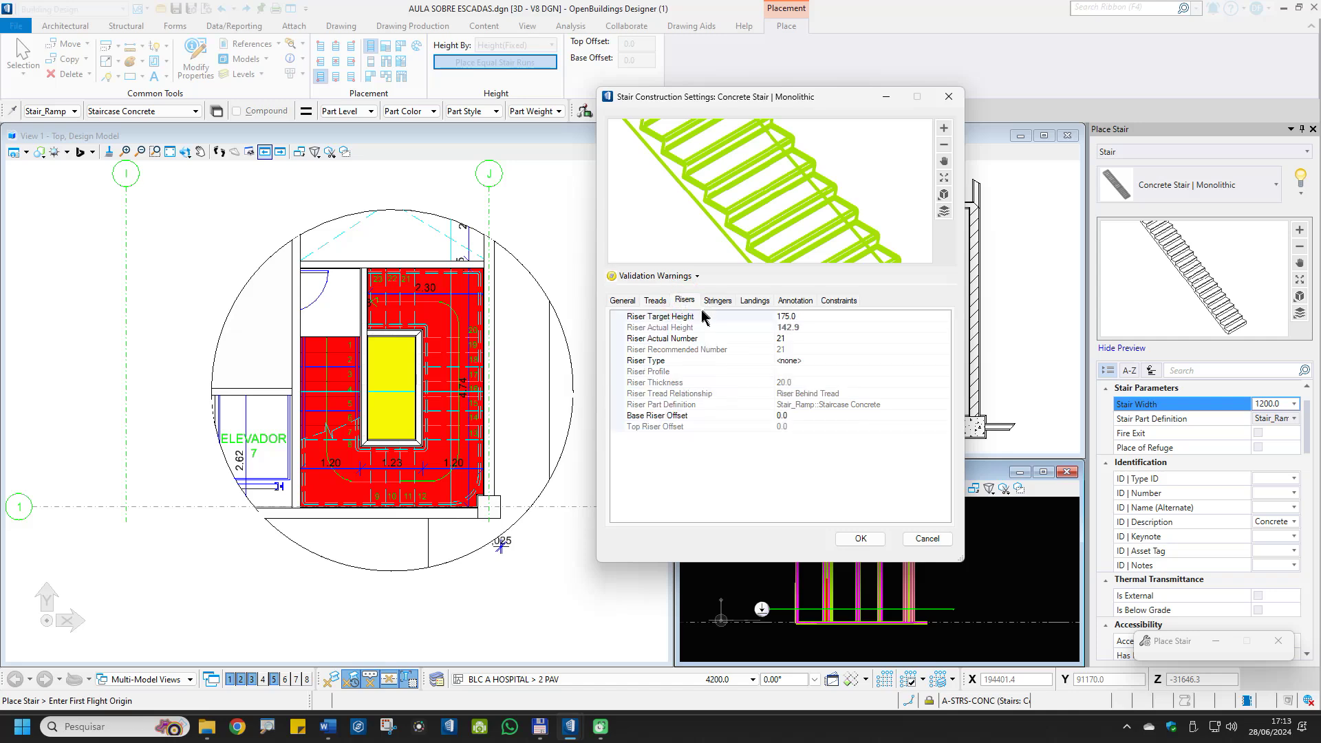
click(796, 316)
double_click(798, 316)
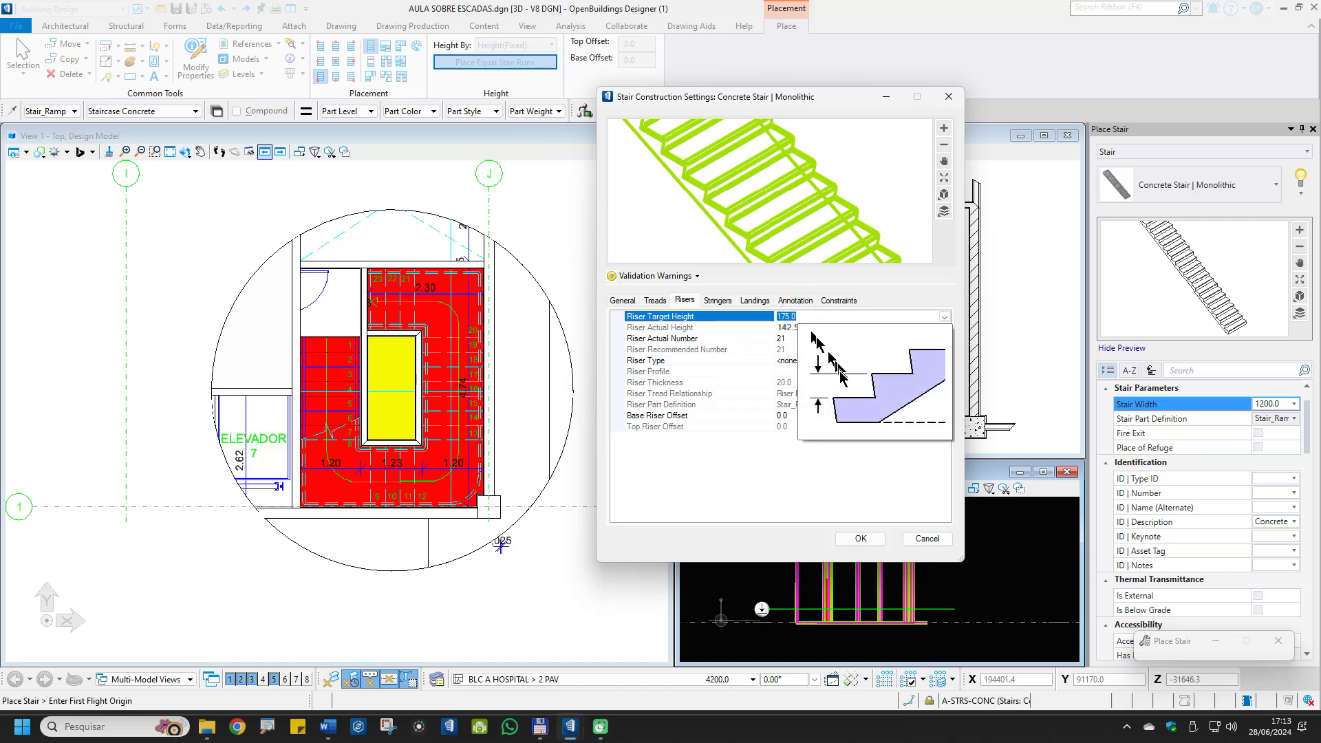
click(791, 317)
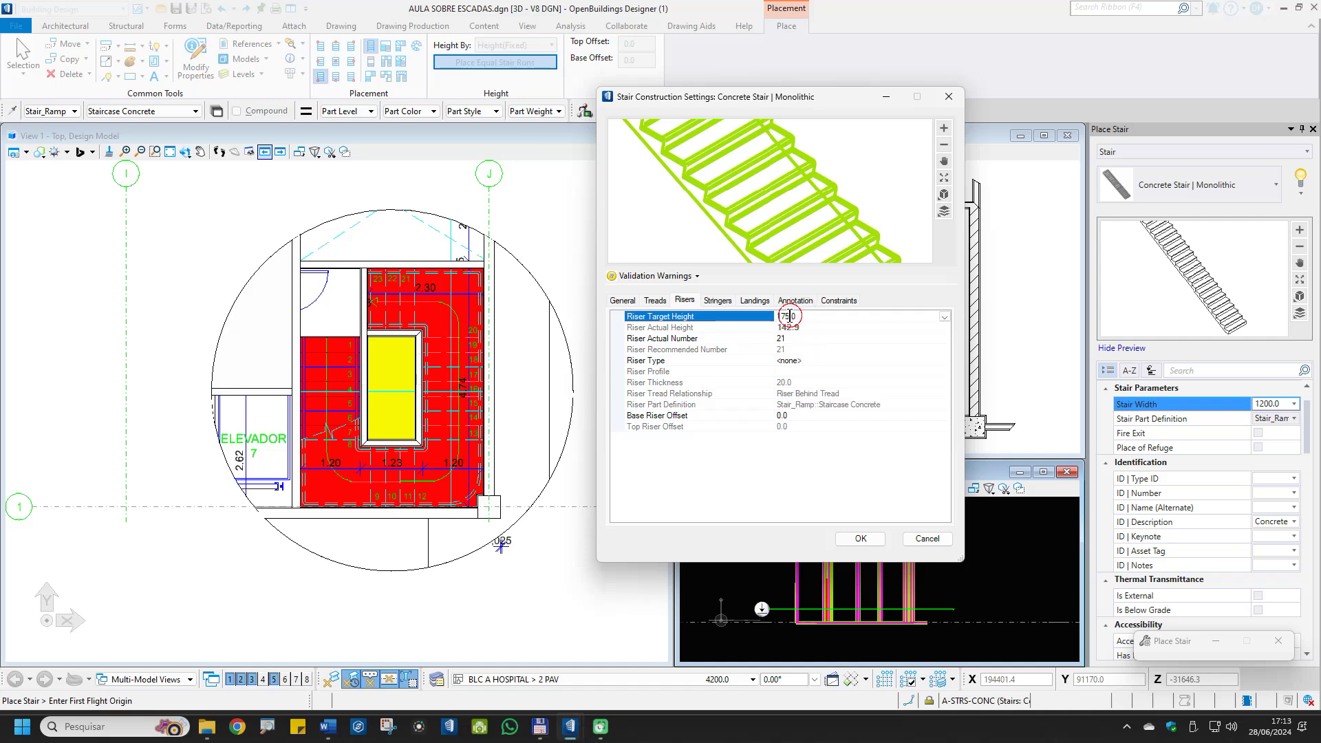
click(717, 301)
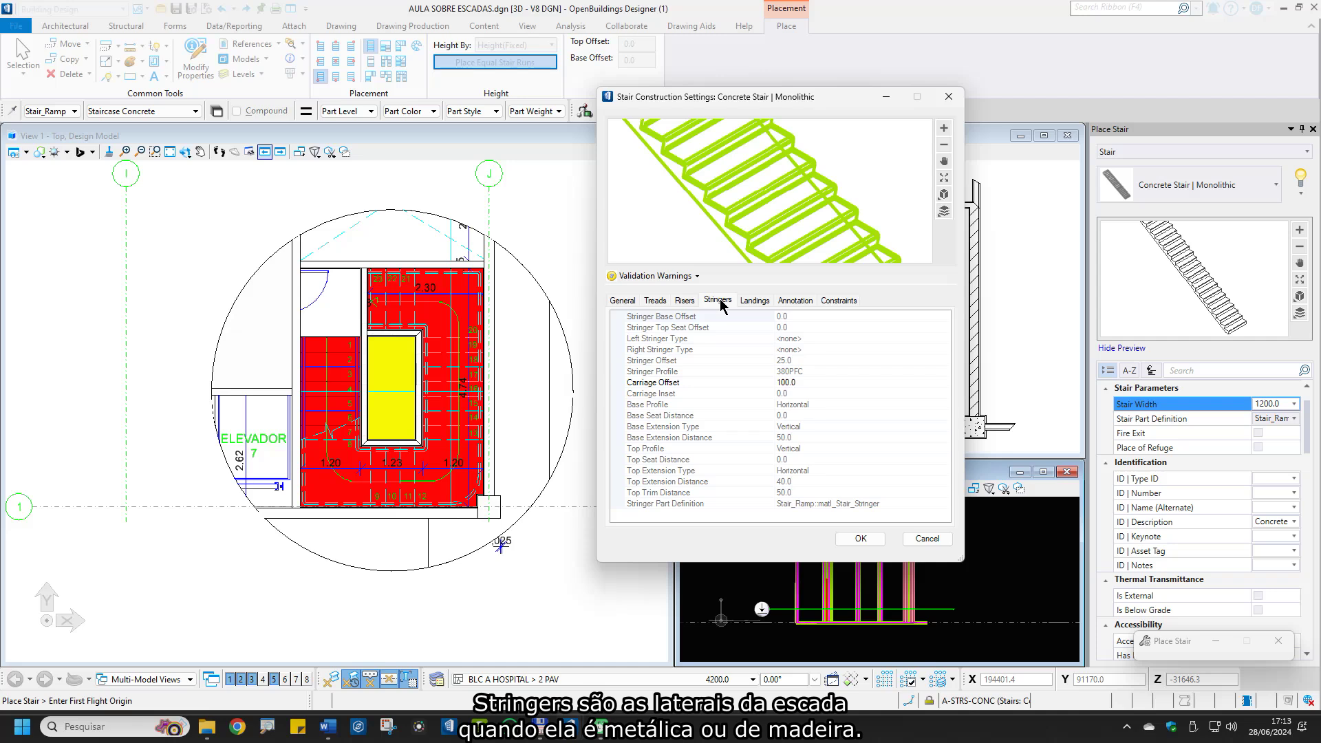
click(765, 301)
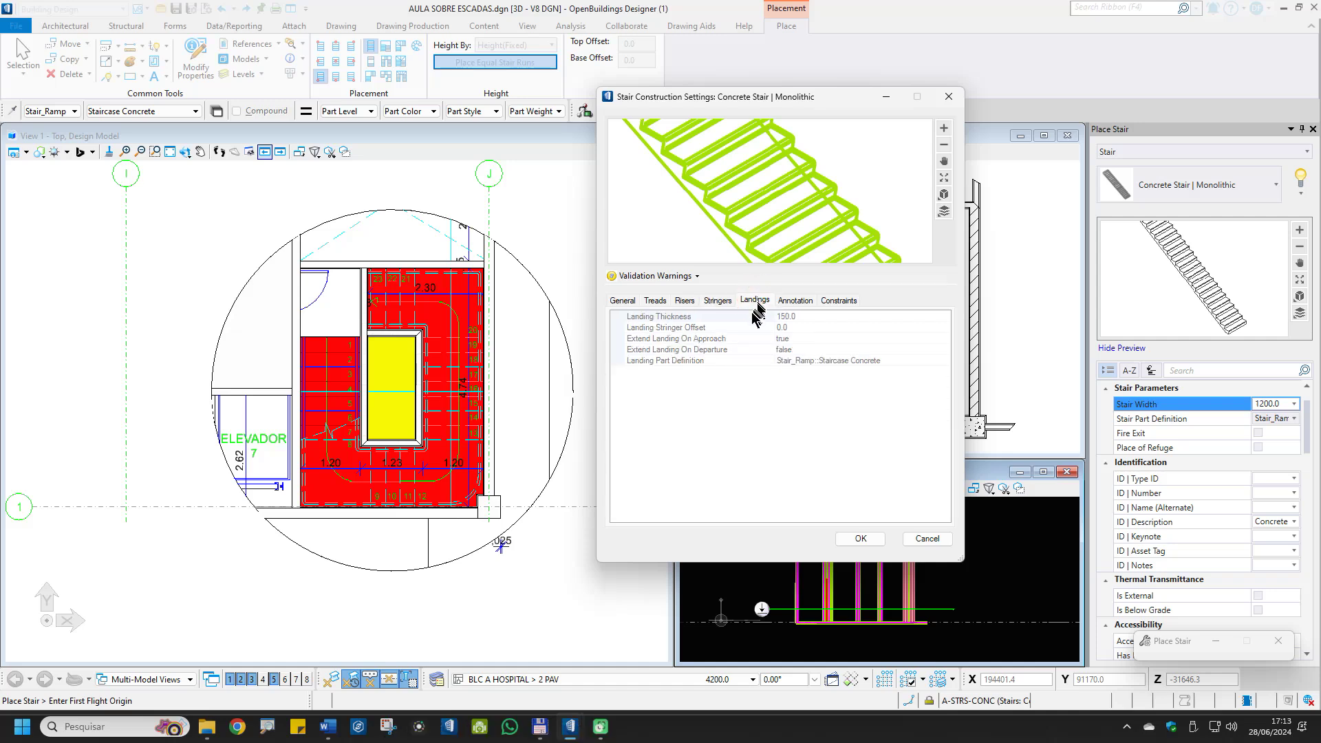
click(798, 315)
double_click(799, 316)
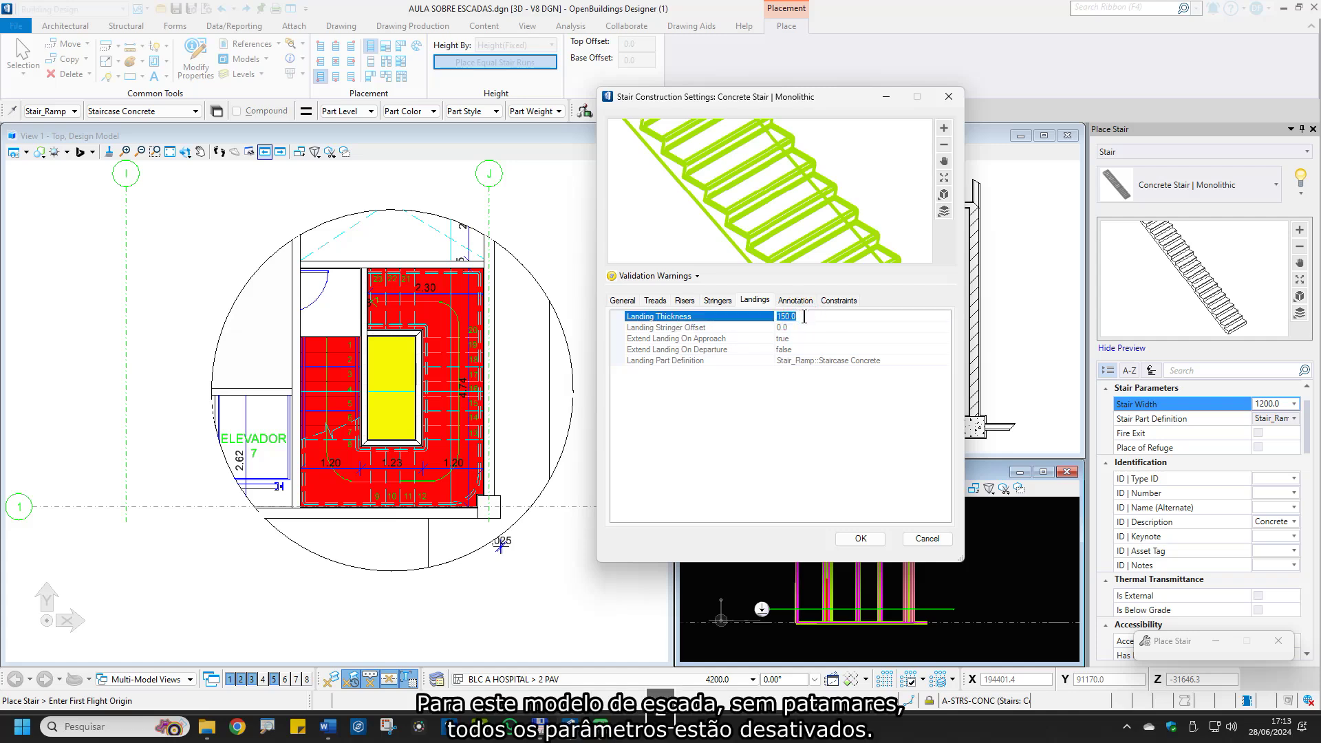
click(804, 317)
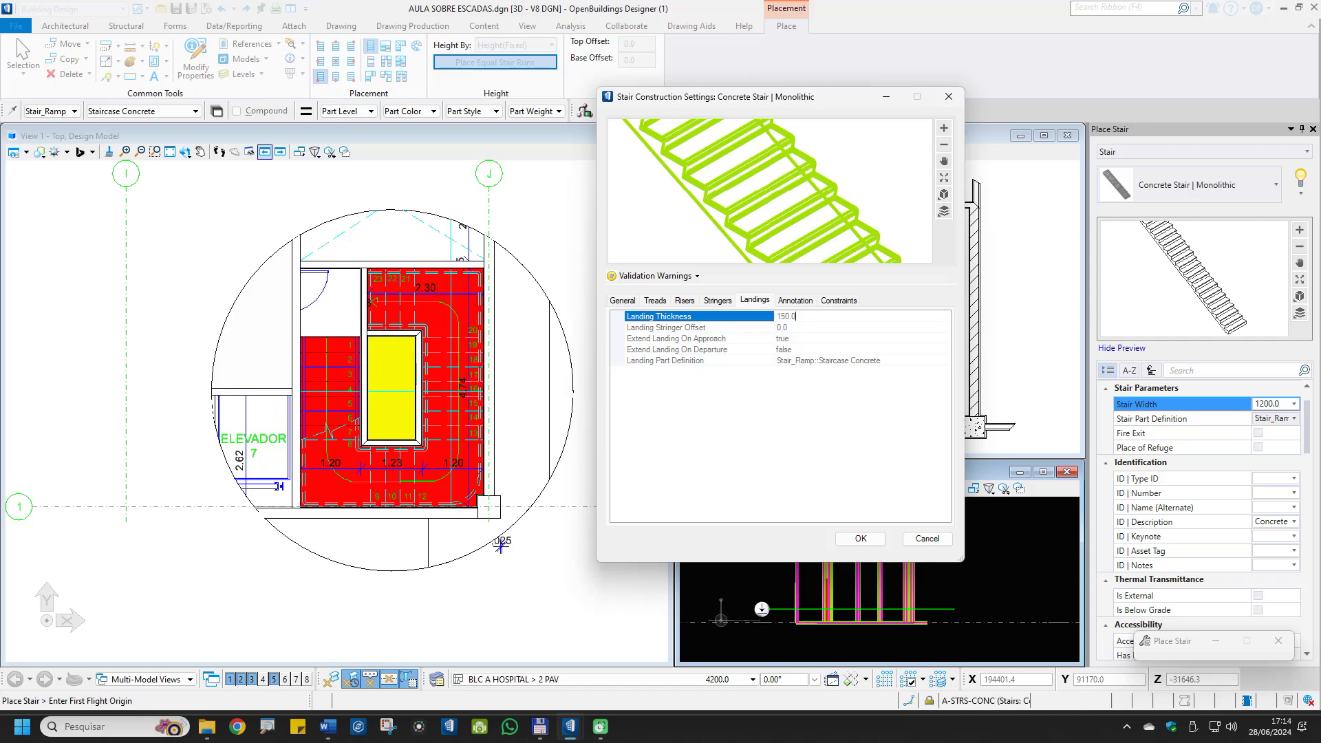
click(794, 300)
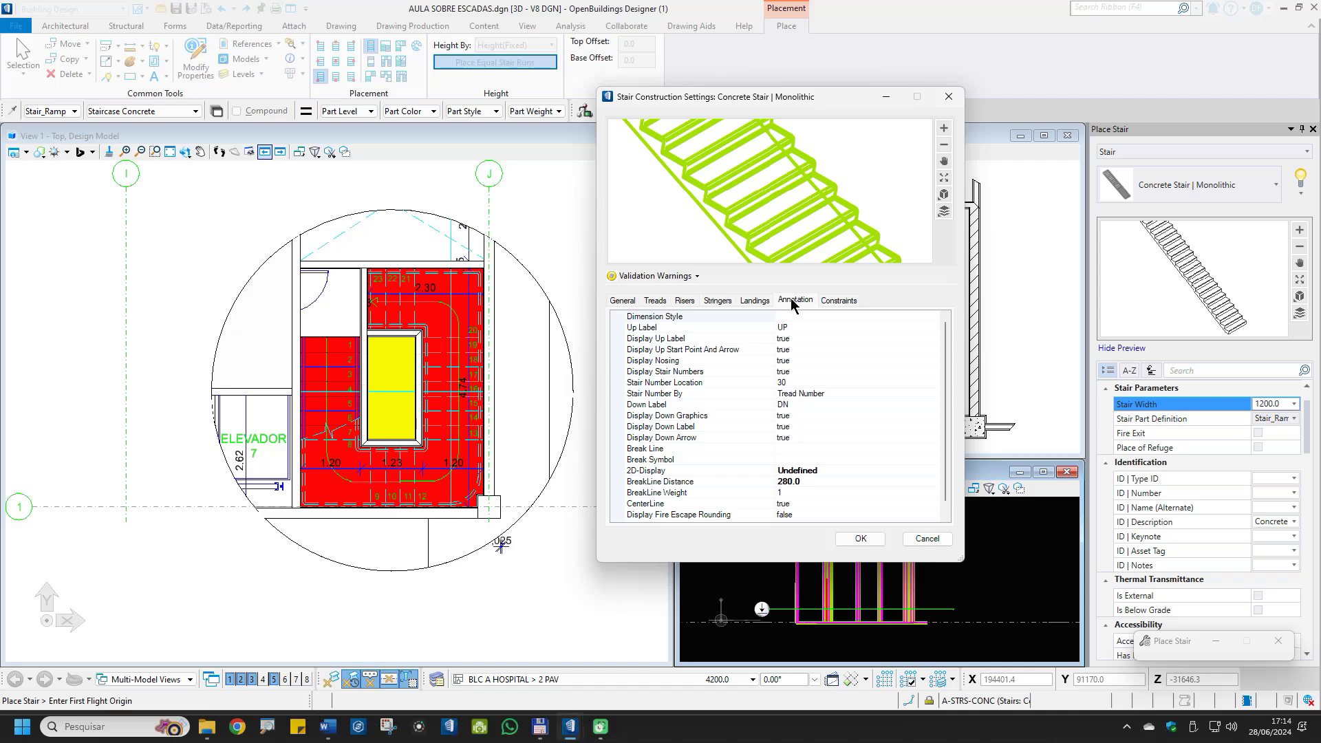
Examine the stair constraints, including the 2(Riser Height) + Tread Depth minimum and maximum and the StairHeightMax limit
click(840, 301)
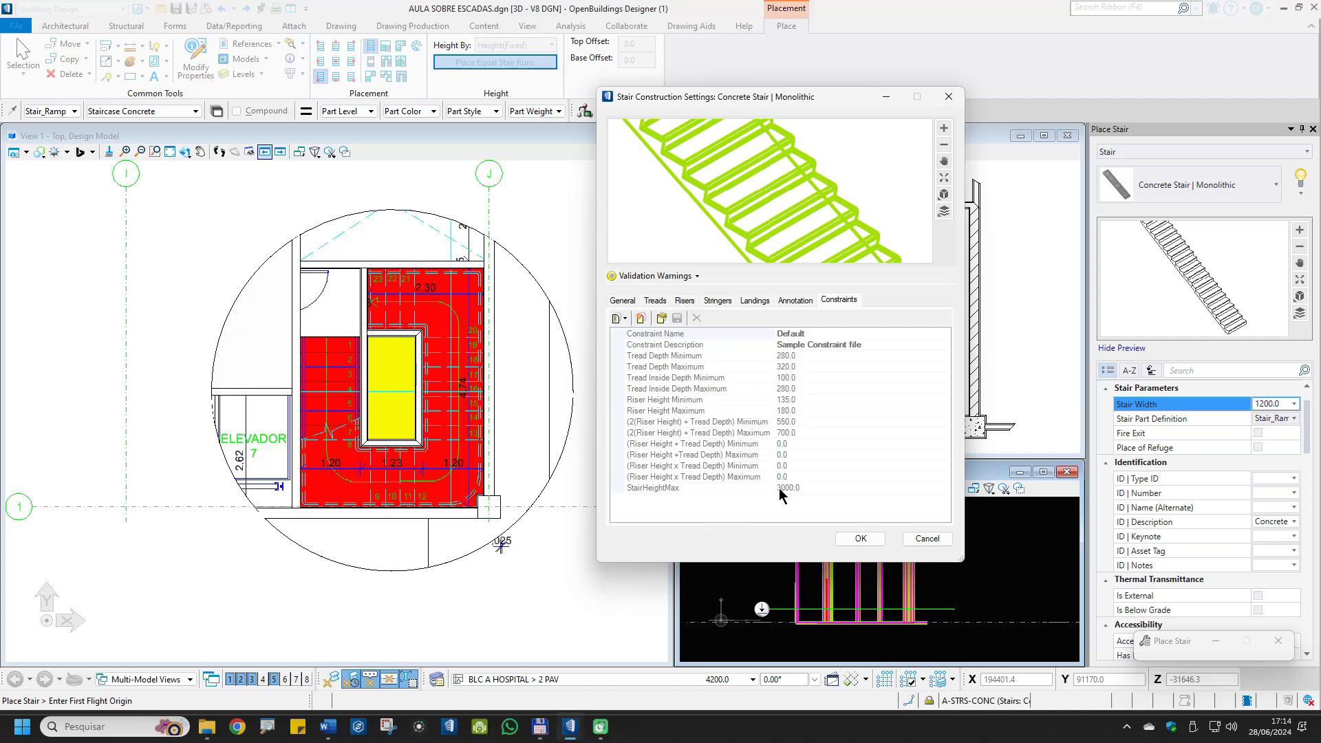
click(805, 344)
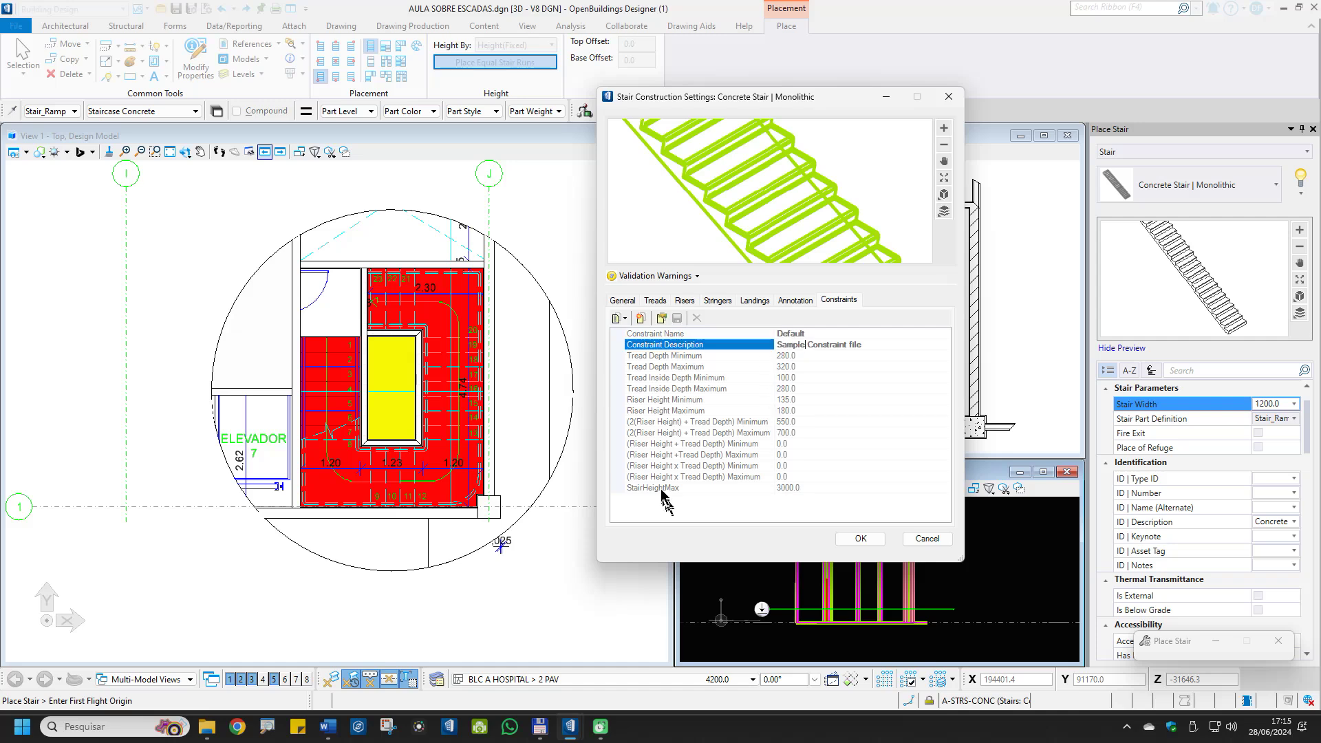
click(664, 422)
click(659, 432)
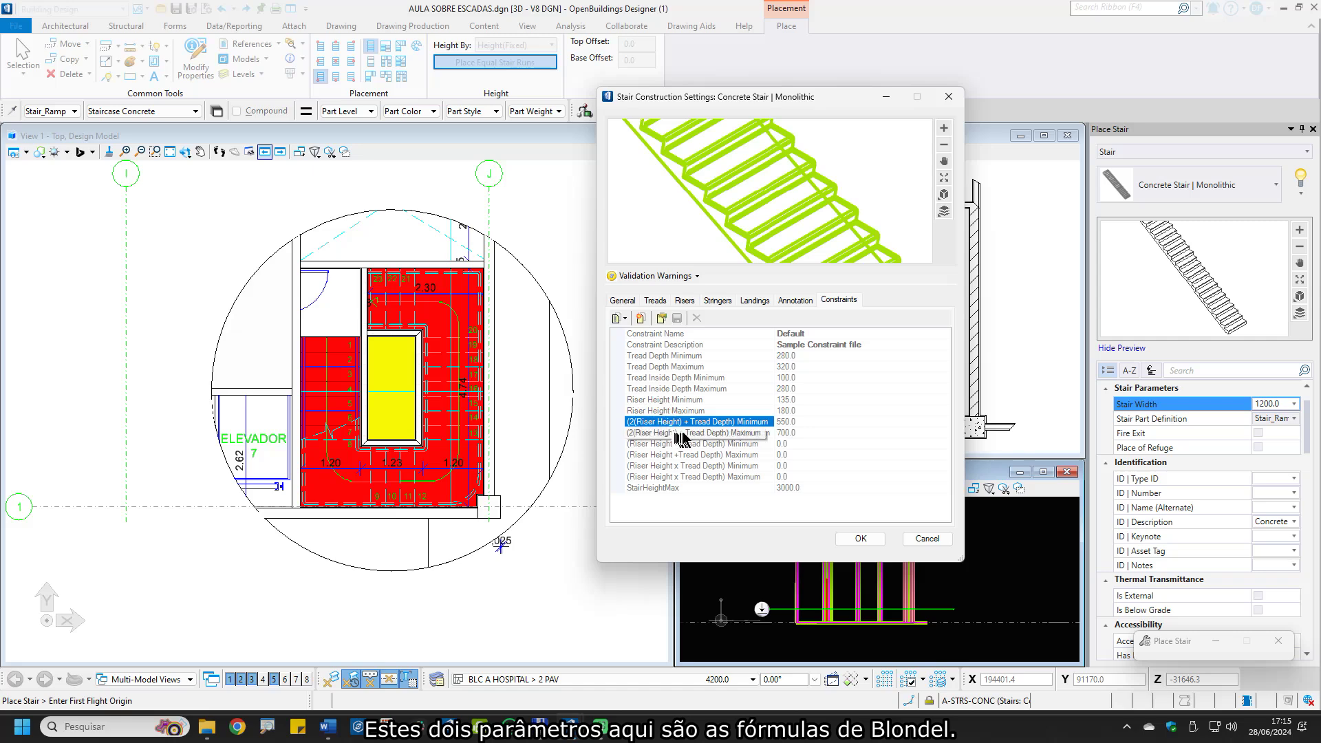
click(703, 434)
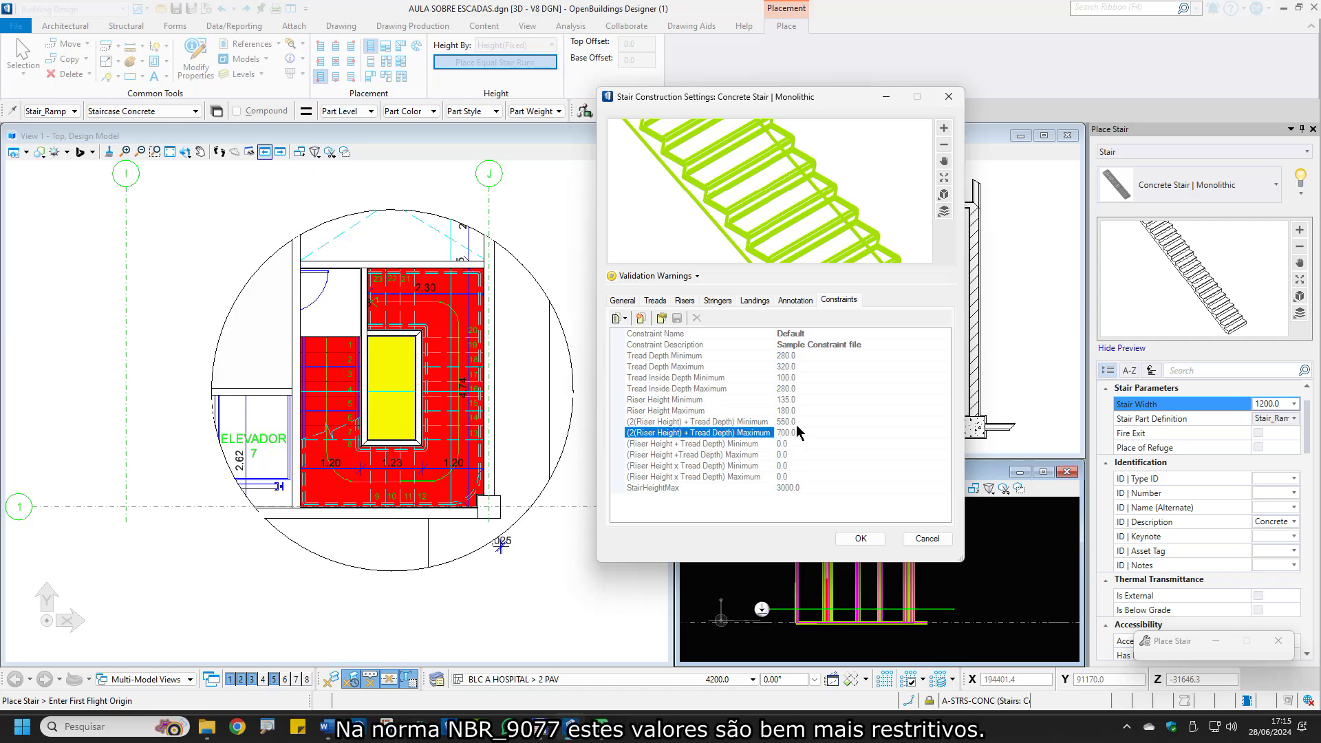
click(761, 424)
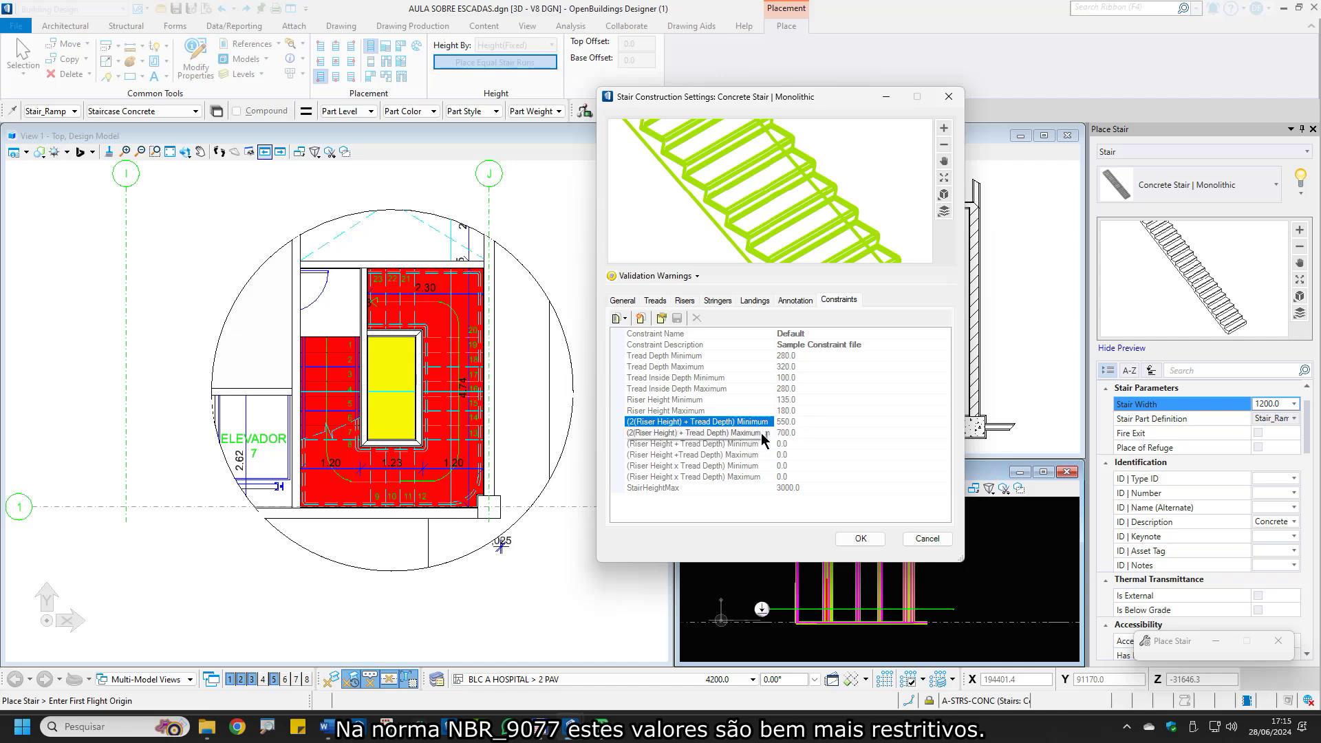
click(769, 434)
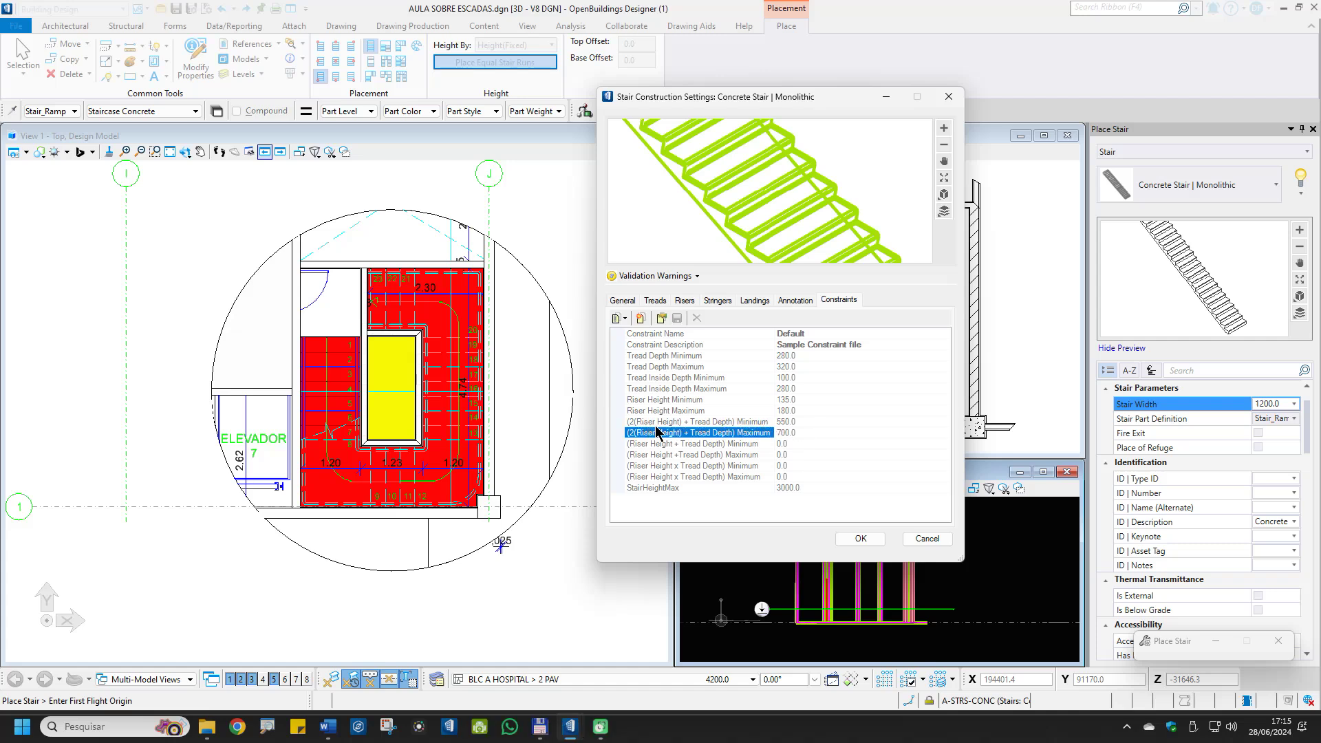
click(654, 488)
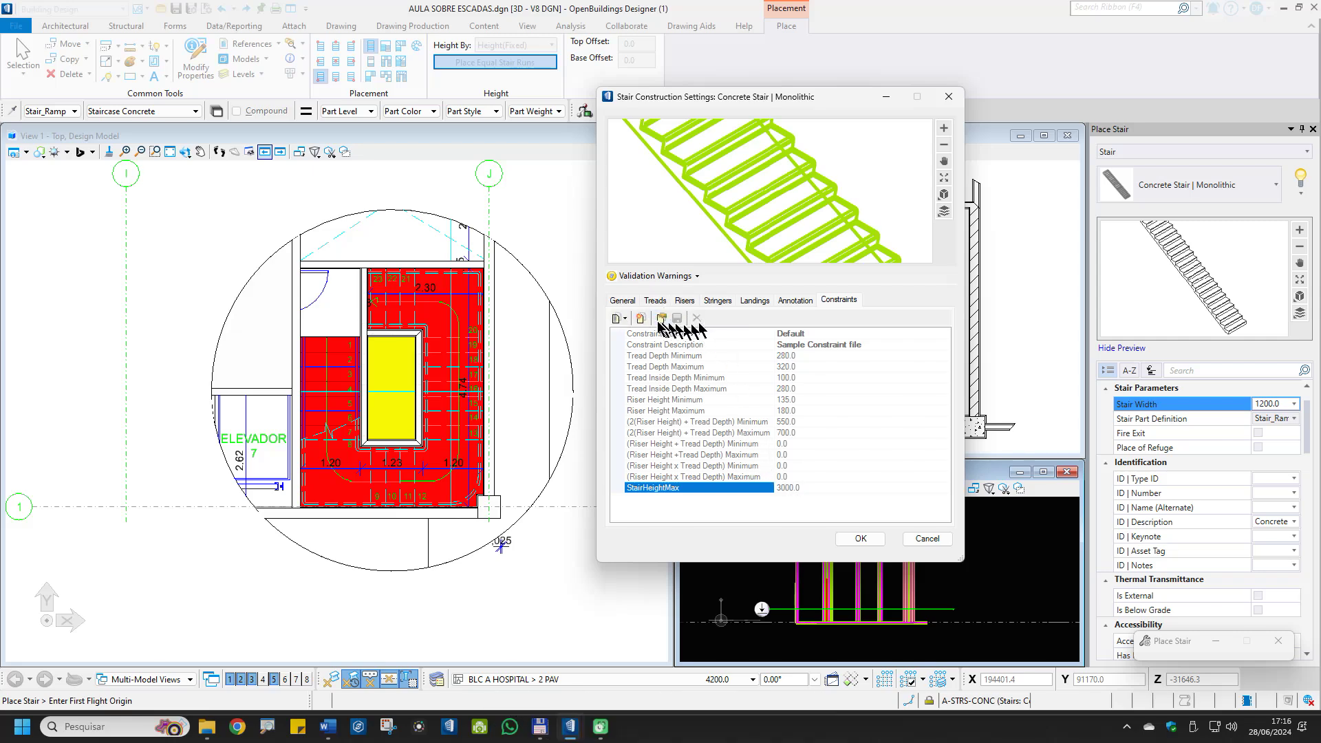
Make the Default stair constraint definition editable and rename it NeutralMetric
click(621, 319)
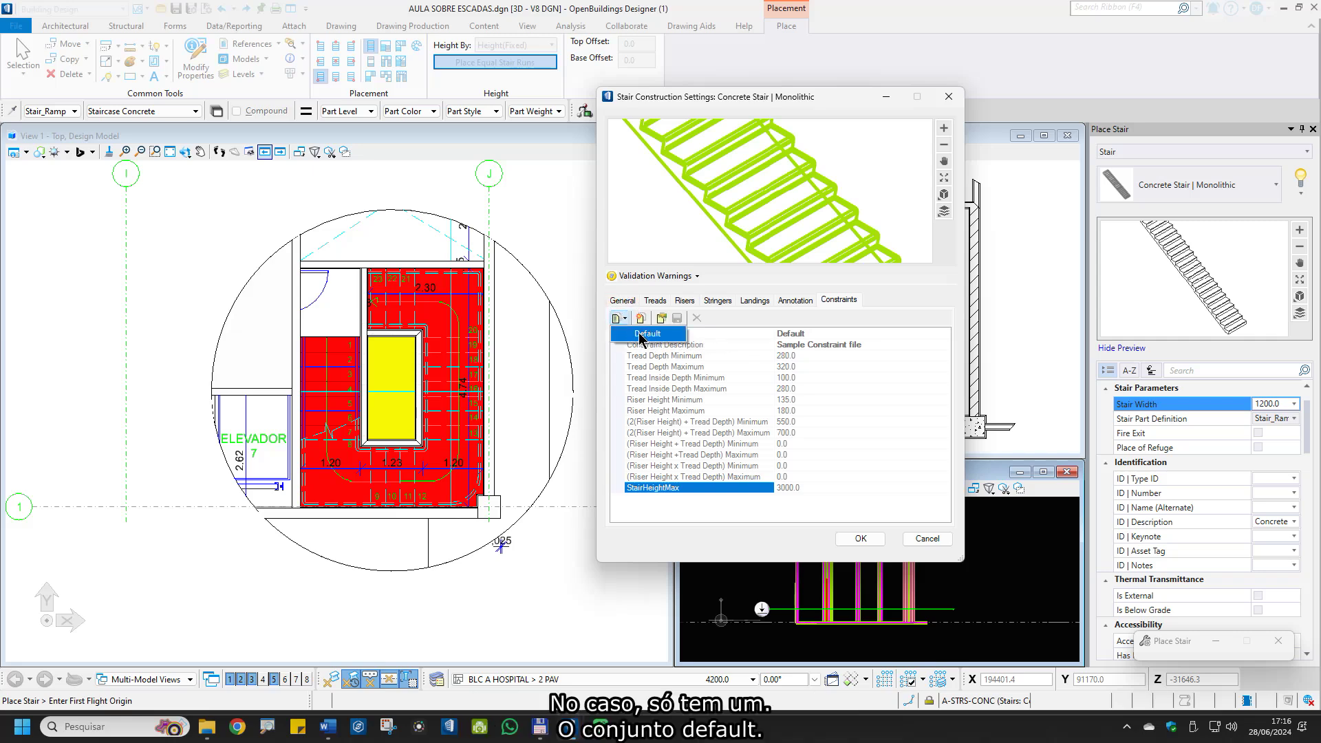
click(639, 336)
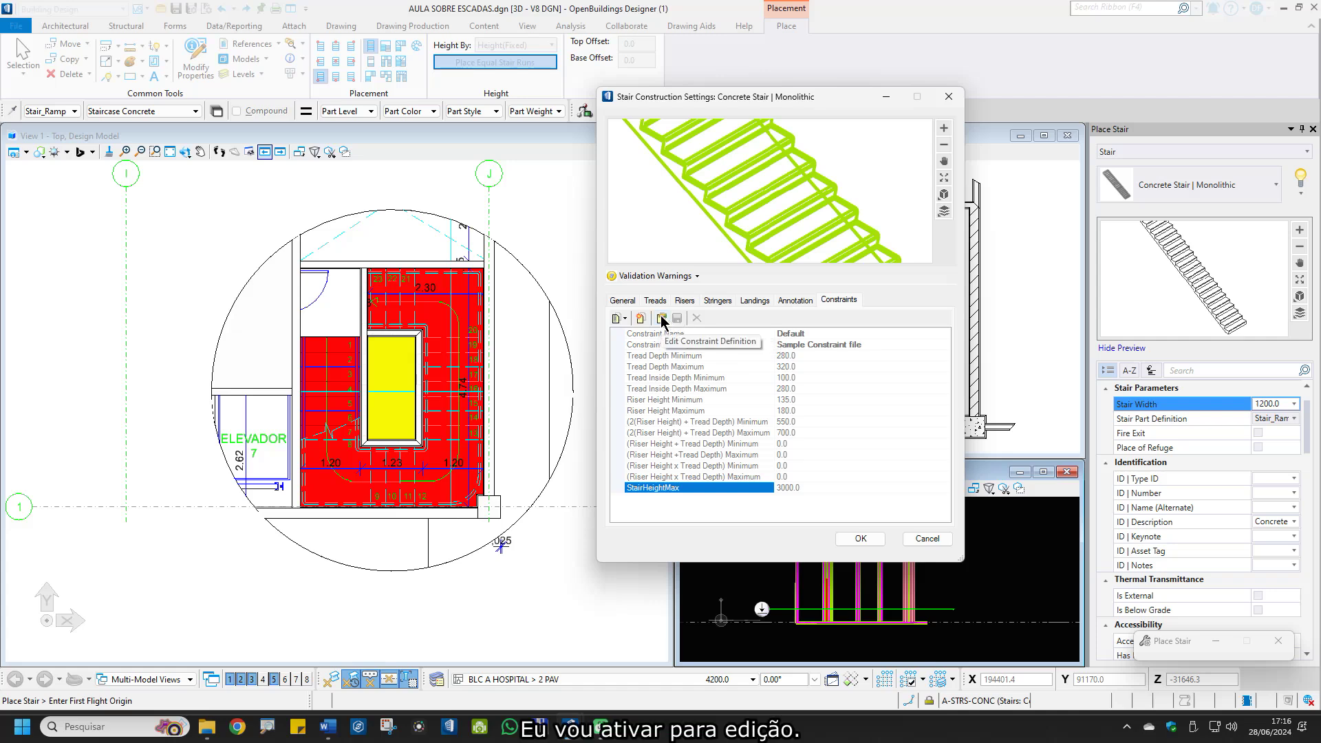
click(661, 319)
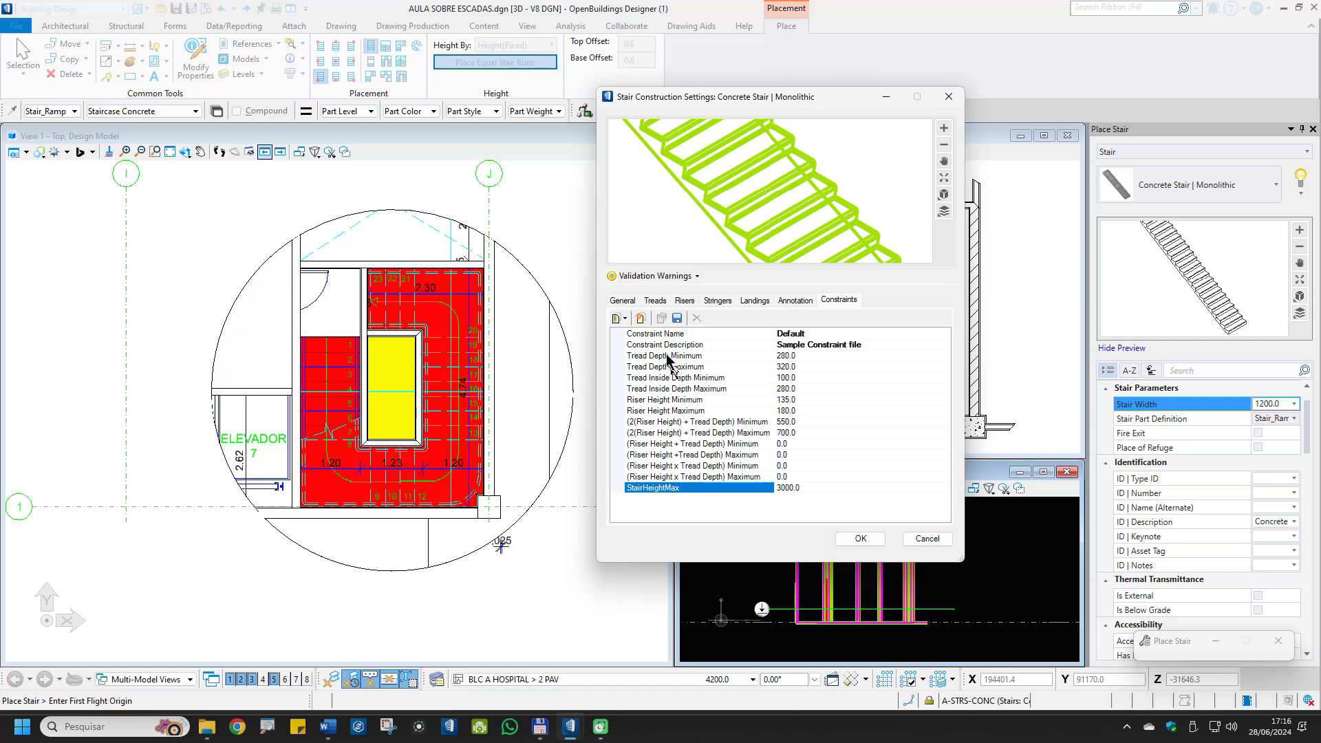
click(802, 335)
click(802, 335)
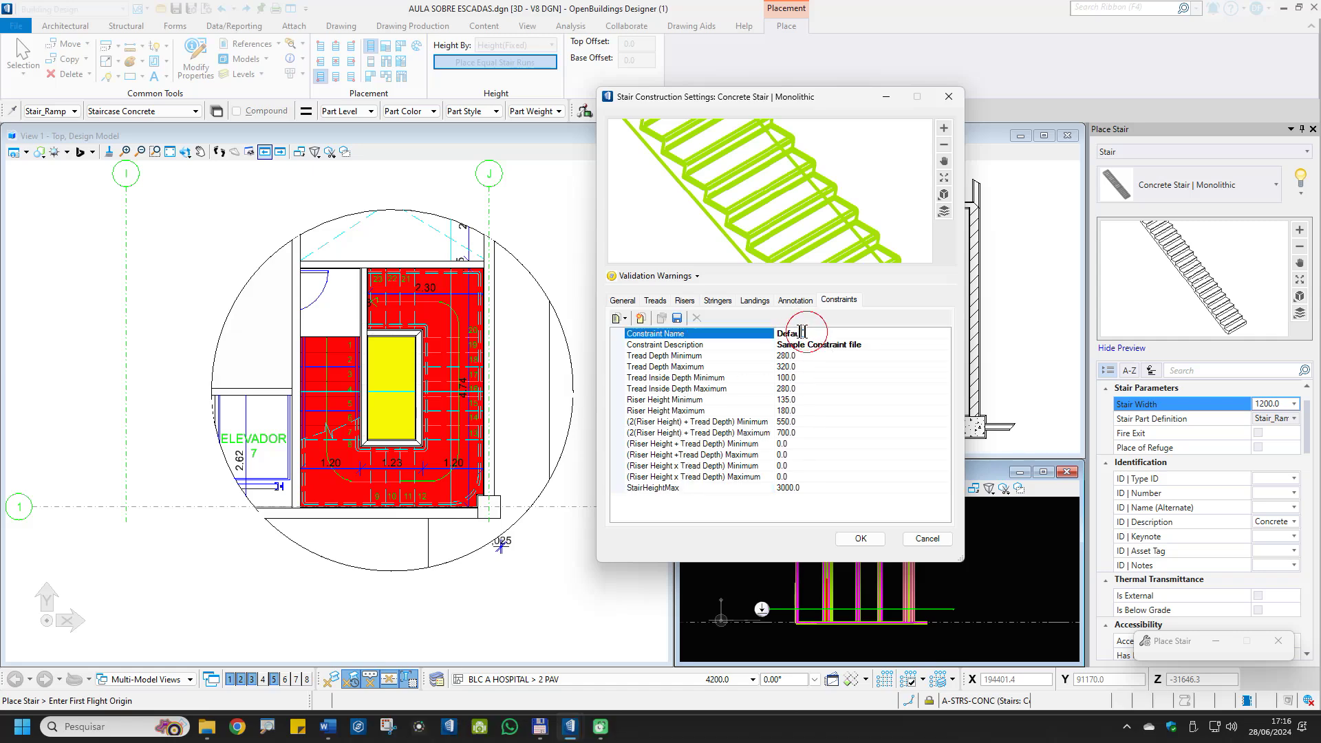
text(Neutra)
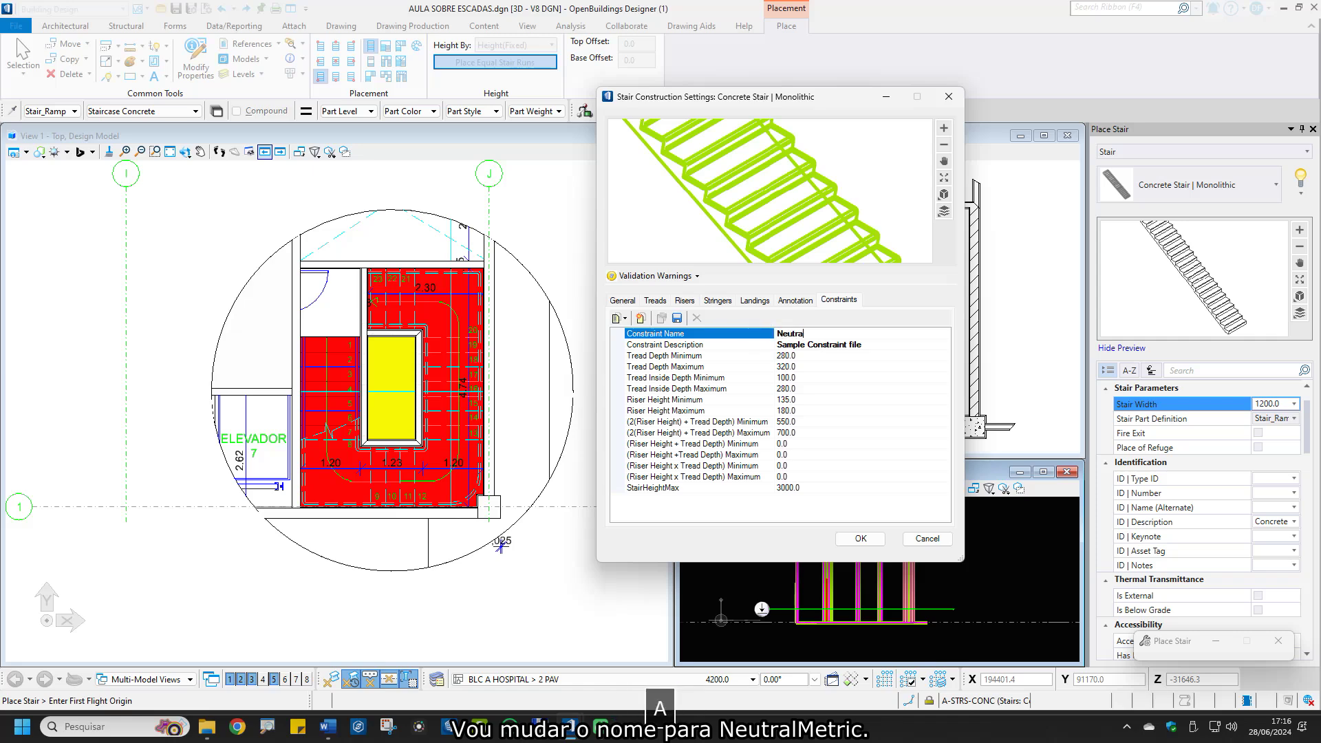
text(lMetric)
Set the constraint description to "Restrições de escada do DataSet NM"
click(839, 344)
click(839, 344)
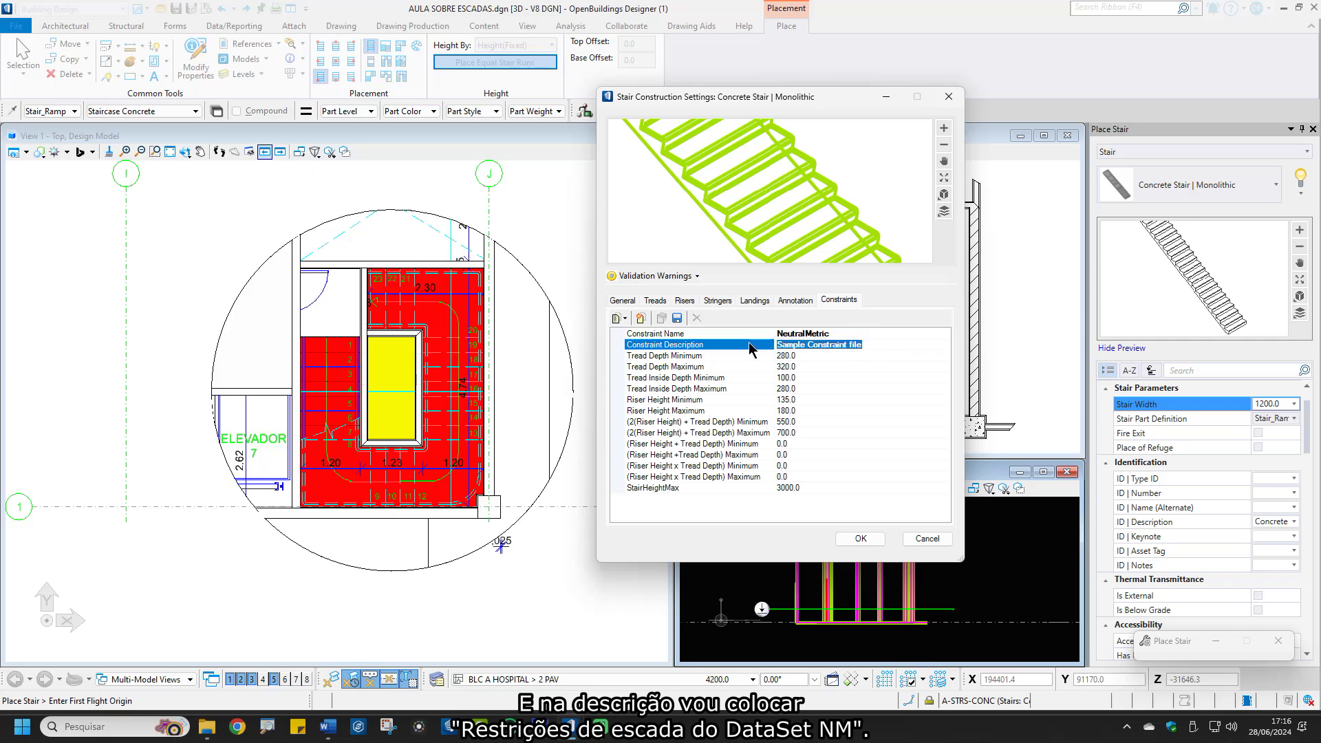
text(Restri)
text(cões de)
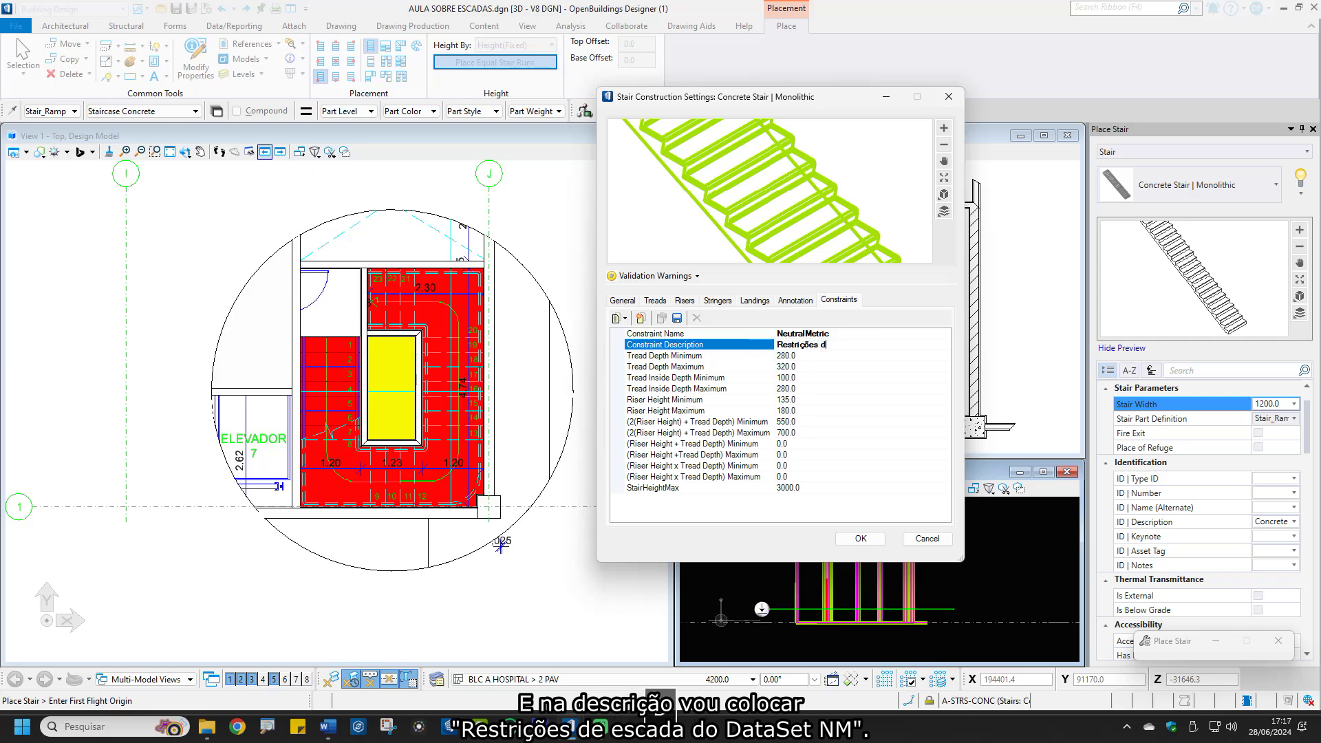
text( escada do DataSet NM)
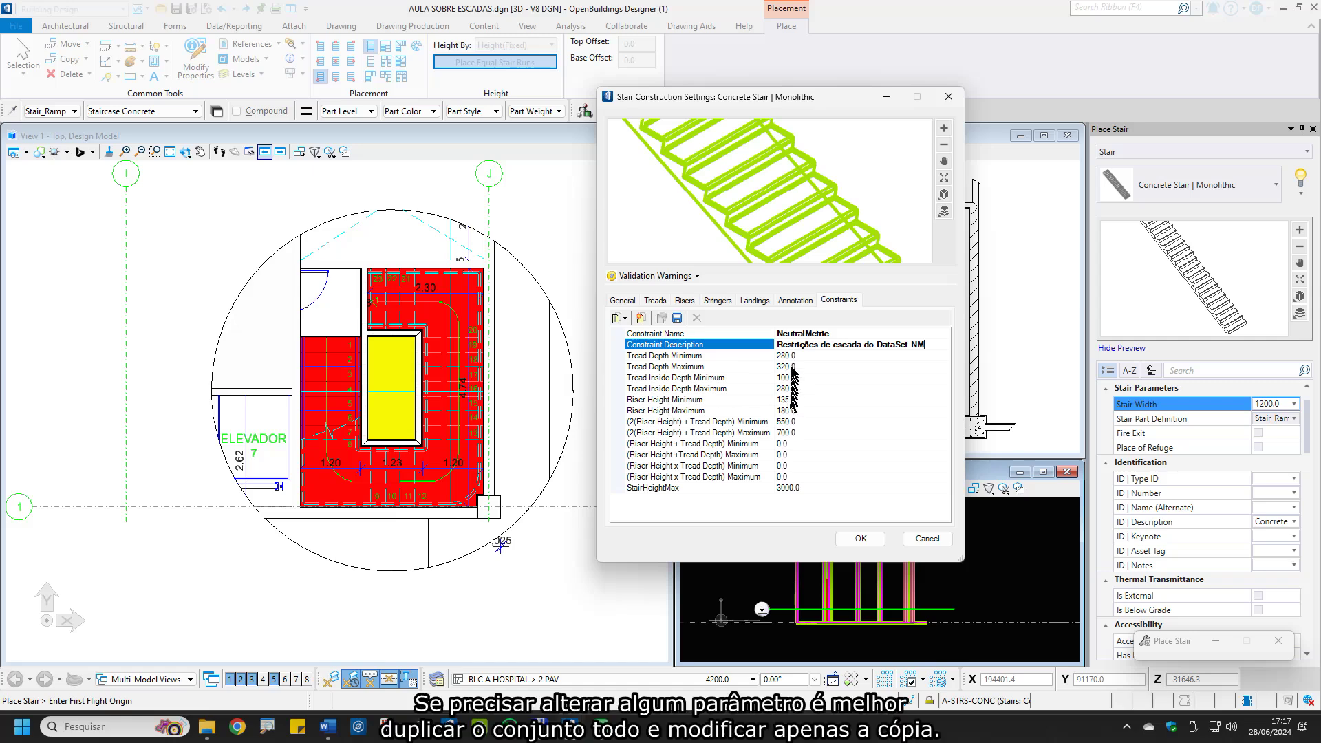
Save the renamed constraint definition and attach NeutralMetric to the monolithic stair
click(788, 422)
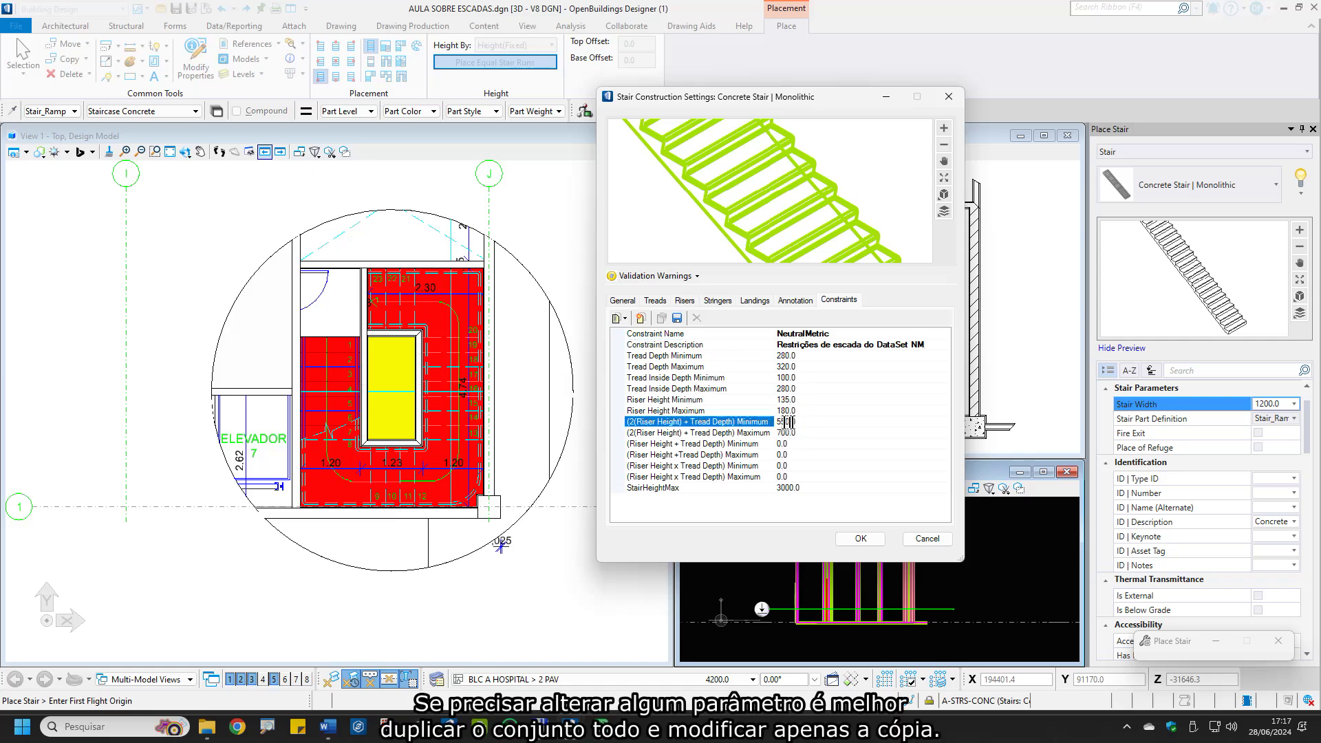
click(782, 433)
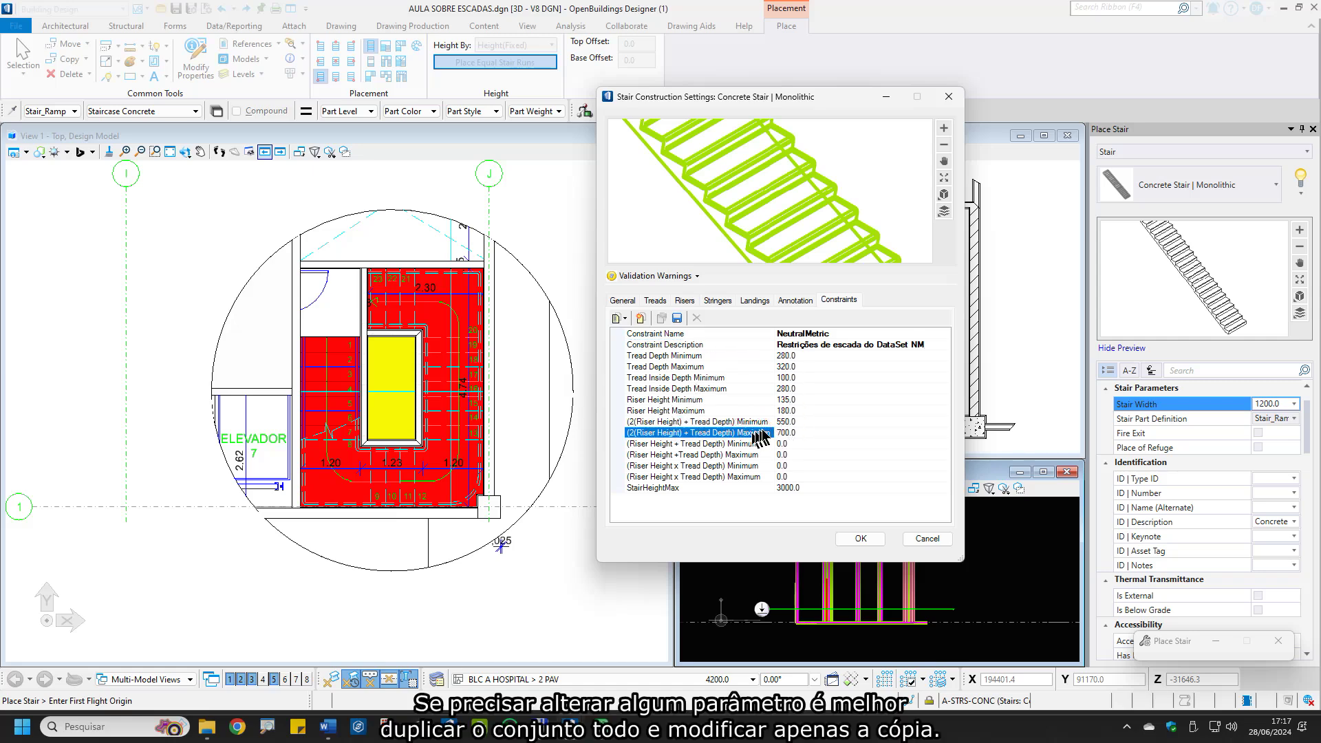
key(Down)
key(Down)
key(Down)
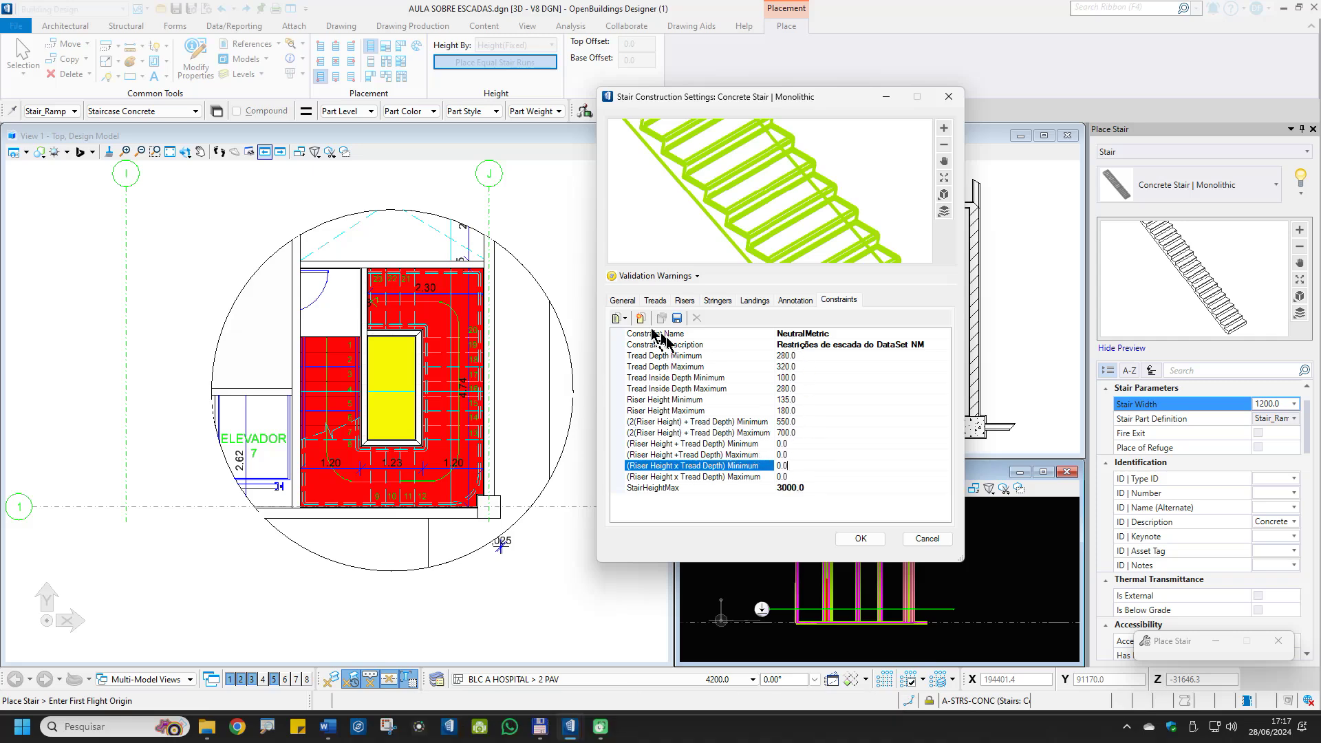
click(784, 378)
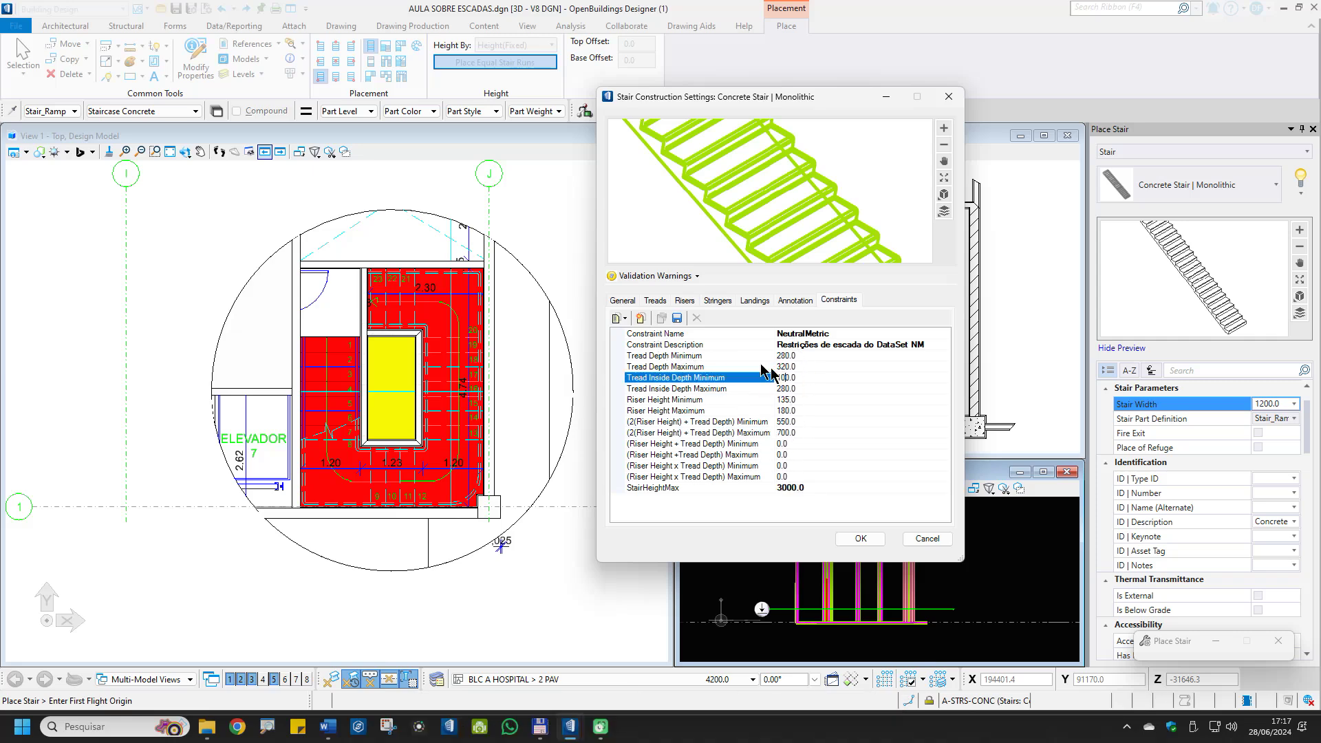
click(677, 319)
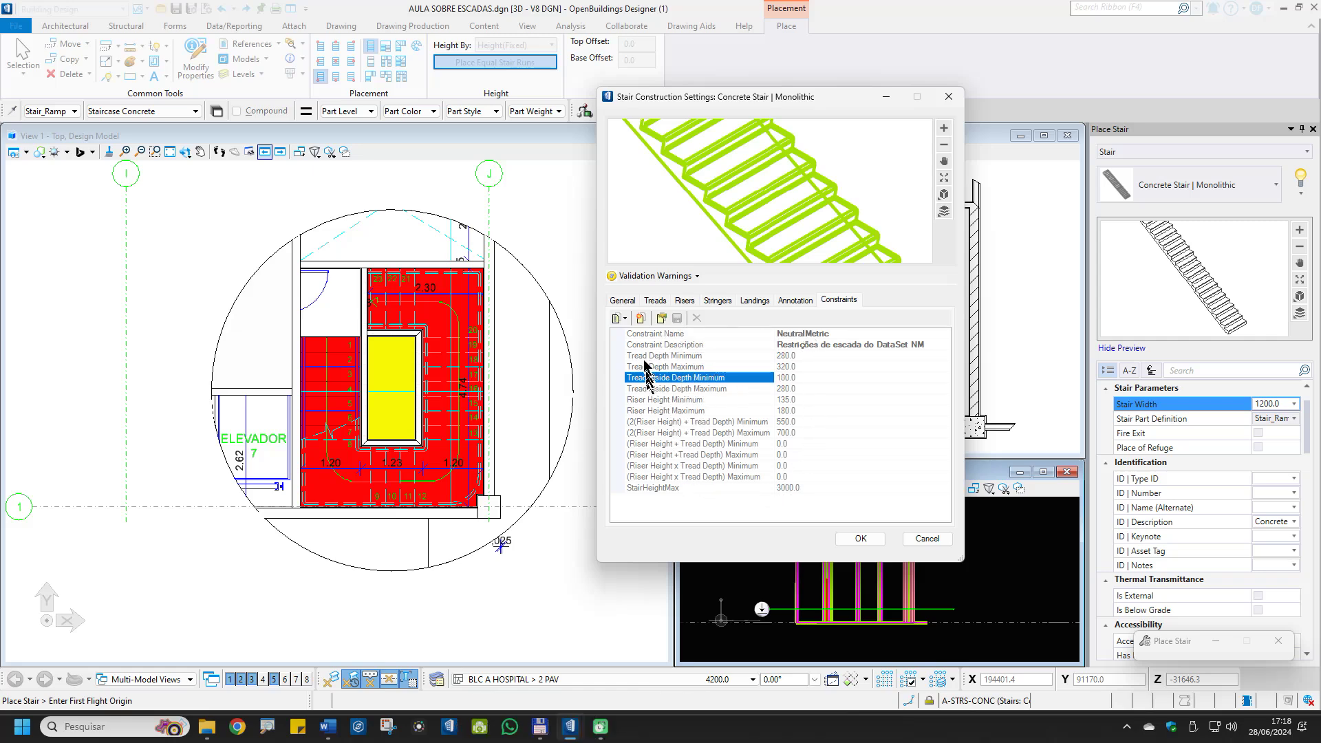
click(625, 320)
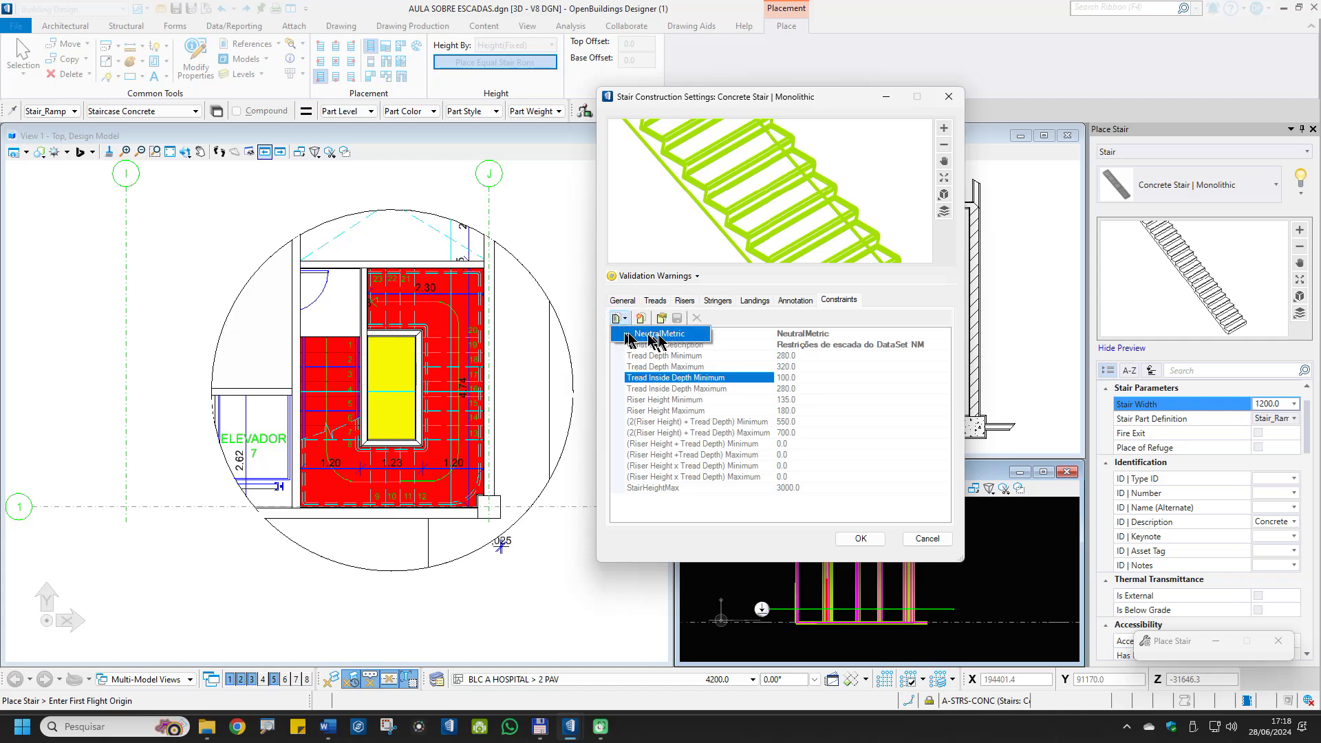
click(642, 335)
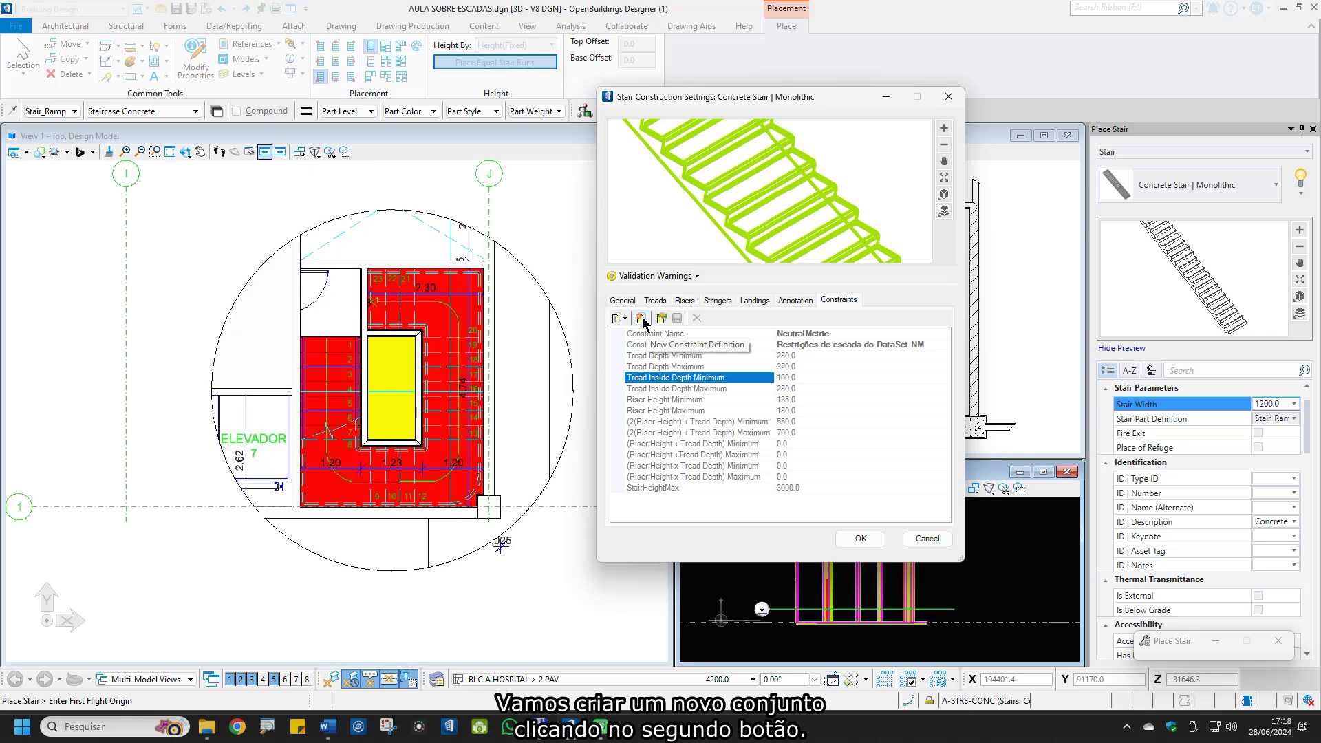
Create a new stair constraint definition named Hospital with the description "Parametros de escadas para o hospital"
click(642, 319)
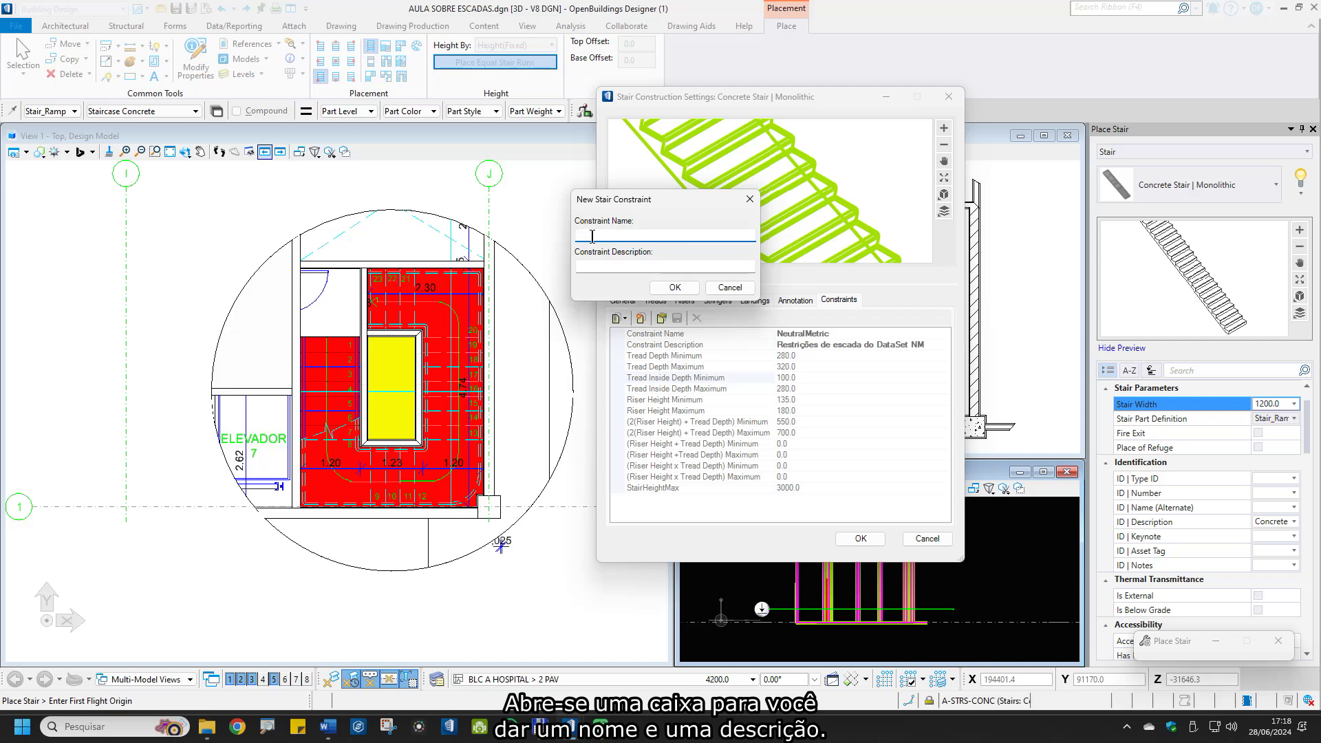
text(Hospital)
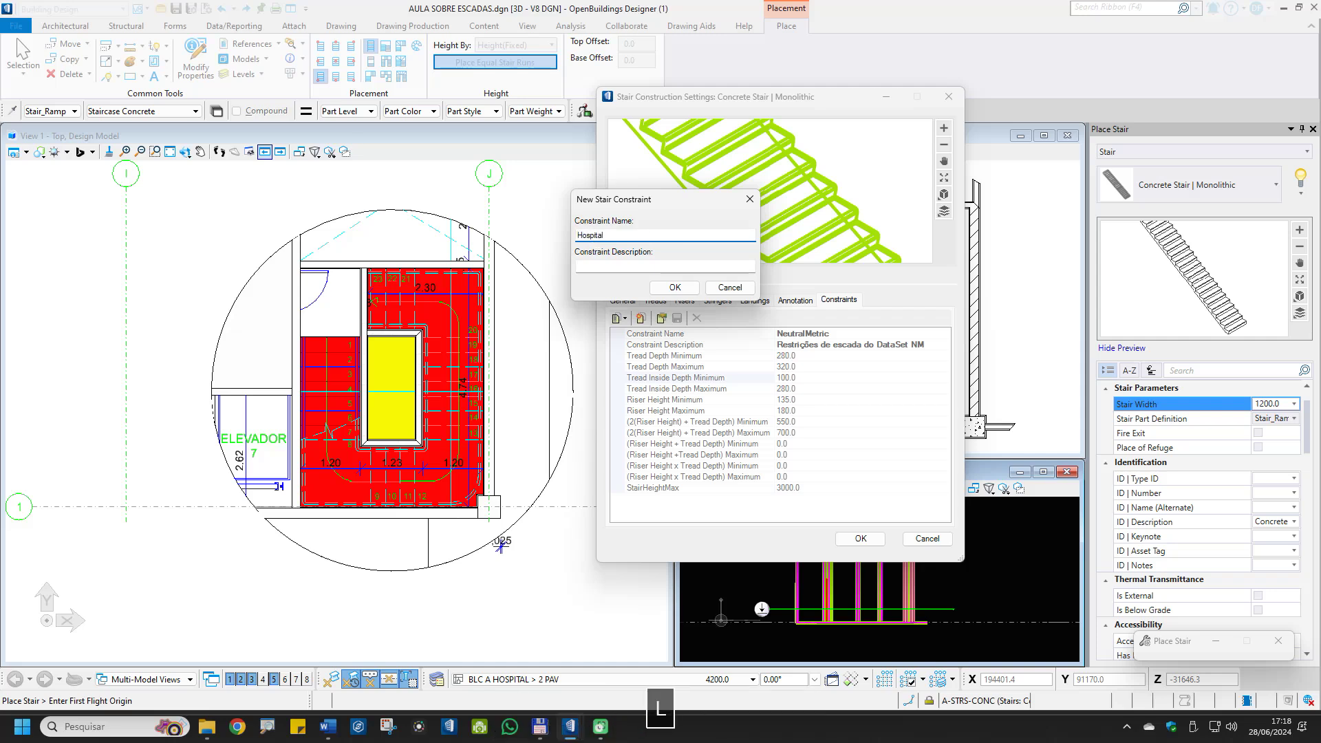
key(Tab)
text(Para)
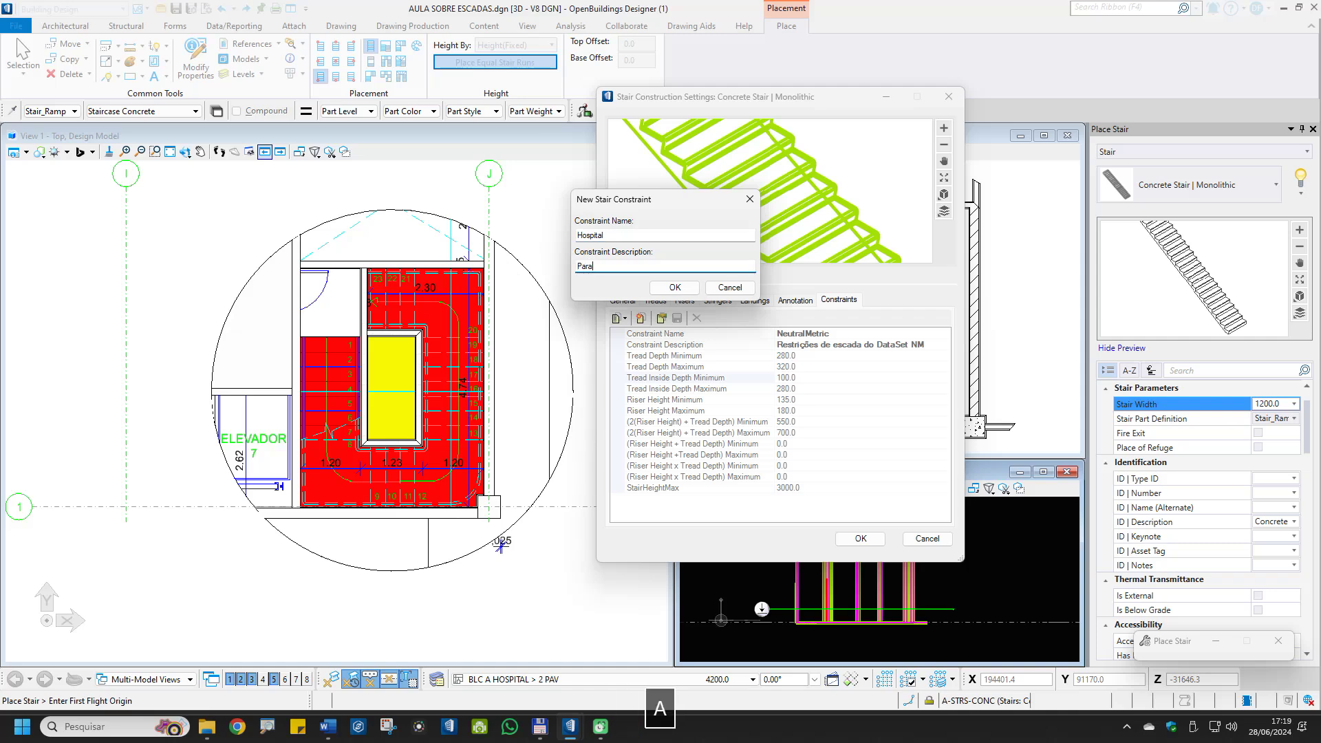
text(metros de escadas para o hospital)
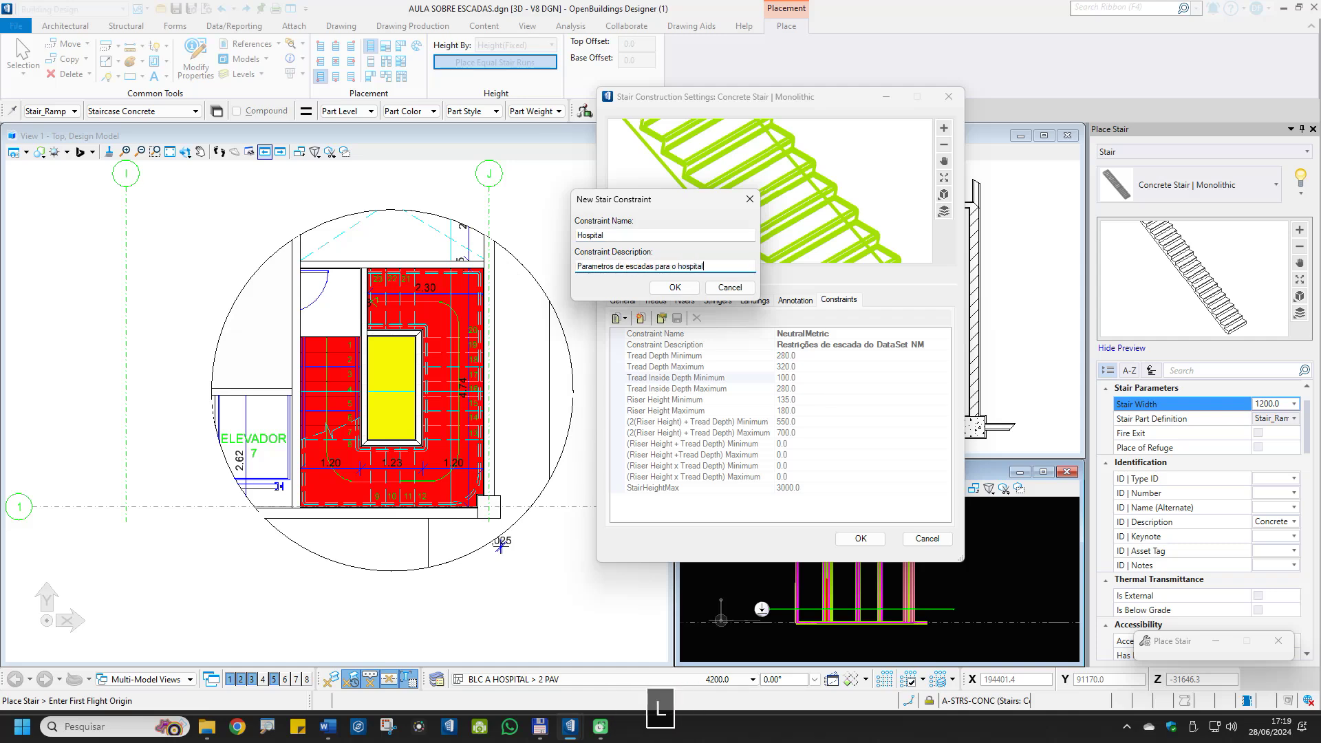
click(674, 288)
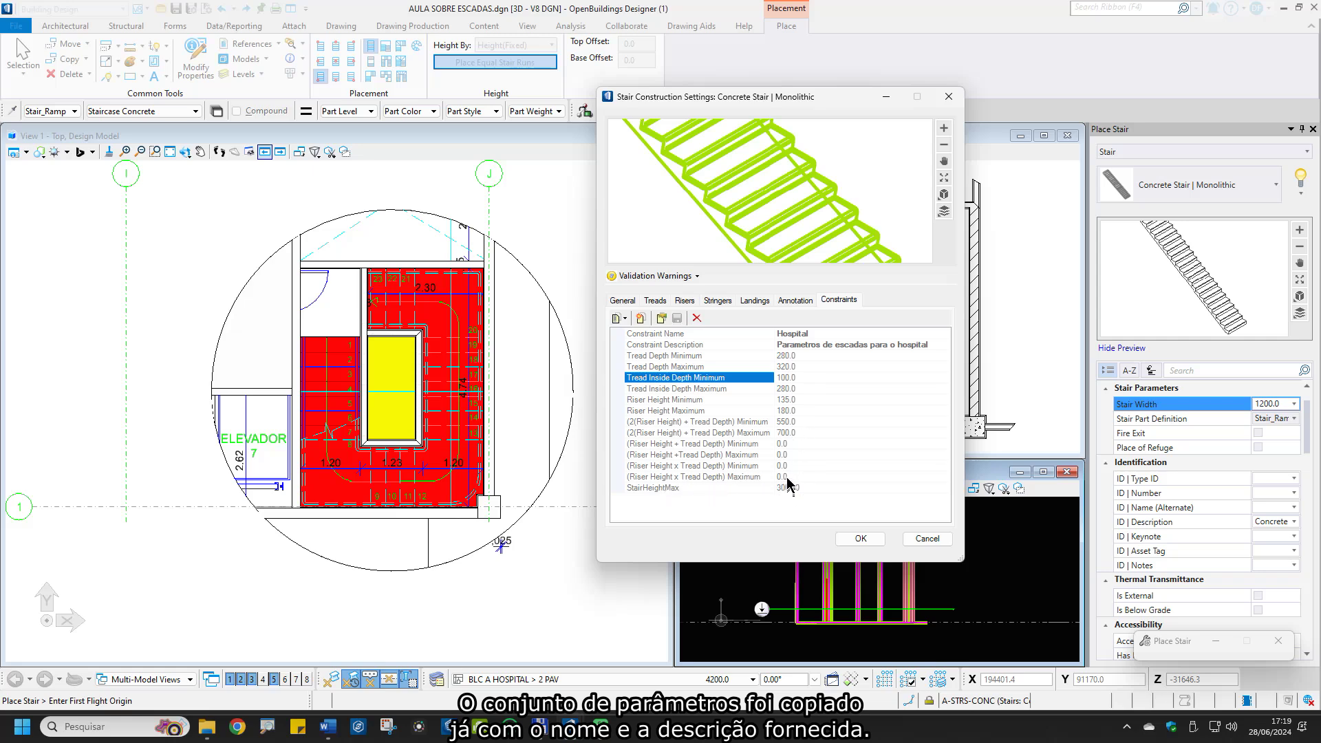
Compare the Hospital and NeutralMetric constraint definitions by attaching each in turn, ending on Hospital
click(626, 318)
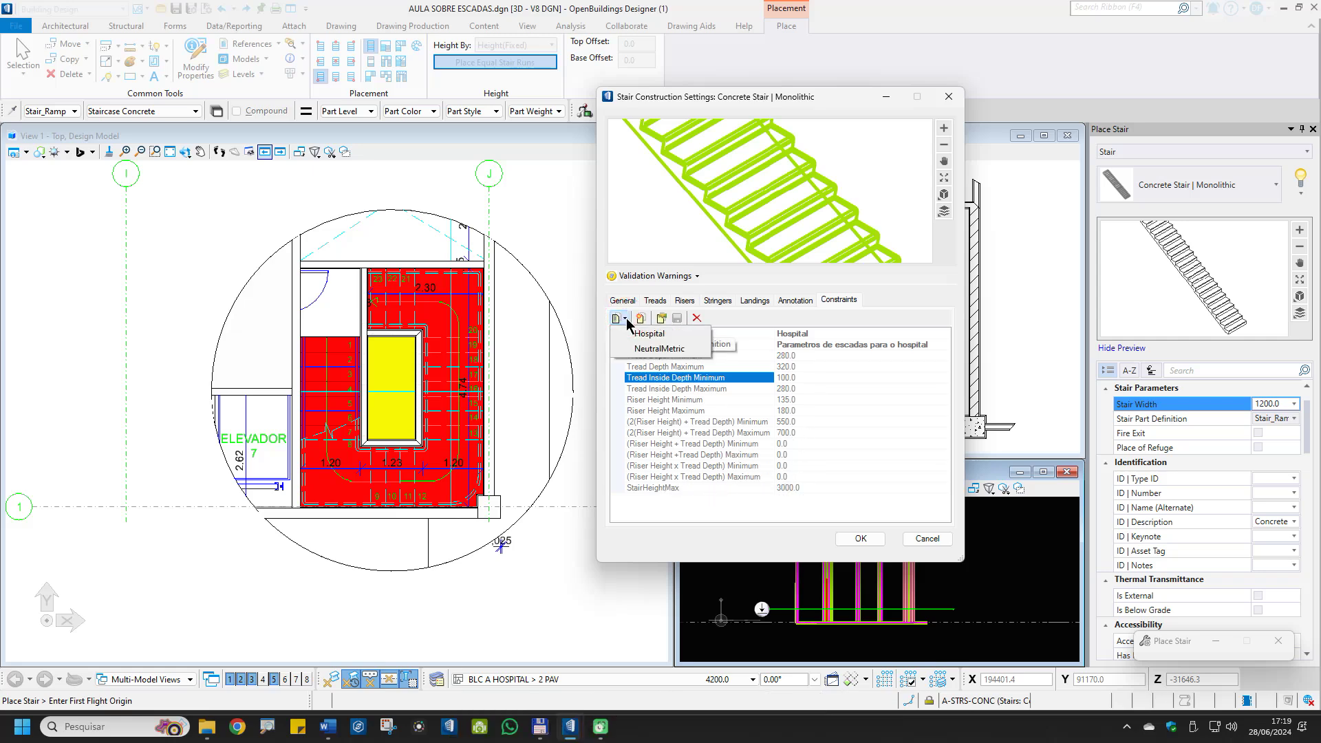
click(640, 334)
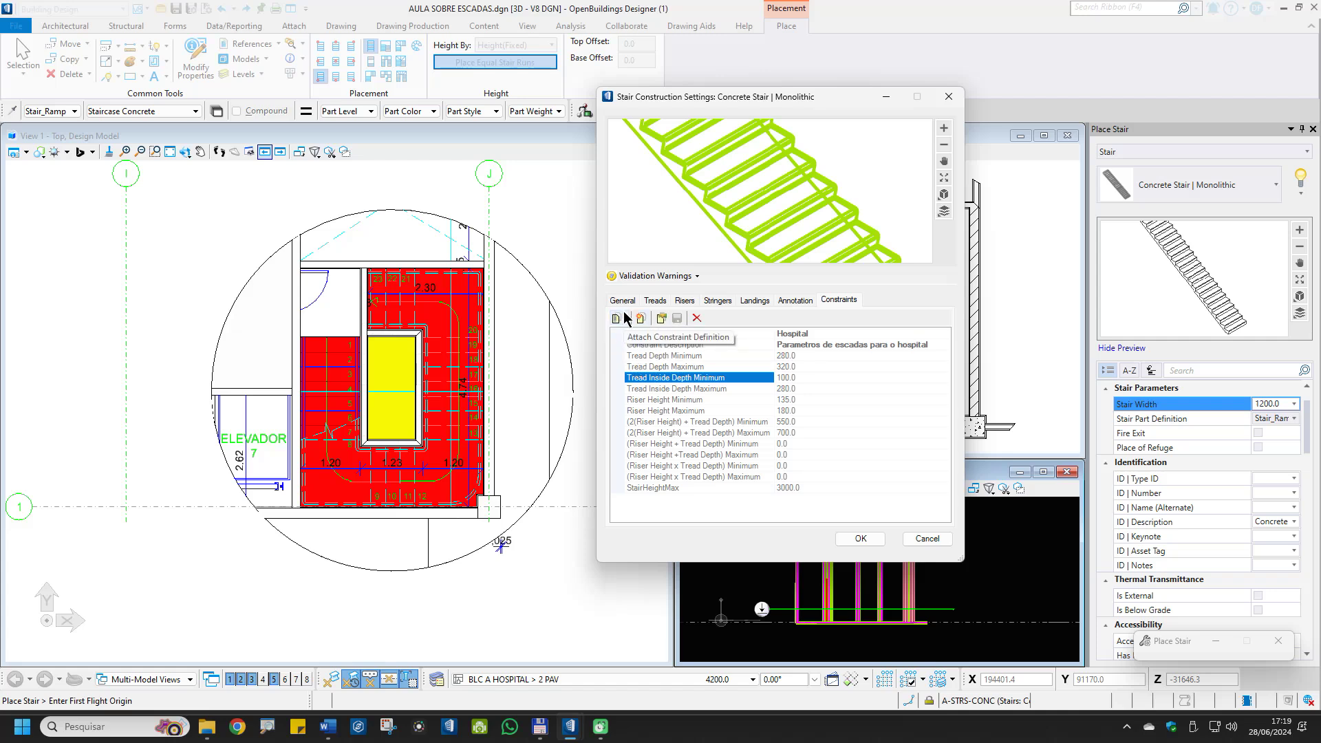
click(626, 318)
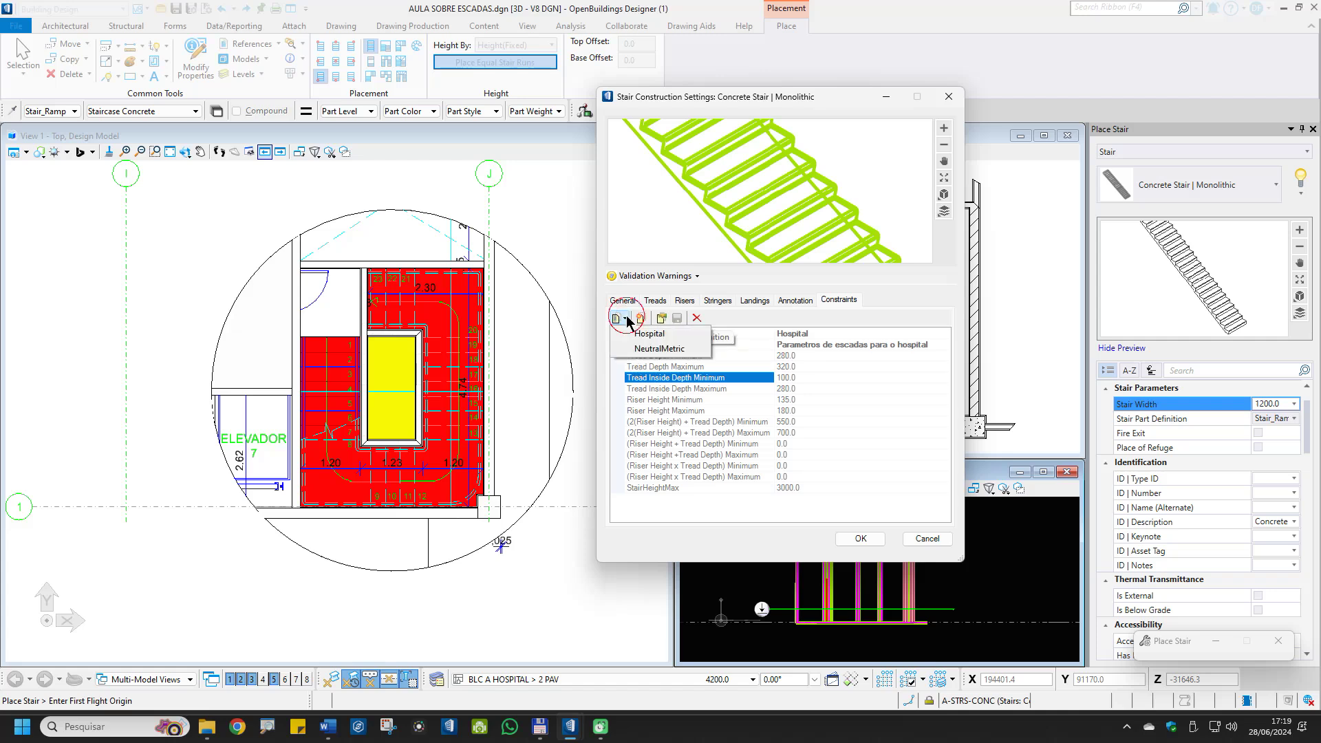
click(639, 349)
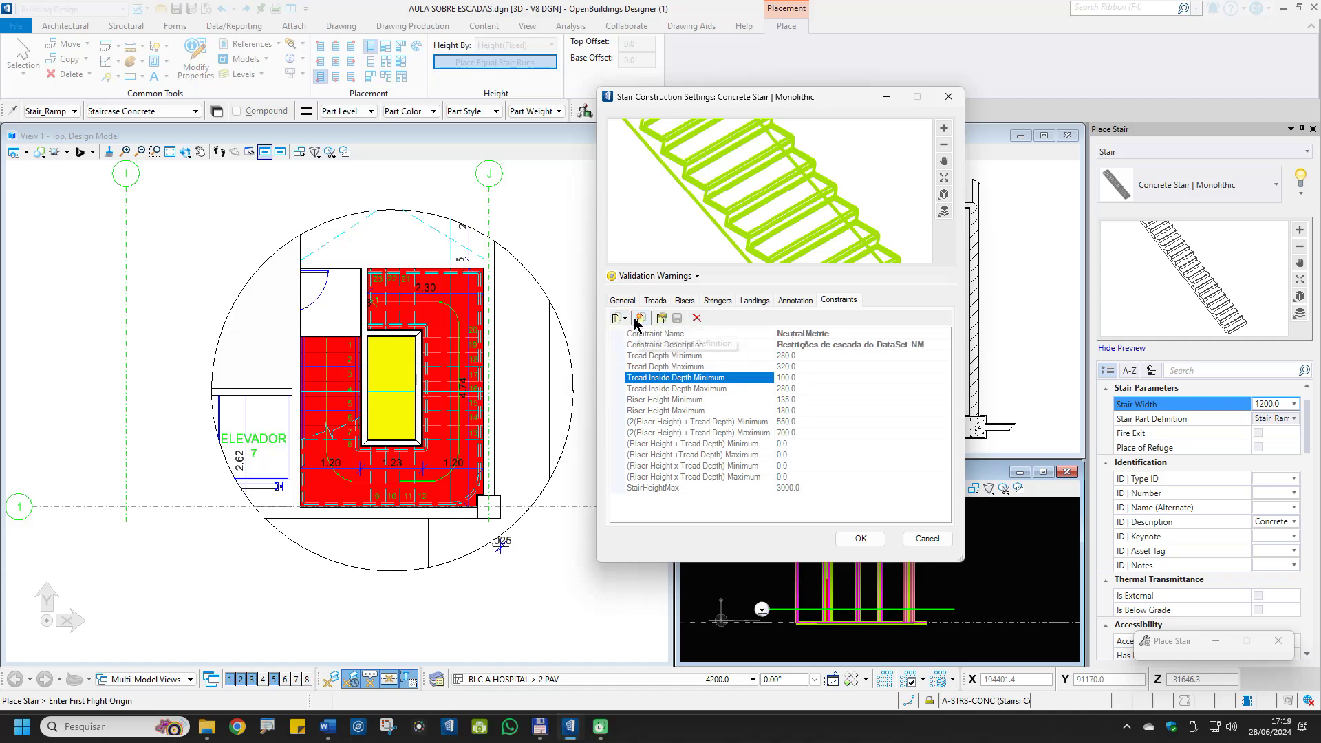
click(626, 319)
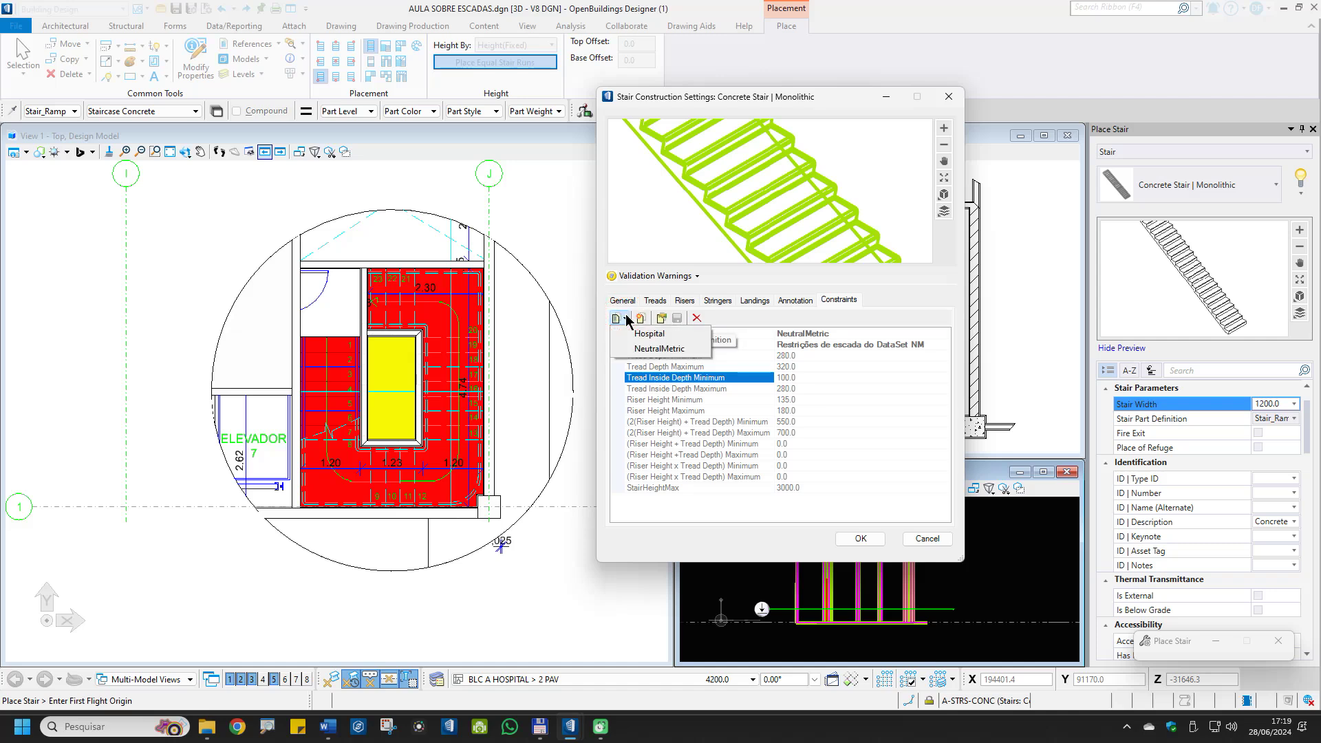
click(639, 336)
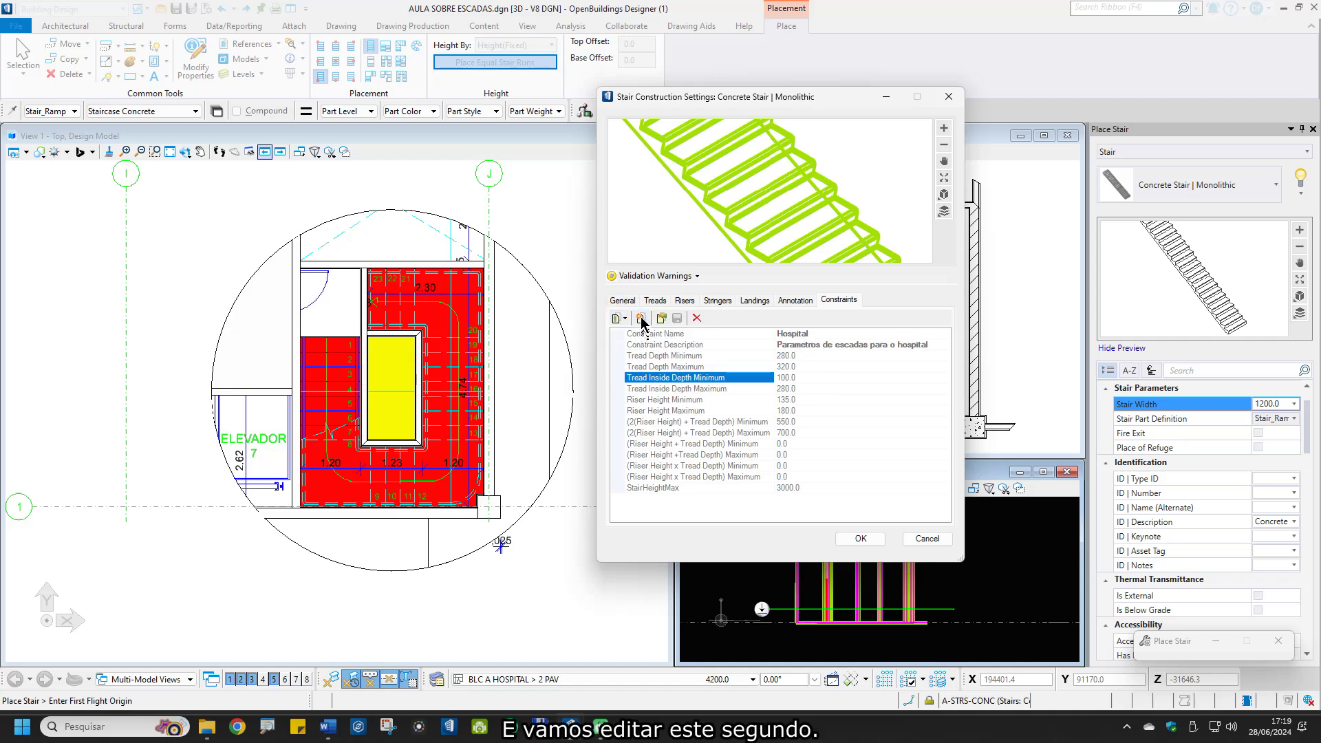
Set StairHeightMax to 4200 in the Hospital constraint definition and save it
click(663, 319)
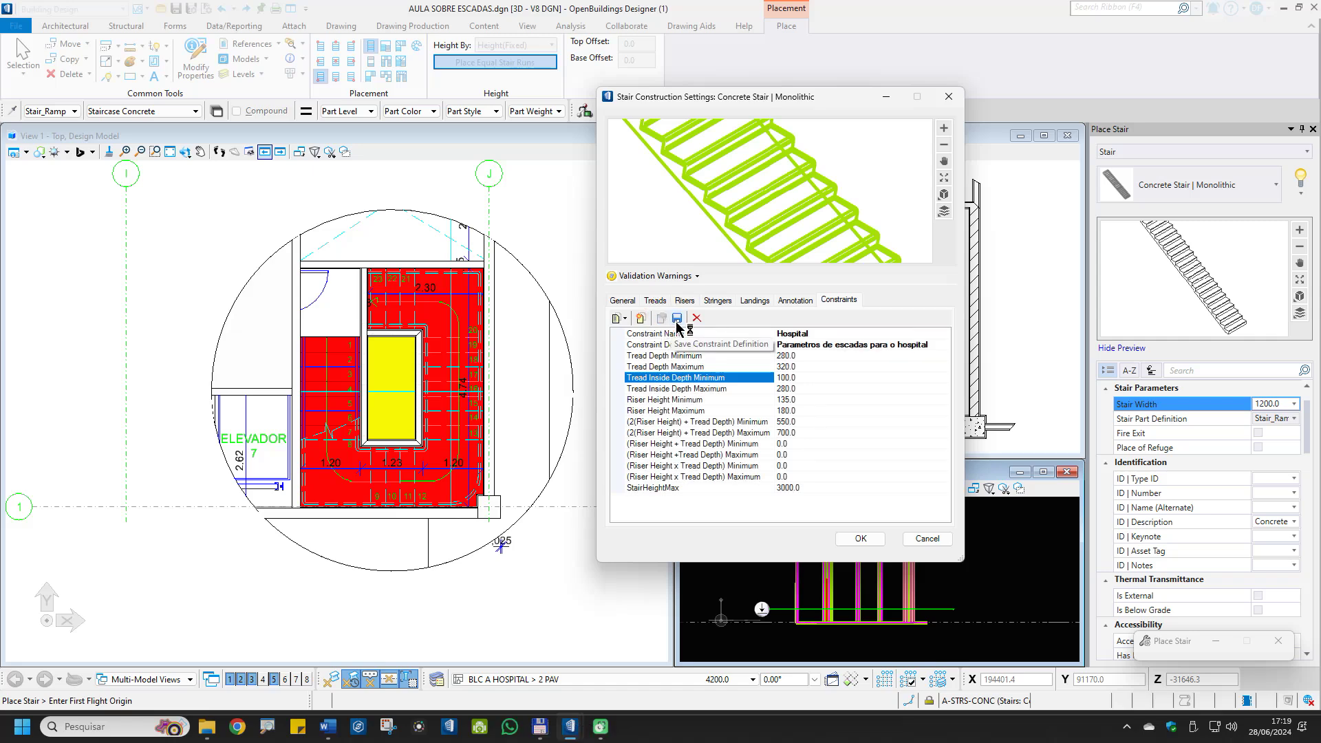
click(822, 487)
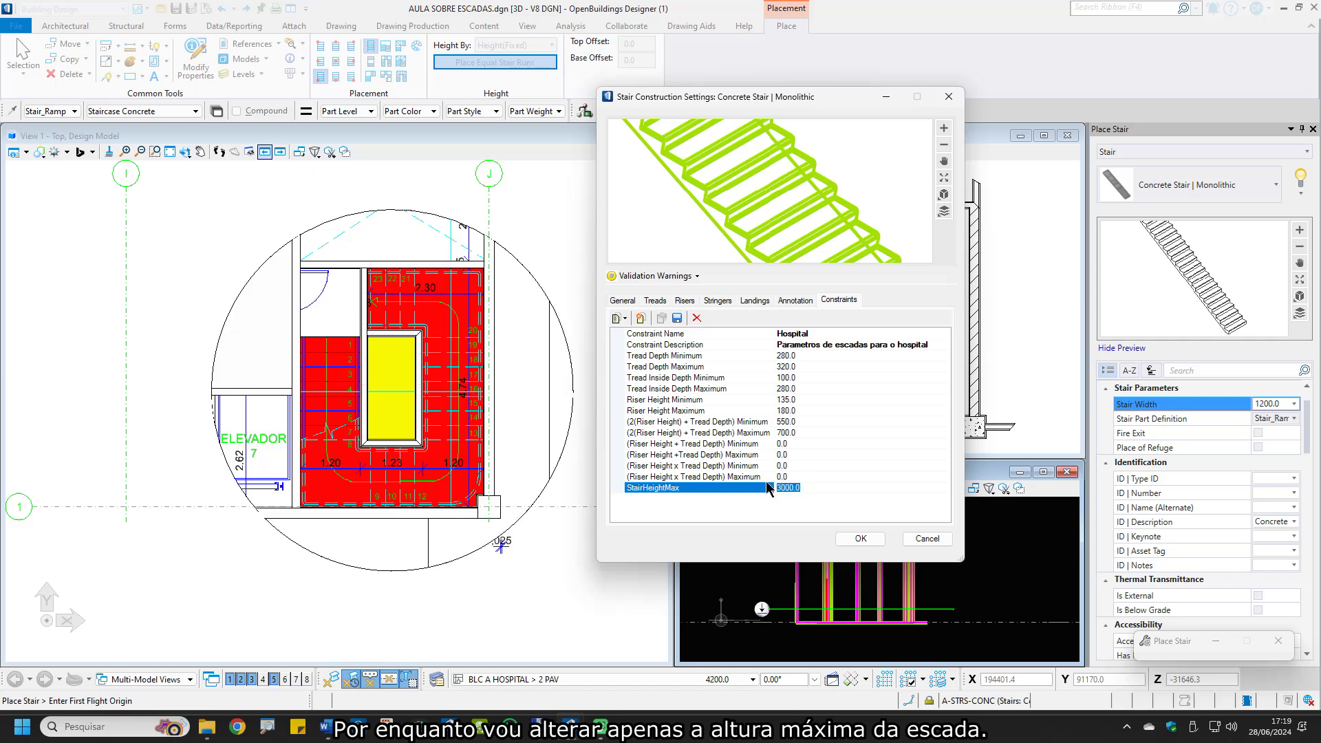
text(4200)
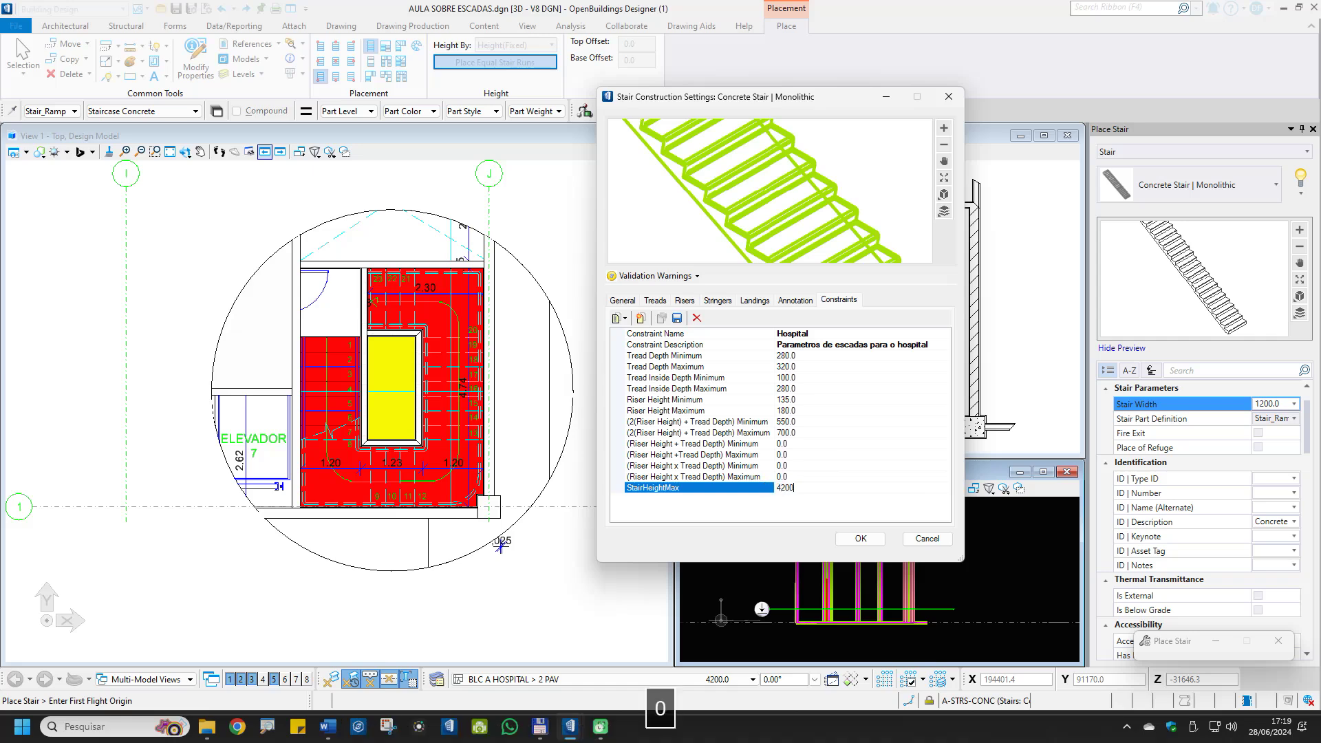
key(Return)
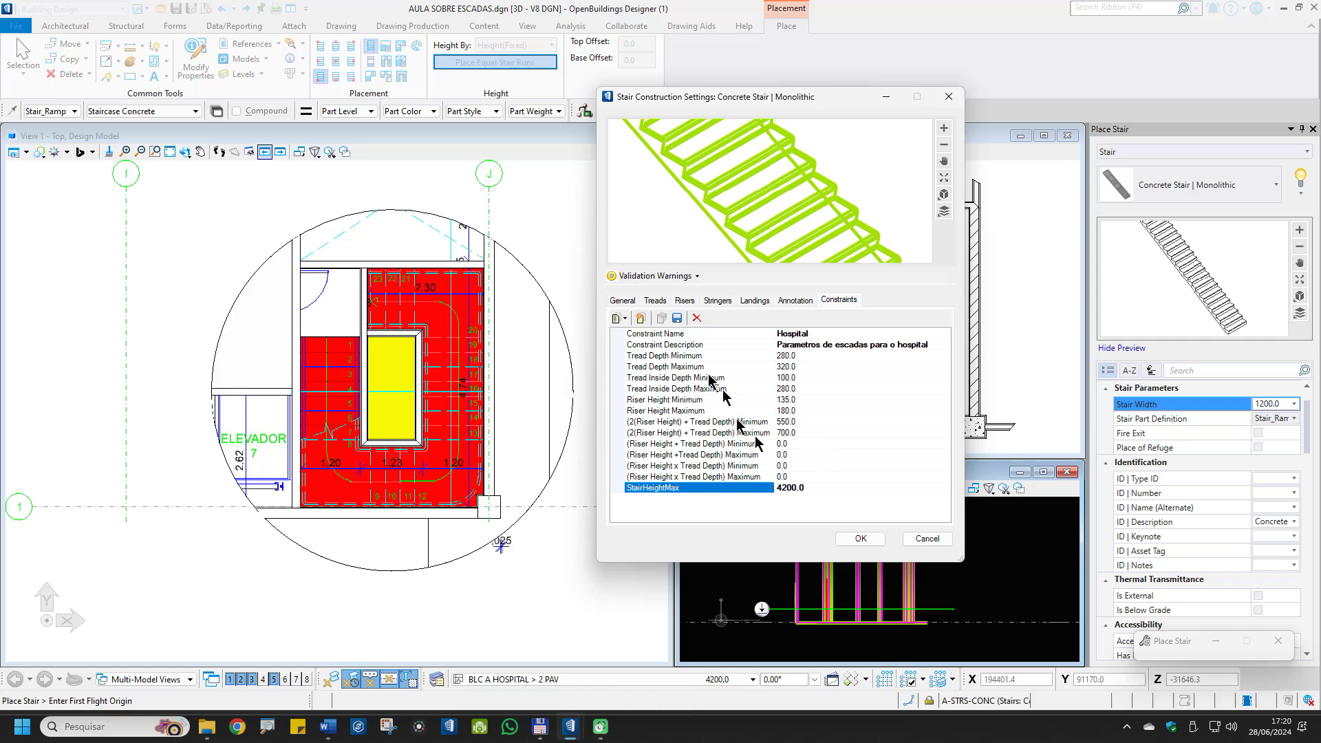
click(678, 322)
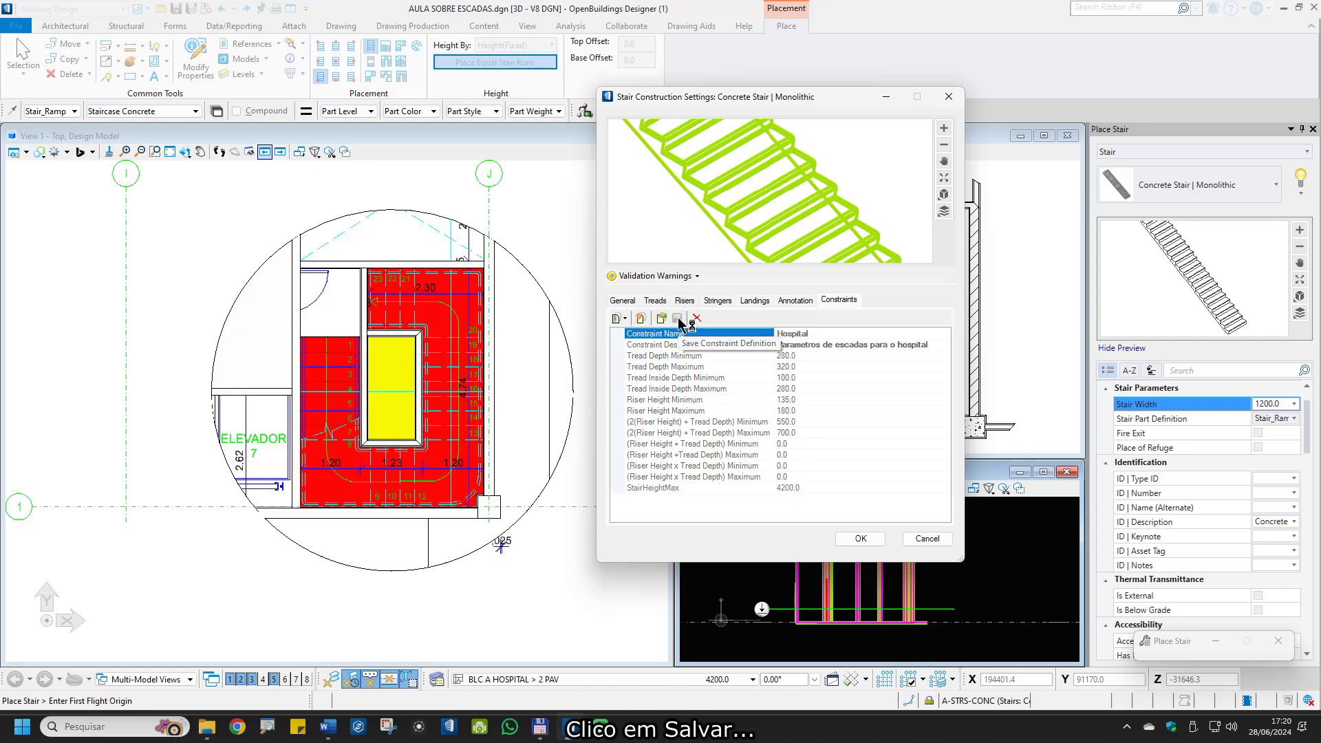
Attach the Hospital constraint definition to the stair and accept the stair construction settings
click(625, 320)
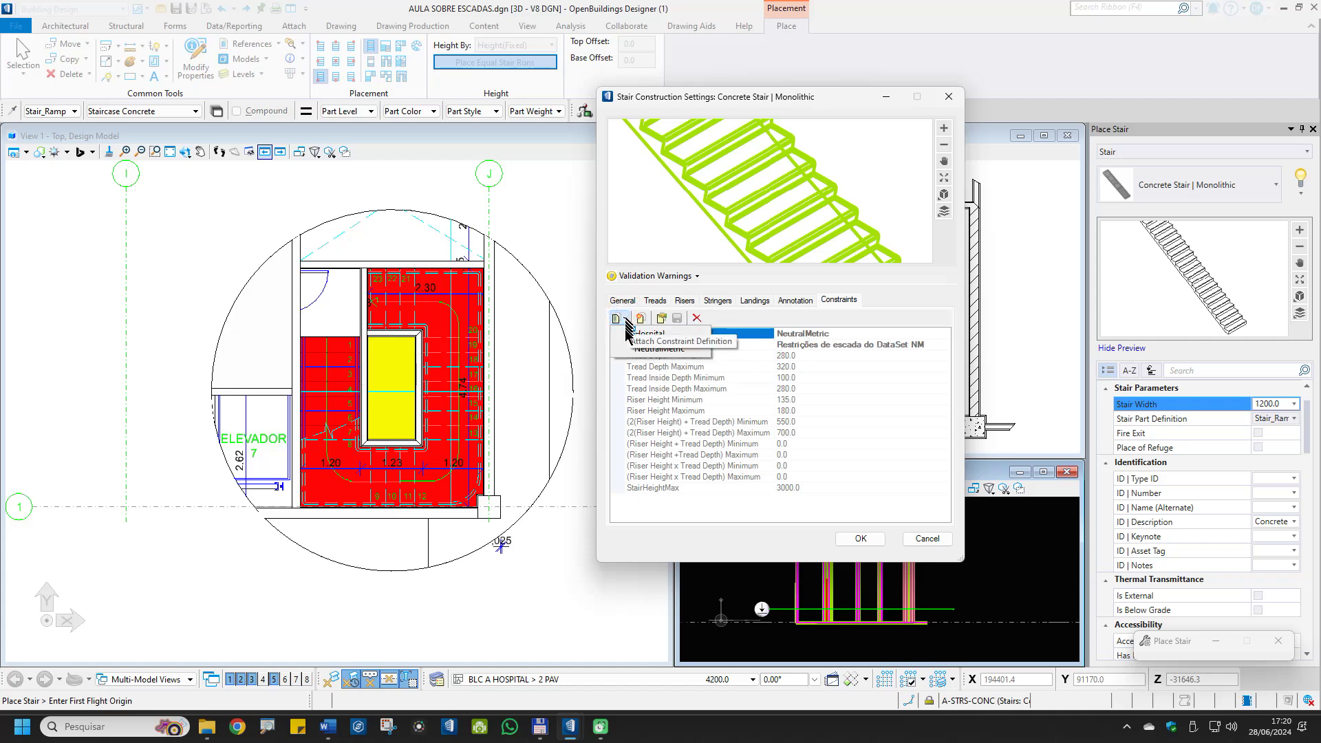
click(639, 334)
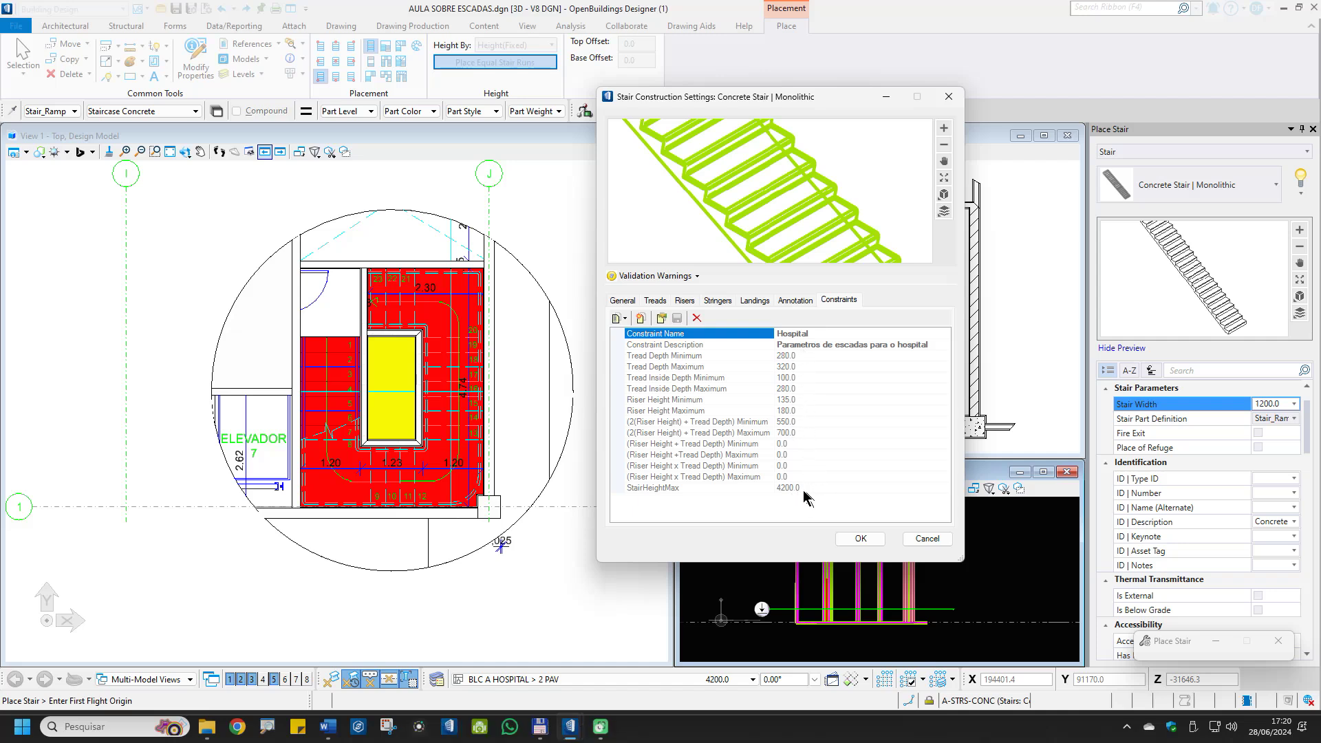
click(861, 540)
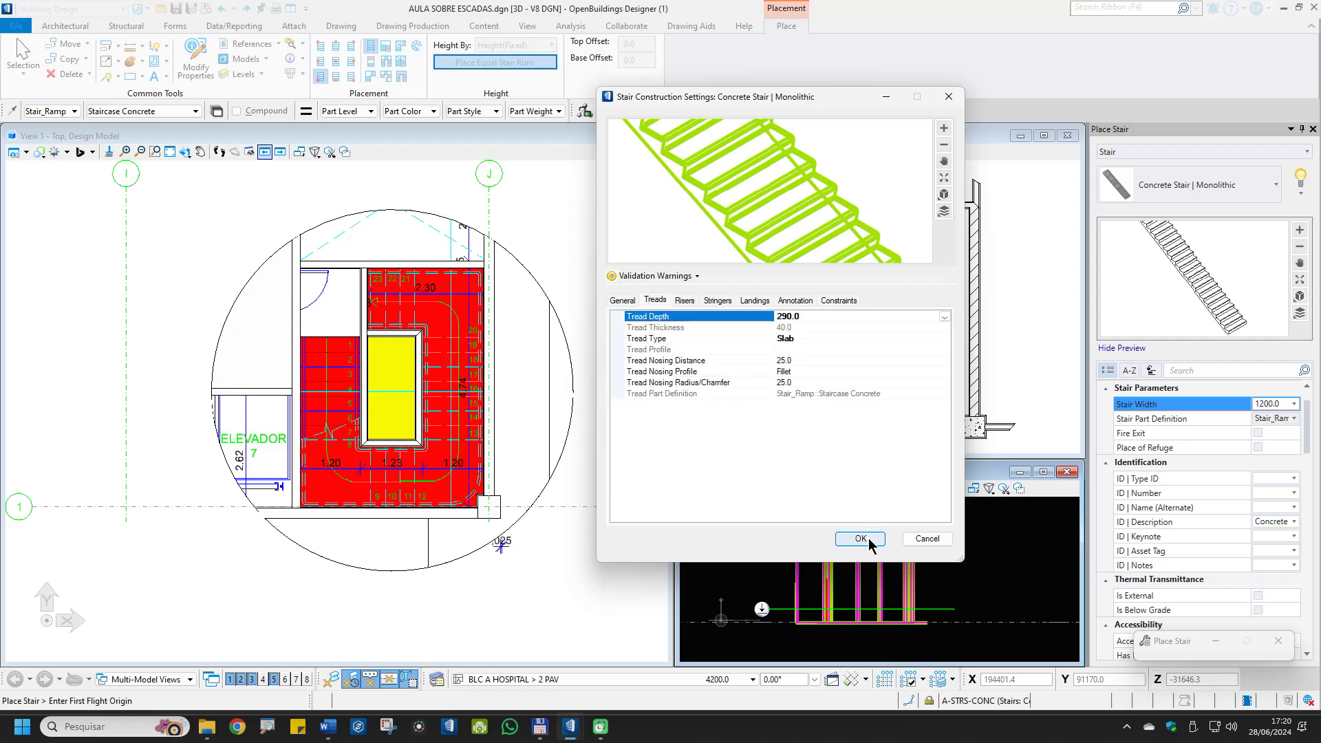
click(860, 539)
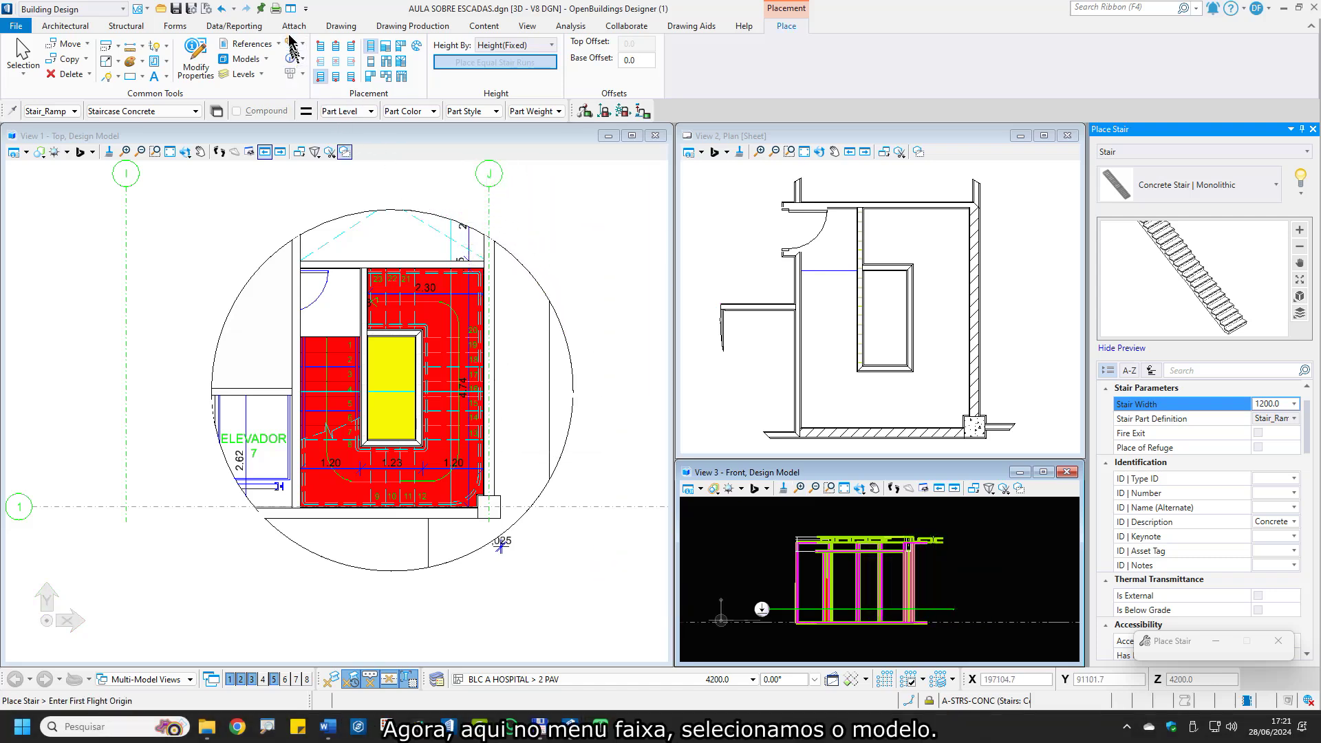
Choose the stair layout with four flights and three quarter-turn landings, keeping Place Equal Stair Runs enabled
key(ctrl+2)
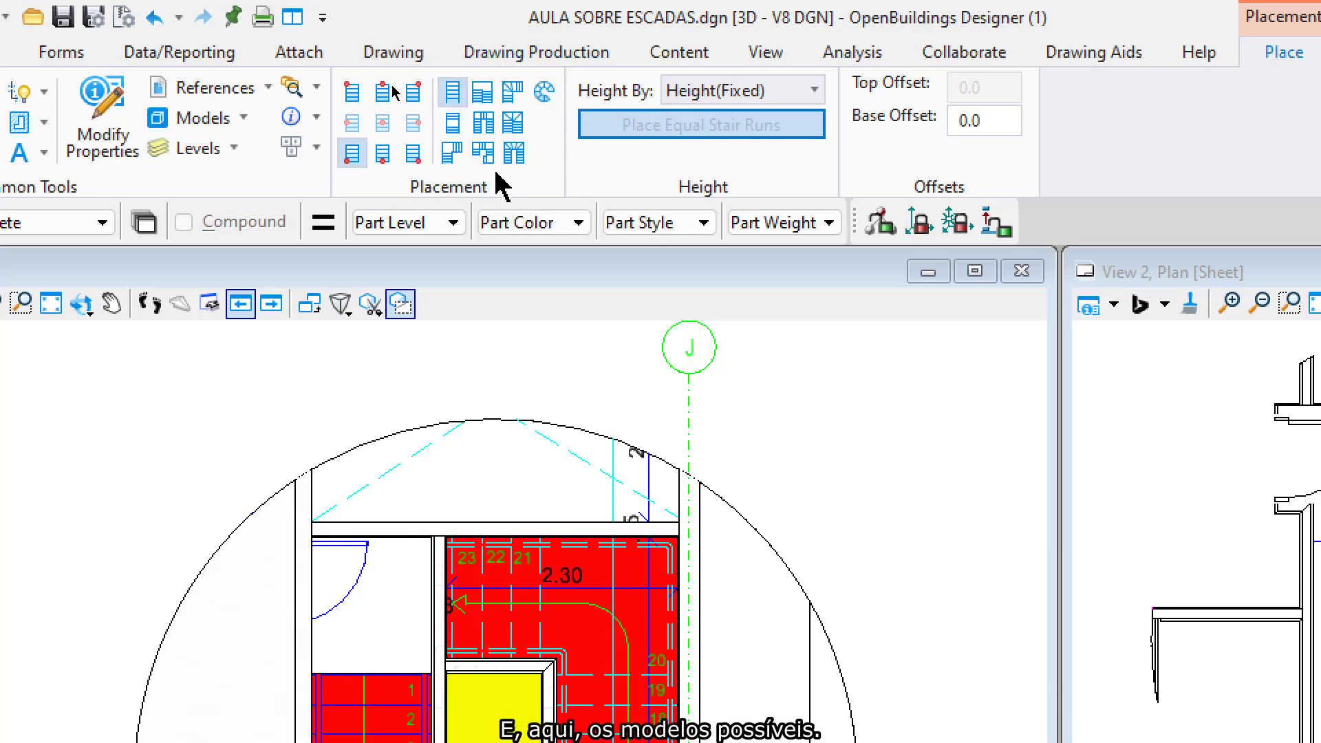
click(483, 152)
click(482, 153)
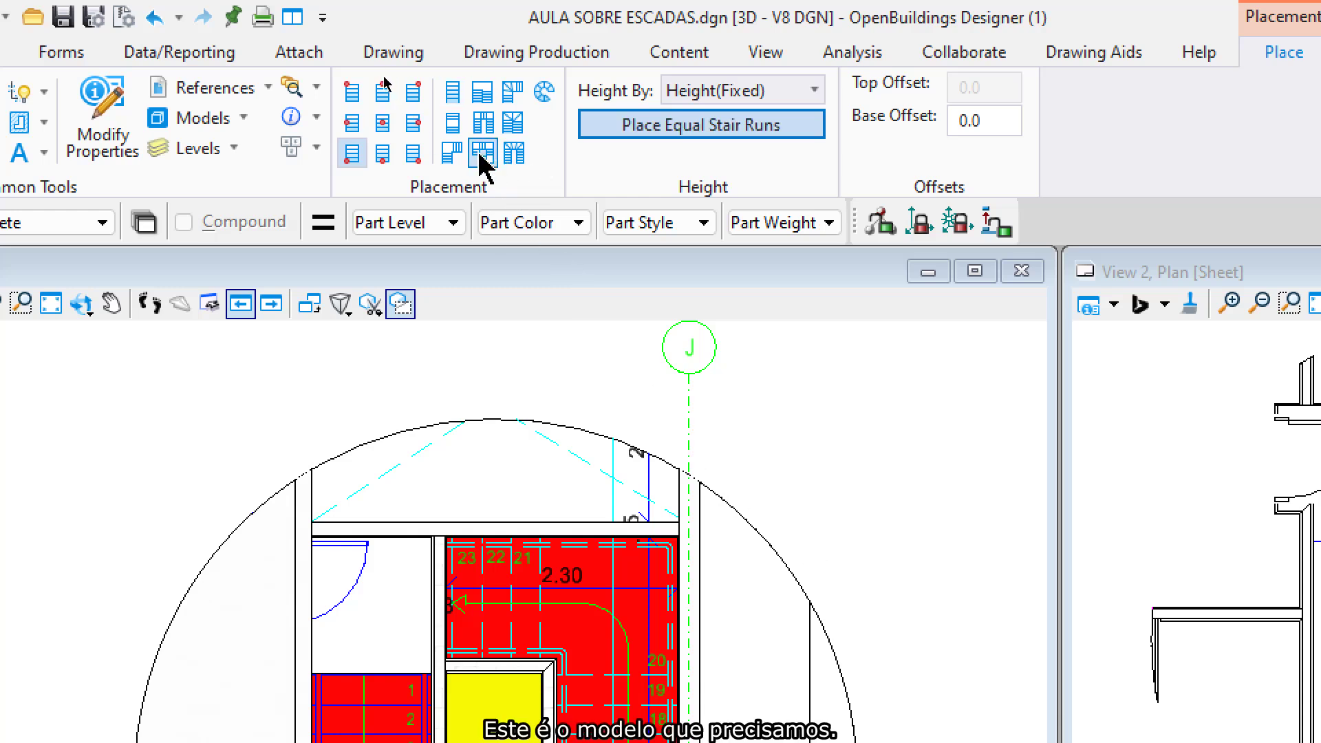
scroll(816, 523, down, 5)
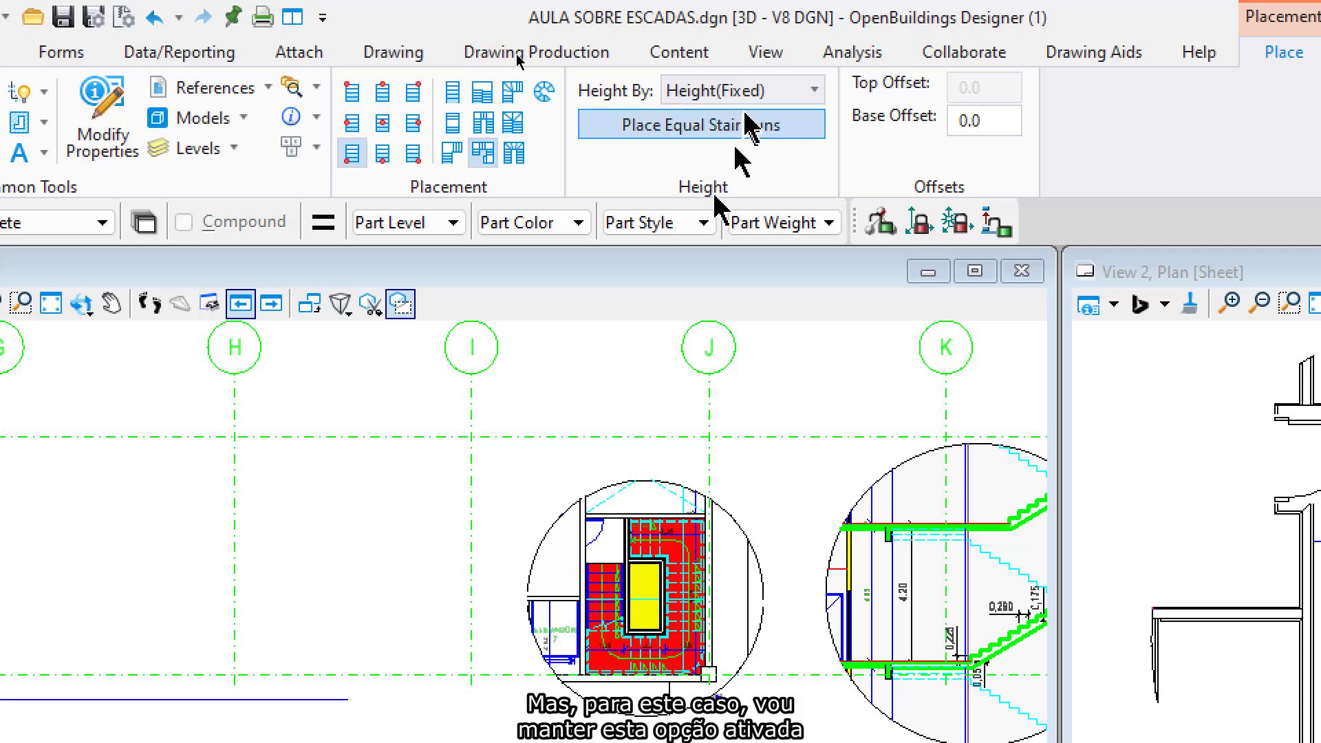
click(686, 126)
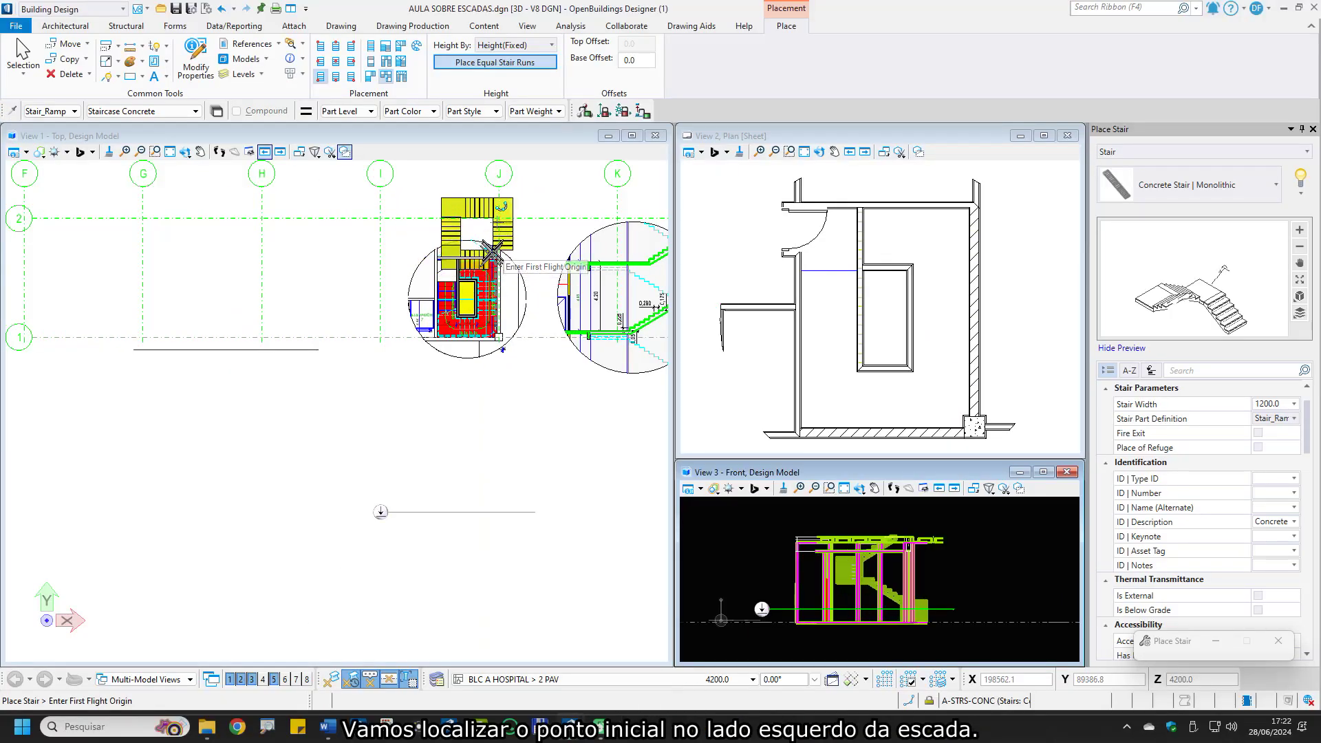
Start the first flight at the wall corner beside tread 1 of the reference plan and direct it along the wall towards grid axis 1
scroll(700, 483, up, 5)
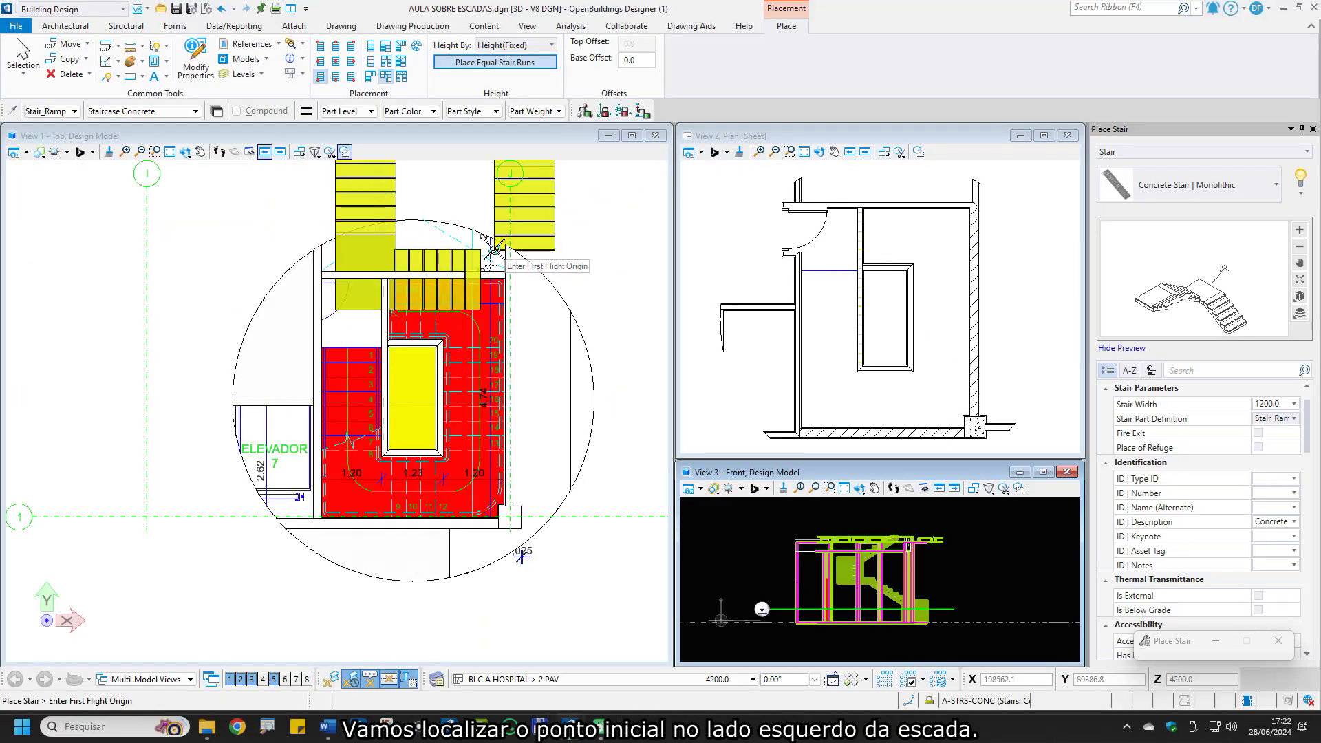
scroll(401, 280, up, 3)
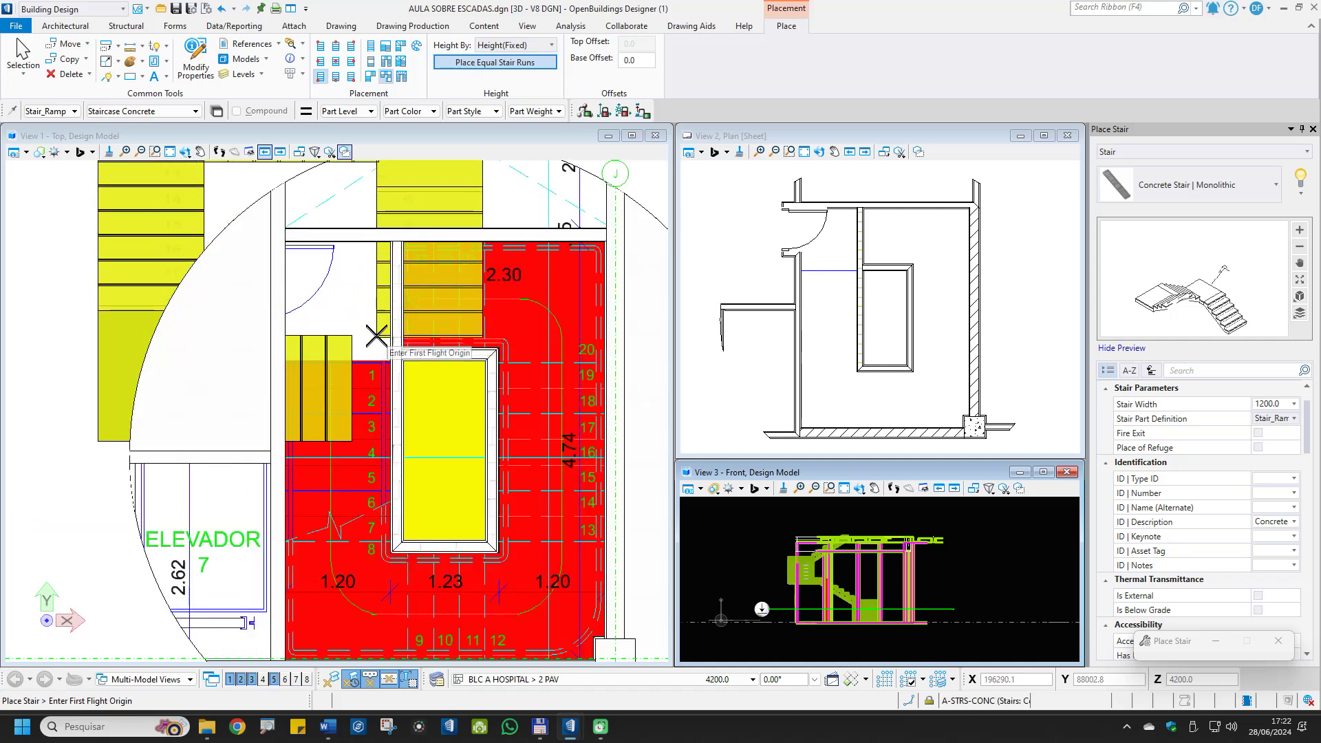
scroll(386, 342, up, 3)
scroll(392, 358, up, 2)
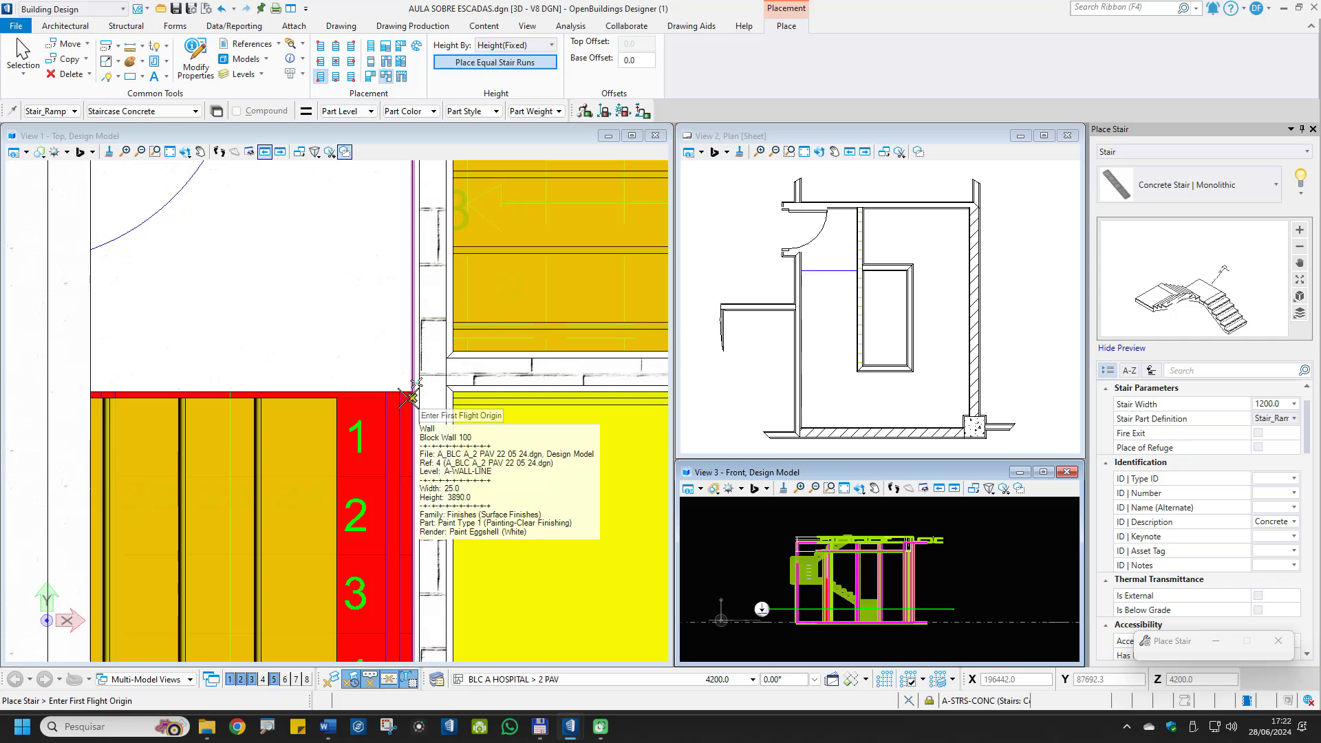
click(410, 399)
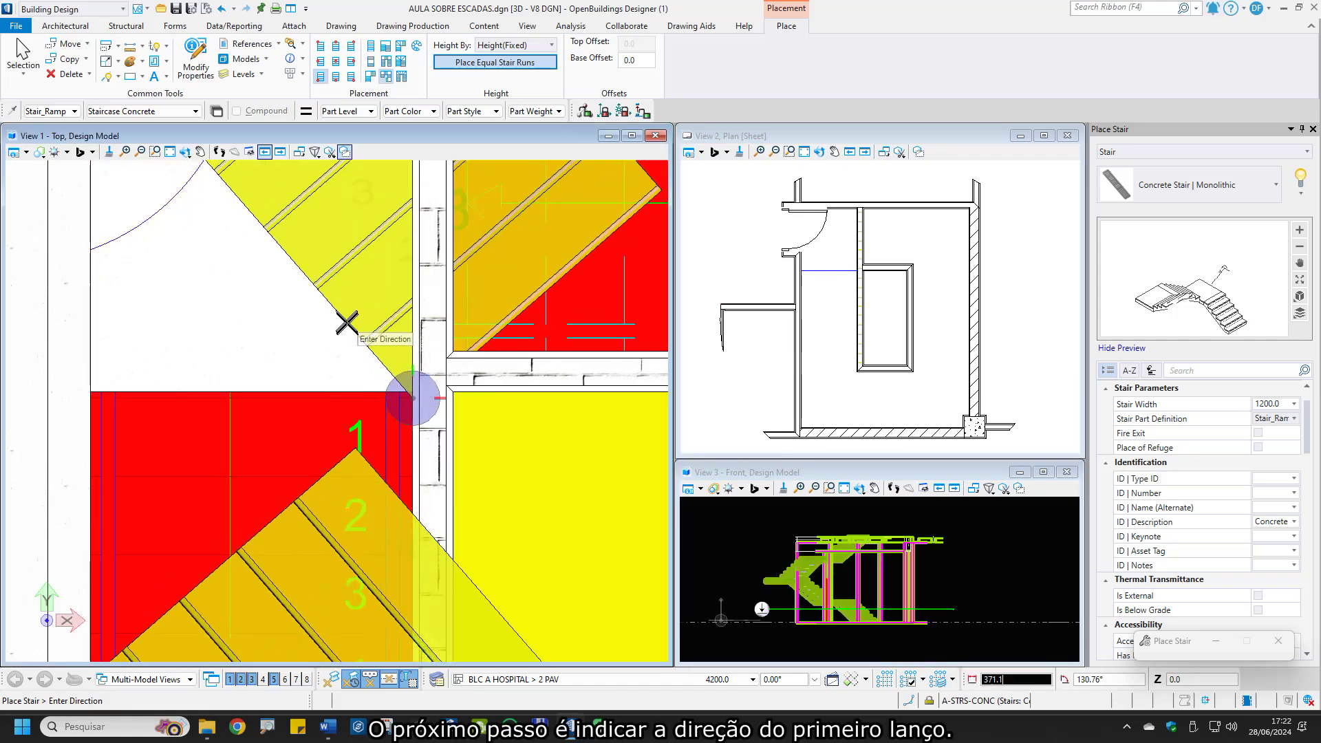
scroll(342, 301, down, 3)
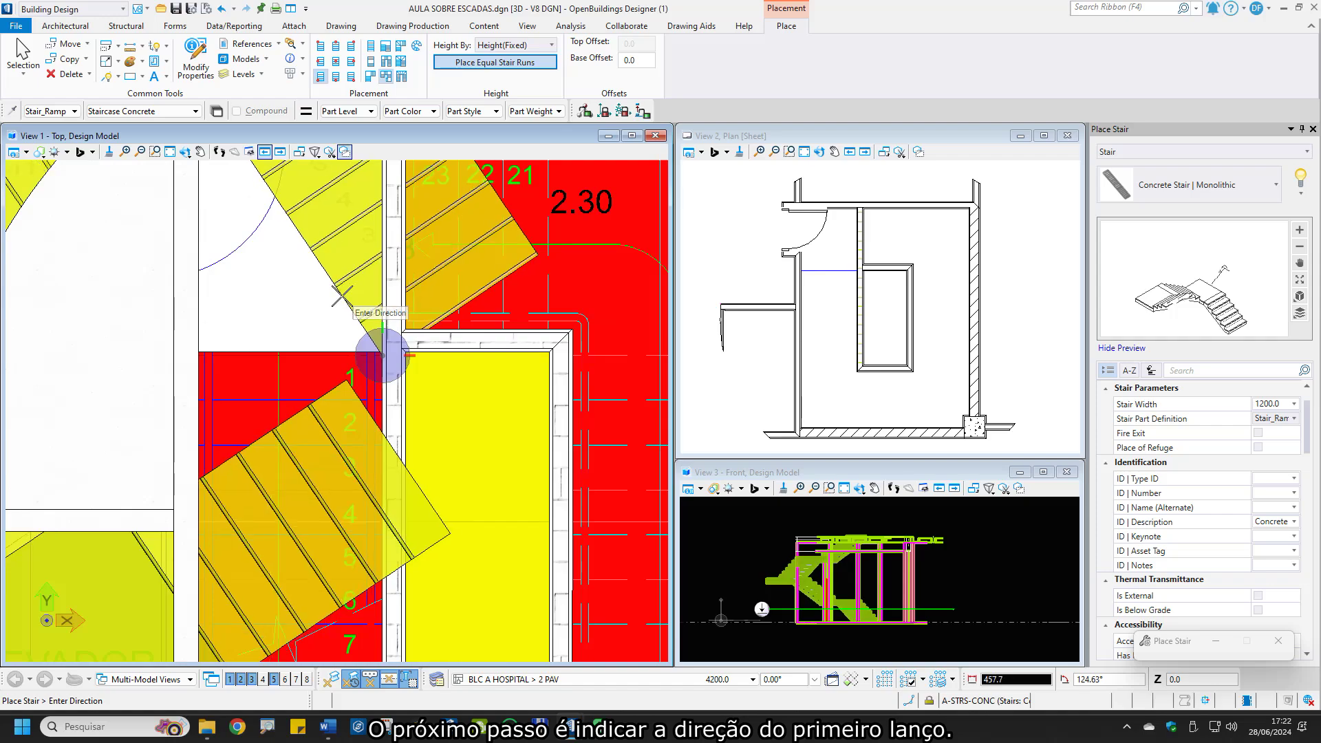
scroll(318, 314, down, 2)
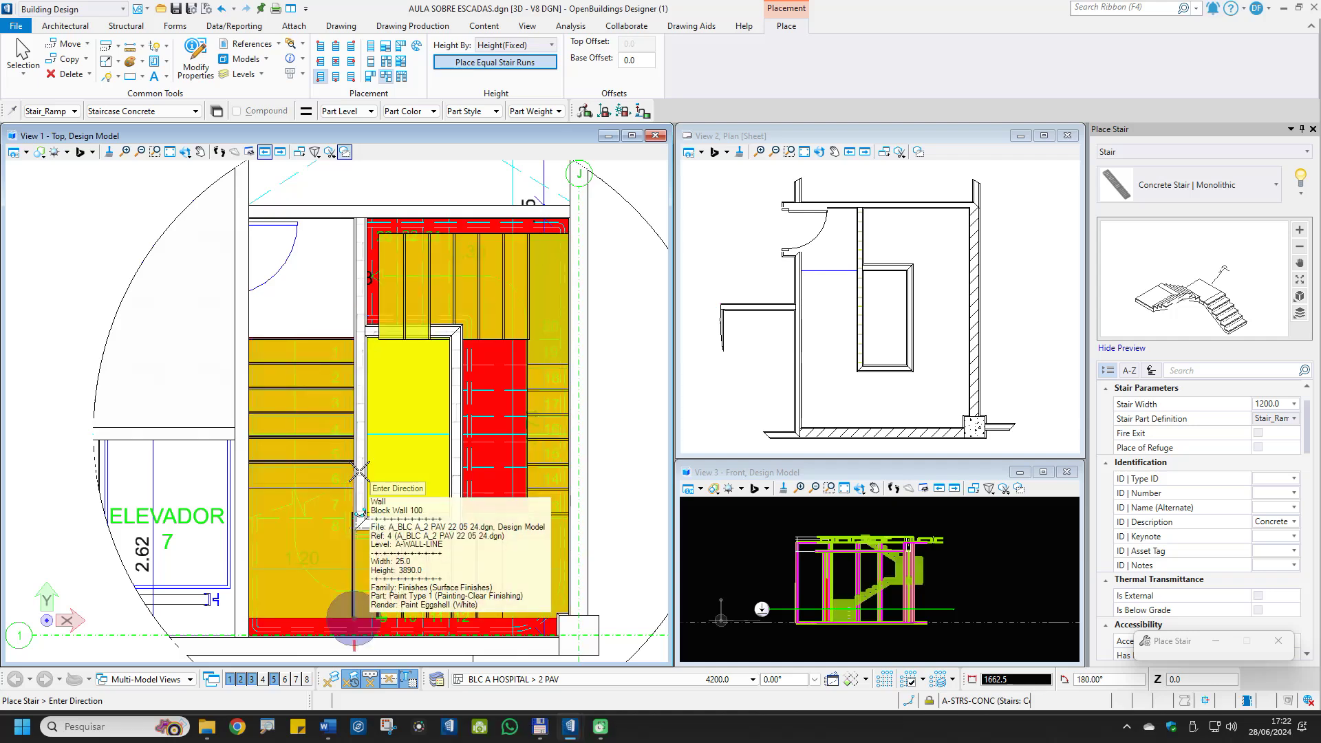
Turn the second, third and fourth flights to the left around the stairwell and finish placing the stair
scroll(359, 447, down, 2)
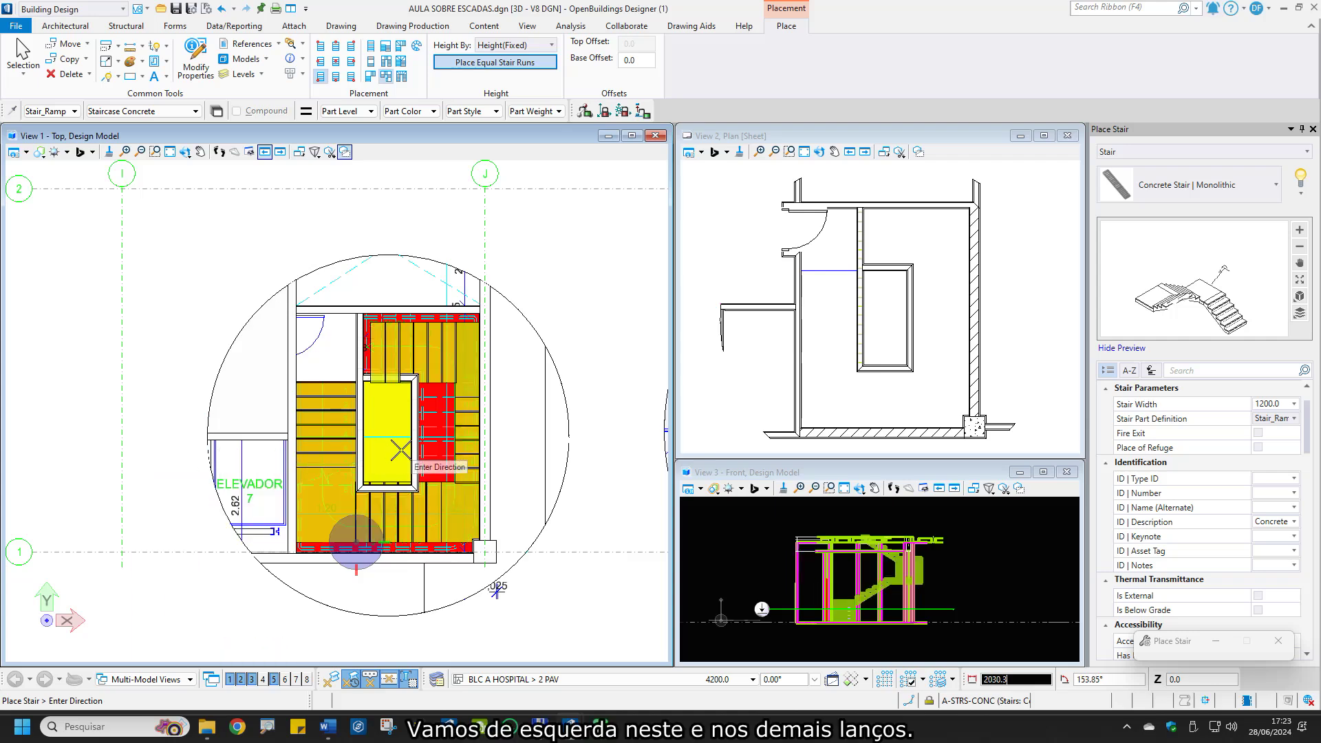
click(520, 447)
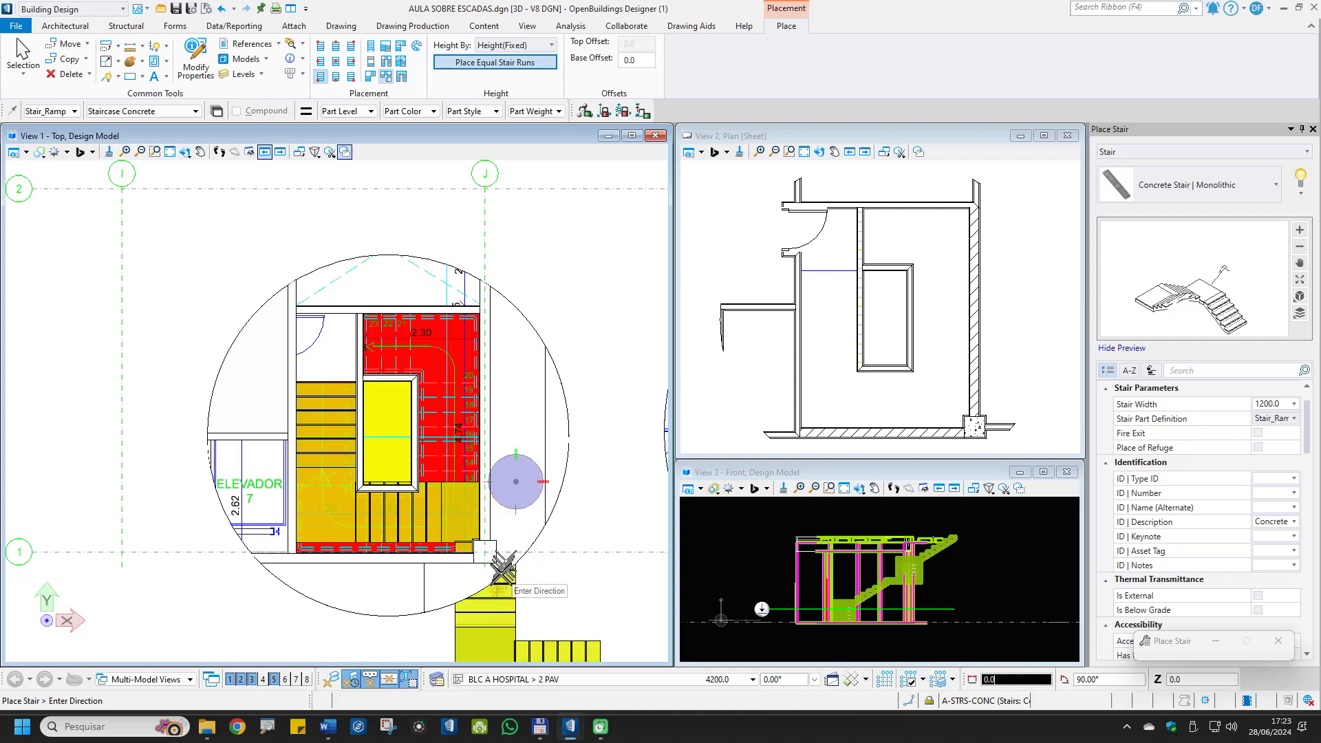
click(507, 432)
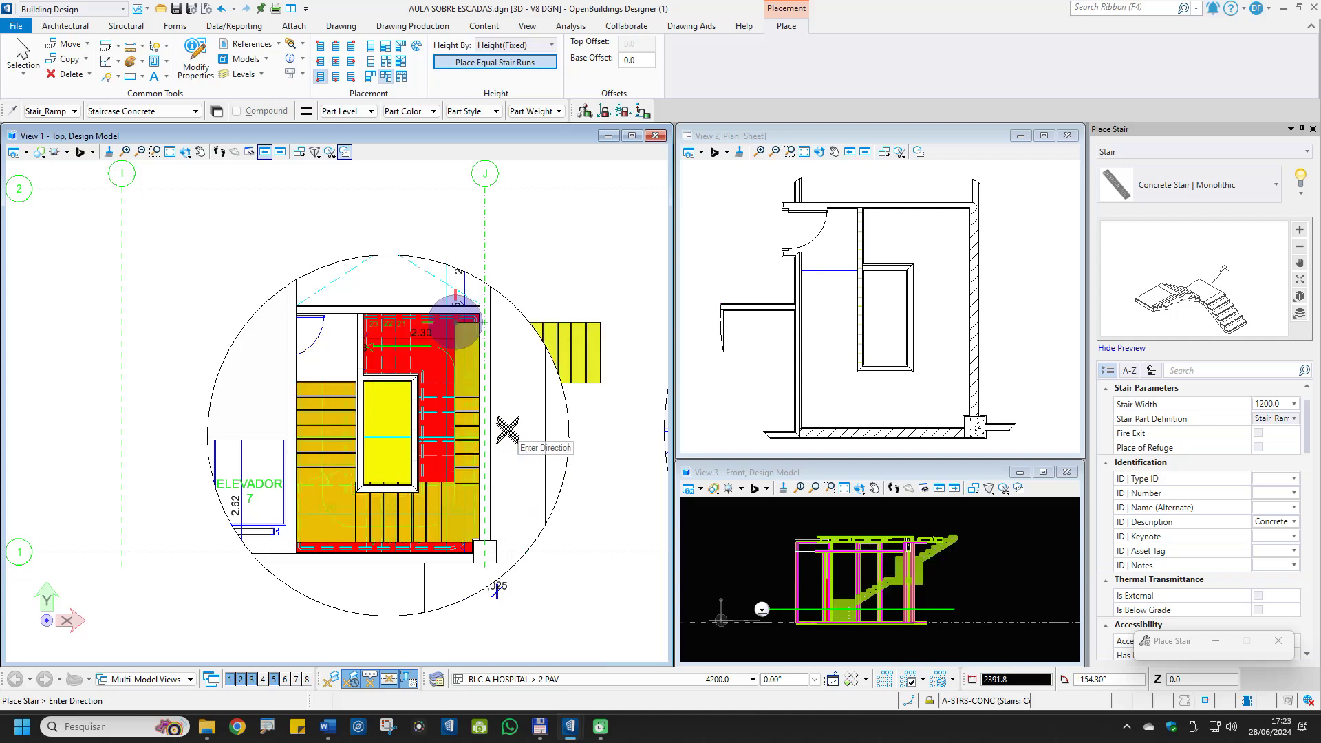
click(383, 339)
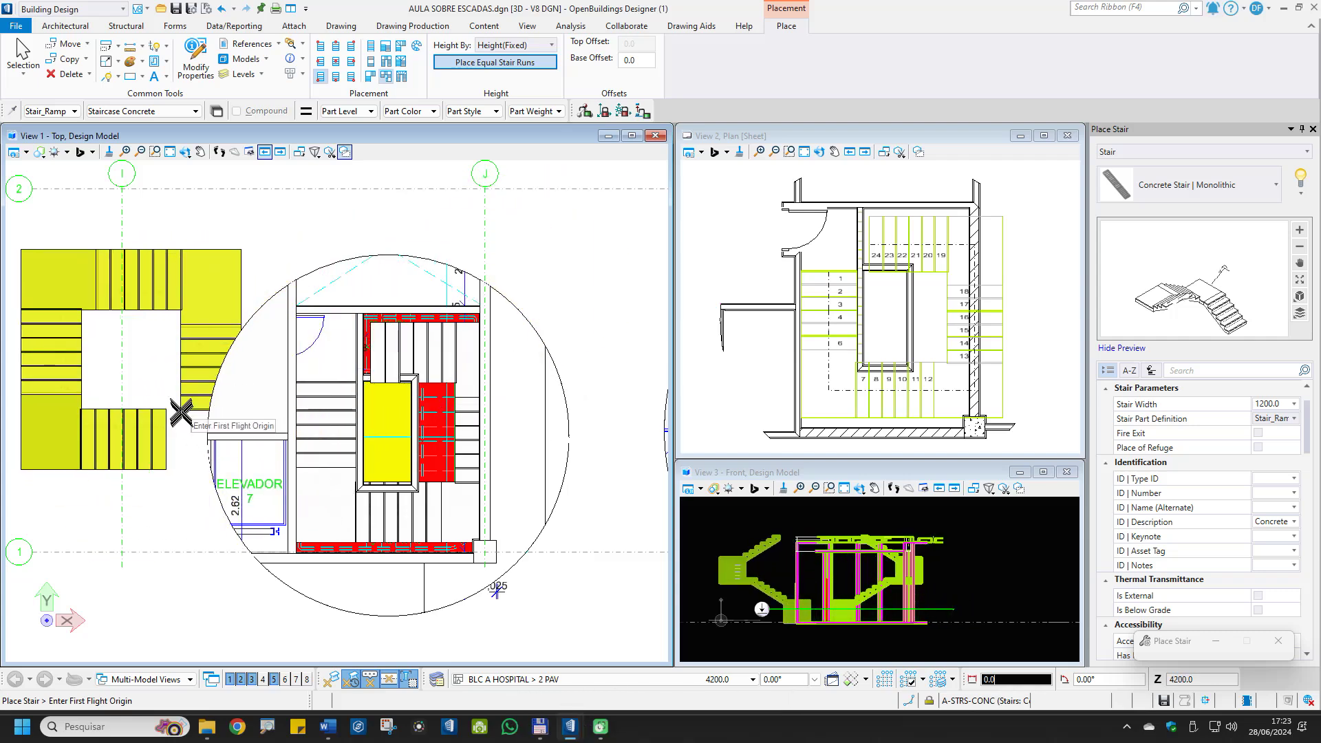
right_click(178, 408)
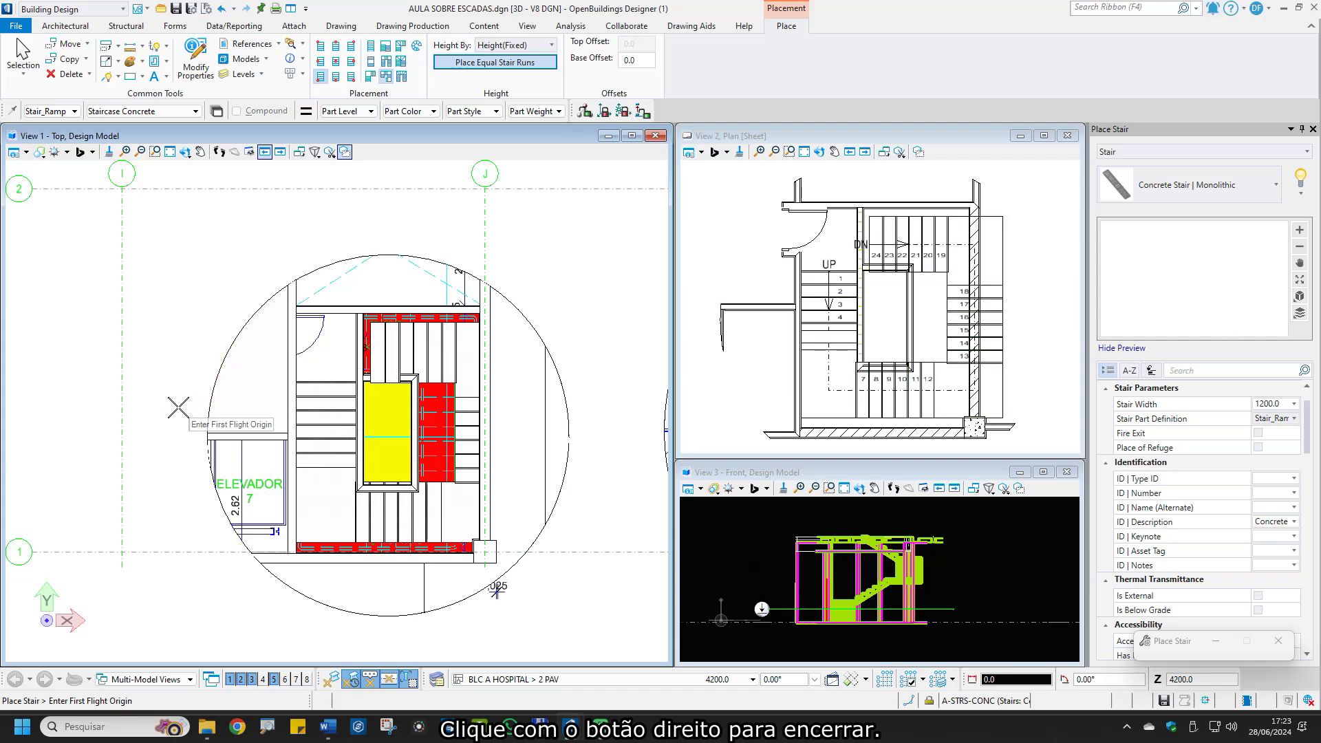
right_click(873, 599)
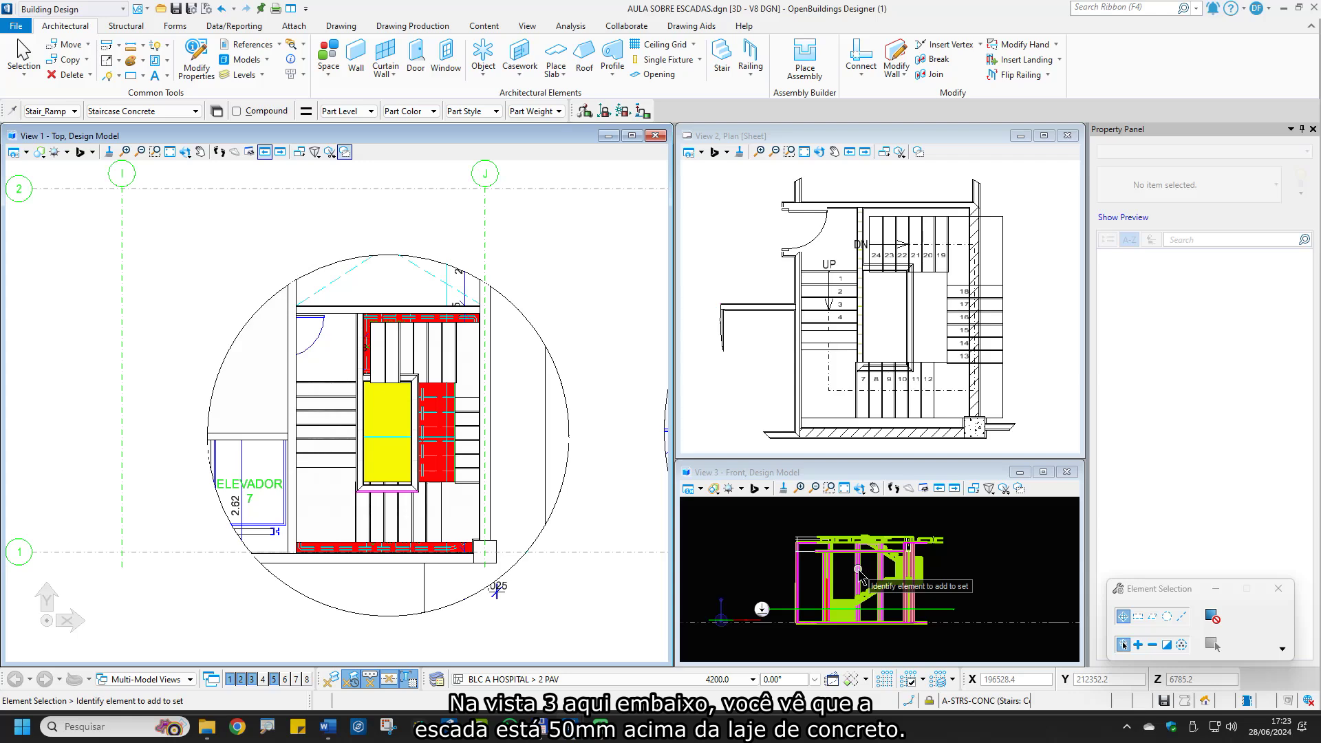
Check the top of the stair against the concrete slab in the front view, and isolate the stair in the plan view with Displayset Set
scroll(860, 574, up, 2)
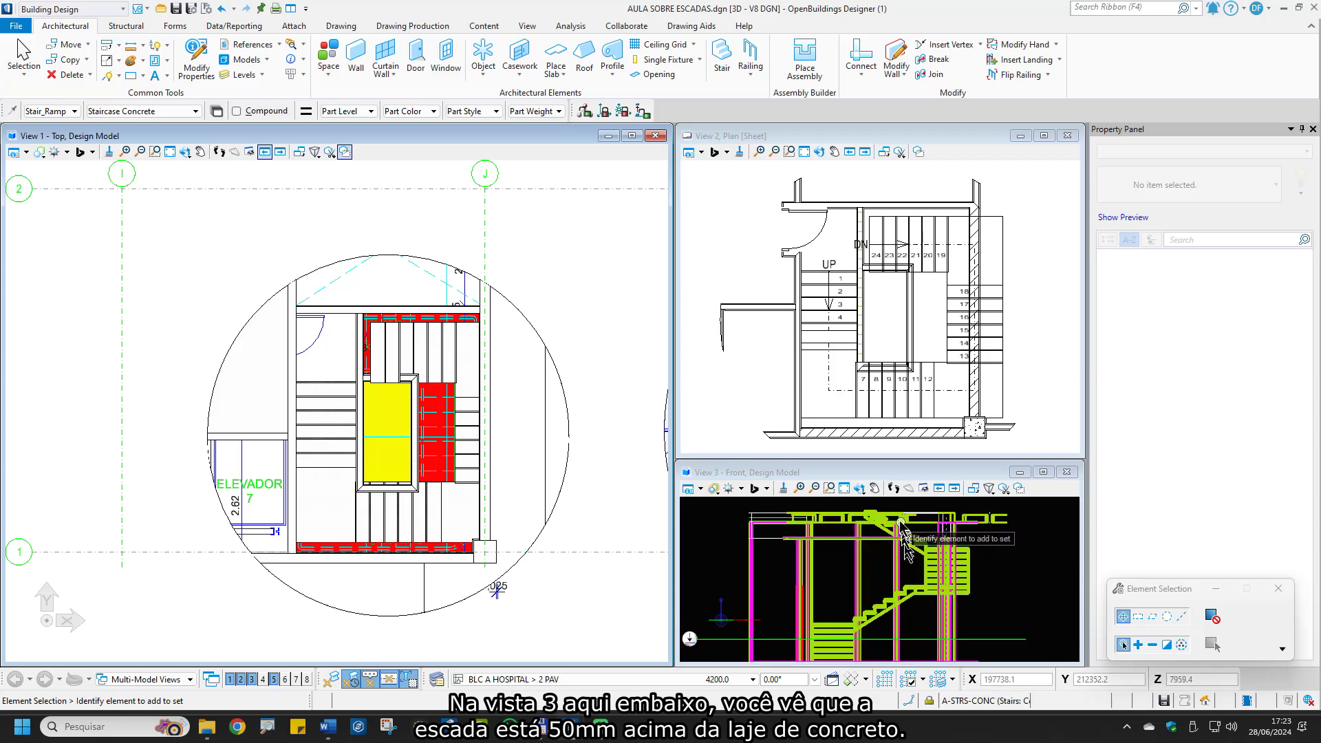
scroll(881, 509, up, 2)
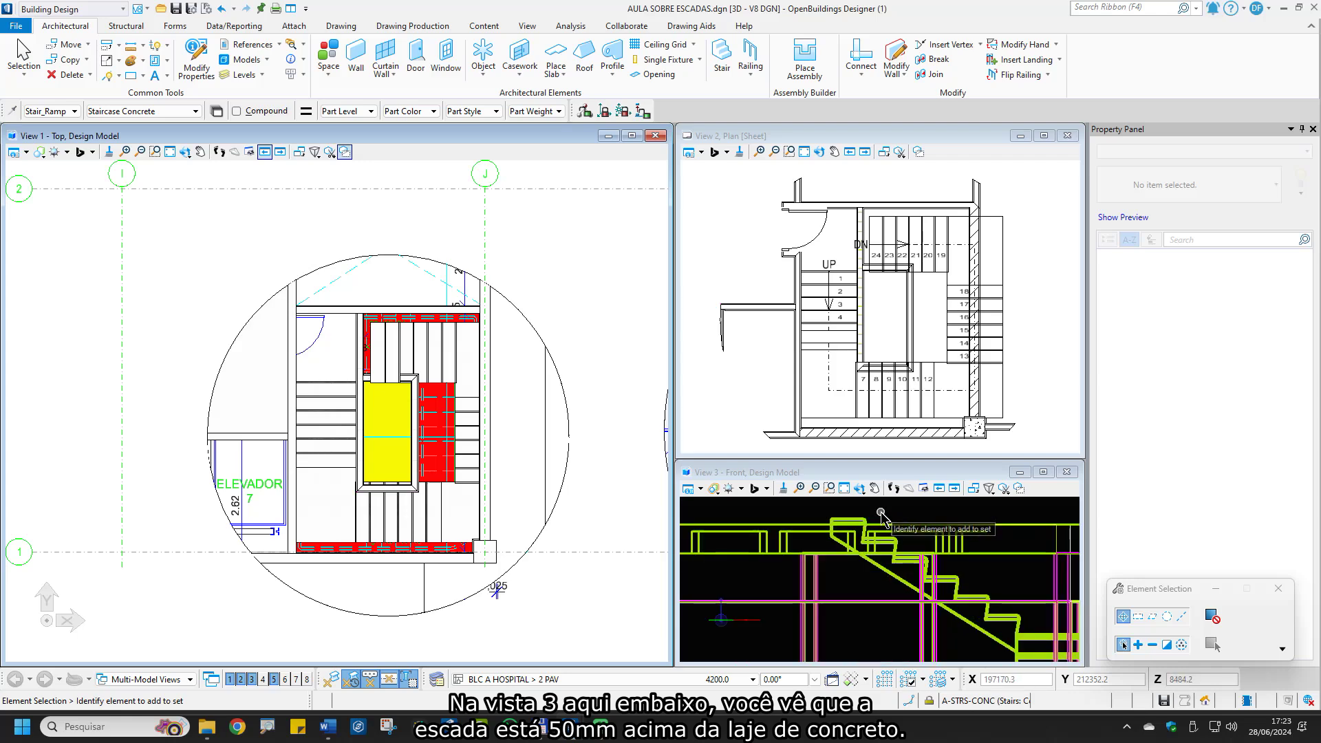
scroll(846, 518, up, 2)
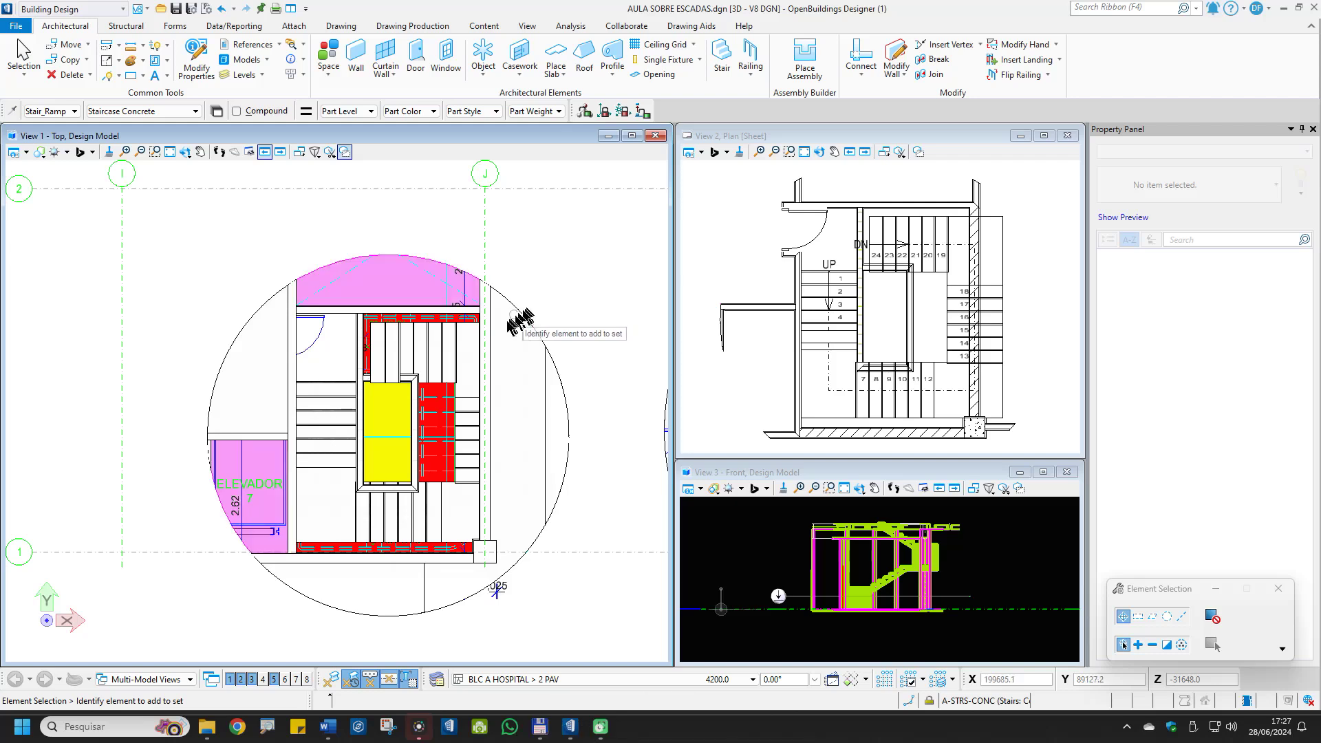
click(454, 354)
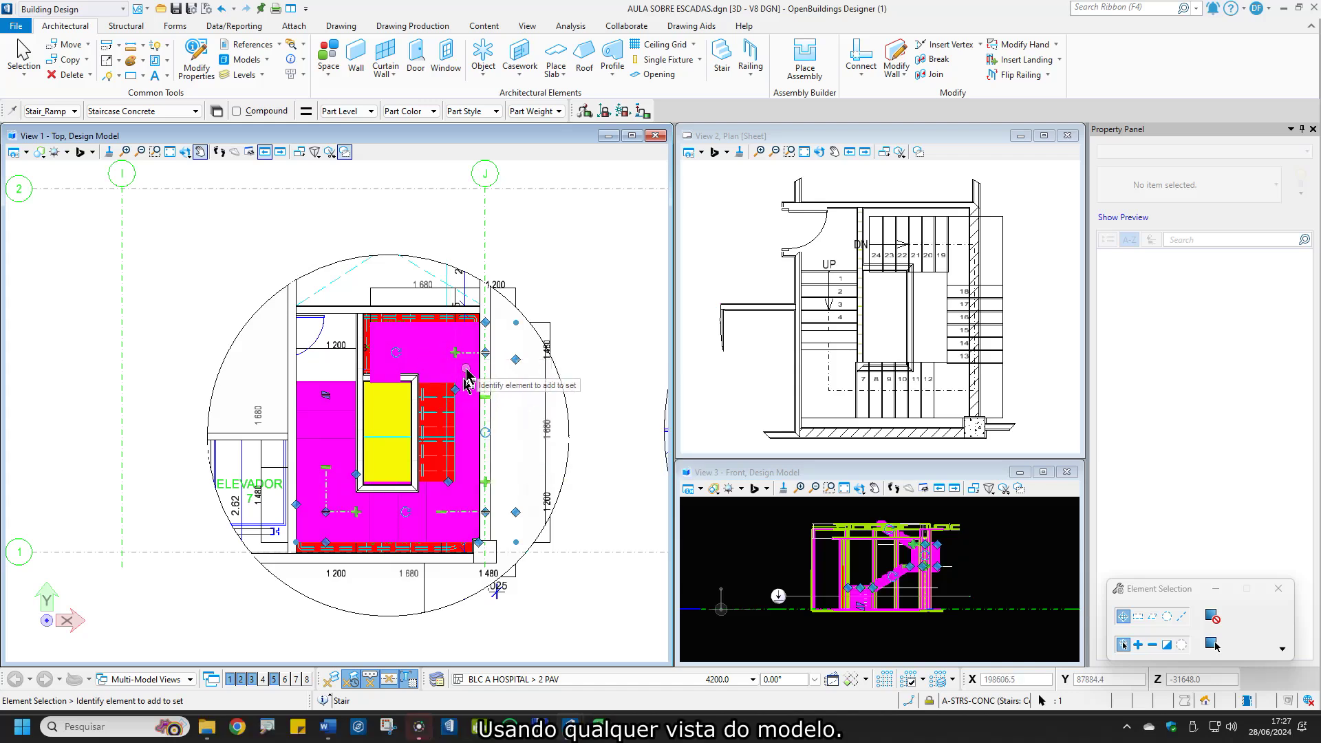
right_click(581, 278)
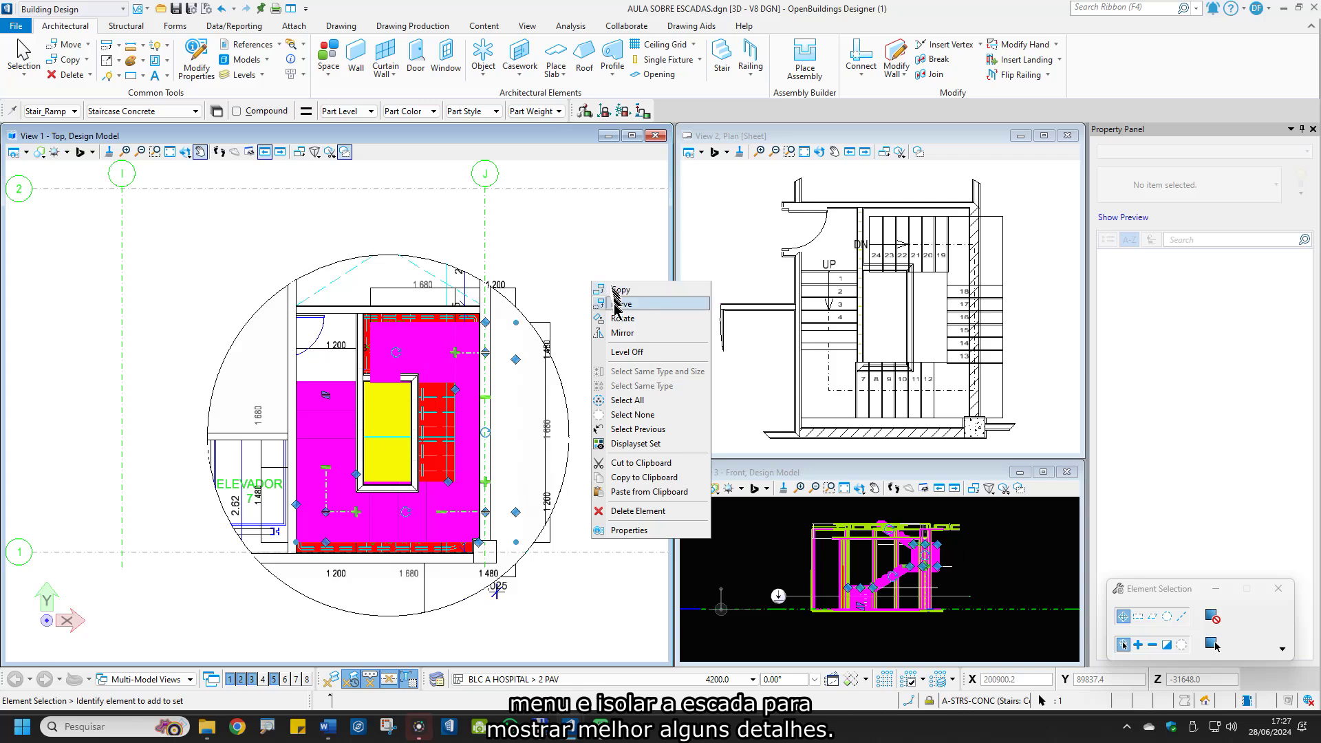
click(663, 445)
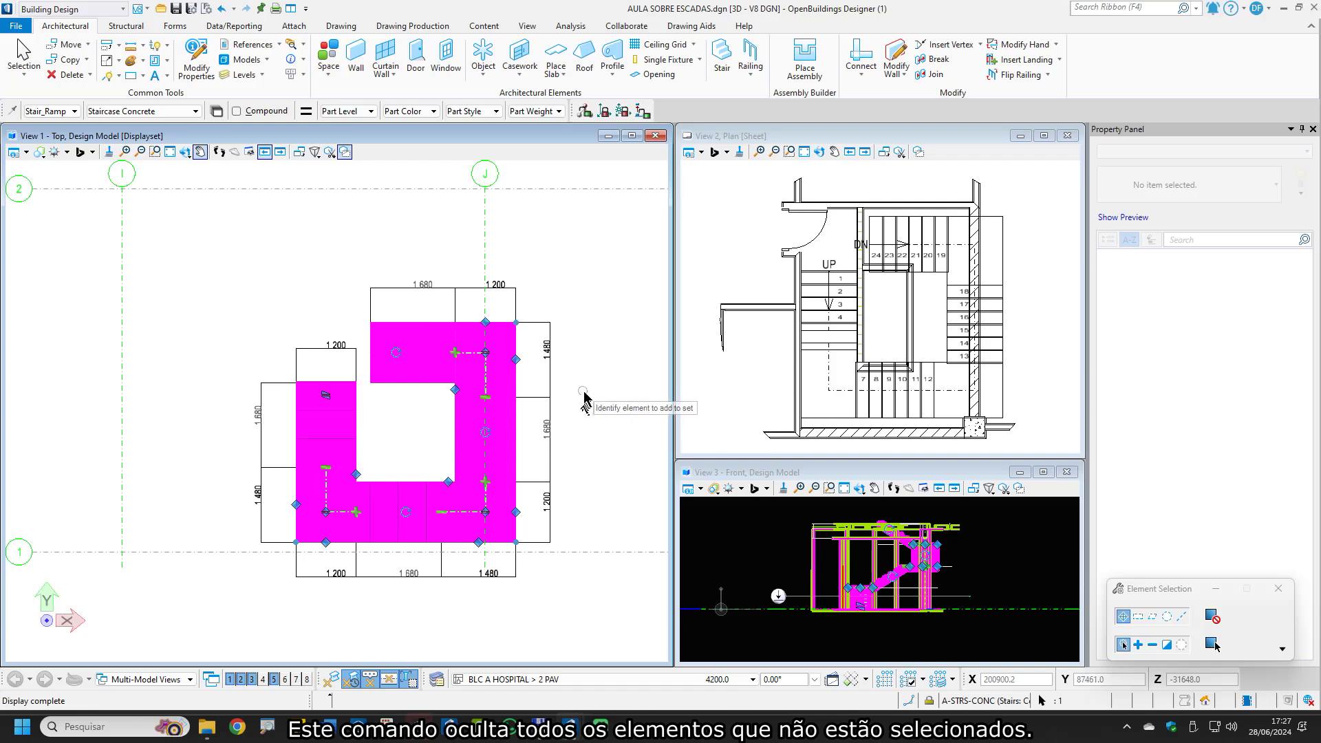
click(588, 396)
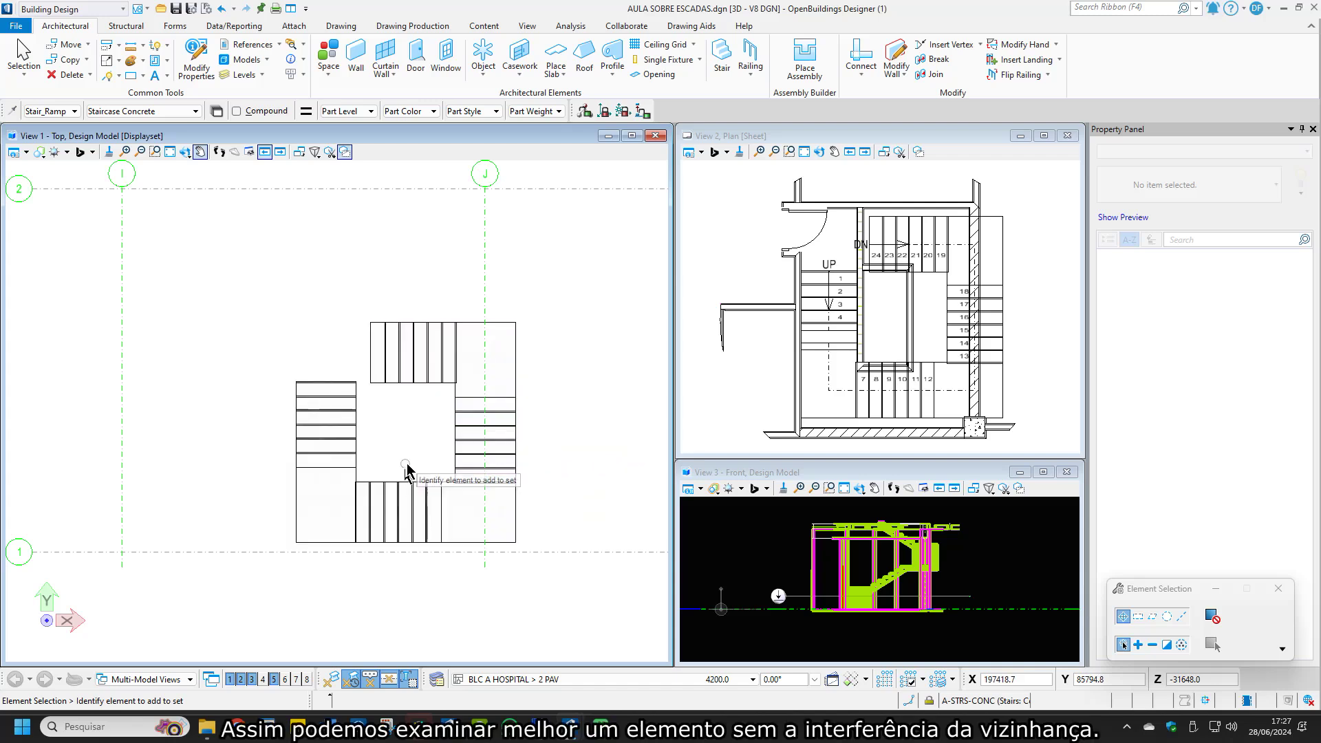
Remove the landing extension where the flights arrive, using the arrival handle on the middle landing in a 3D view, and deselect the stair
shift+middle_drag(406, 502, 538, 344)
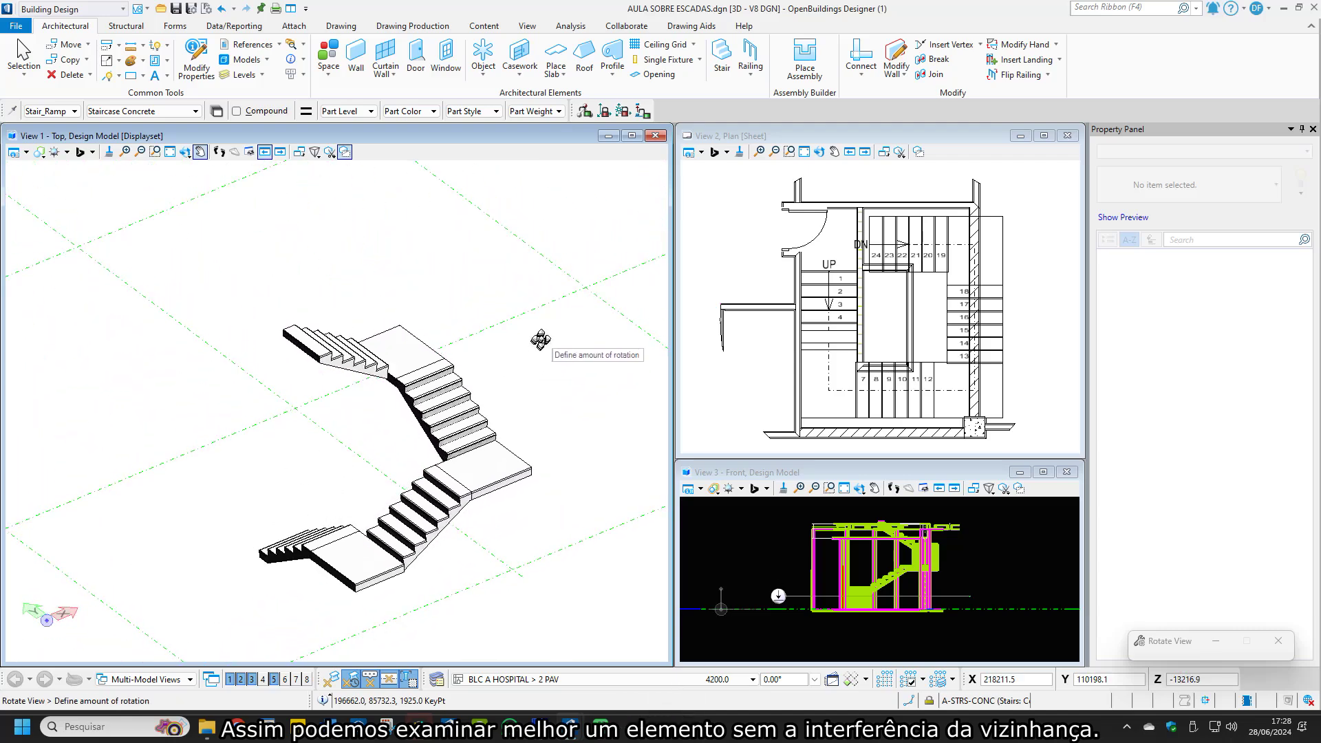
scroll(539, 346, up, 3)
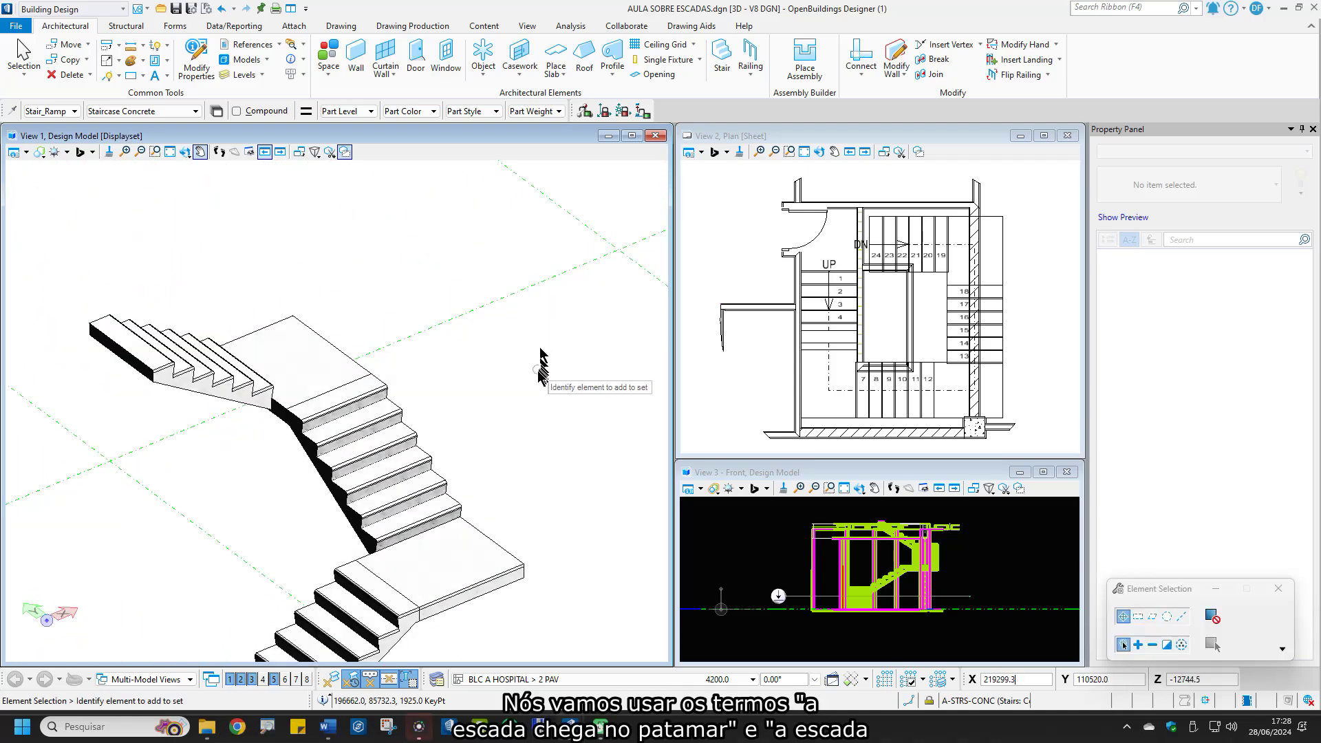
scroll(497, 314, down, 2)
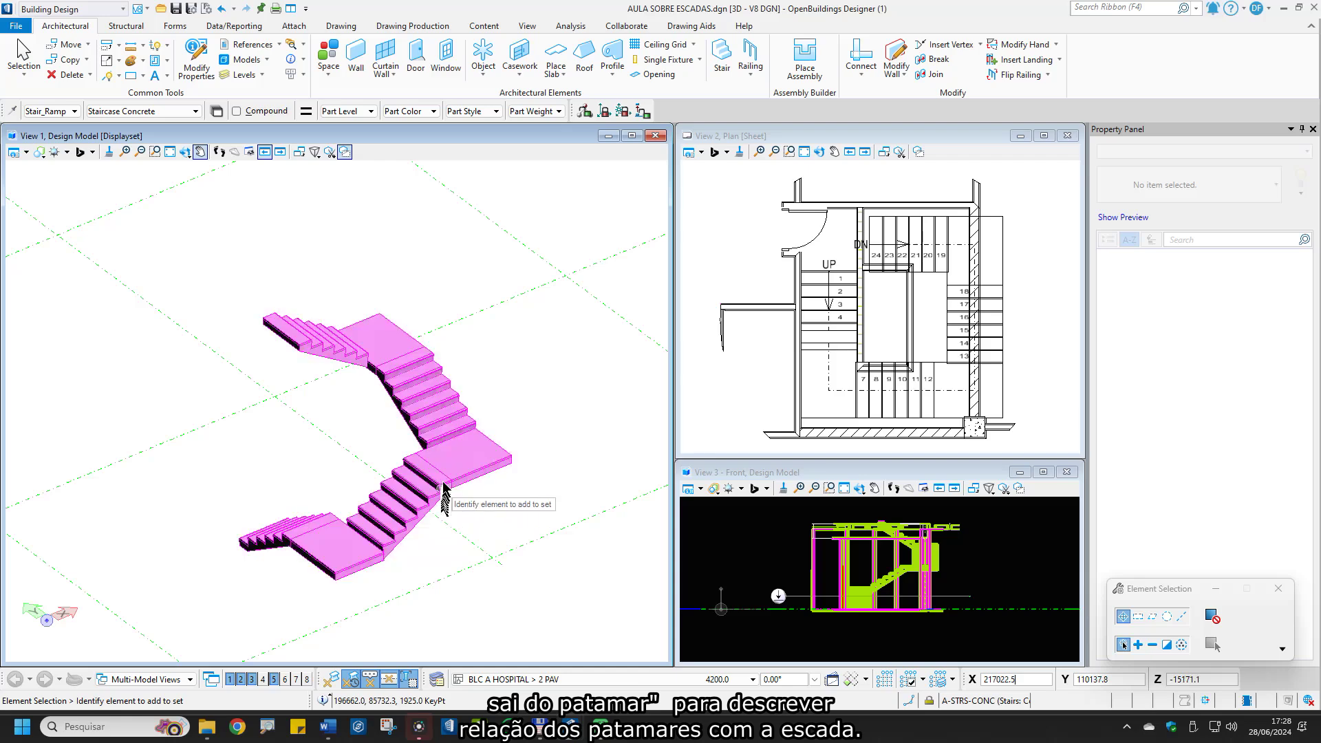
scroll(433, 485, up, 3)
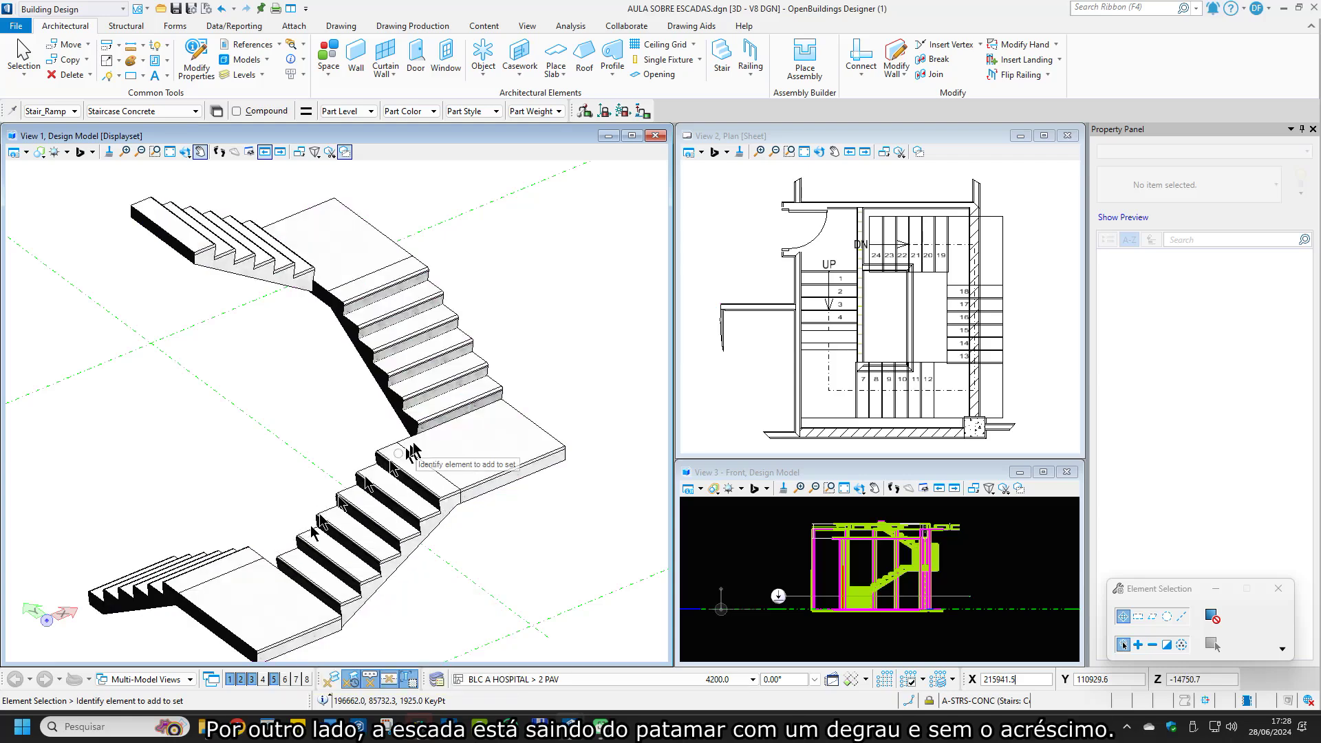
click(486, 397)
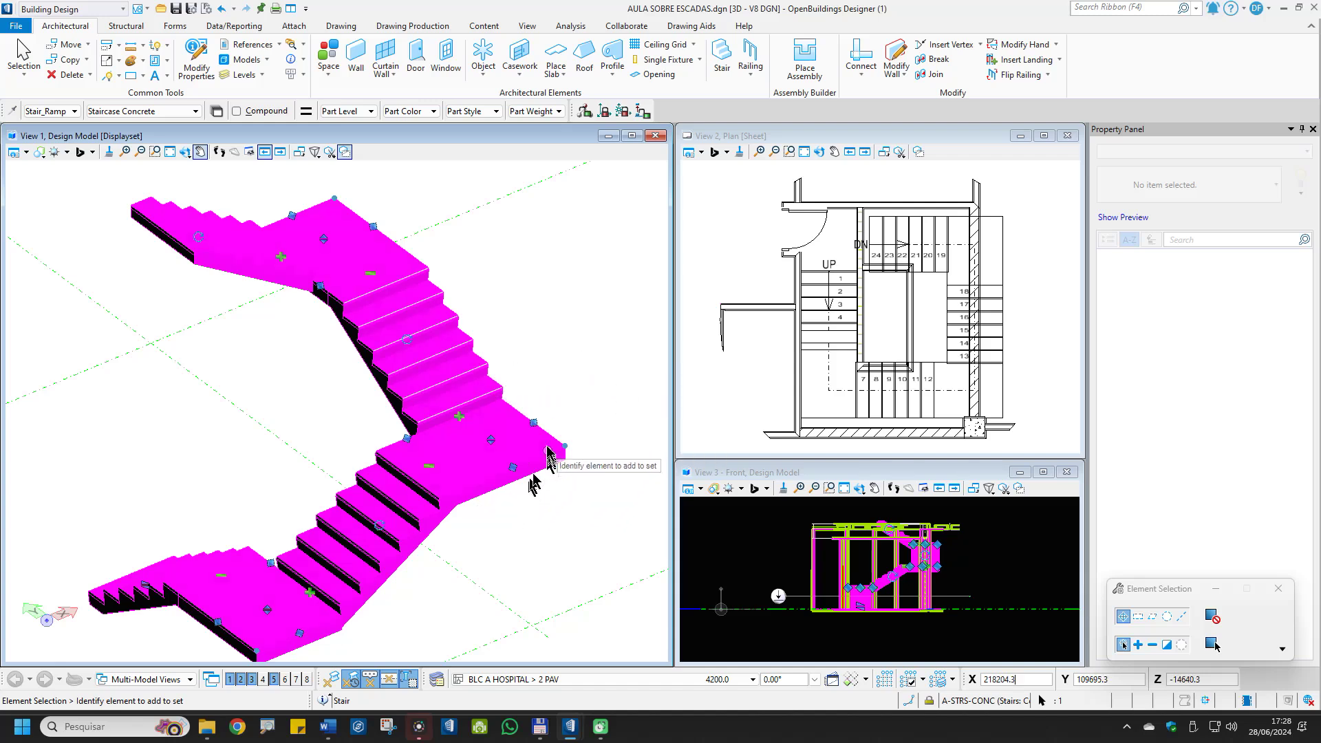
click(429, 467)
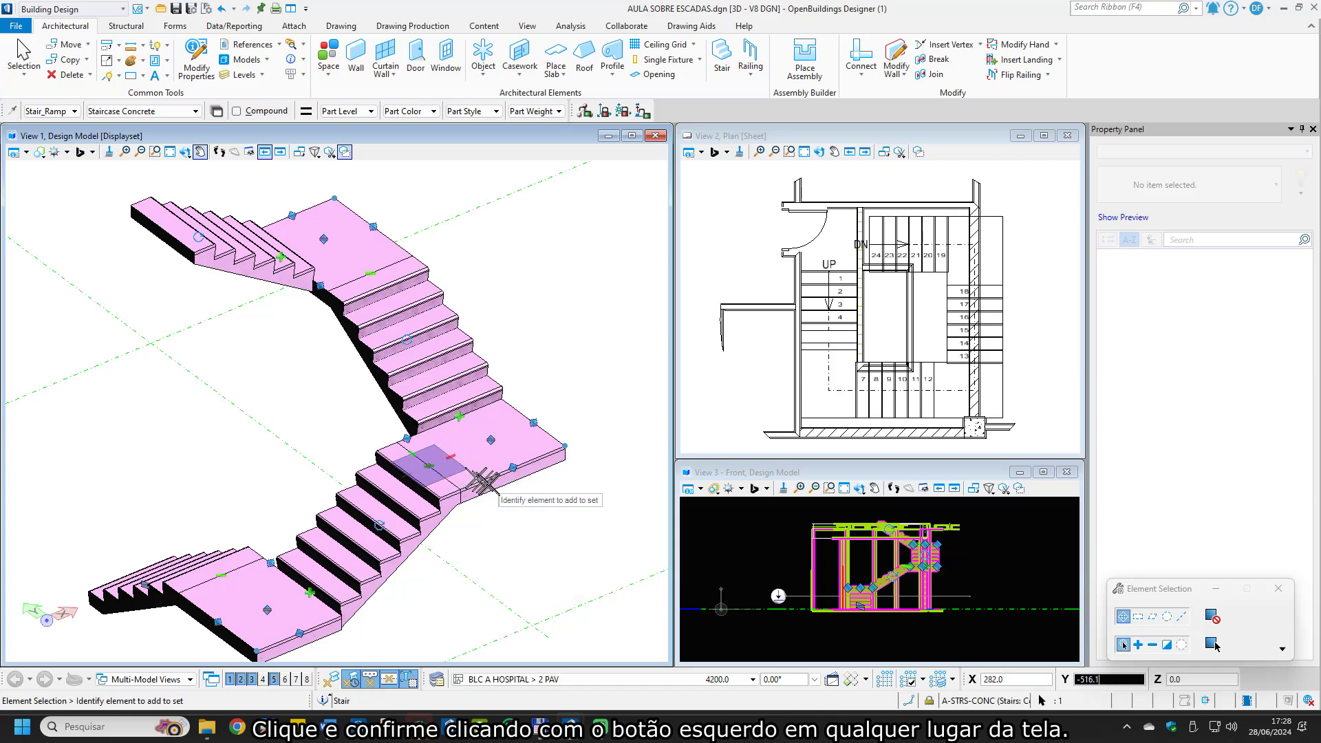
click(507, 499)
click(510, 498)
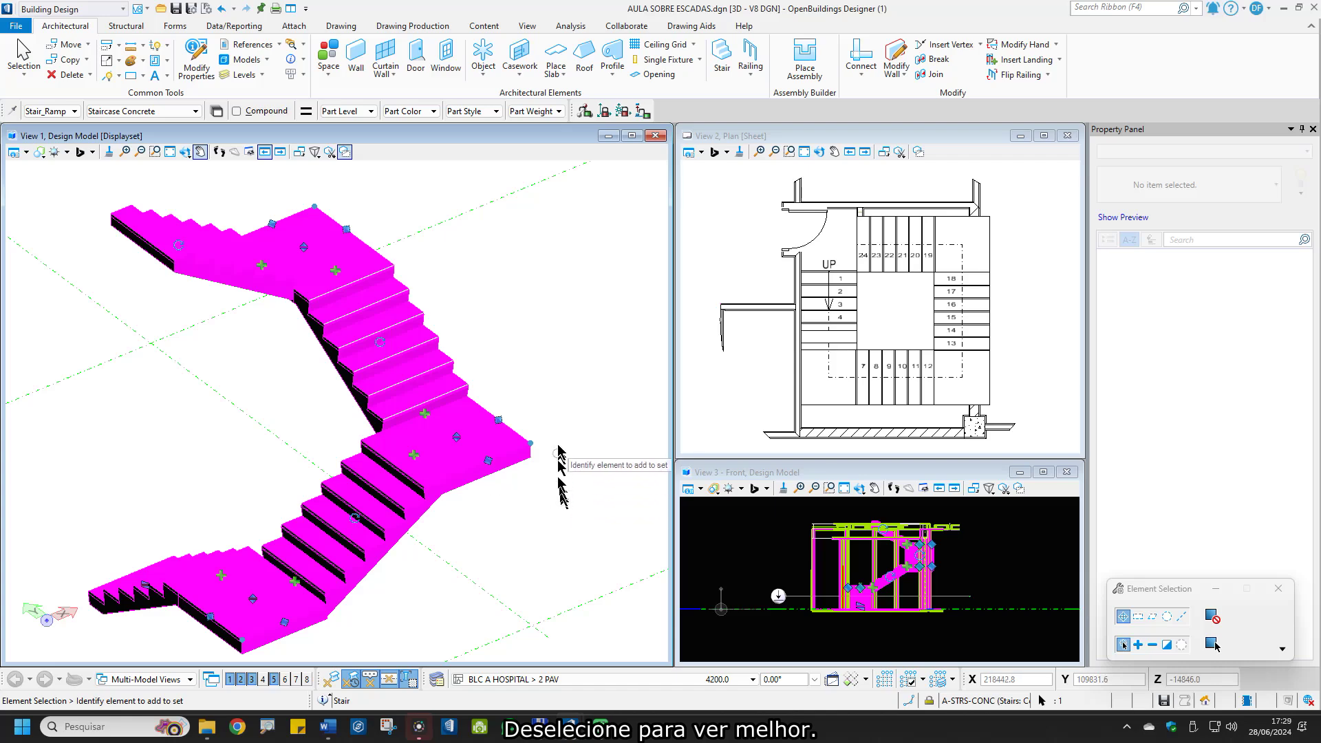
click(559, 419)
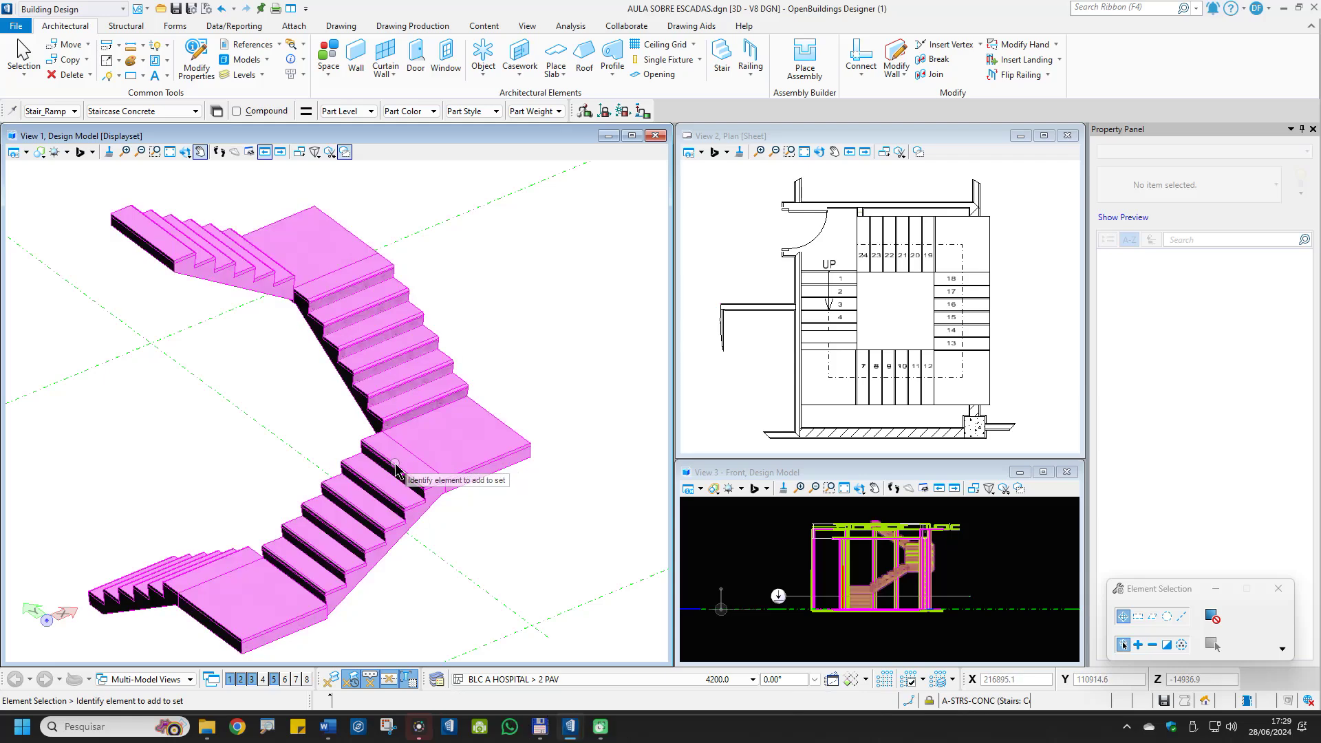
Open the isolated concrete stair for editing with Modify Stair
mouse_move(398, 468)
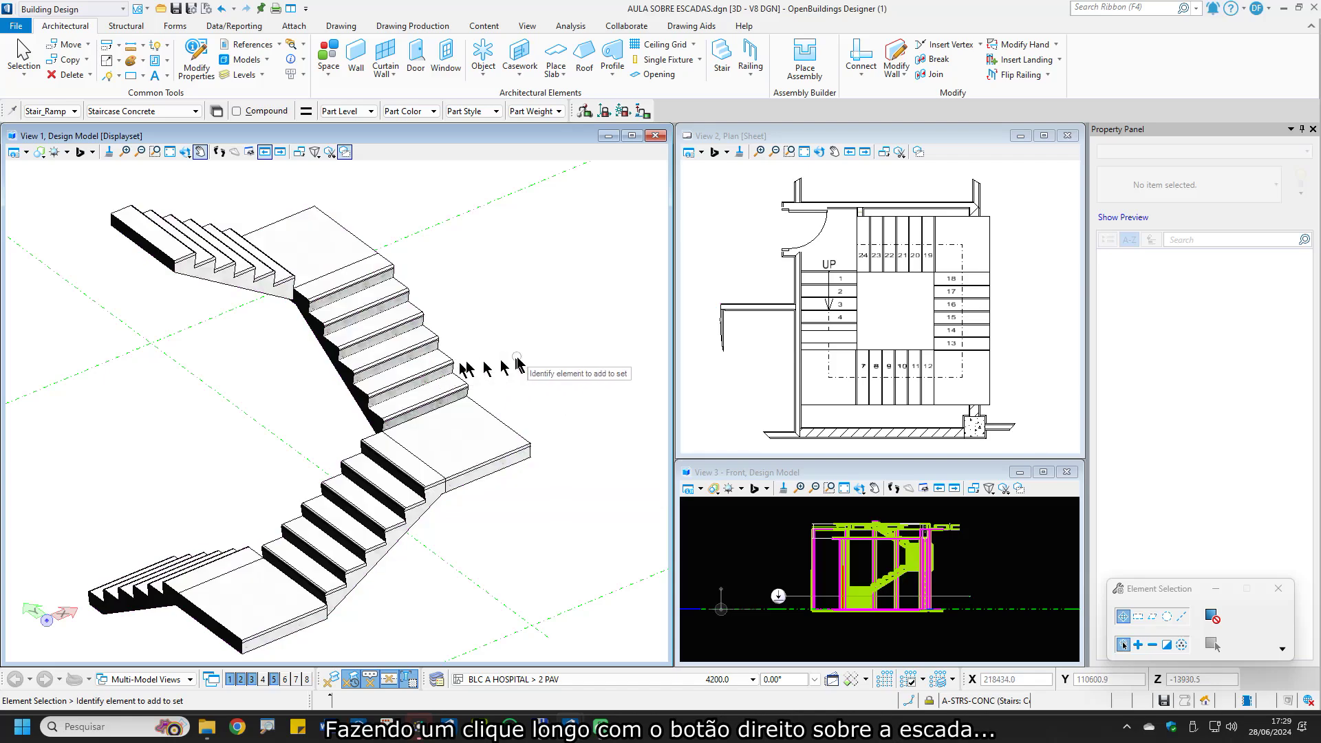
right_click(422, 379)
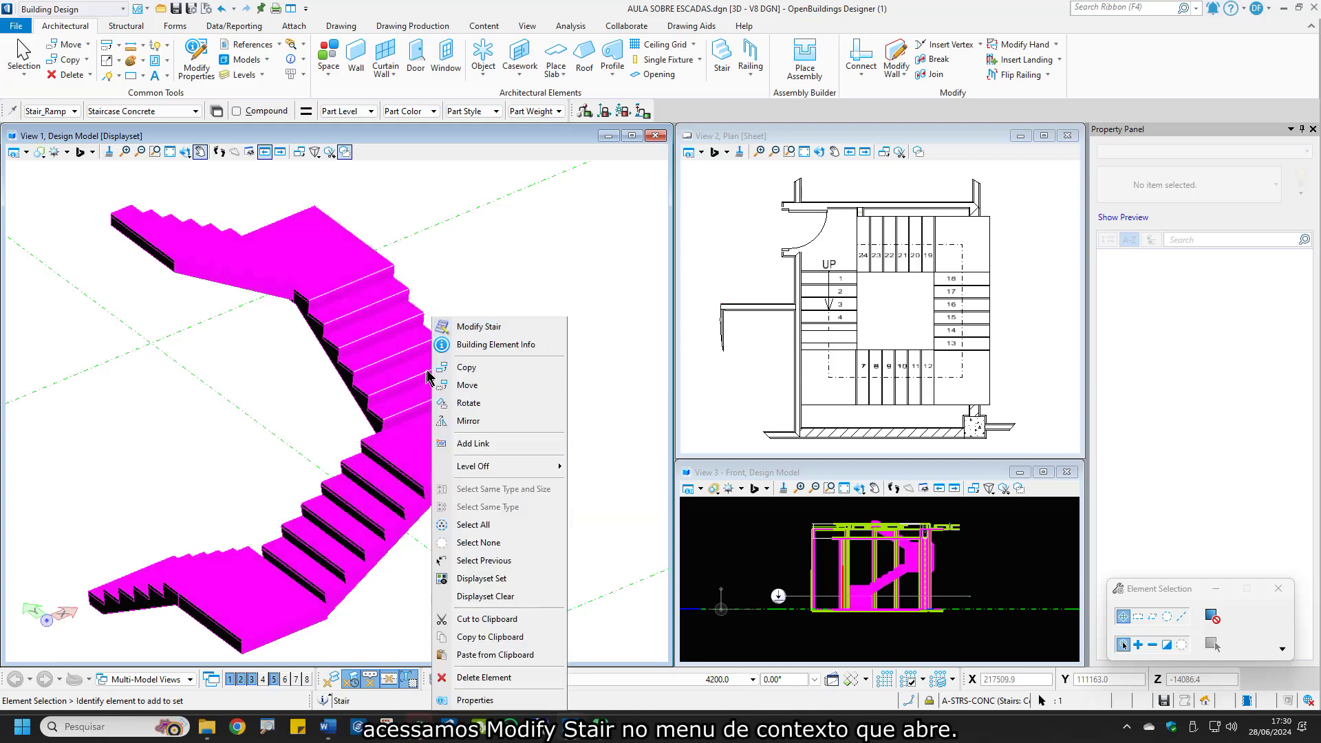
click(479, 327)
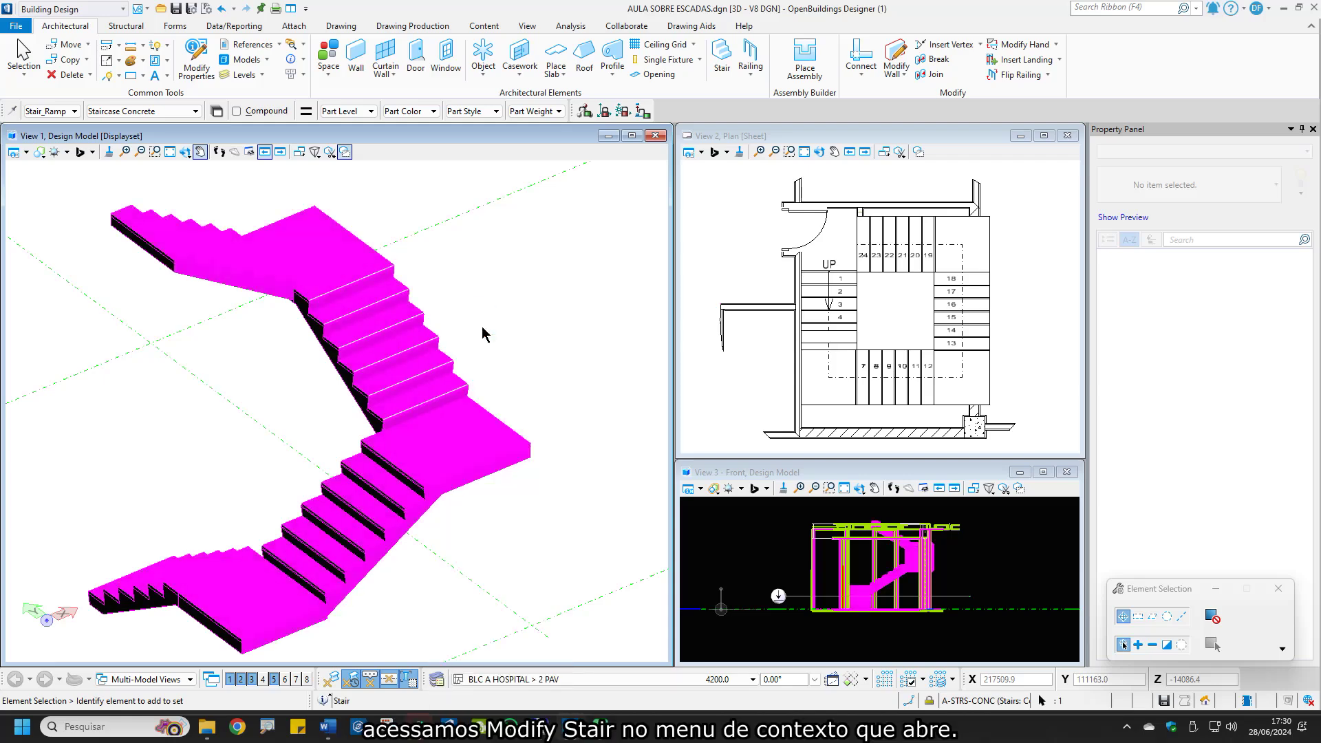
click(480, 324)
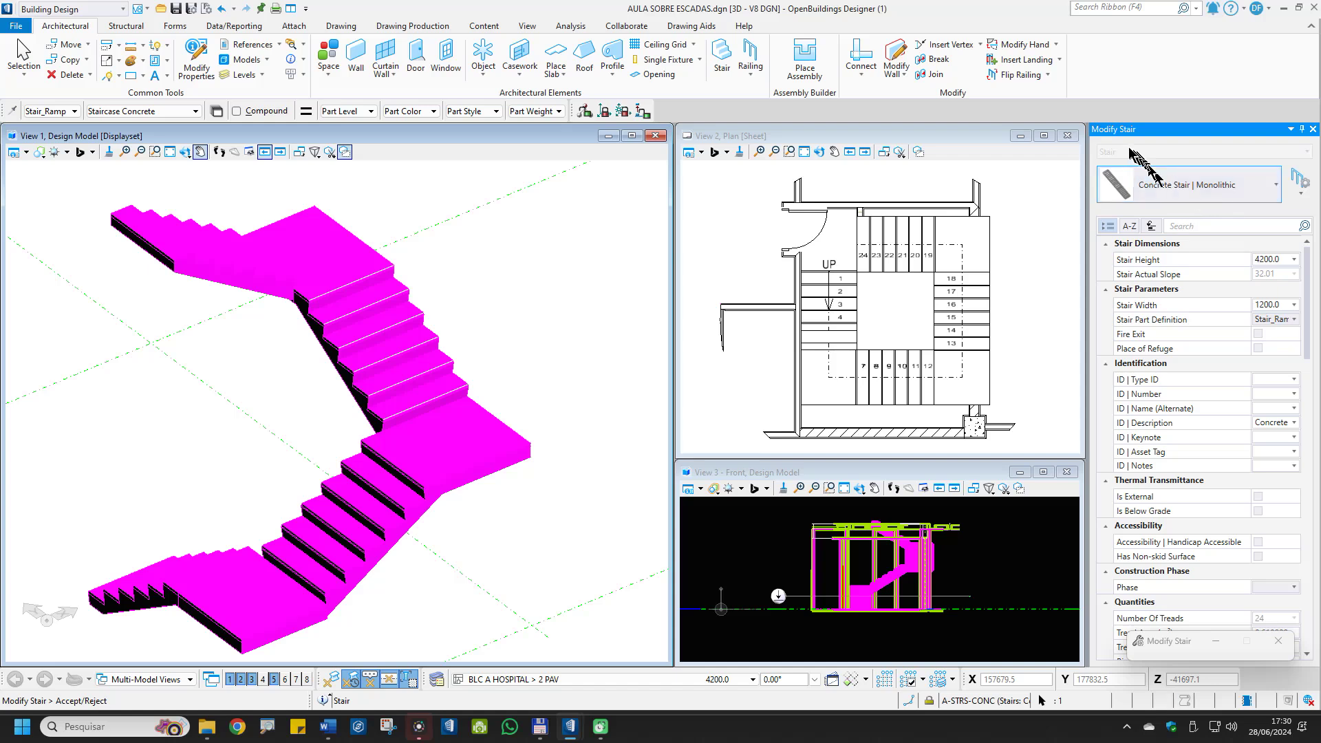
Load the stair's construction settings, set End with Riser at Landings to true, and apply the change to the stair
click(1301, 197)
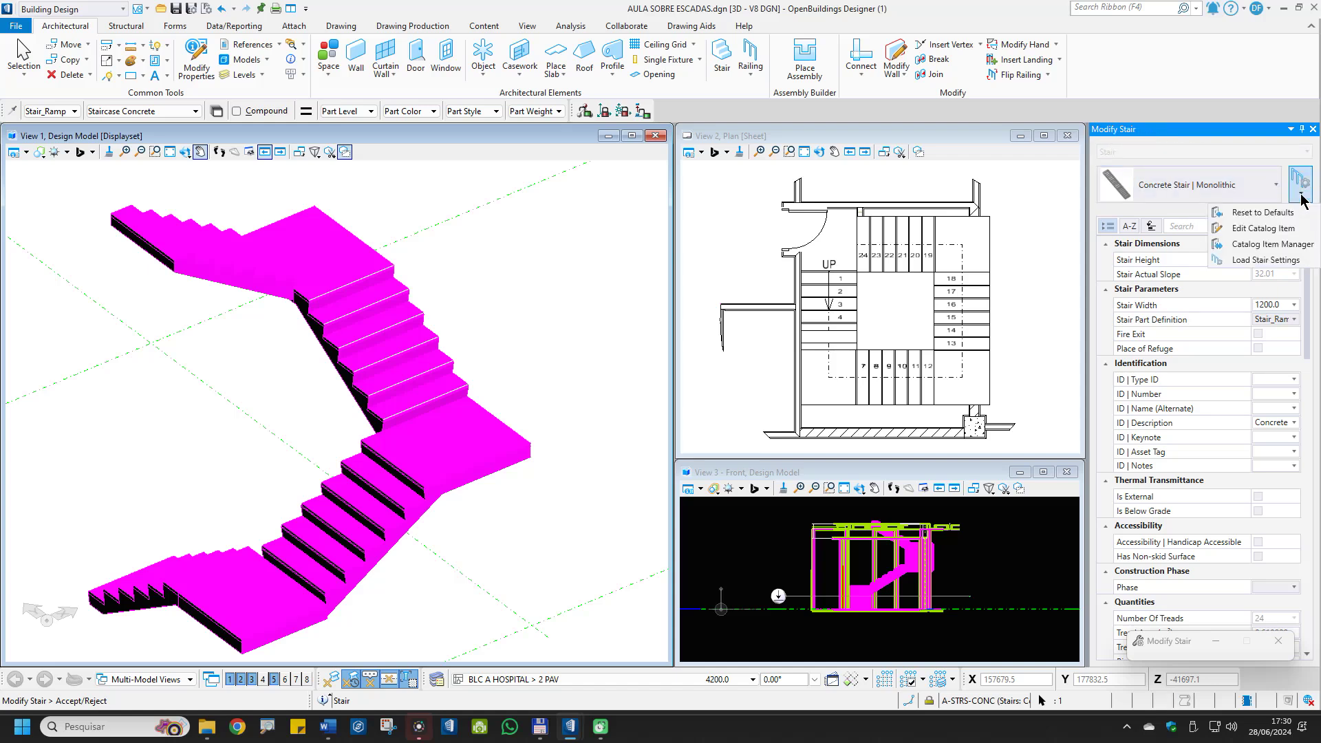
click(1269, 261)
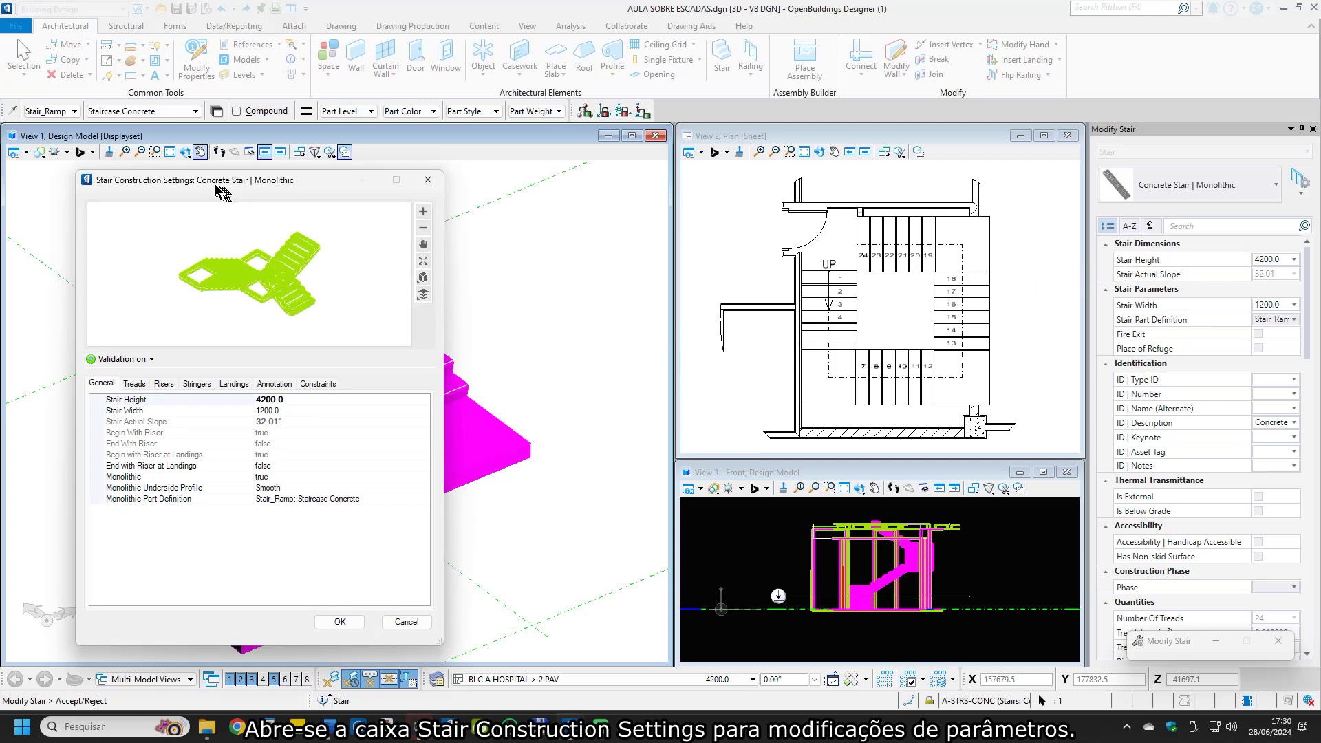
drag(208, 185, 715, 183)
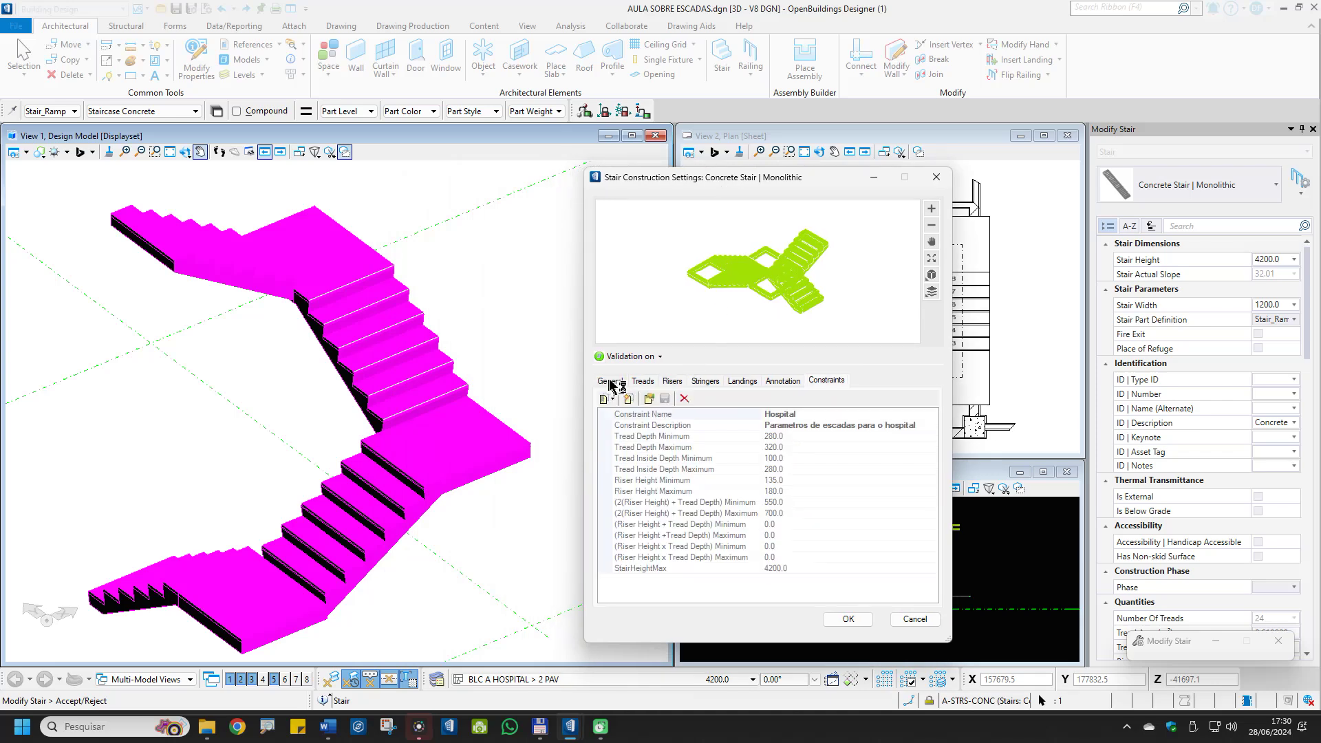
click(610, 382)
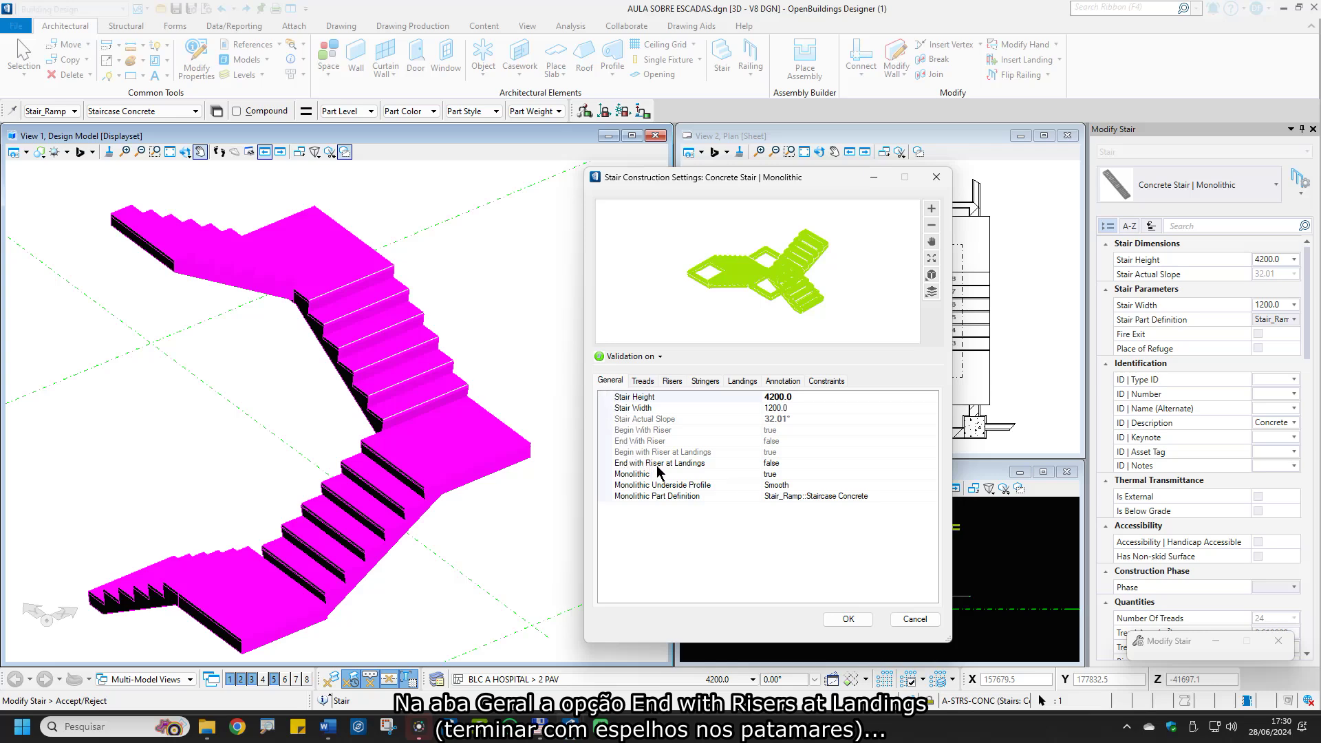
click(788, 463)
double_click(777, 463)
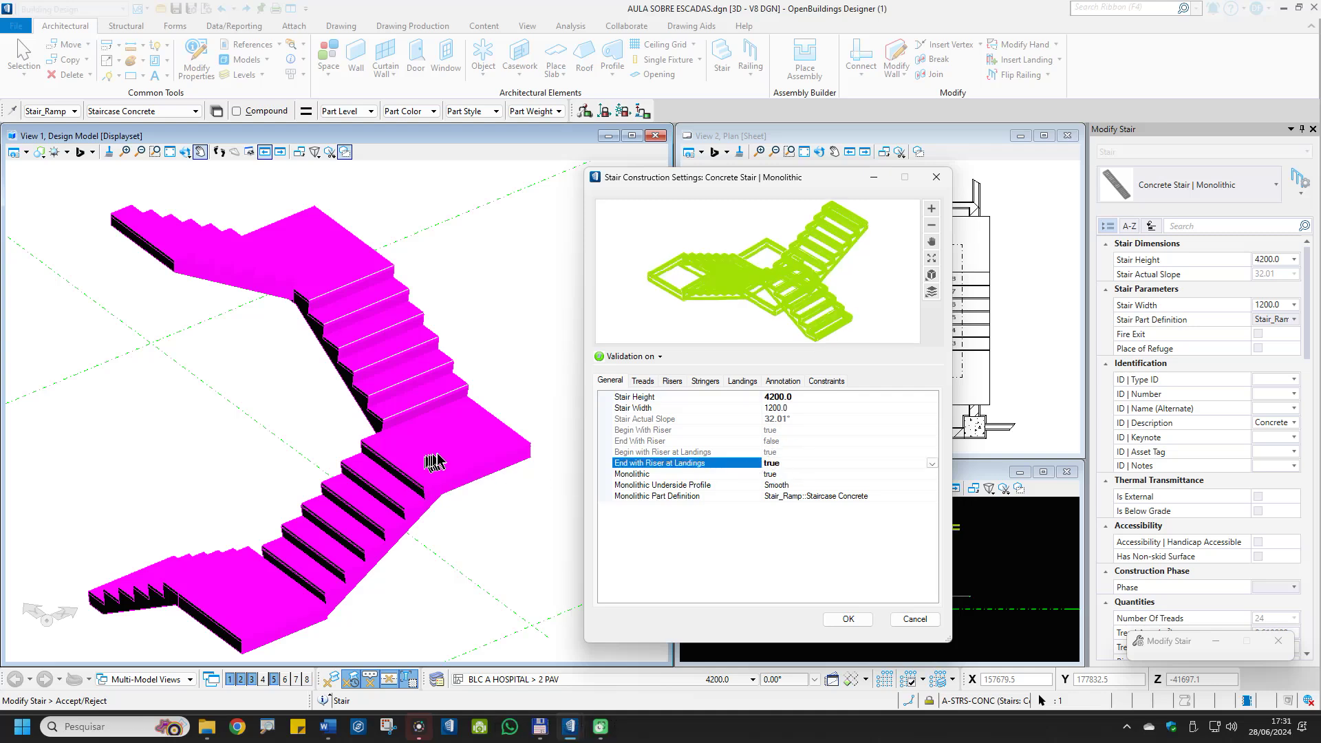
click(847, 619)
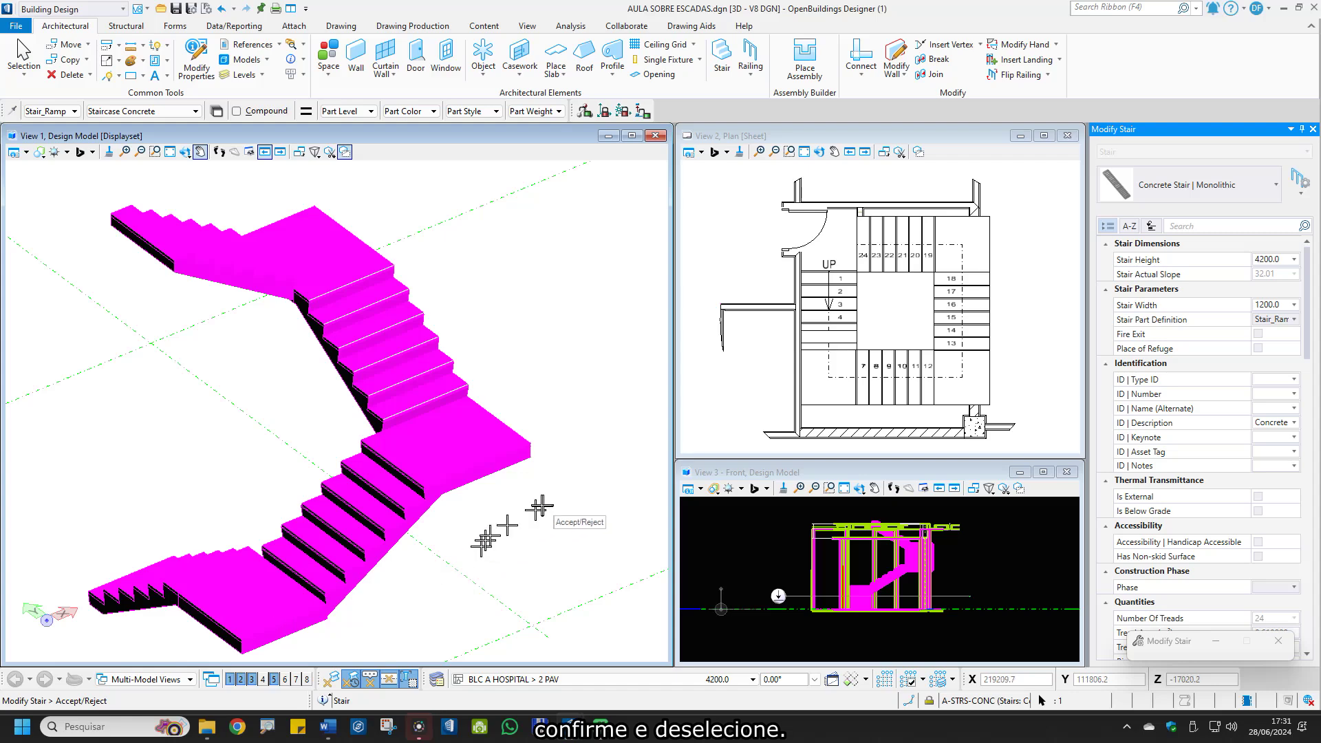
click(500, 500)
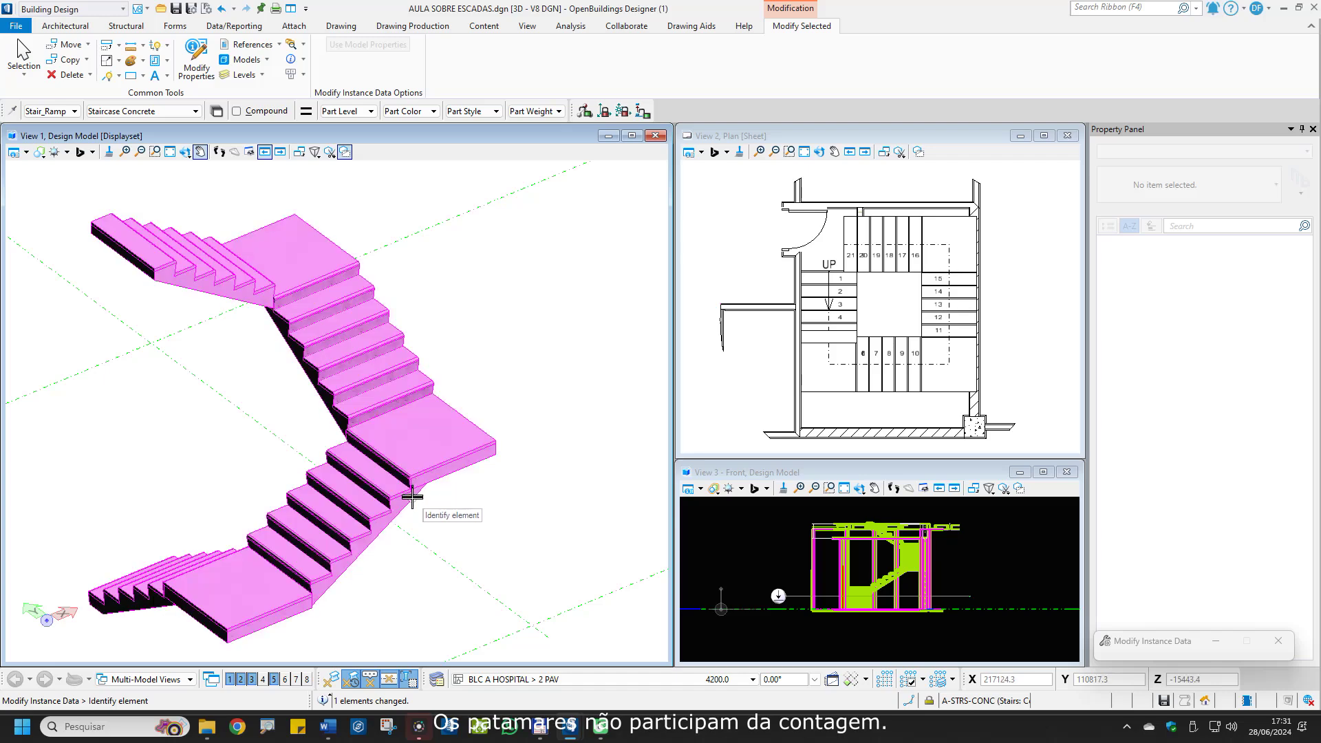
Undo and redo the riser-at-landings change to compare the step numbering in the plan view
mouse_move(420, 494)
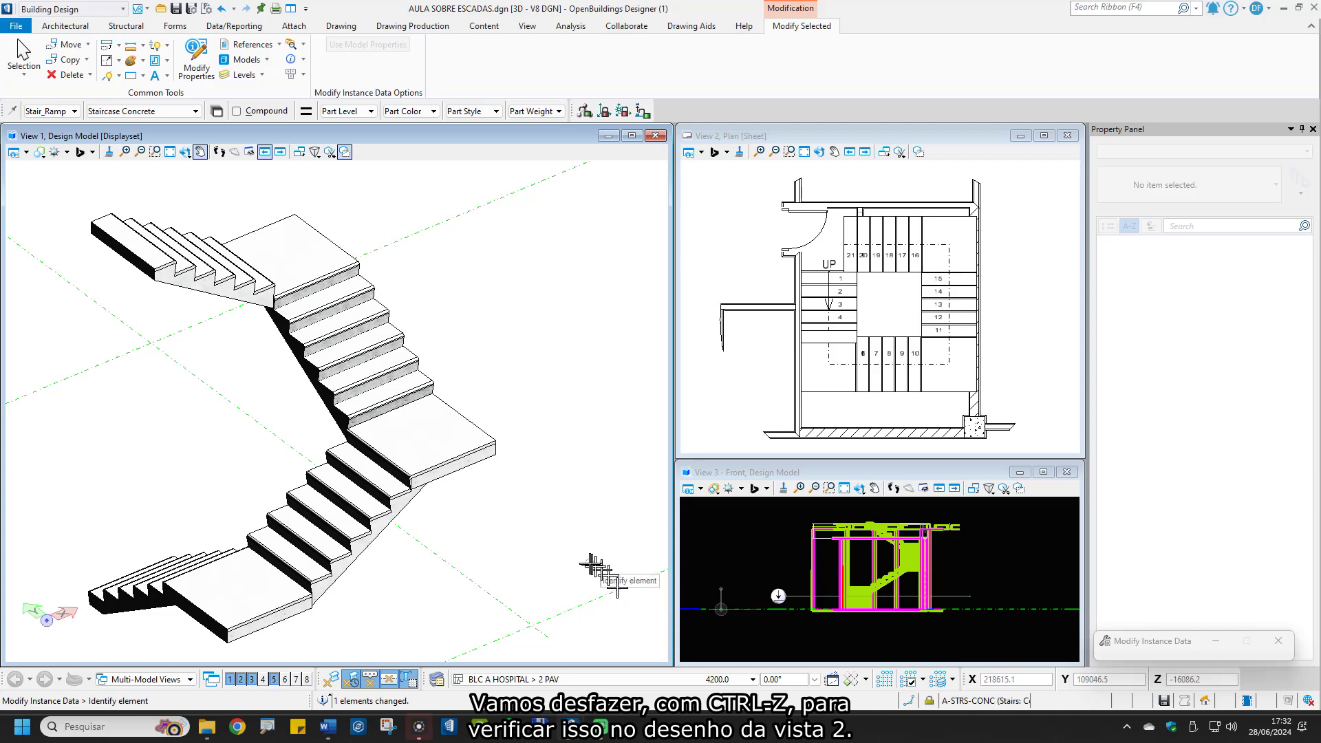
key(ctrl+z)
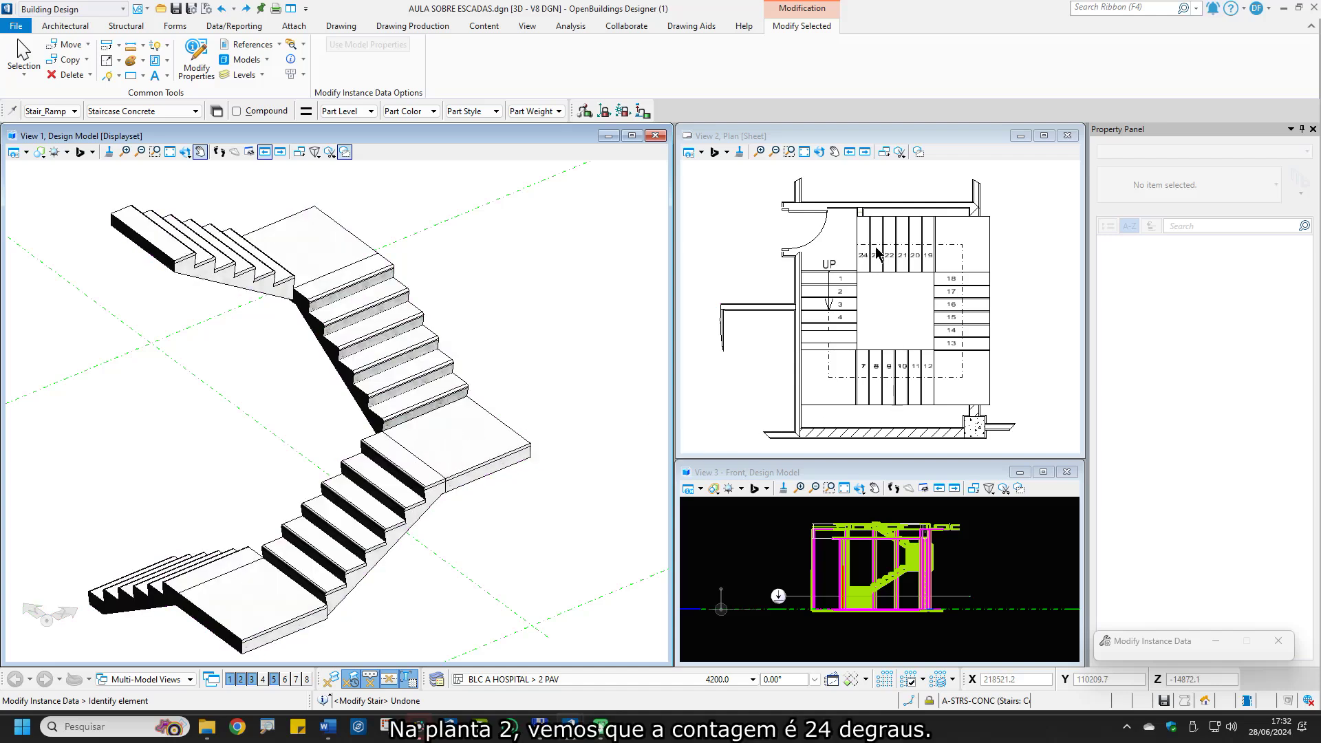
scroll(877, 252, up, 4)
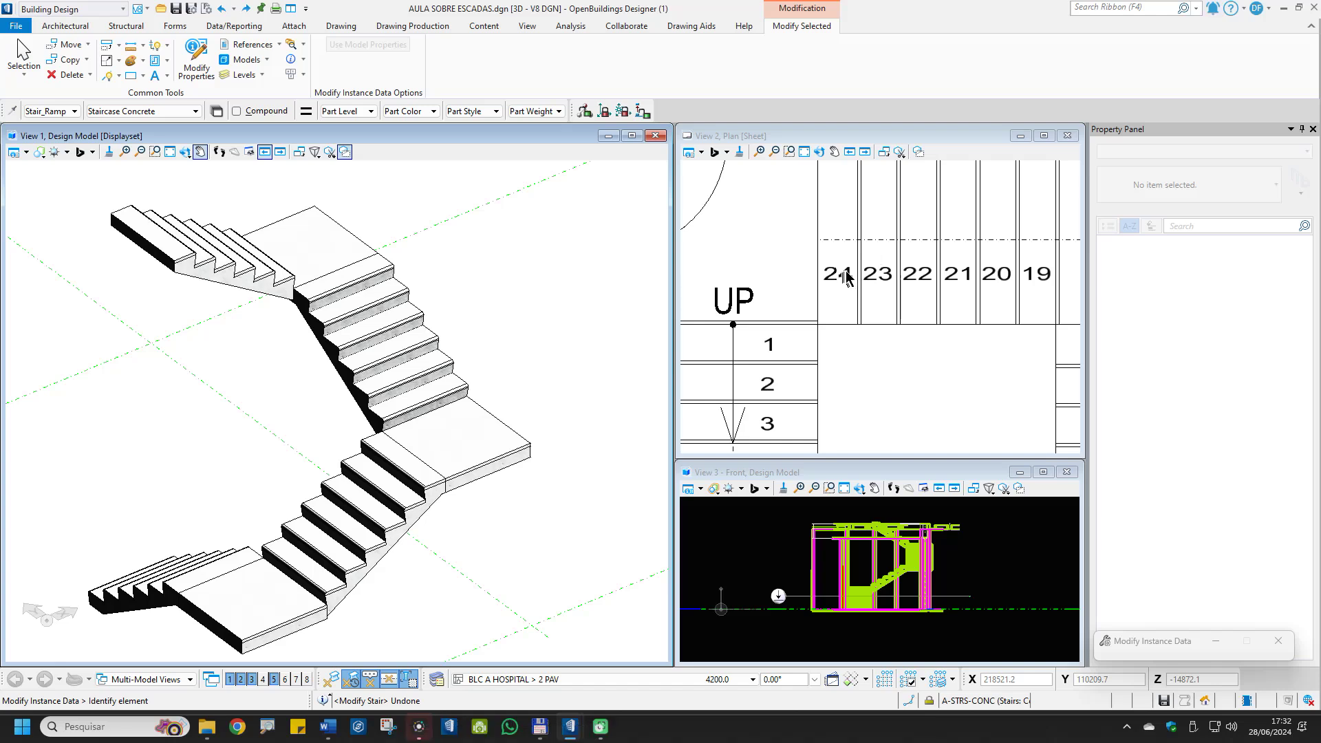
scroll(851, 274, down, 4)
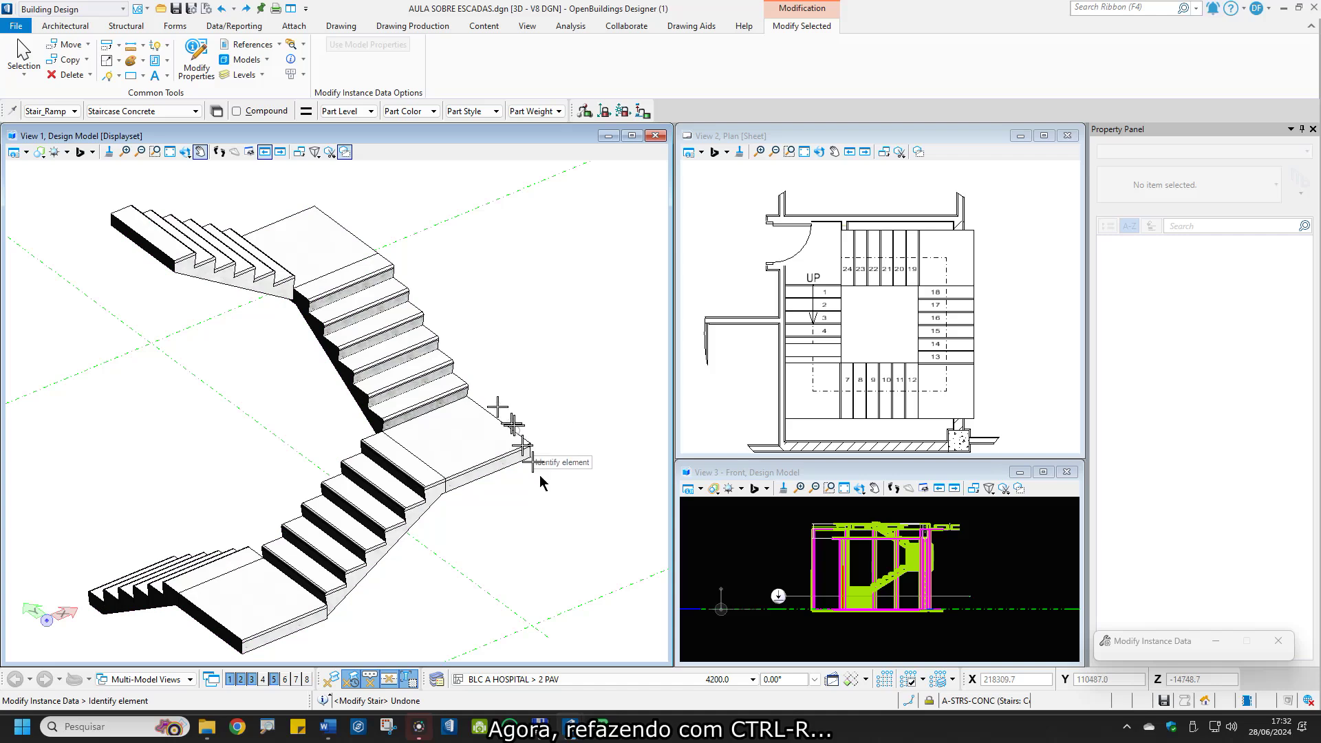
key(ctrl+r)
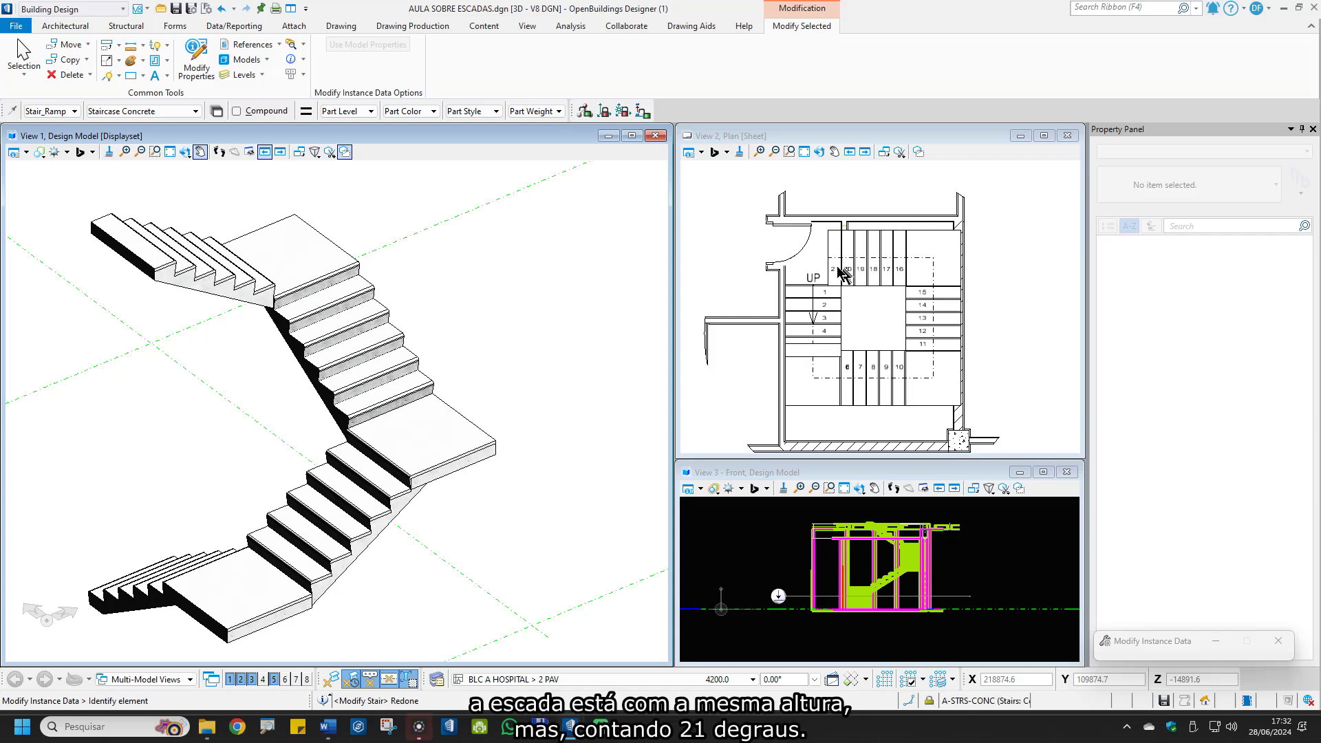
scroll(836, 272, up, 3)
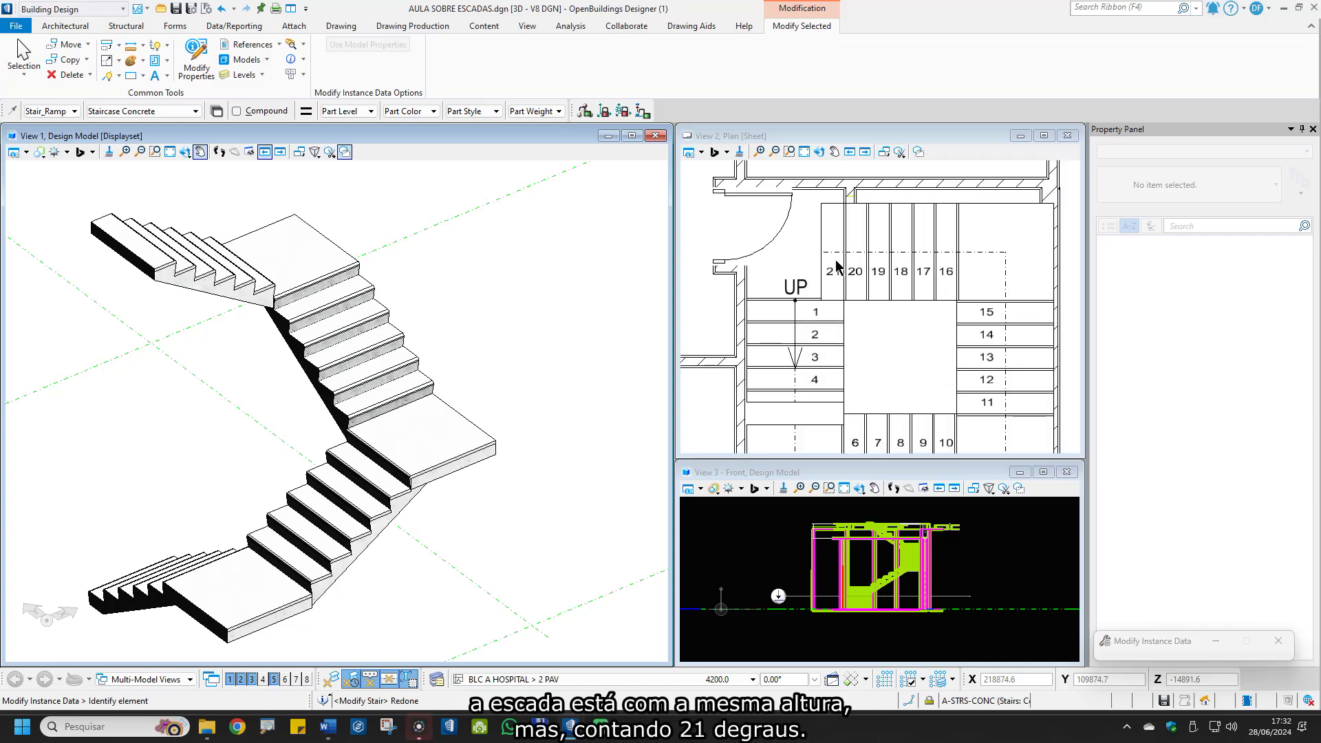
scroll(844, 260, down, 3)
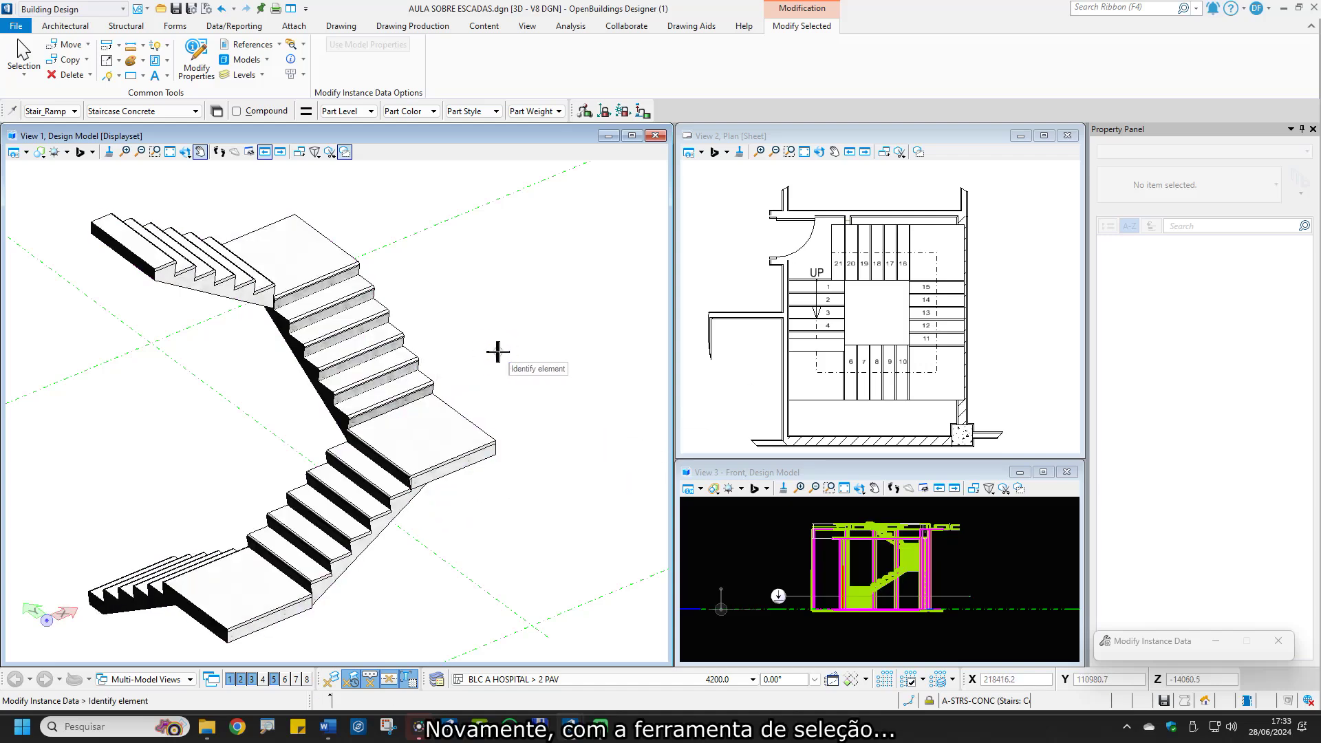
Open the concrete stair with Modify Stair again and load its construction settings
right_click(443, 271)
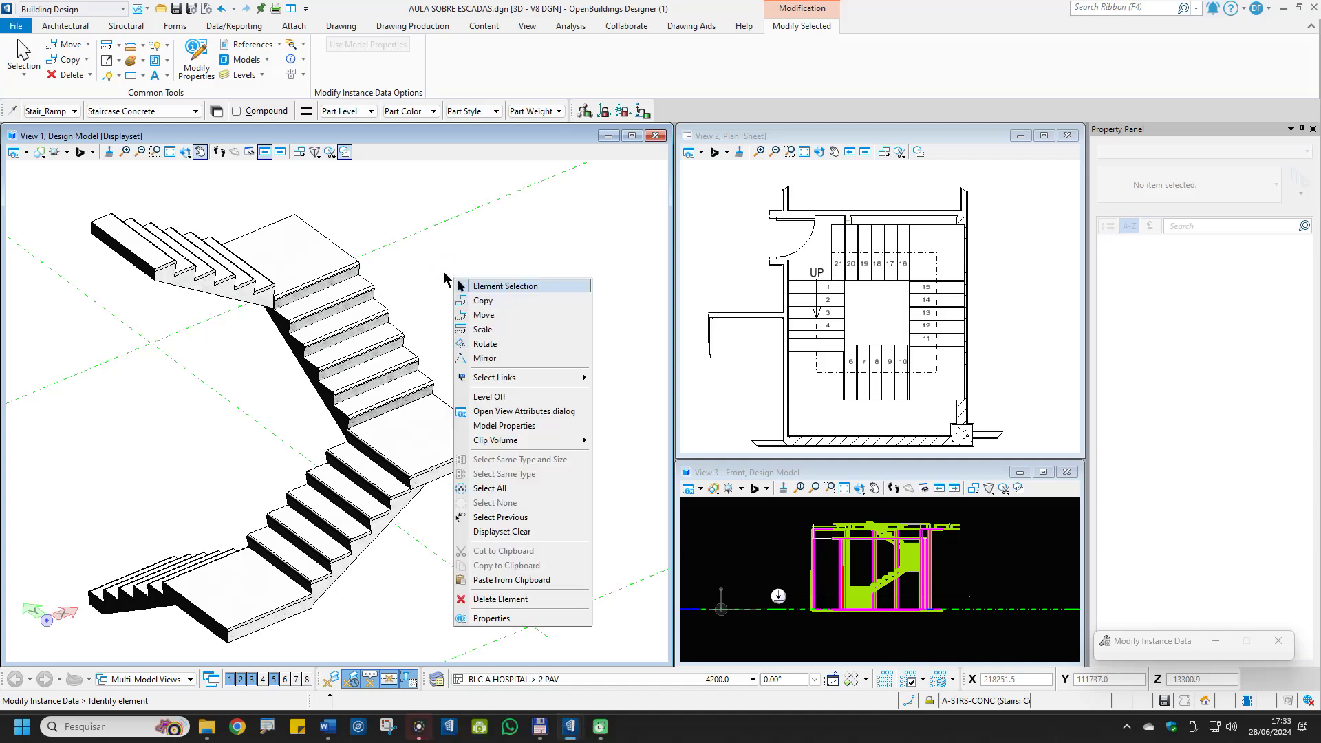
click(491, 289)
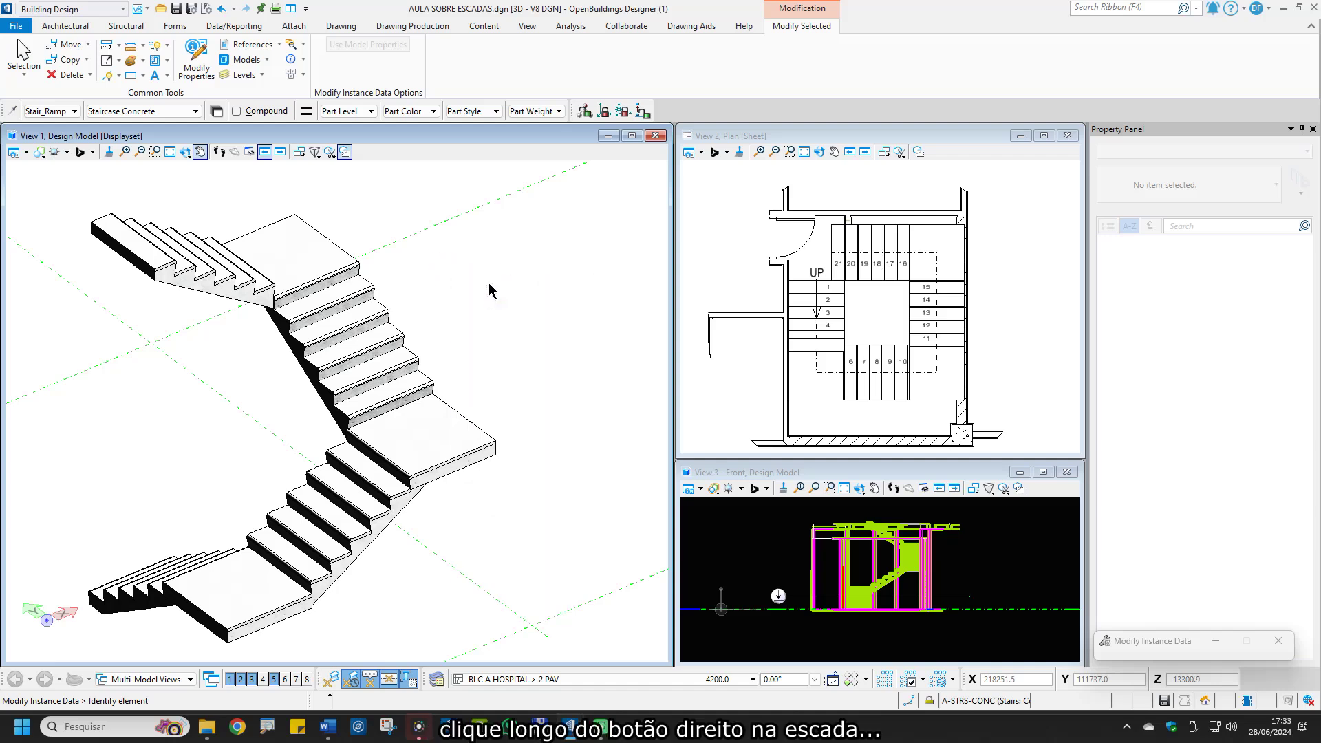
right_click(407, 366)
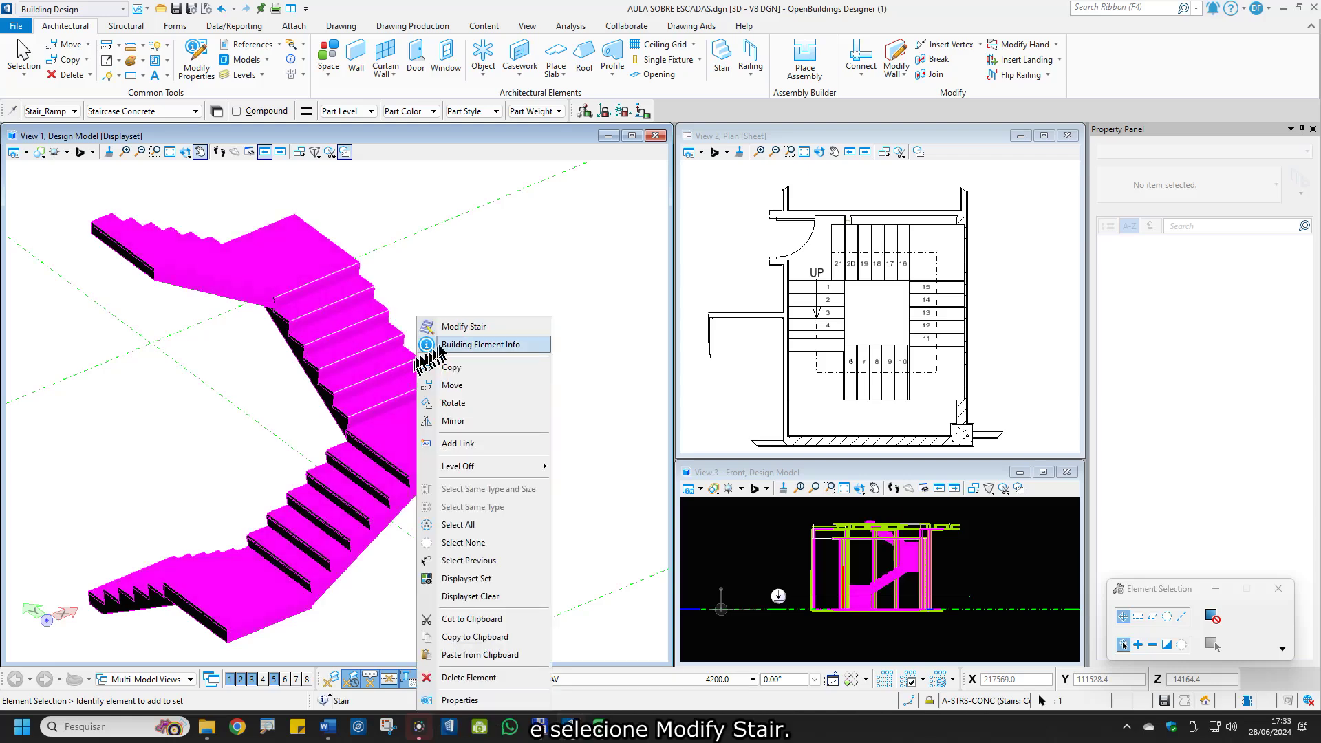
click(467, 328)
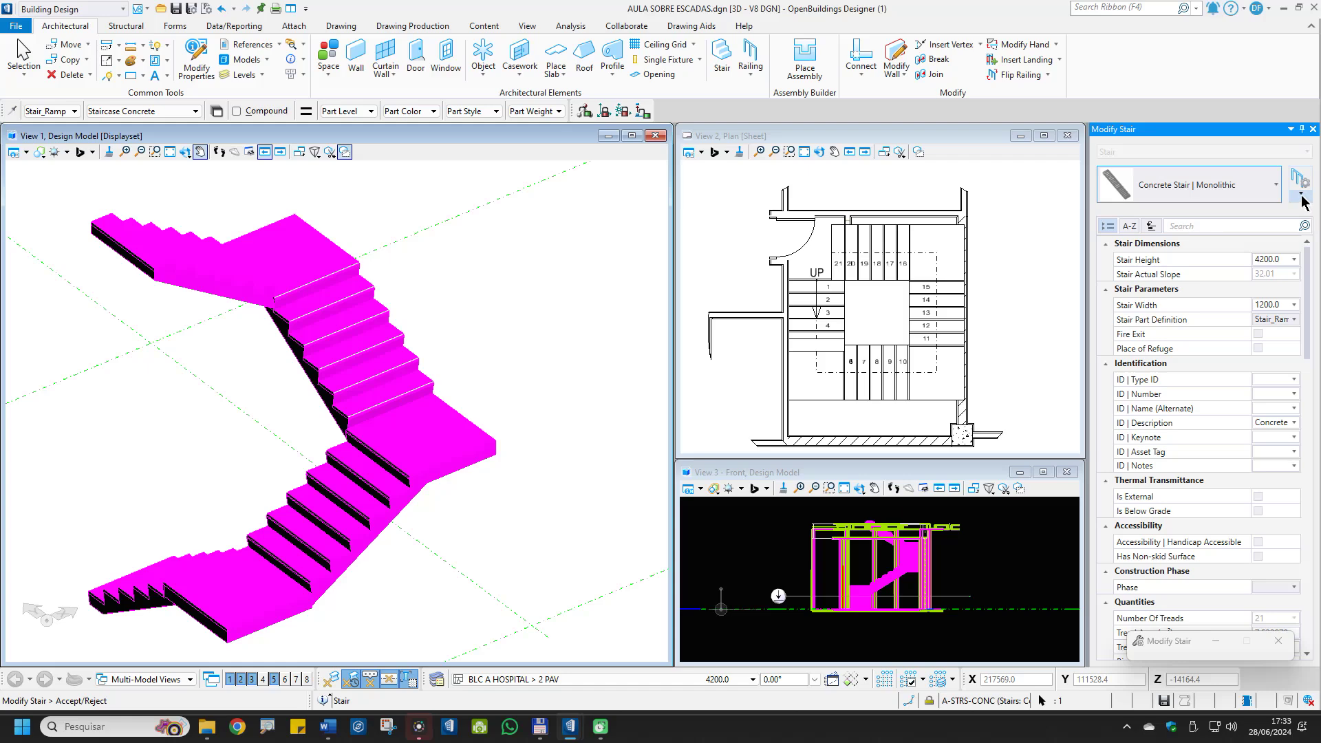
click(1299, 196)
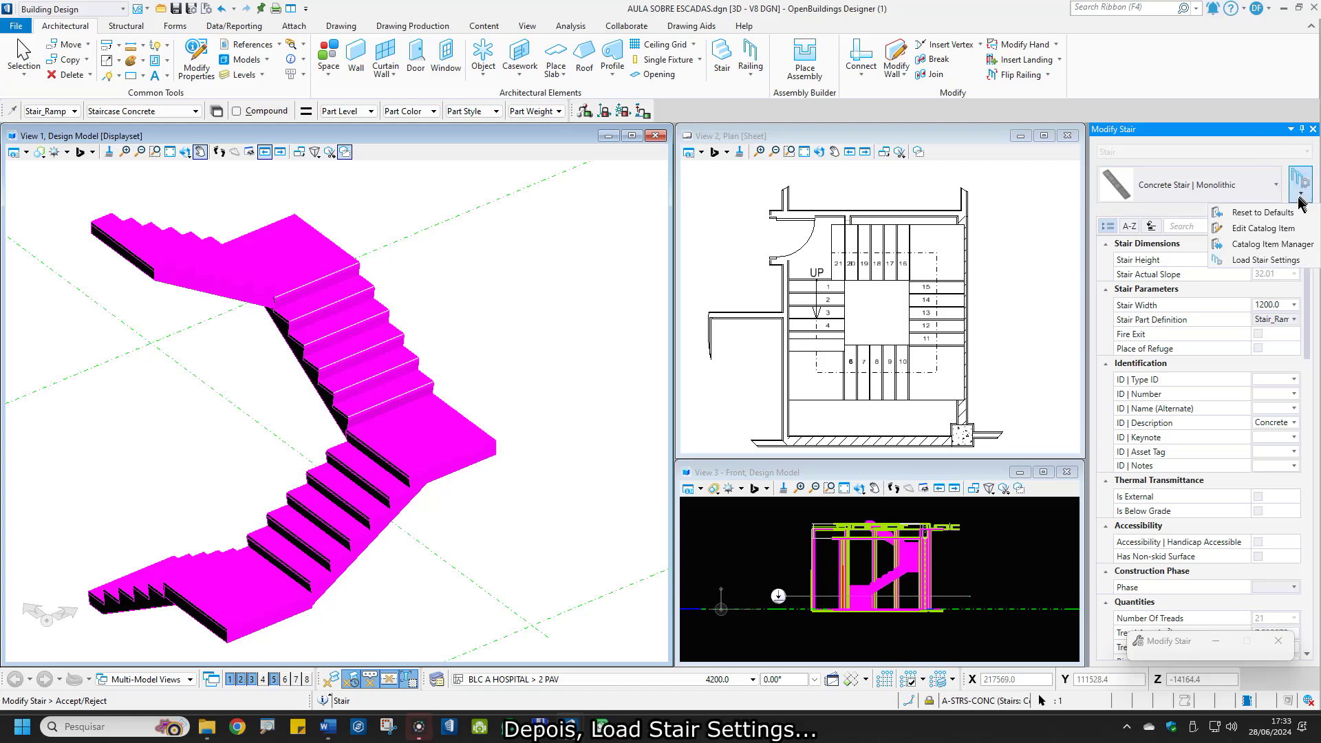
click(1264, 260)
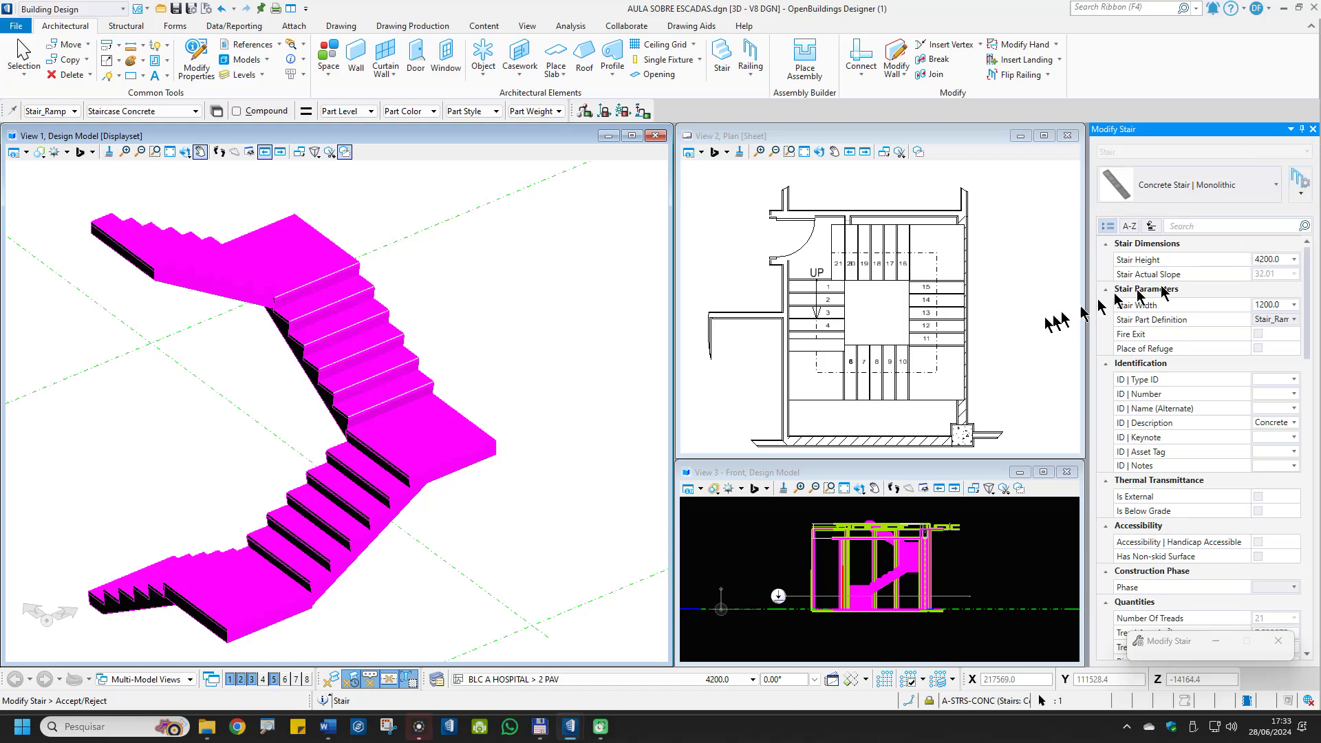
drag(800, 177, 623, 172)
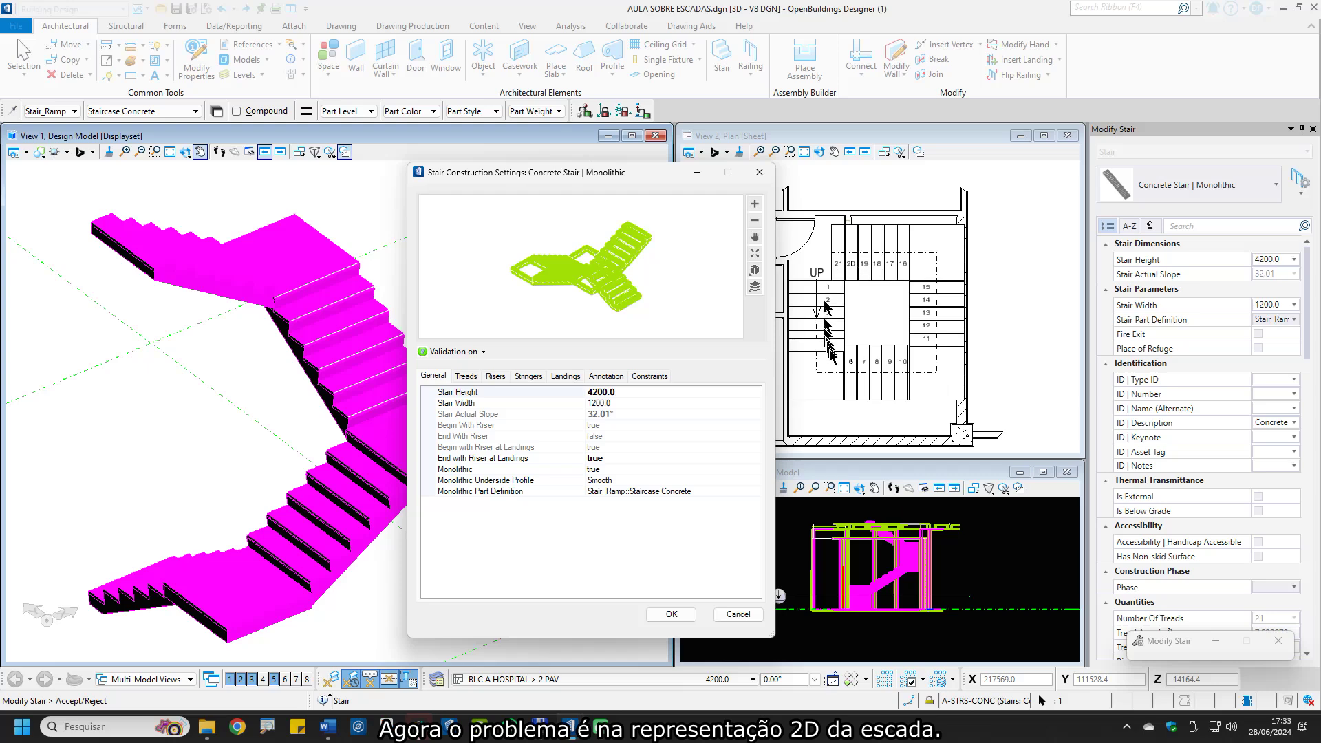
In the stair's annotation settings, set Stair Number By to Riser Number
click(608, 377)
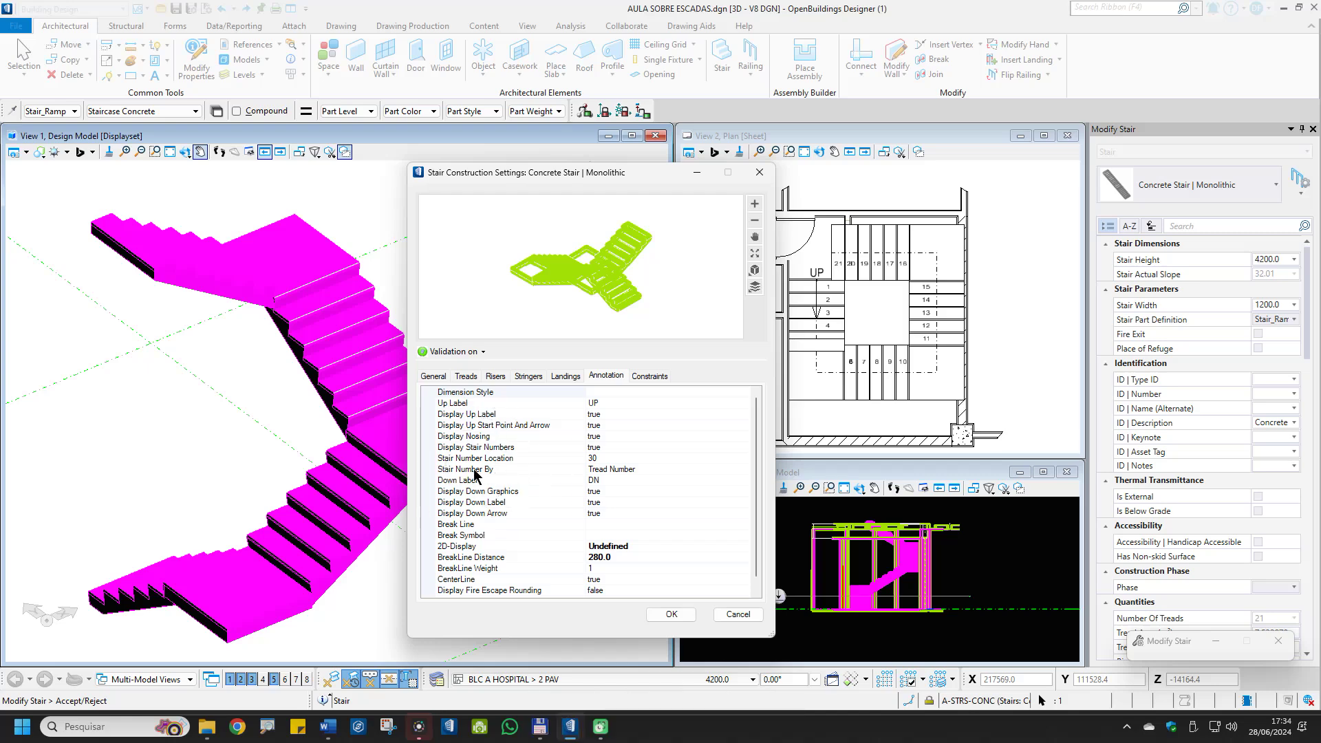
click(612, 471)
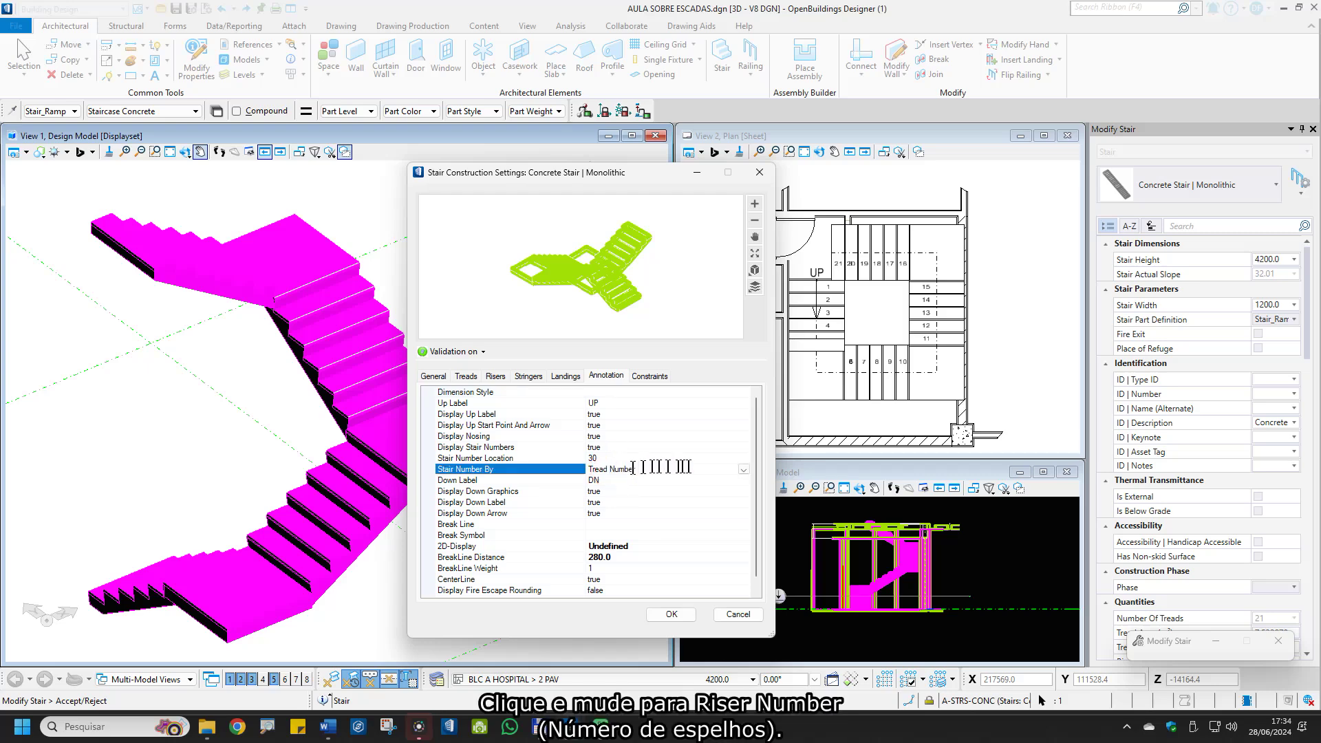
click(743, 470)
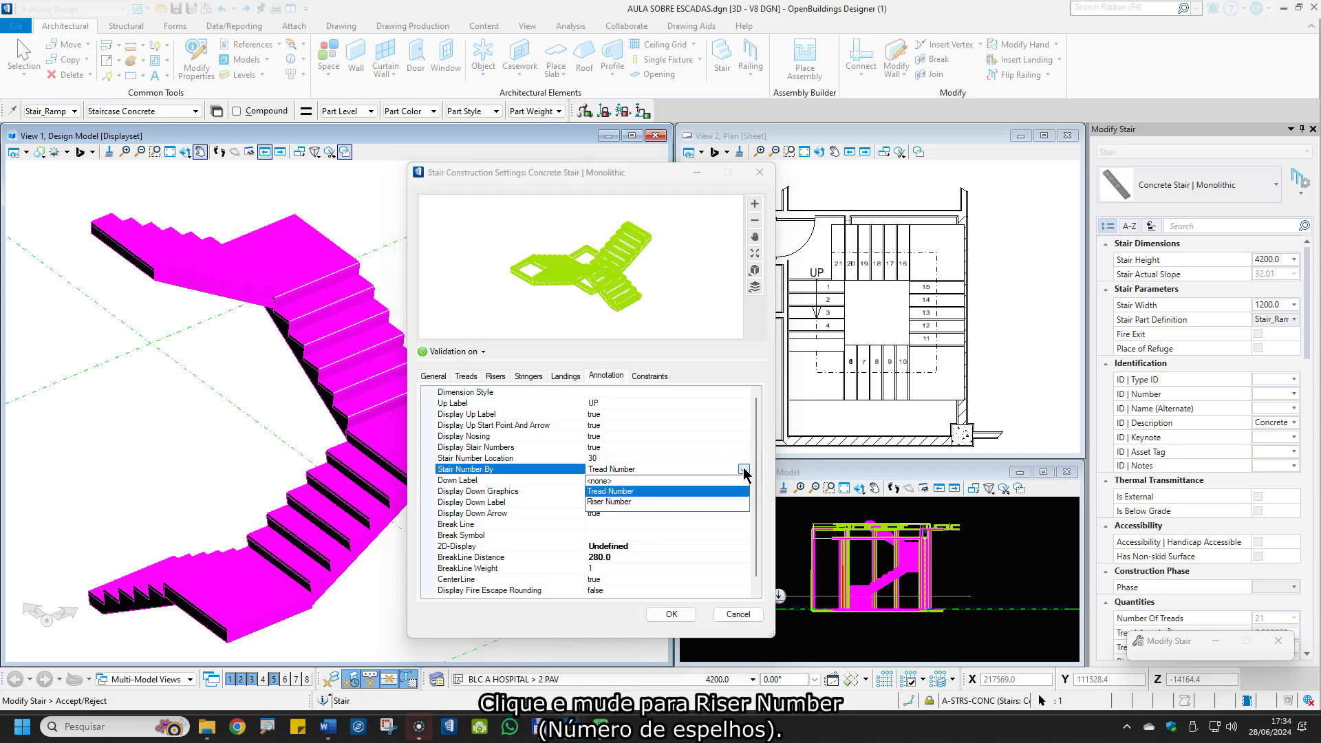
click(608, 502)
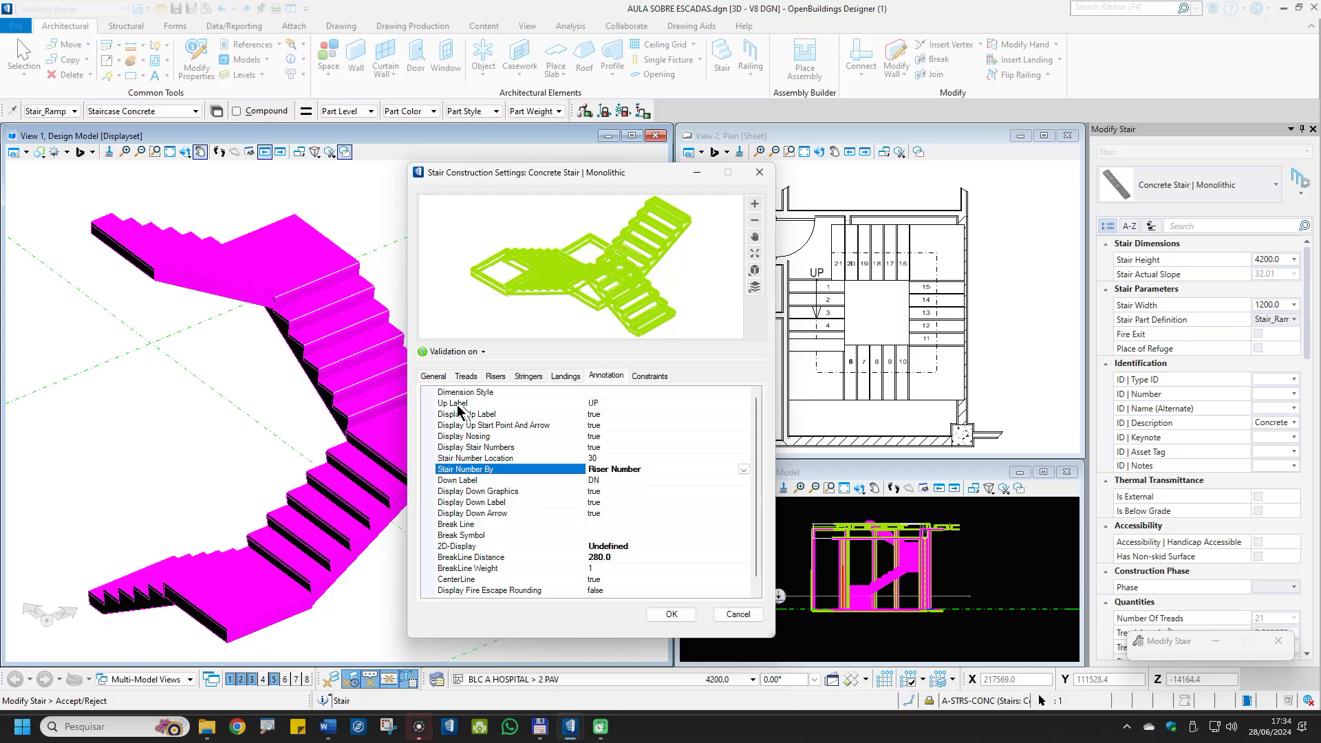
Set the stair's Up Label to "Sobe" and keep its display enabled
click(599, 402)
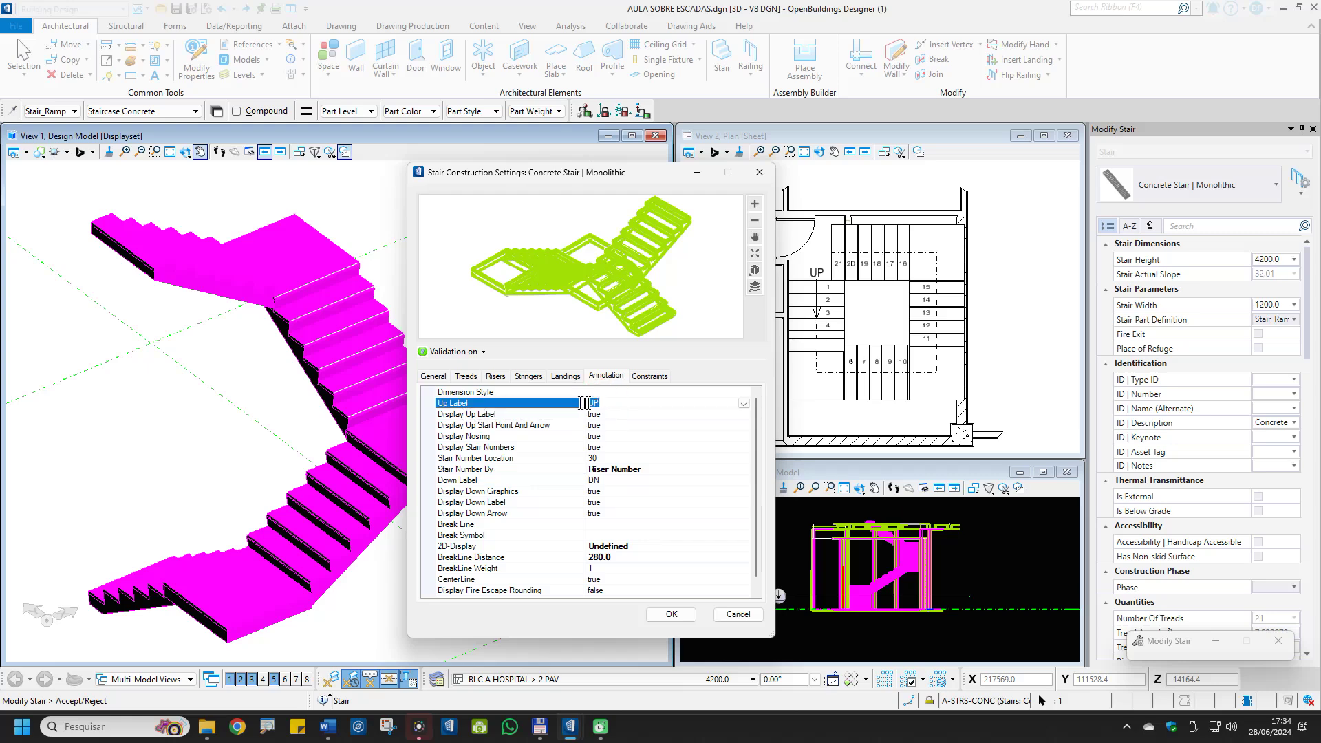
text(S)
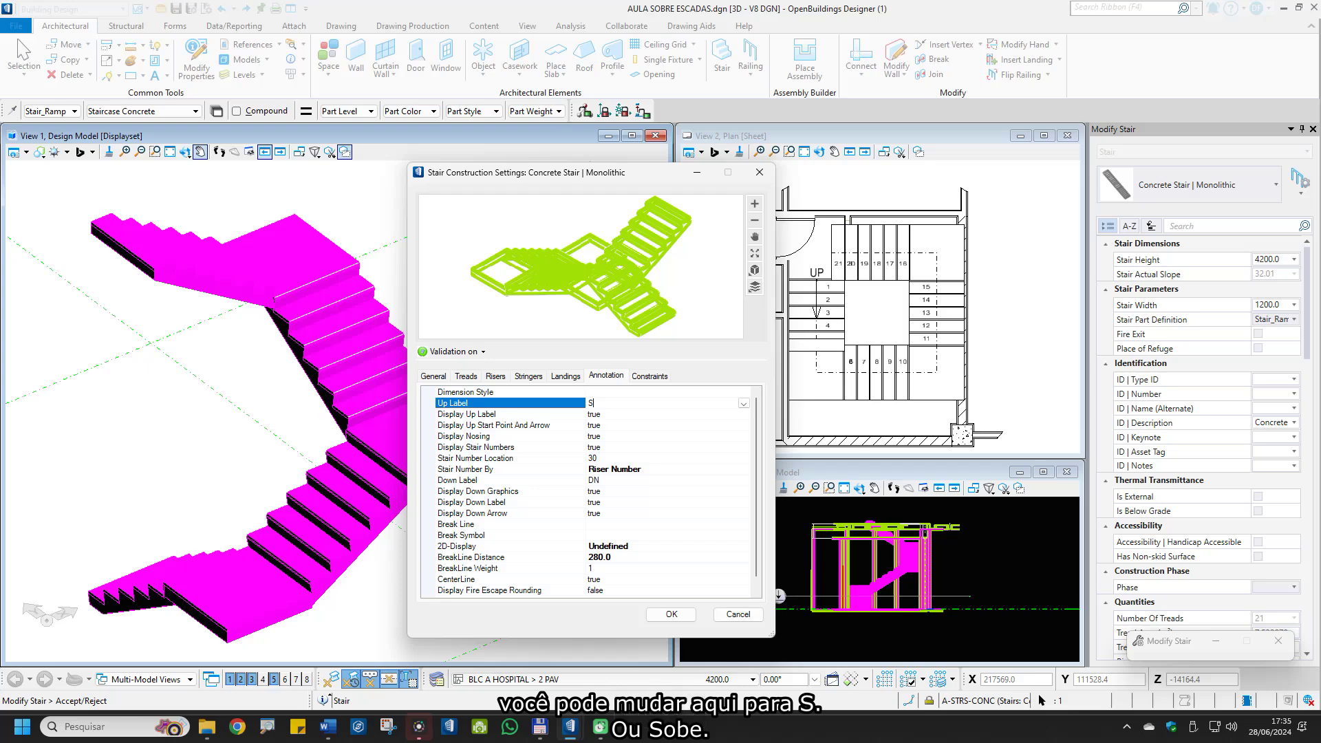
text(obe)
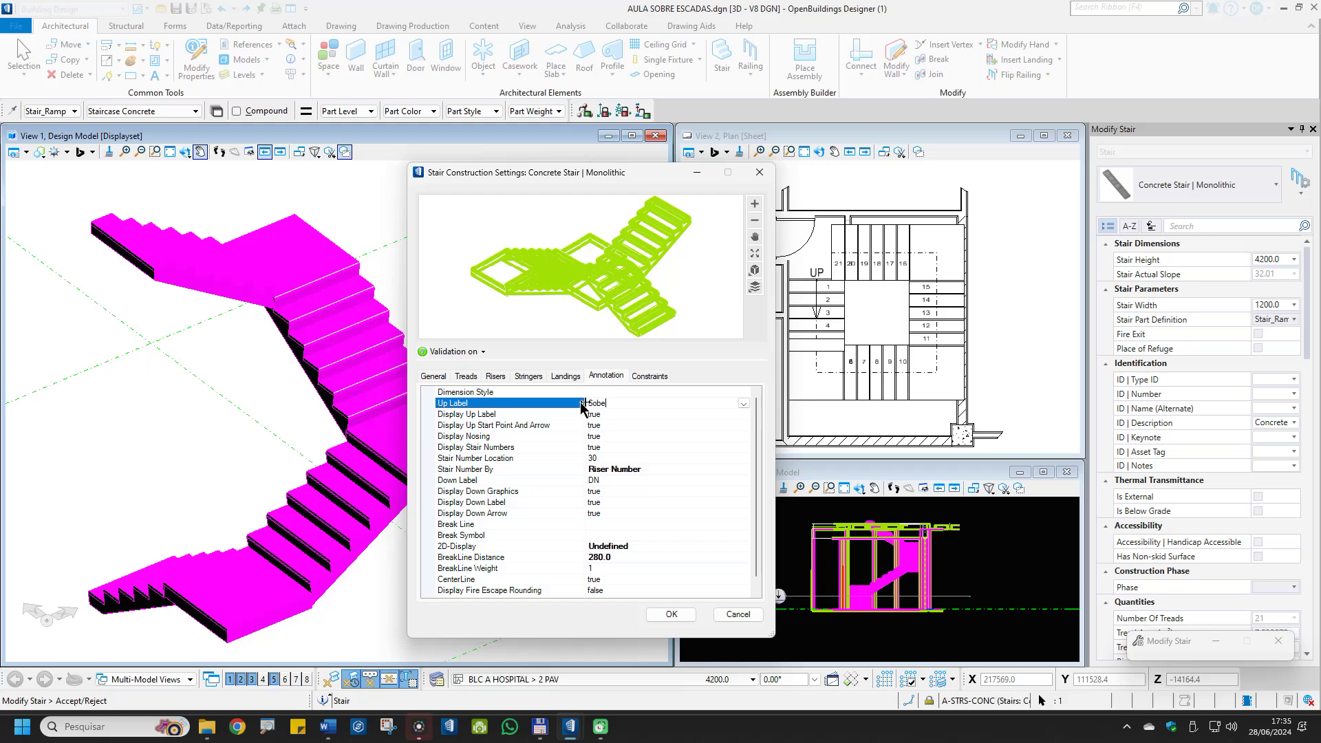
key(Return)
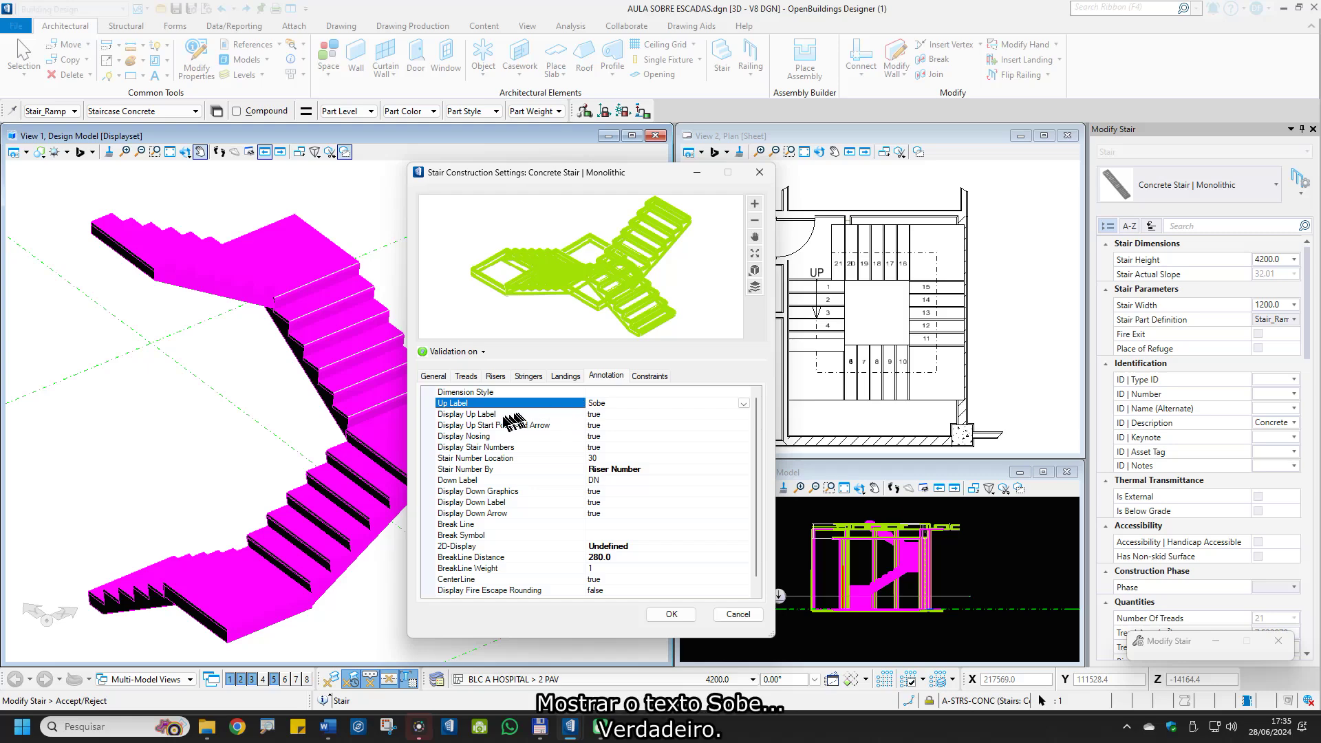
click(606, 415)
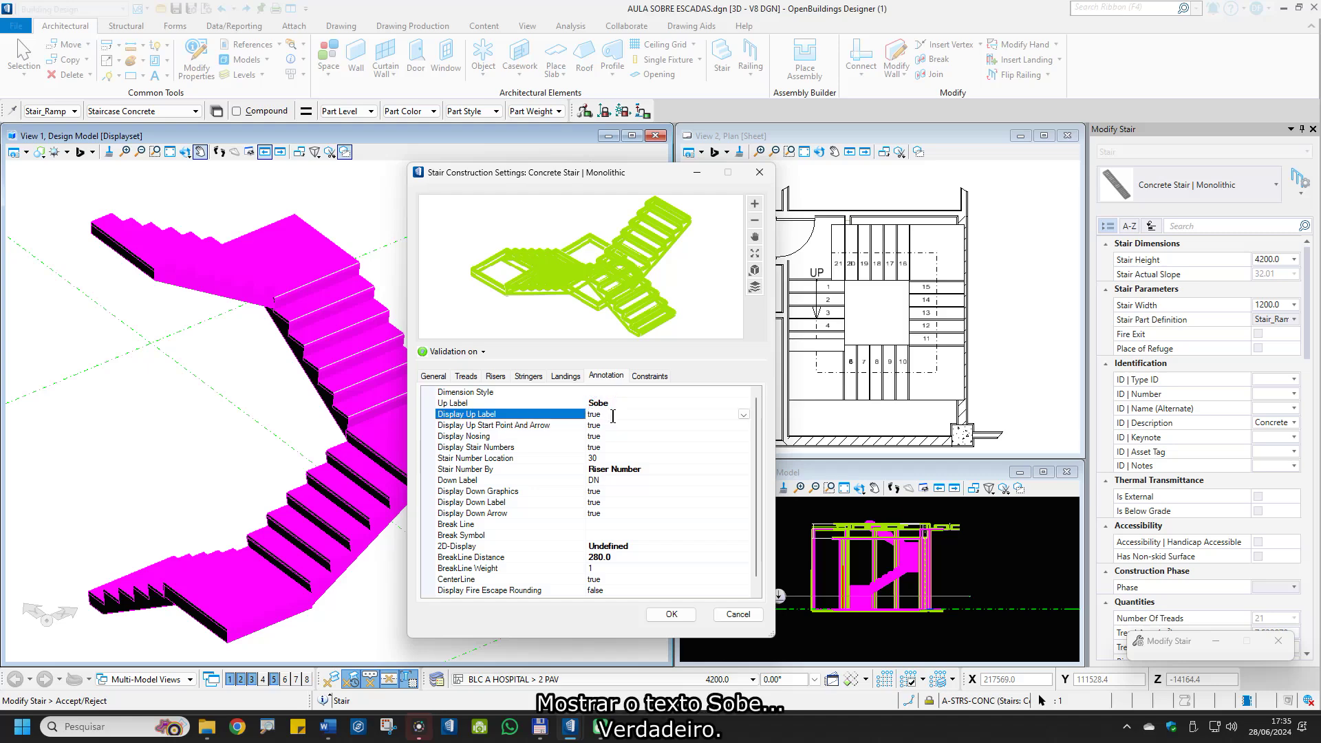
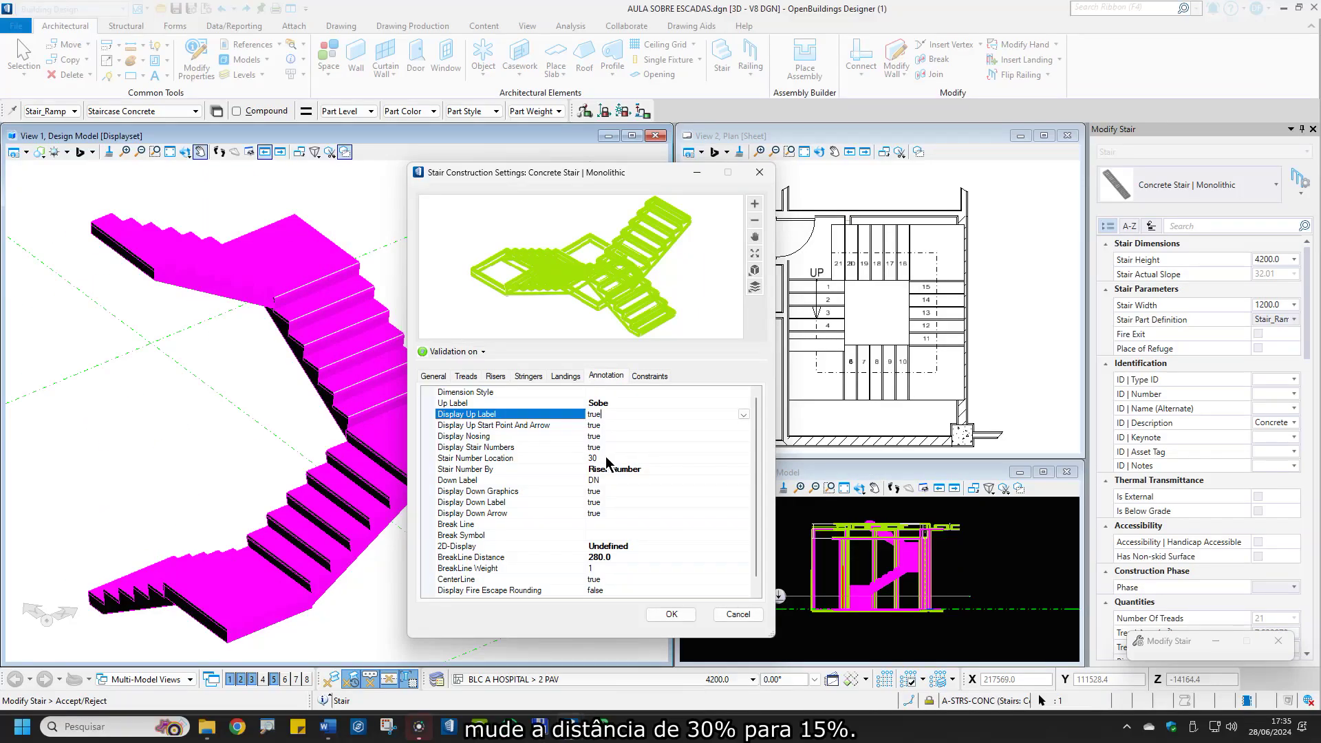
Set the Stair Number Location to 15
click(308, 558)
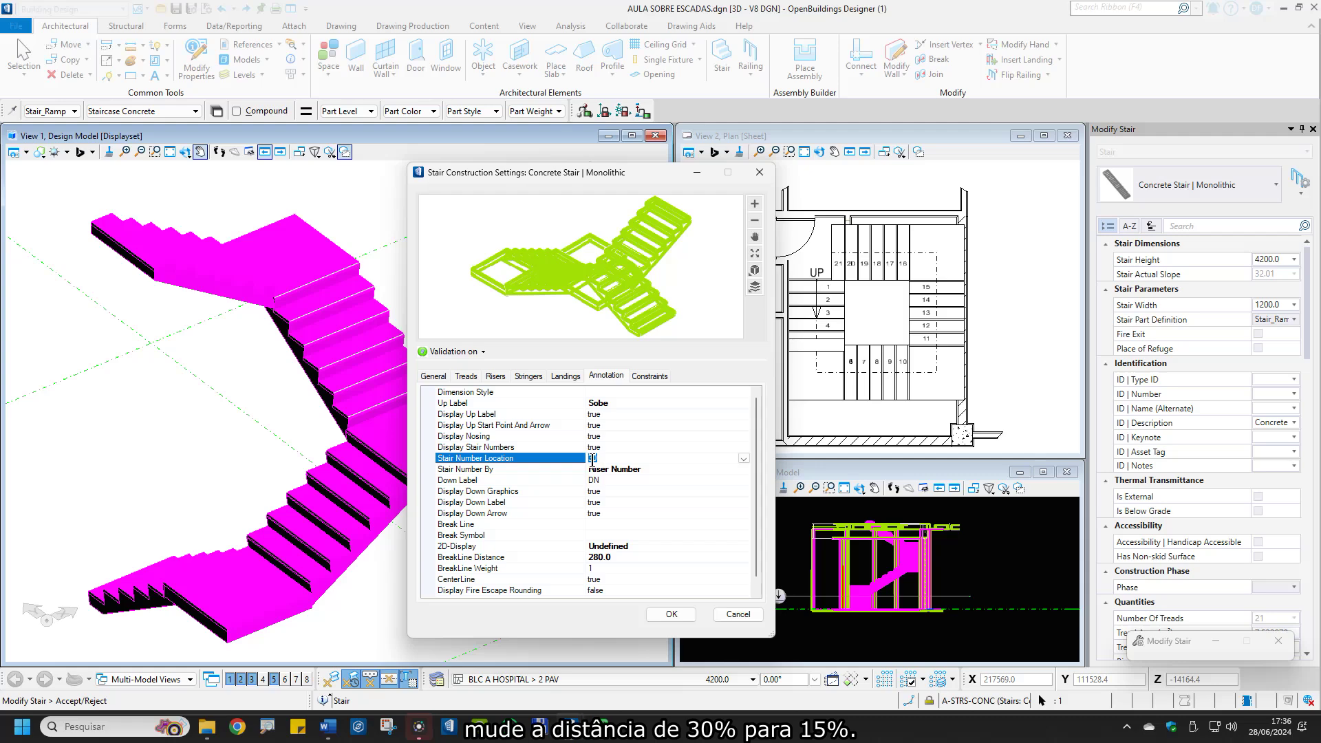
text(14)
key(BackSpace)
text(5)
key(Return)
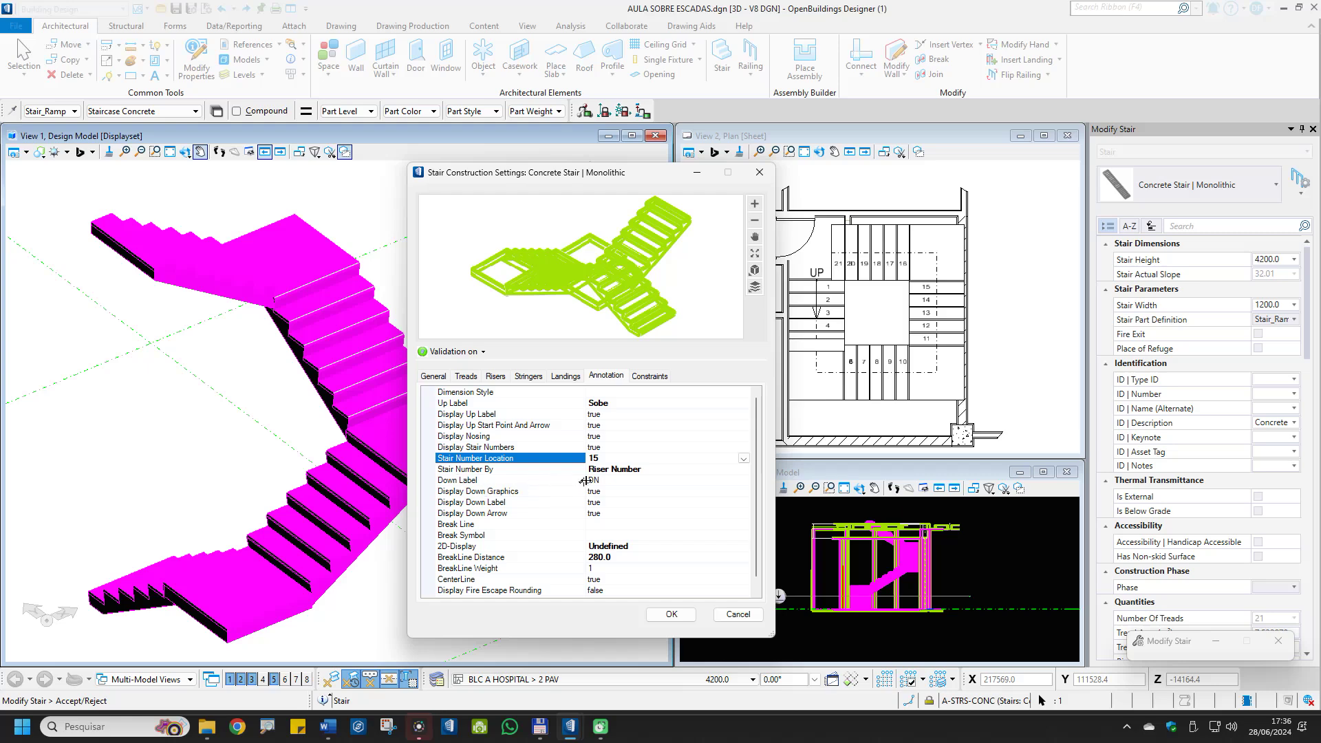
Set the stair's Down Label to "Desce" and set Display Down Label to false
click(606, 479)
text(Desce)
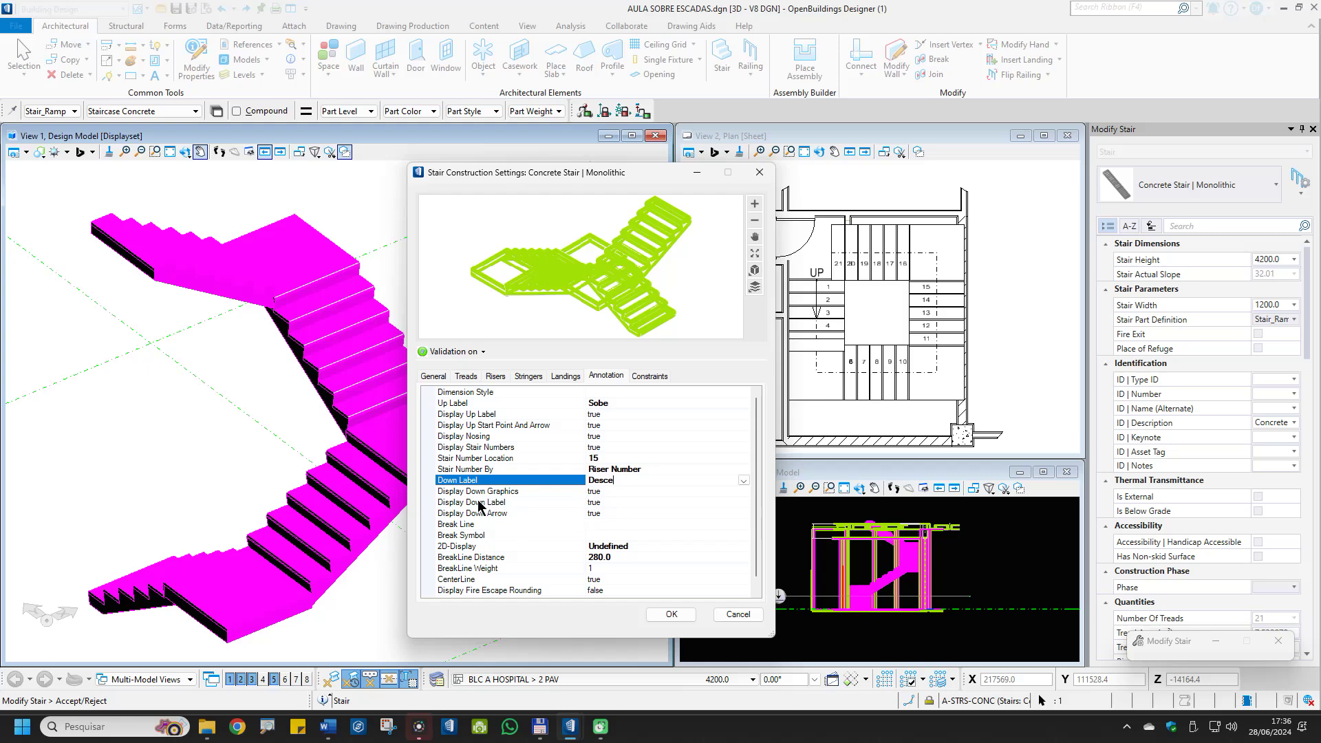
click(607, 501)
click(550, 502)
double_click(593, 502)
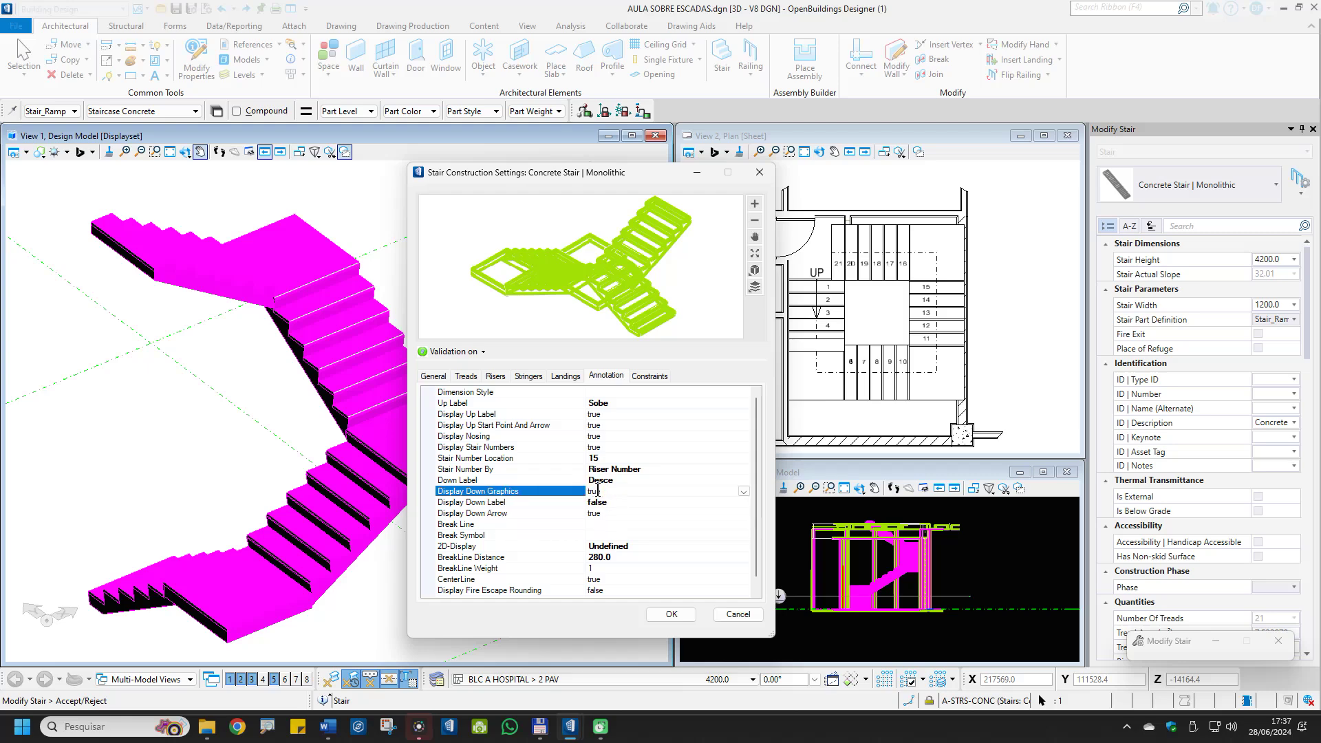
In the stair's annotation settings, set Display Down Arrow to false and Break Line to Slanted
click(596, 514)
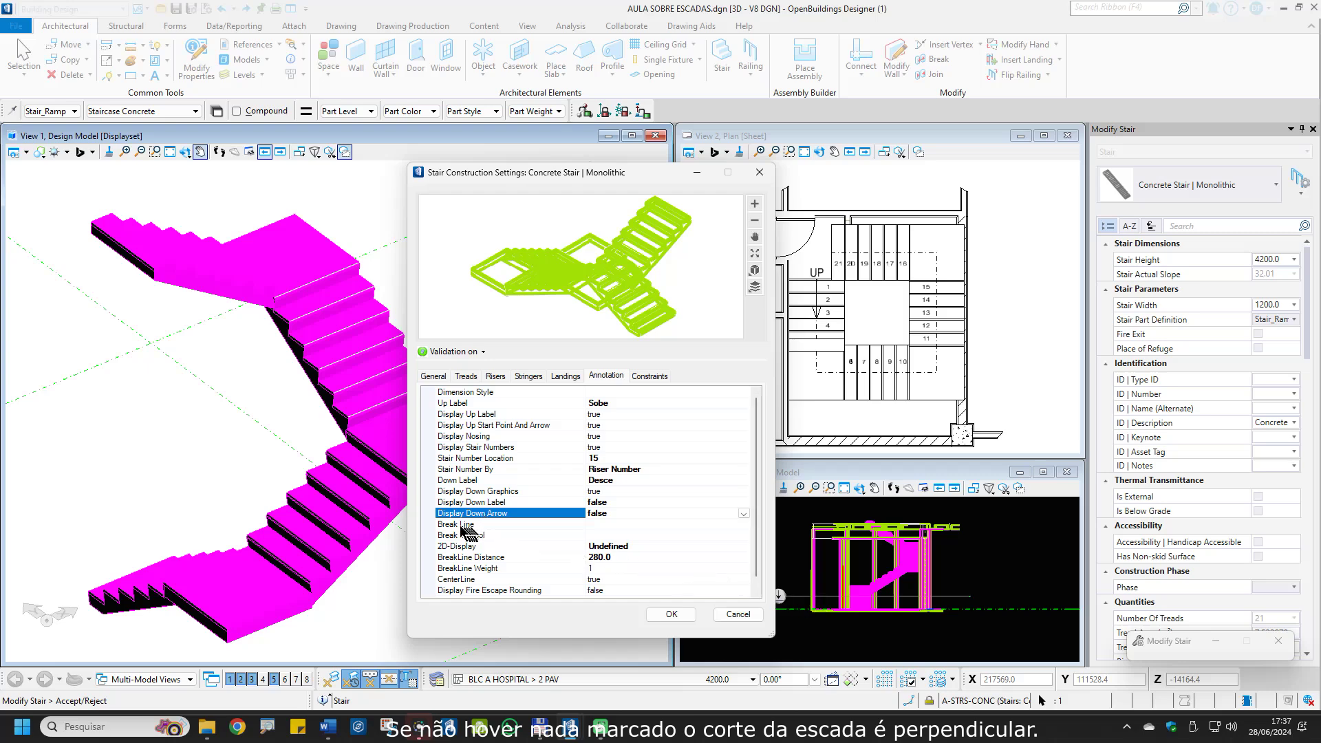
click(632, 525)
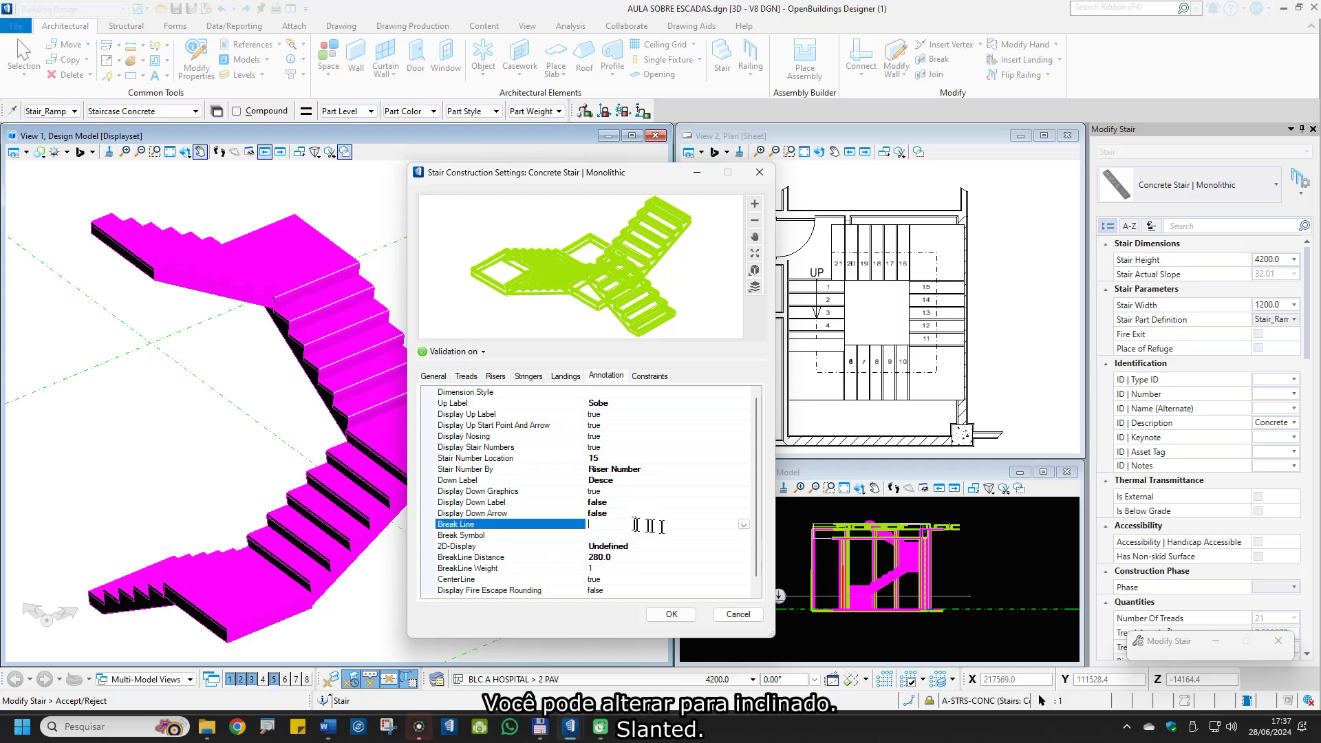
click(743, 524)
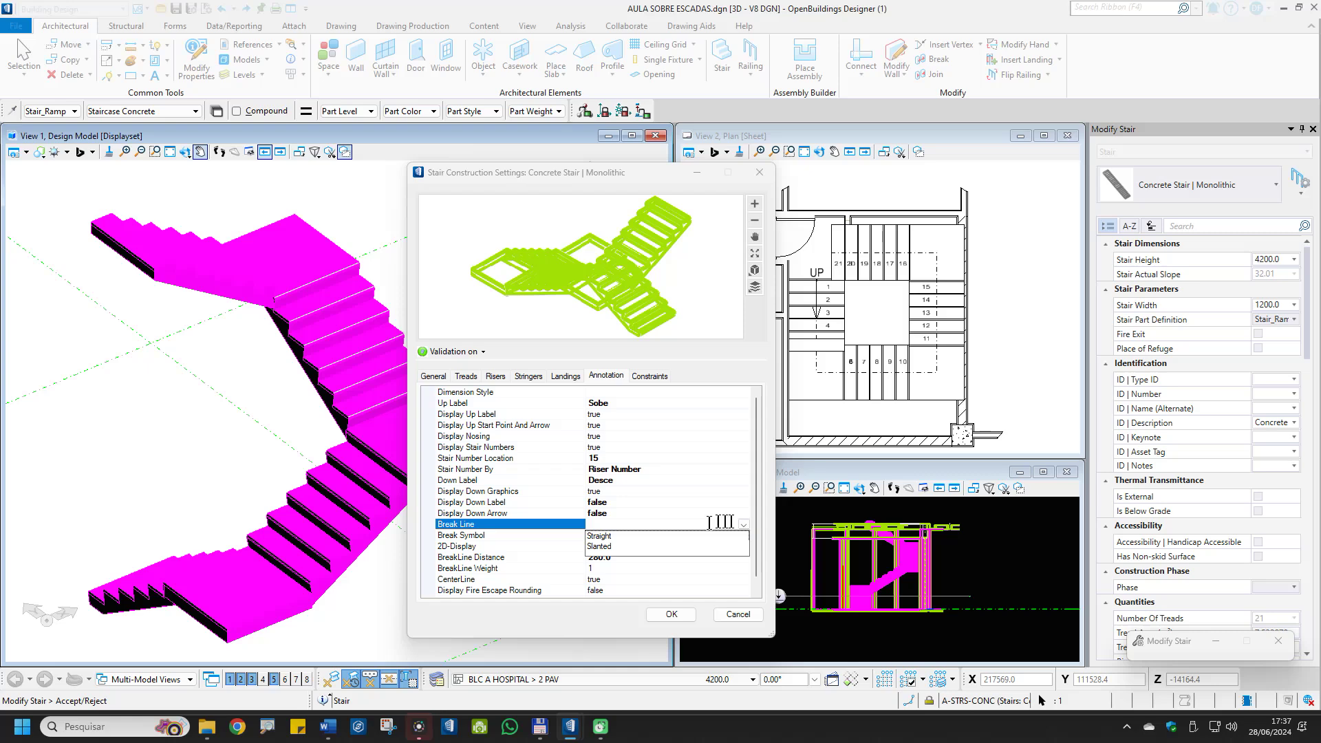
click(601, 547)
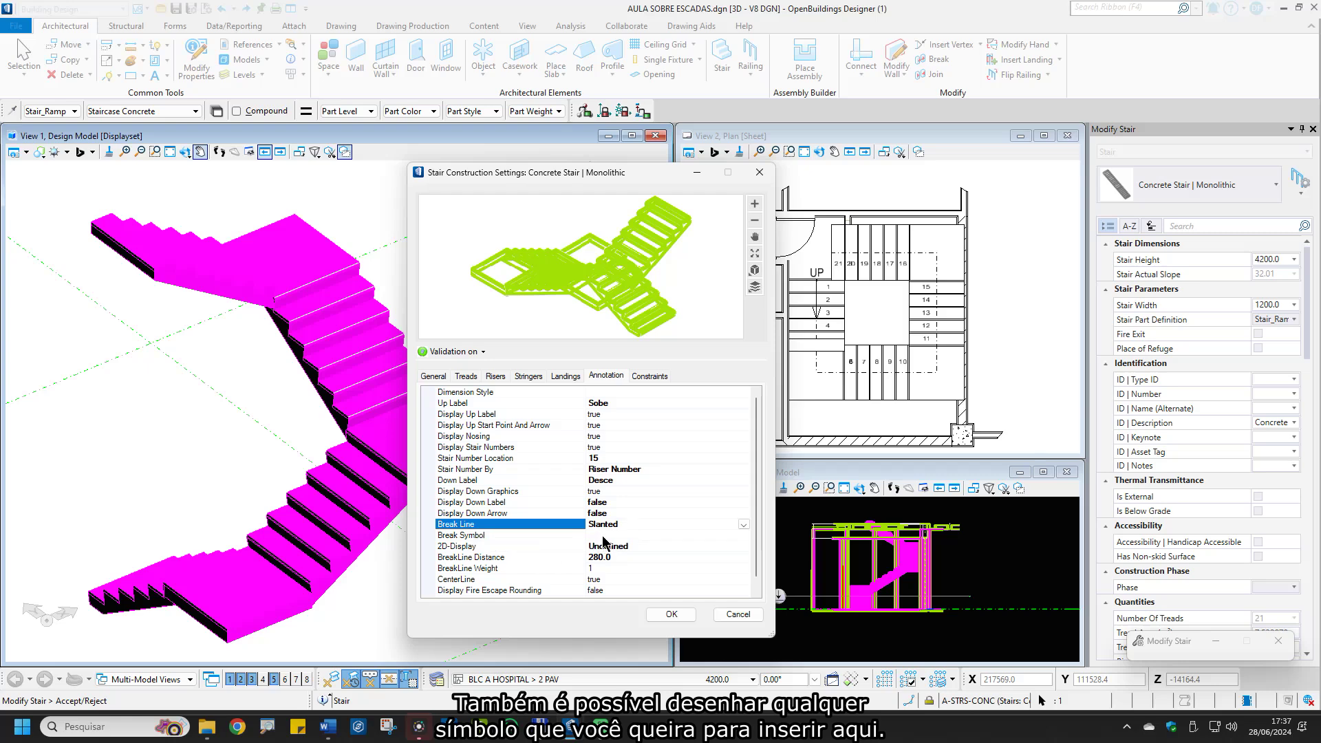
Leave the stair's Break Symbol empty and set 2D-Display to Bottom Floor
click(602, 536)
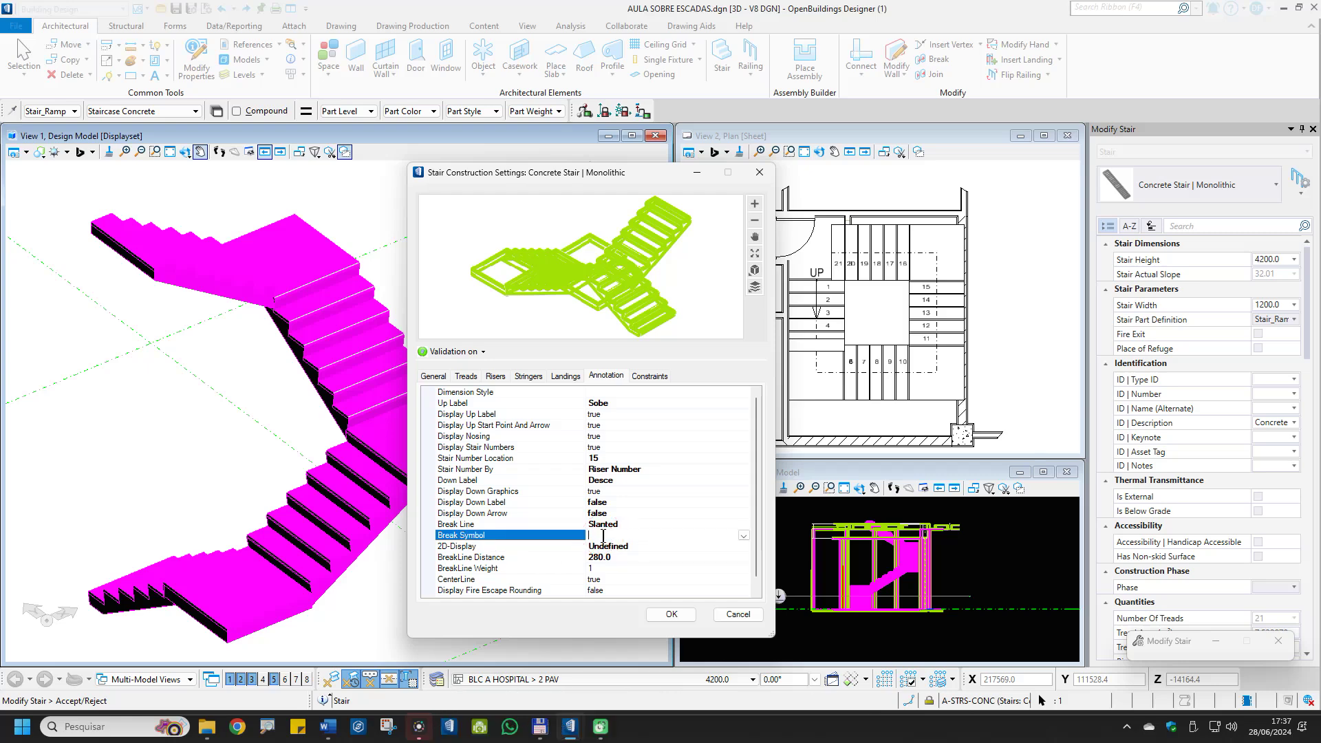
click(743, 535)
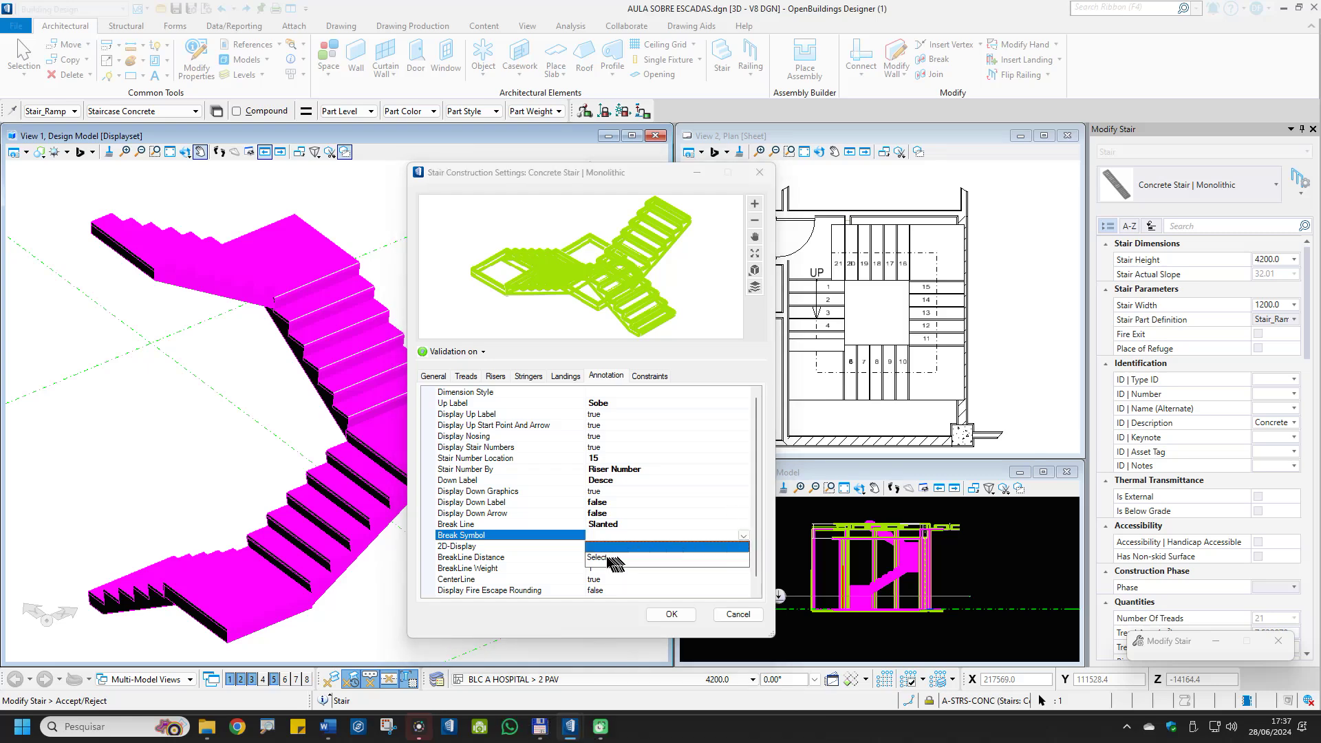
click(580, 540)
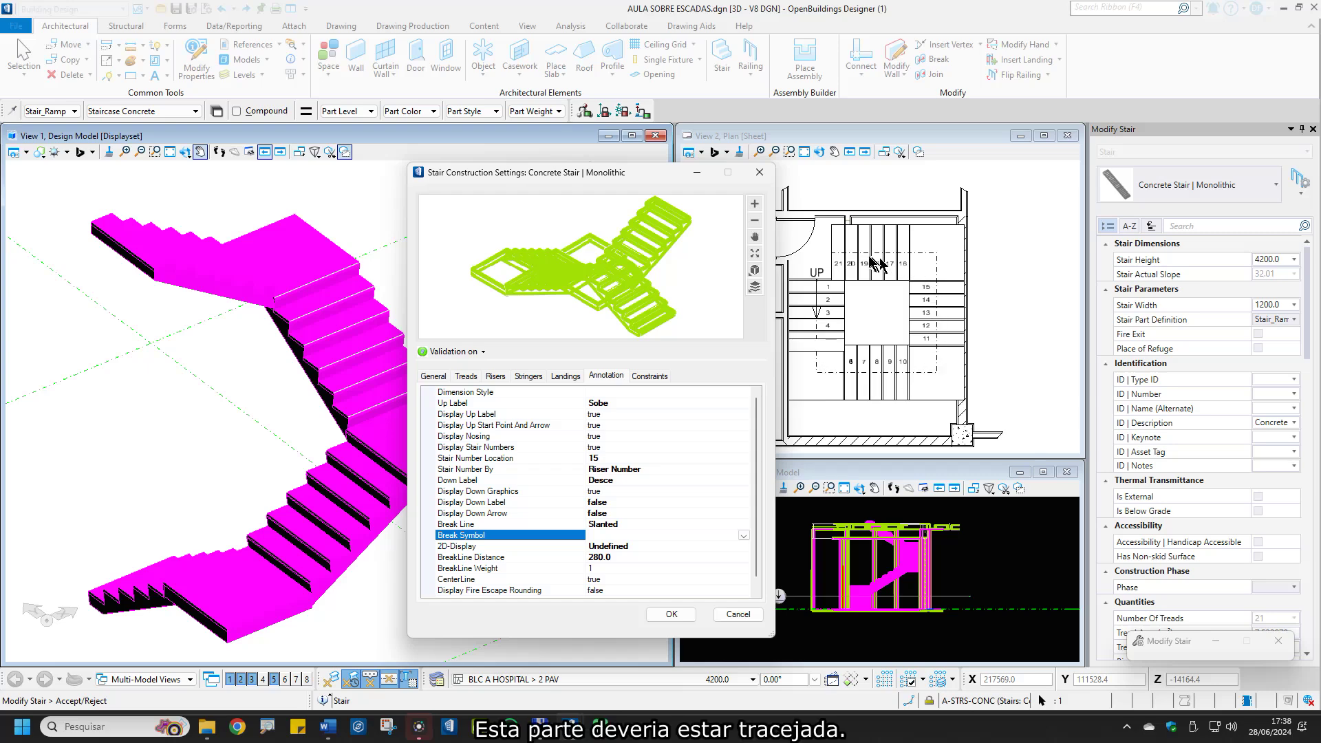
click(631, 549)
click(745, 546)
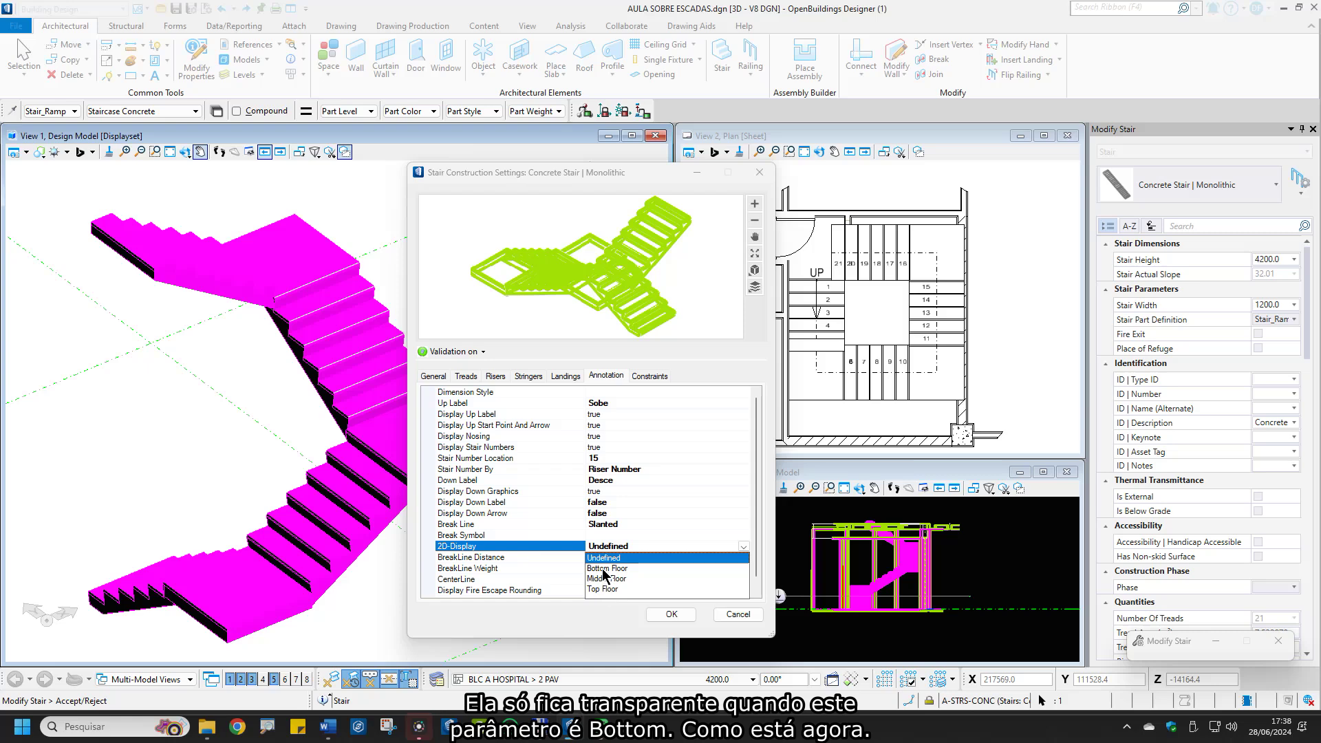
click(609, 557)
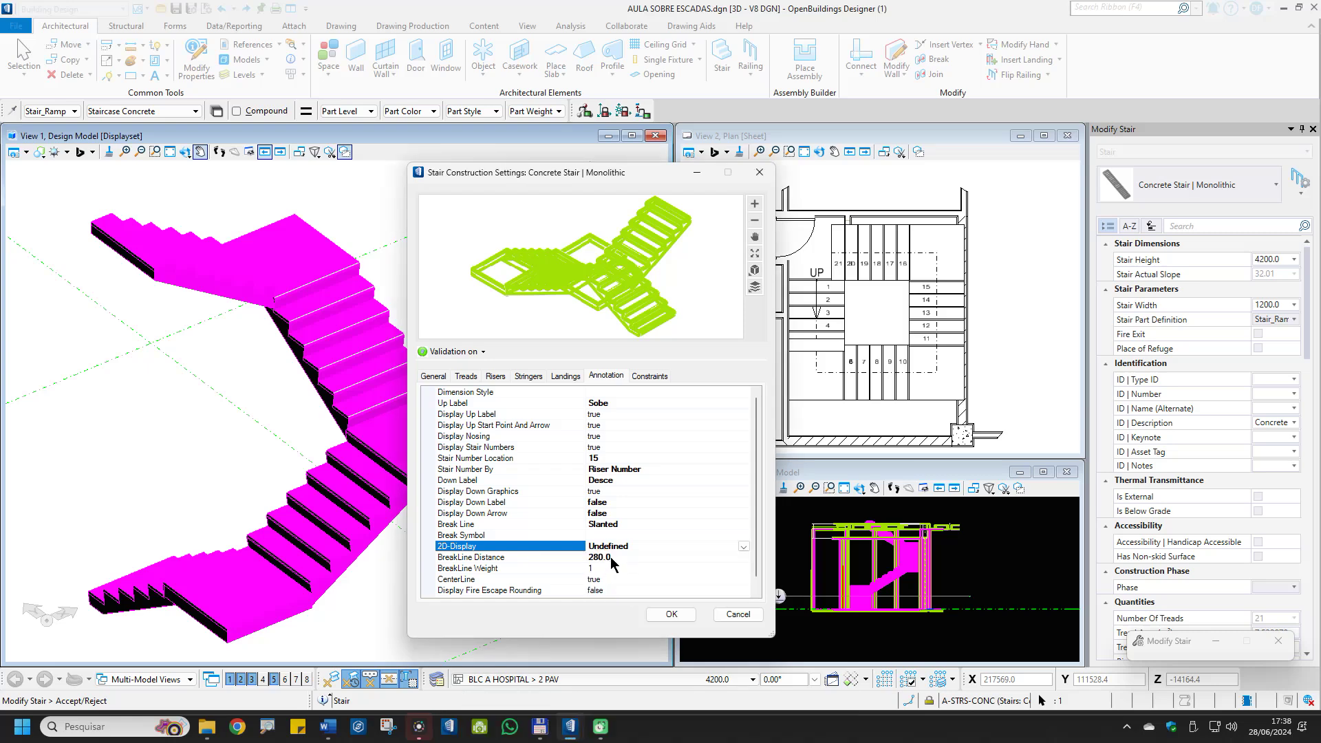
Set the stair's BreakLine Distance to 140 and BreakLine Weight to 2
click(605, 557)
text(140)
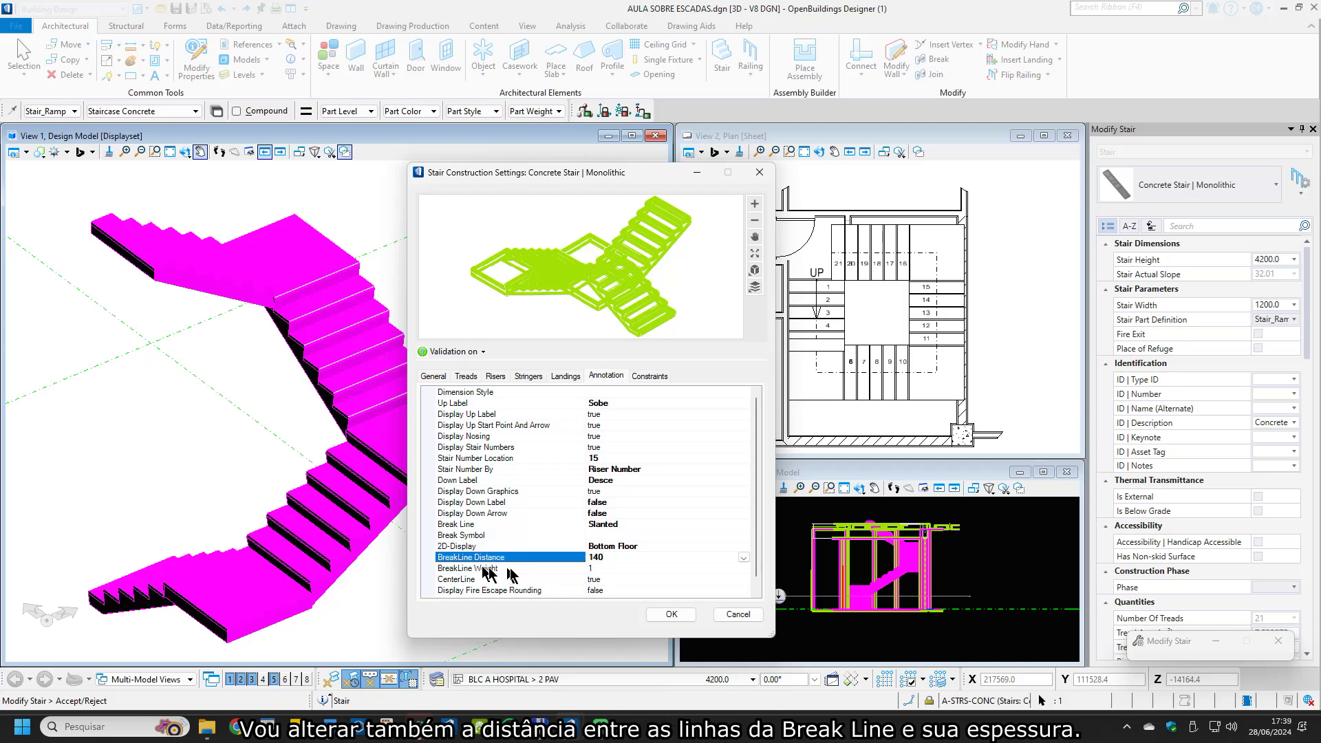
click(596, 567)
text(2)
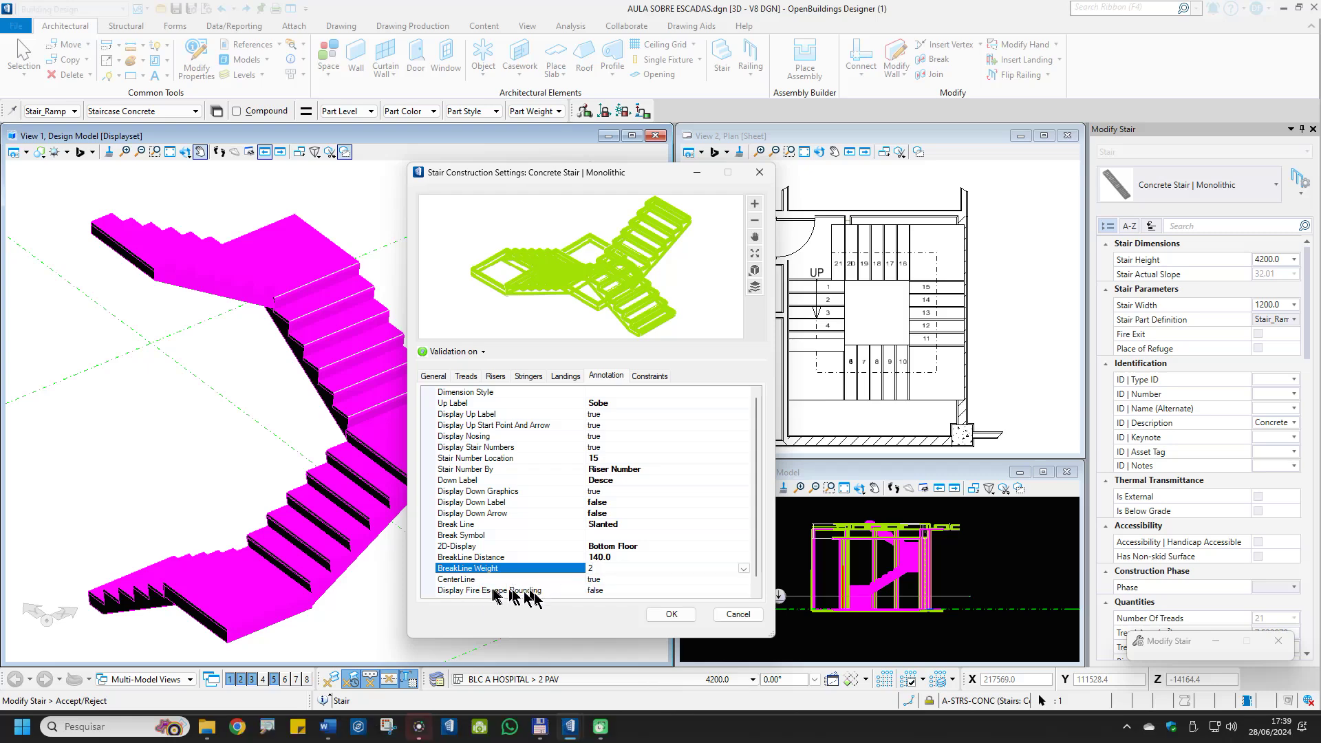
Set Display Fire Escape Rounding to true and apply all the annotation settings to the stair
click(601, 590)
click(743, 590)
click(741, 601)
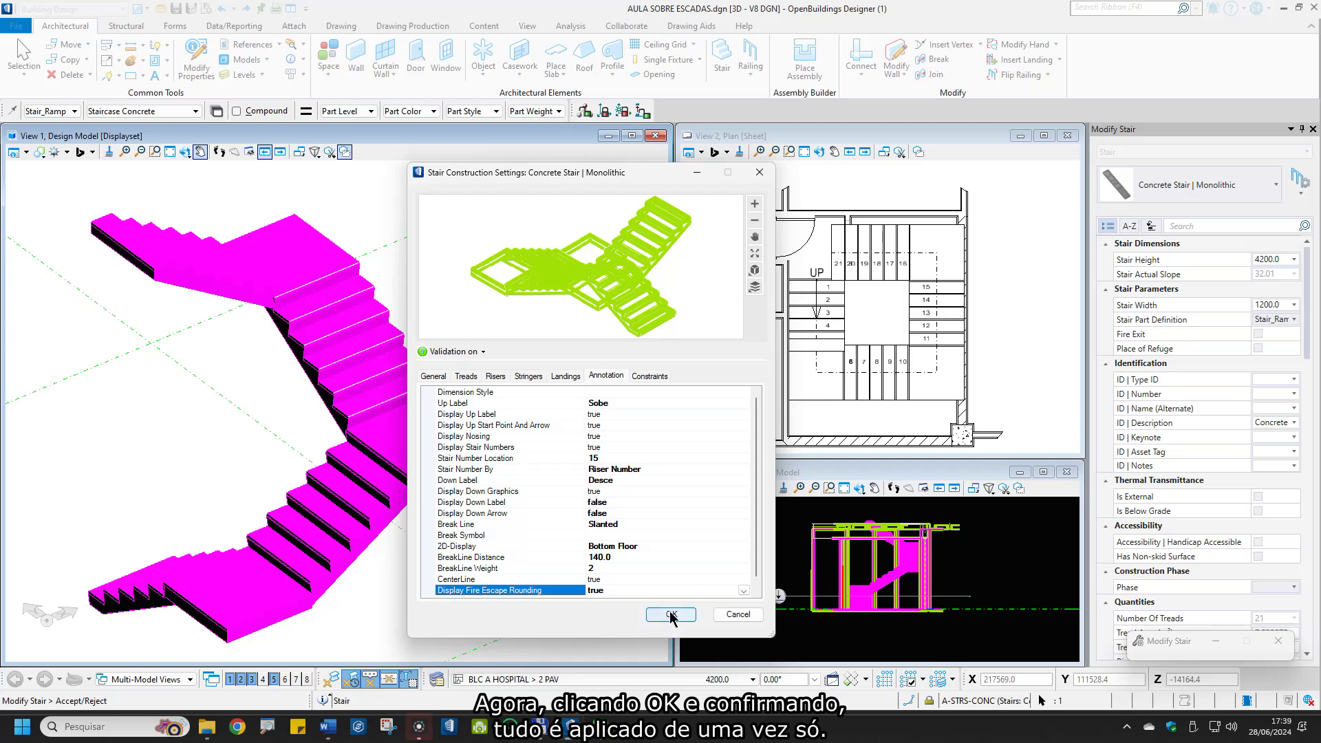
click(670, 615)
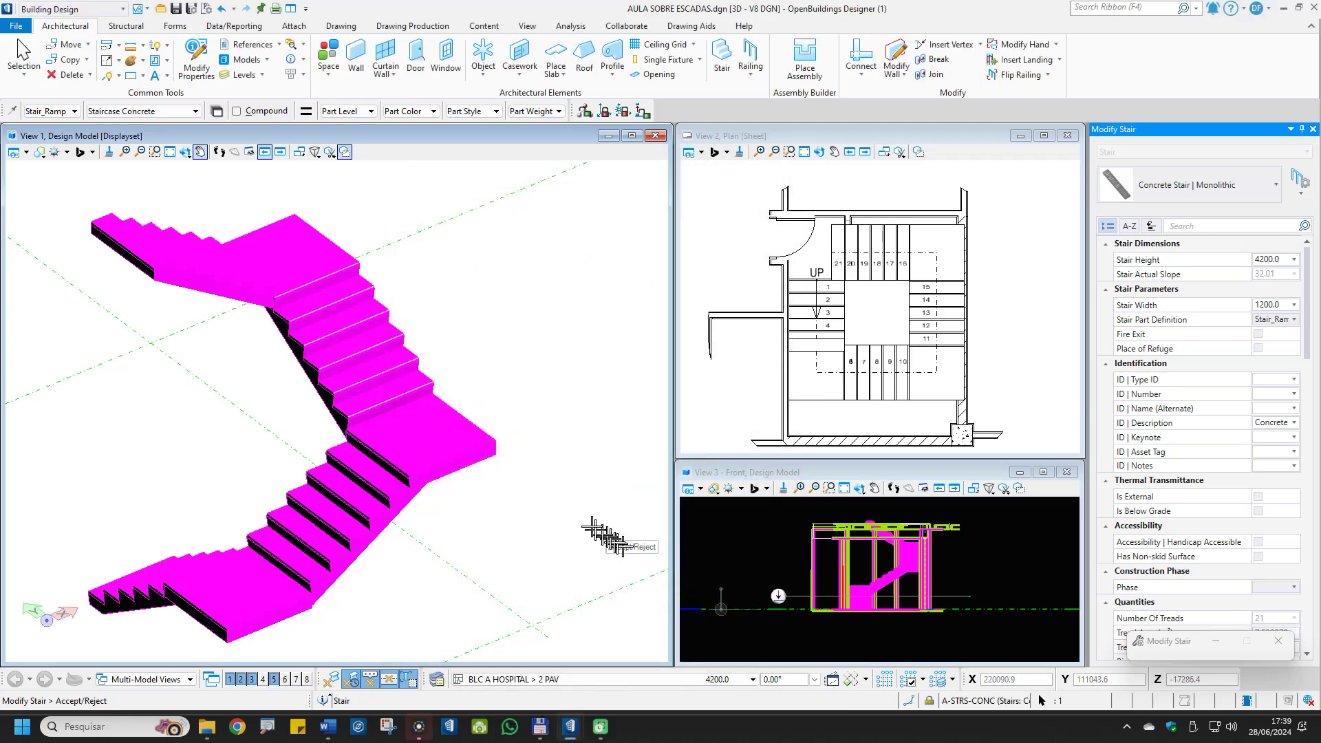
click(534, 498)
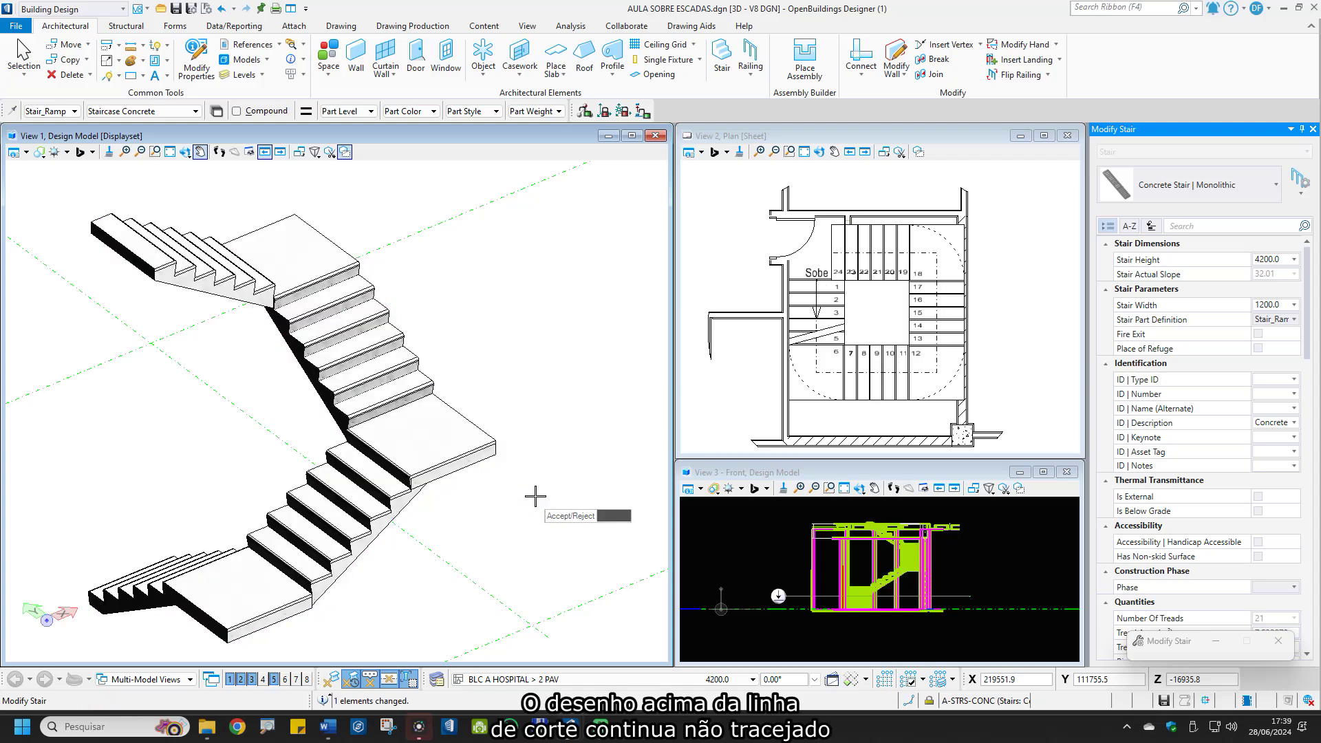
right_click(560, 477)
Examine the stair's step numbers and break line in the plan, and close the stair modification without changing anything
scroll(870, 334, up, 2)
scroll(825, 352, down, 2)
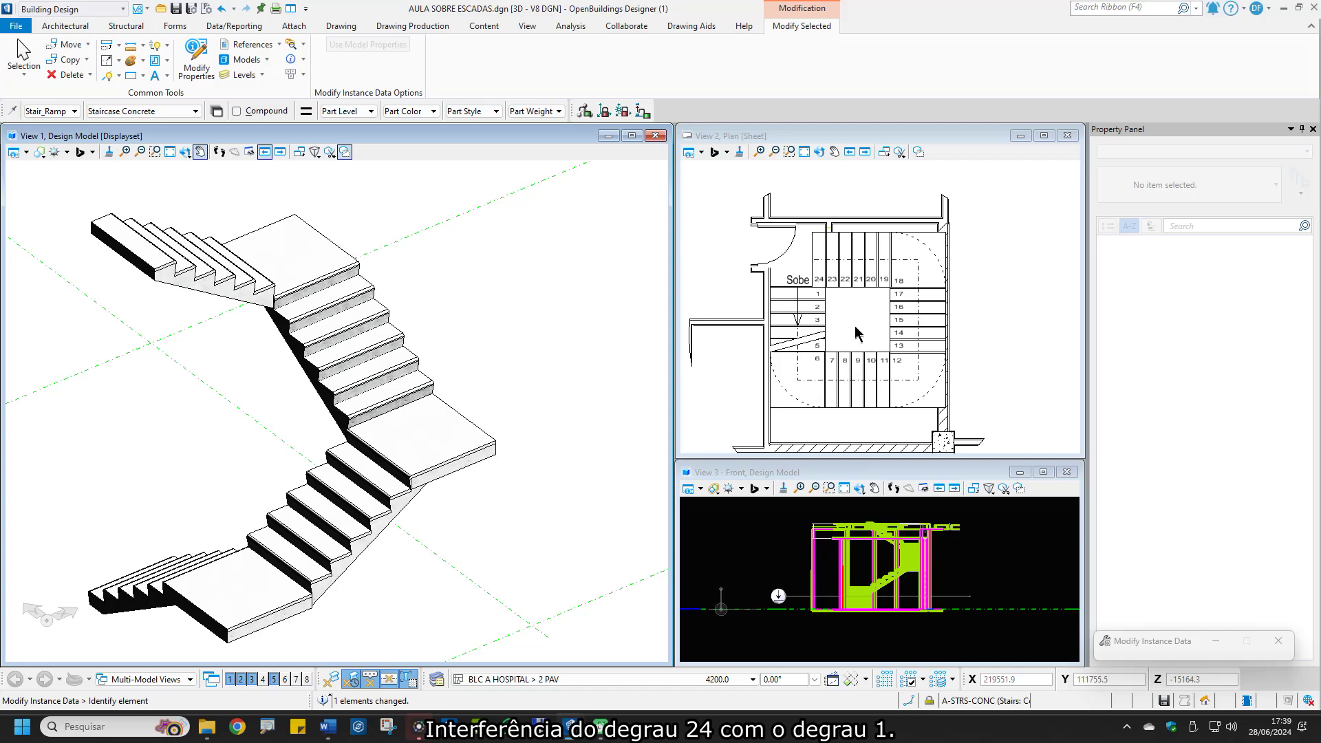
scroll(856, 331, up, 2)
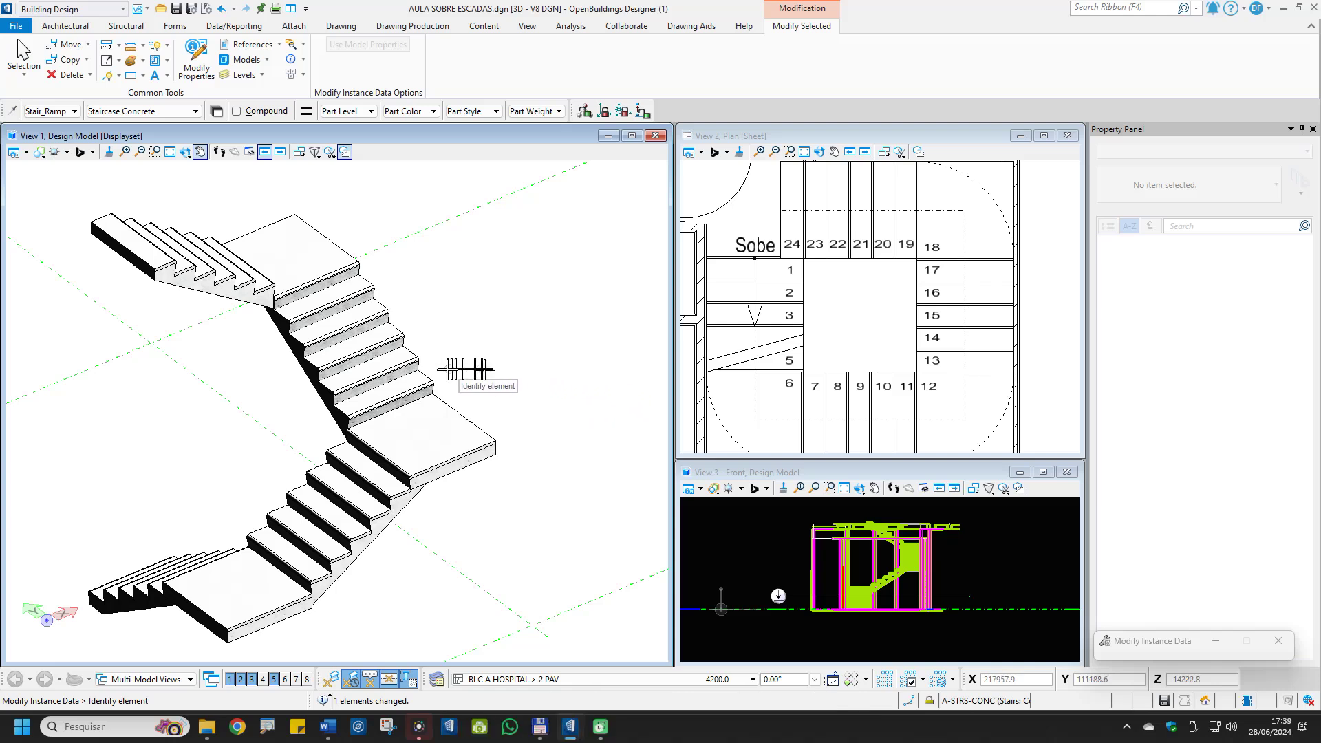
click(425, 377)
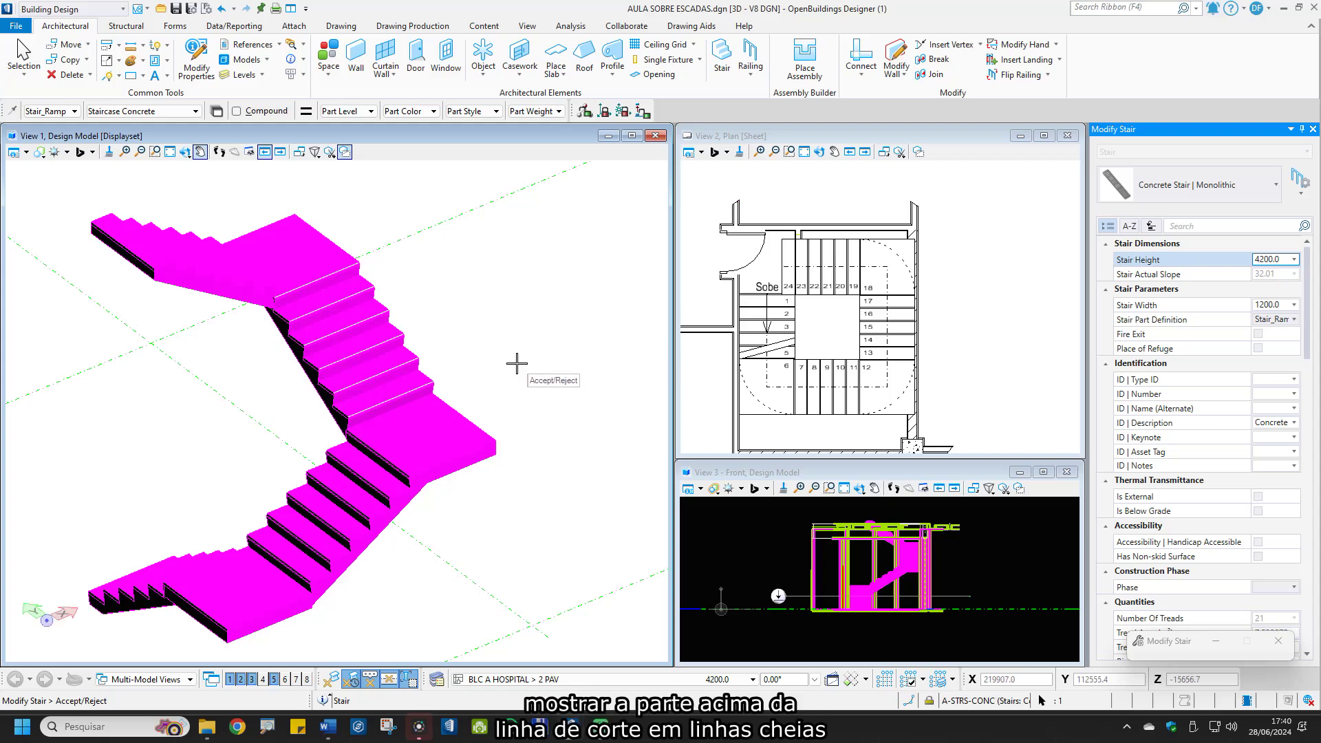
click(497, 351)
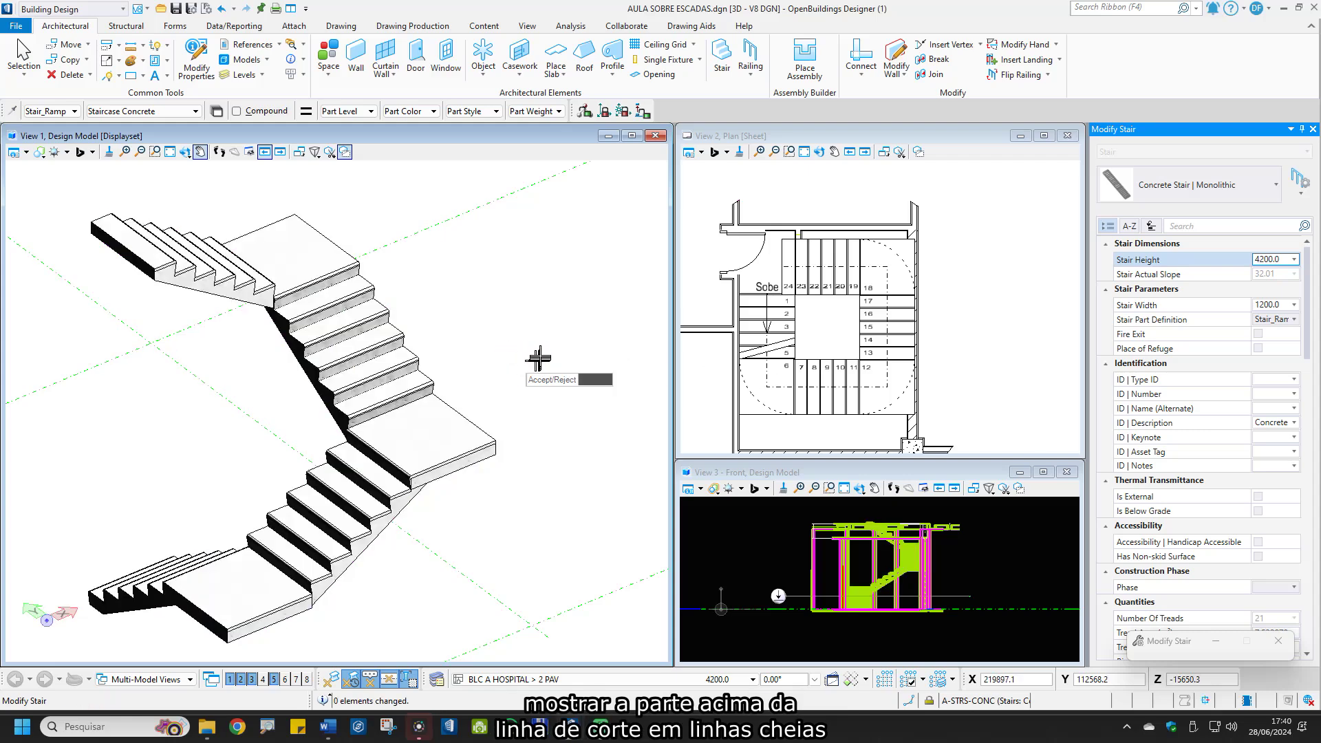
right_click(490, 343)
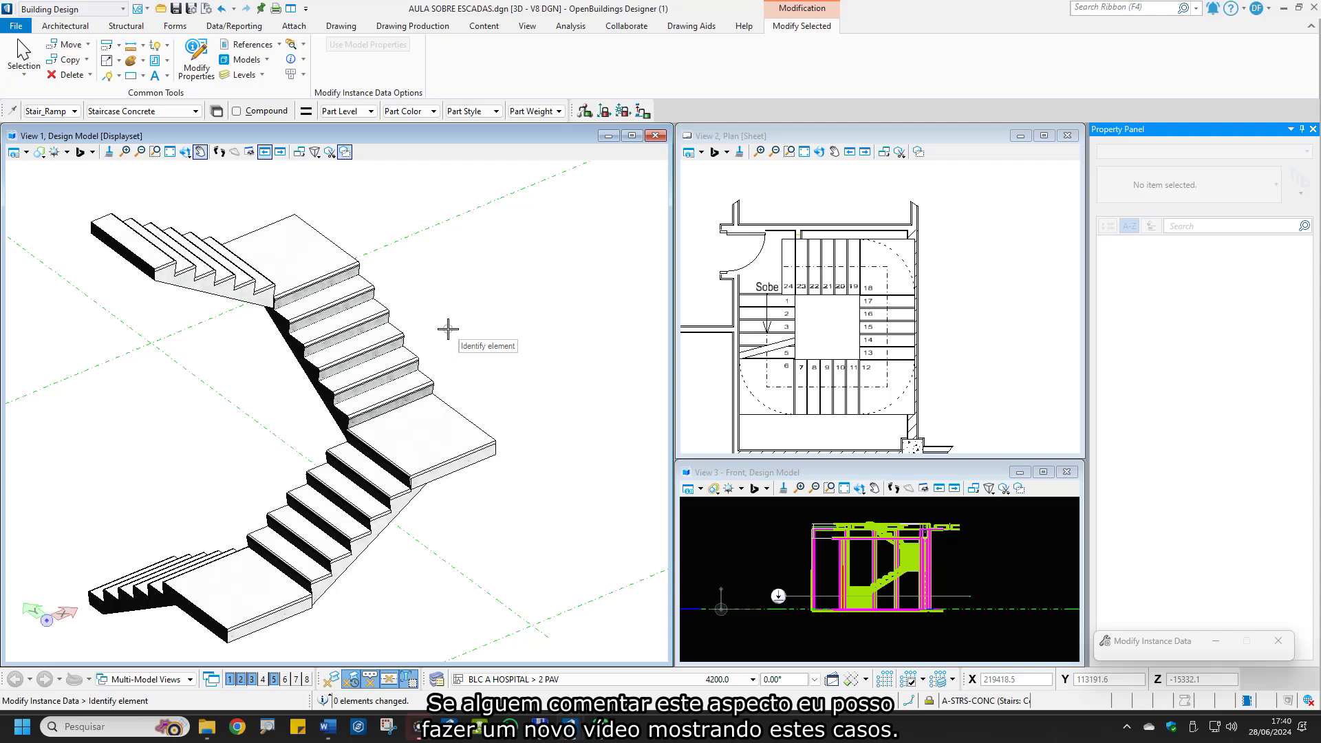
Rotate the design model view to Top and clear its displayset to bring back the surrounding elements
ctrl+shift+right_click(457, 330)
click(456, 330)
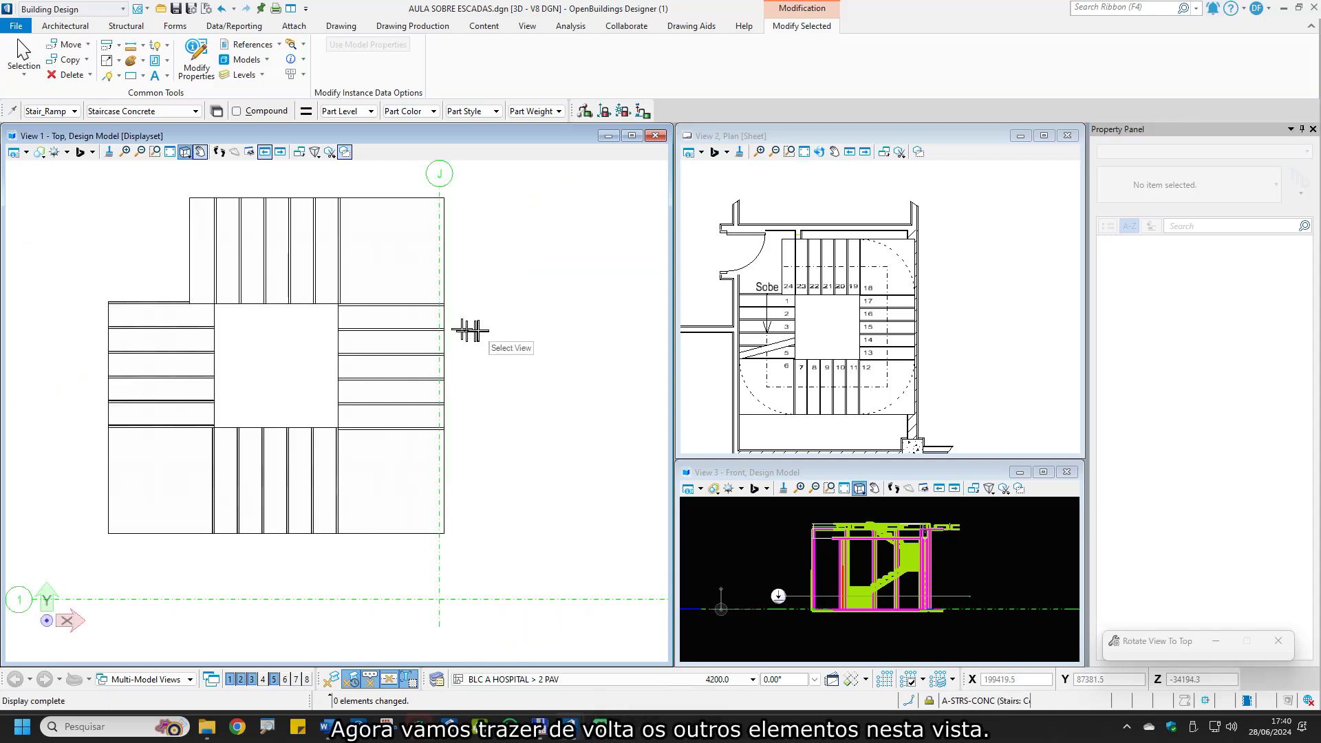
right_click(489, 328)
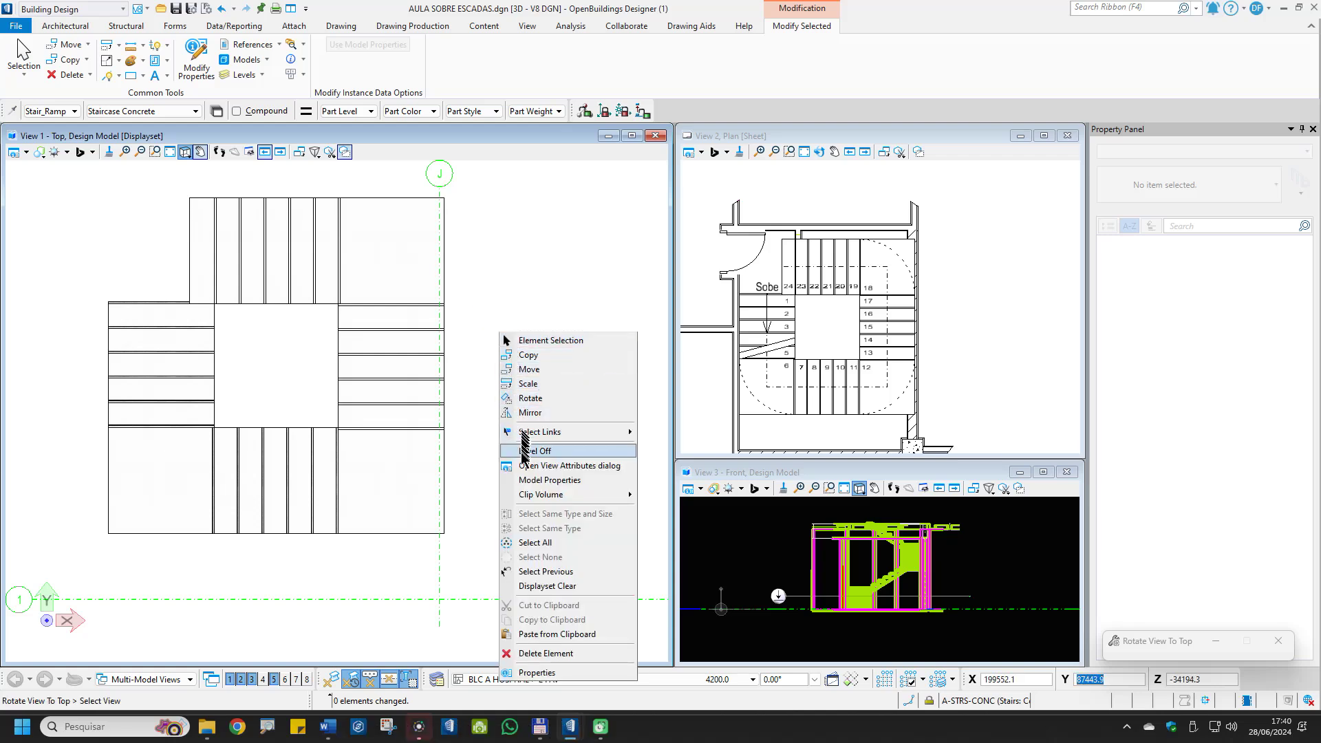
click(557, 589)
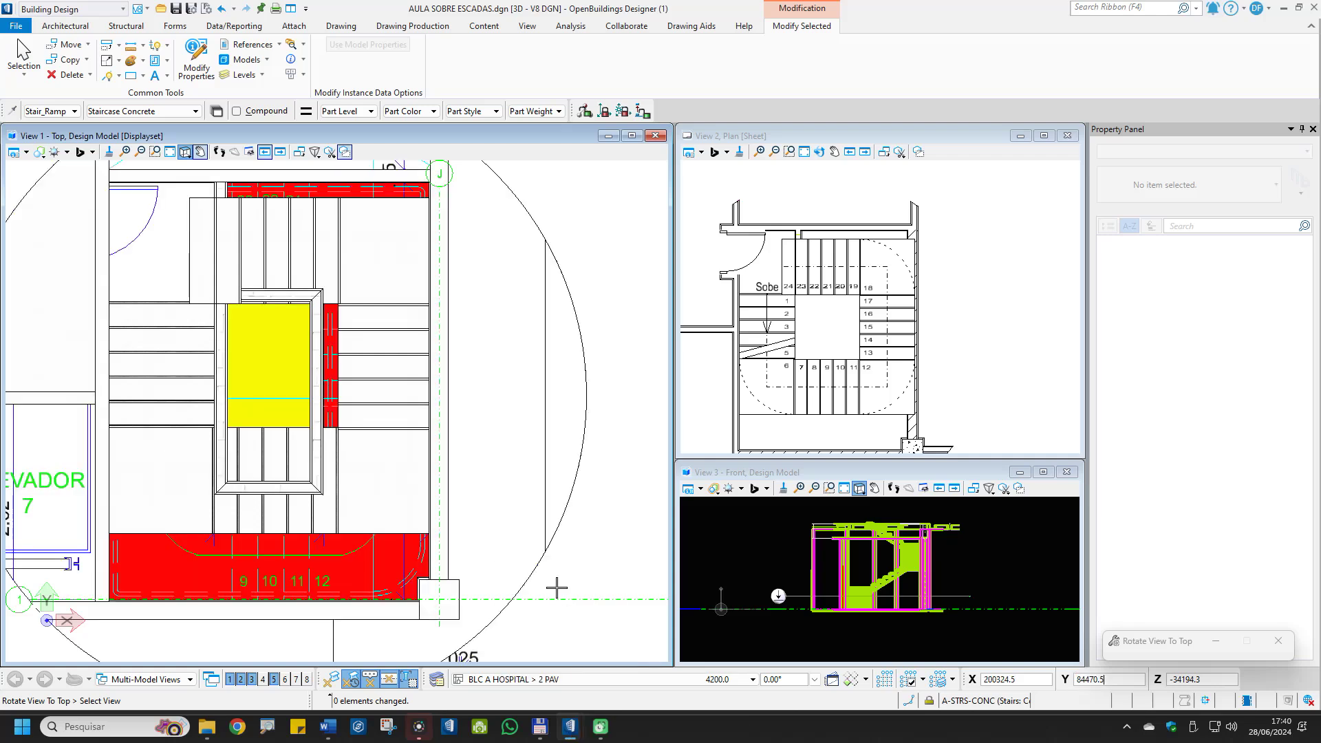
In the top view, move the stair's first landing two treads further from the start, giving the first flight eight risers
scroll(469, 392, down, 3)
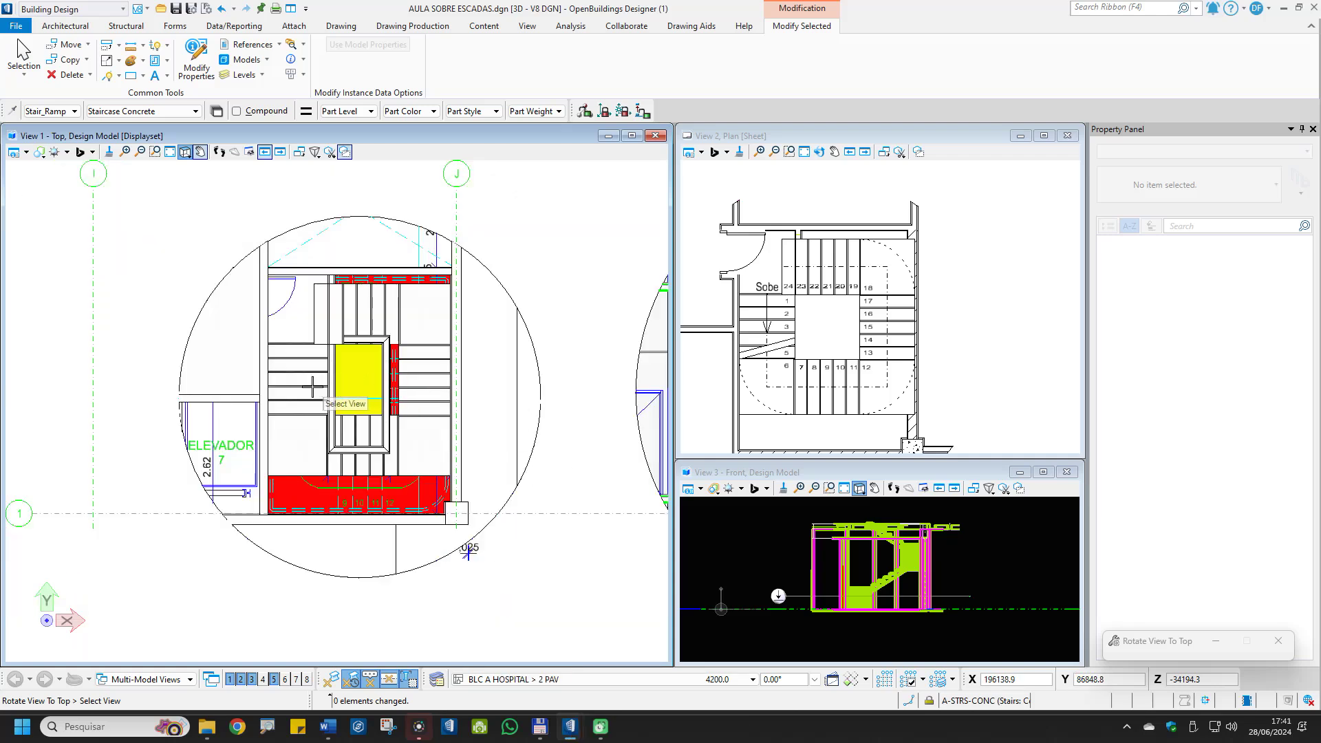
scroll(312, 387, up, 2)
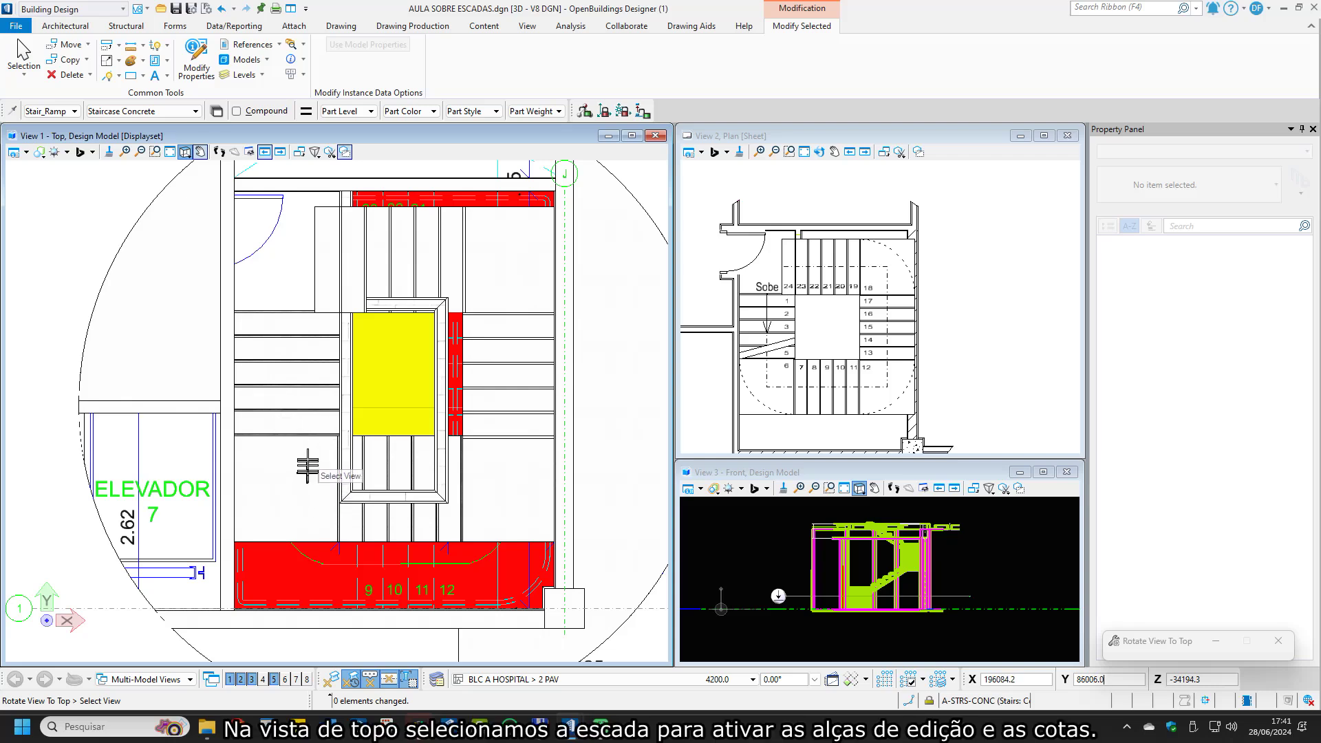
click(488, 355)
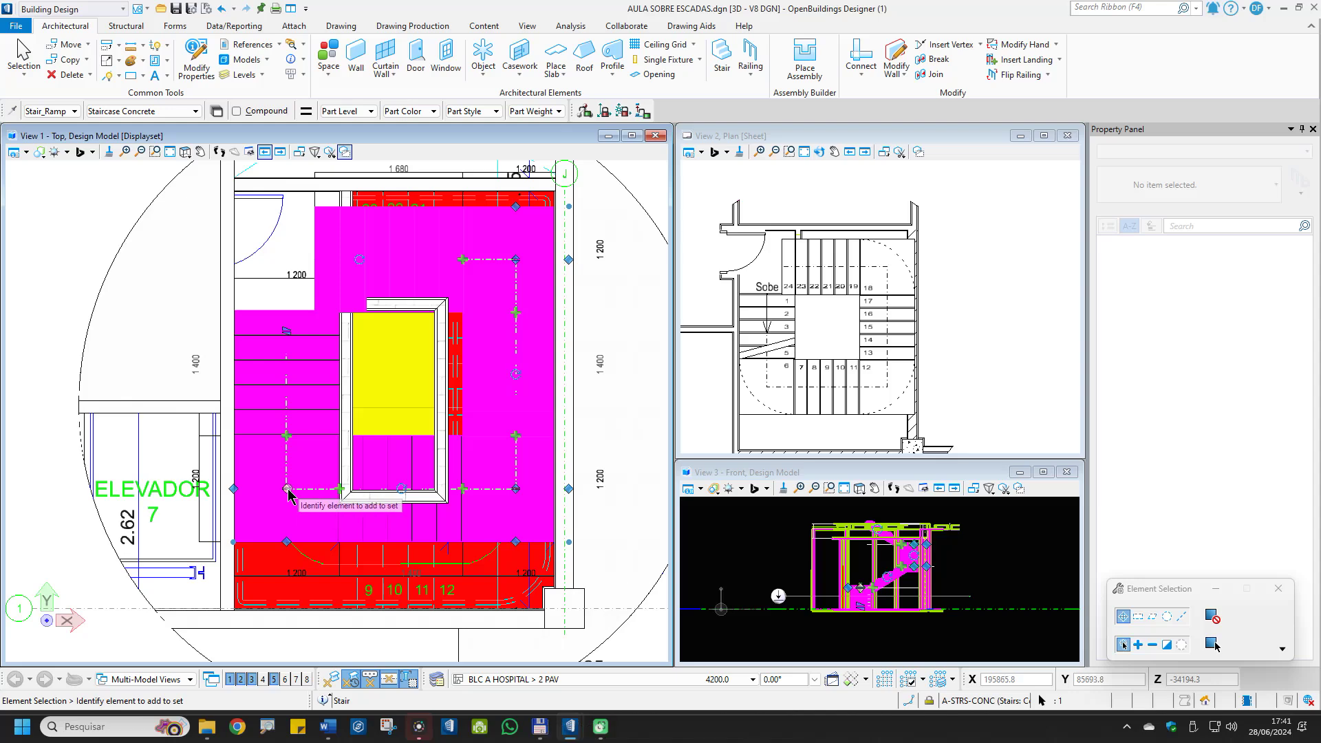
click(287, 489)
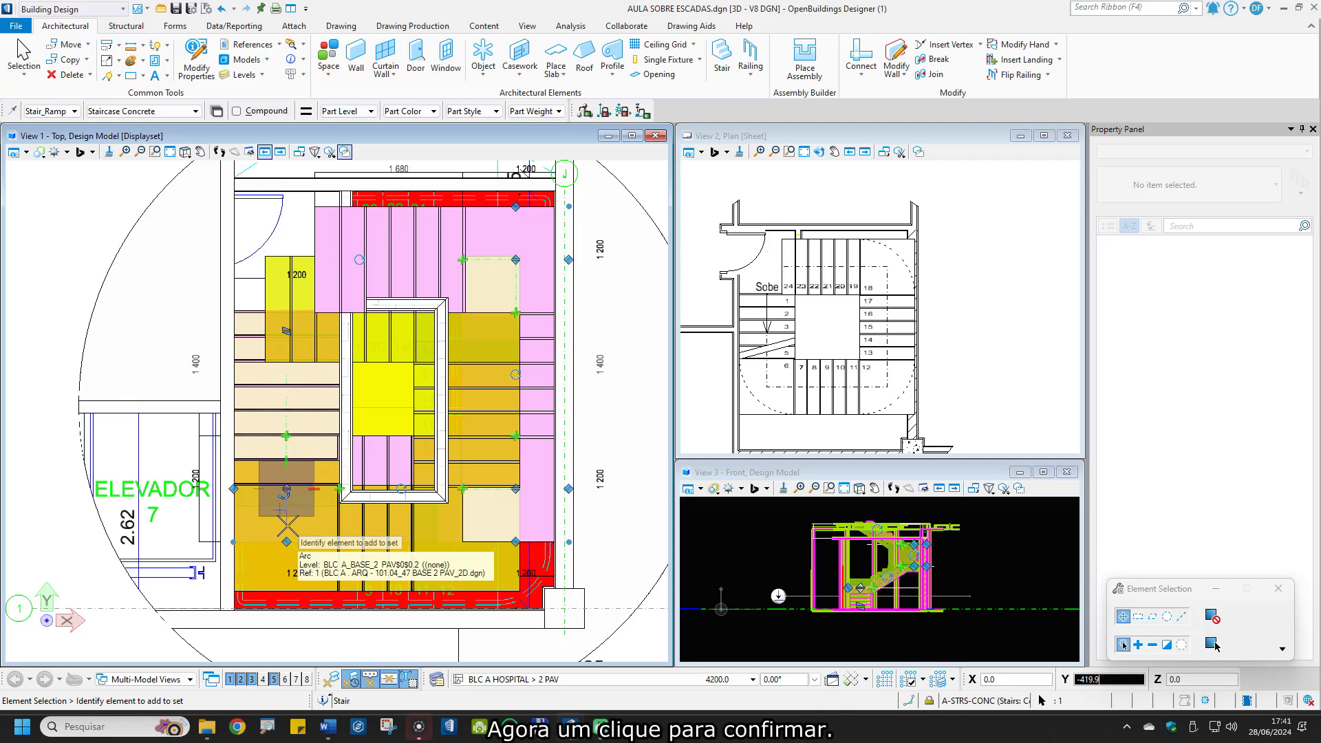
click(287, 527)
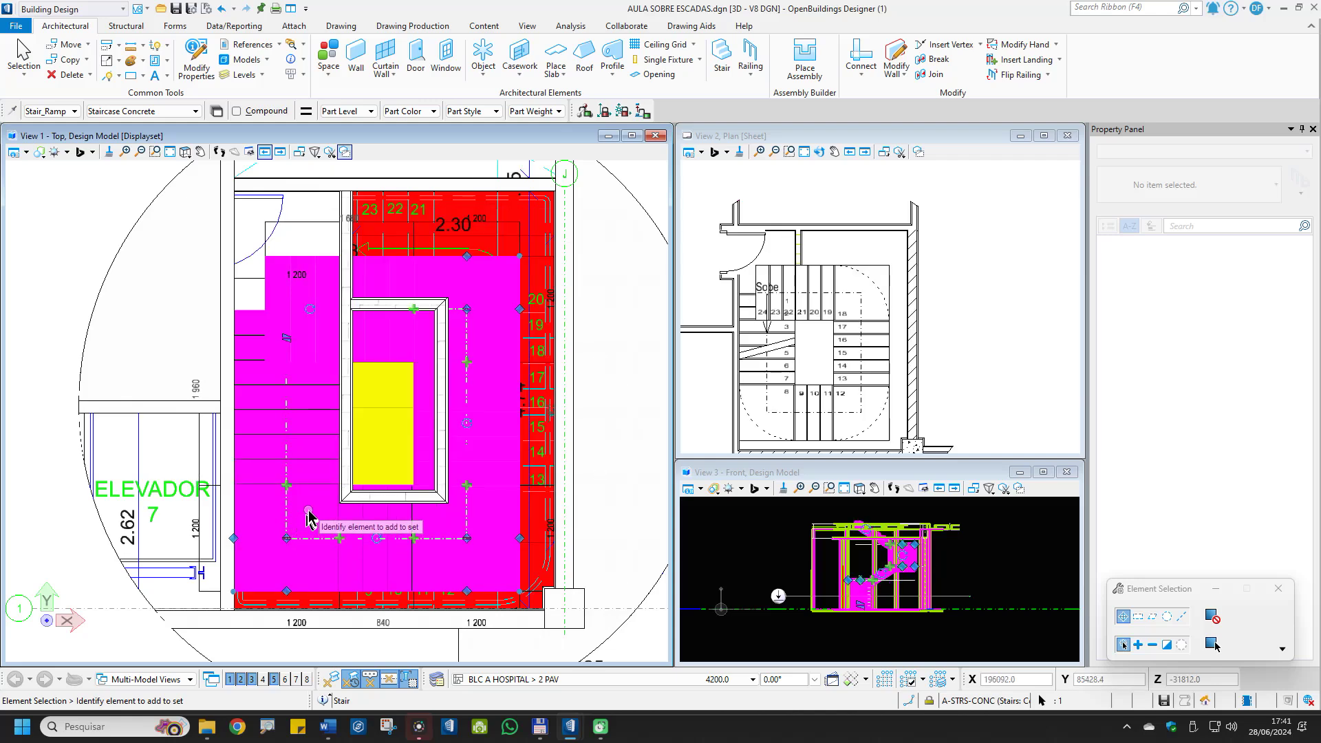
click(596, 471)
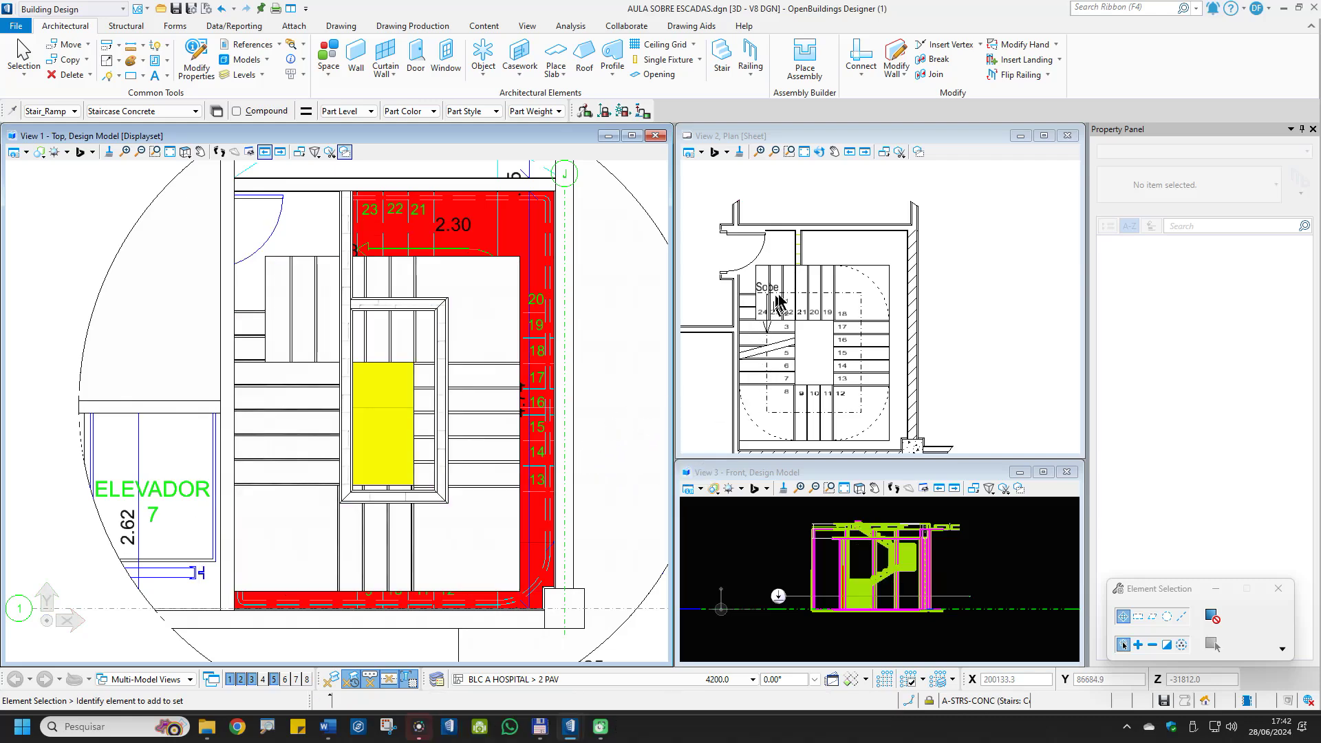
Move the third landing two treads outward, giving the third flight eight risers and the fourth flight two fewer
scroll(791, 379, up, 2)
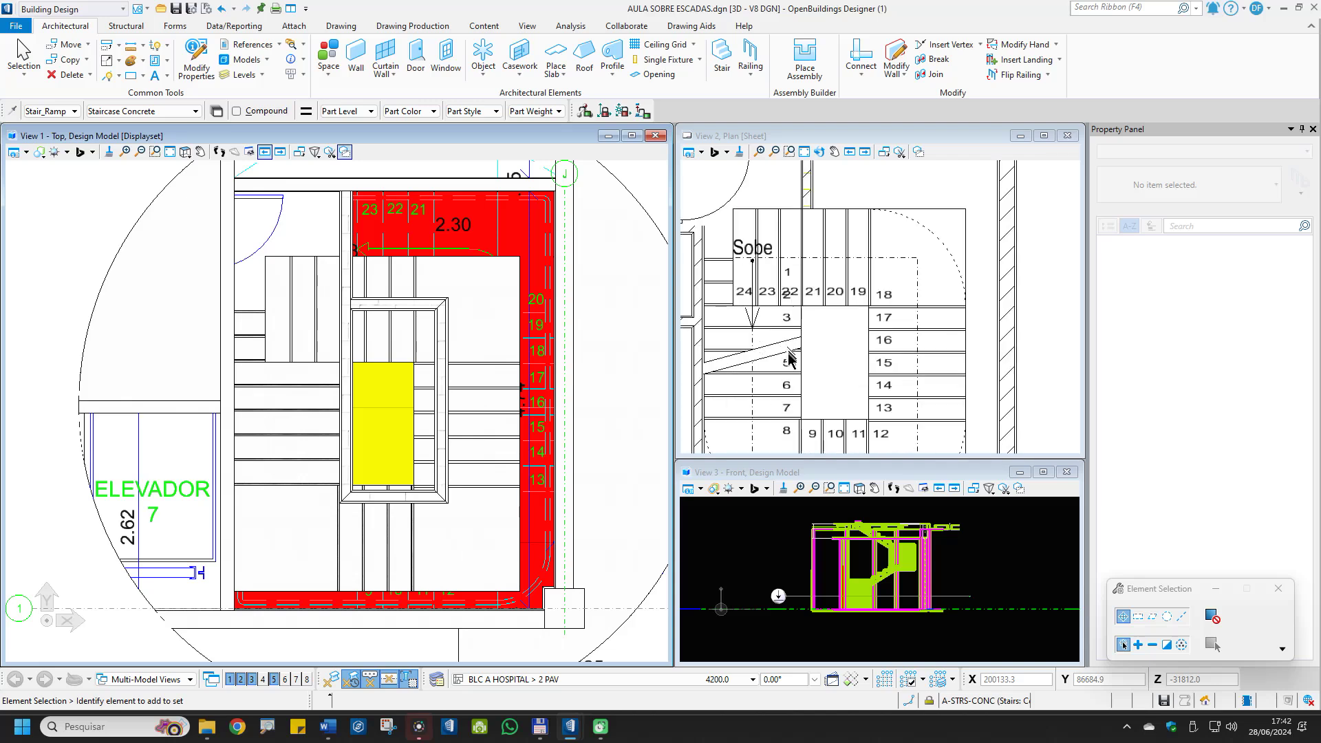
middle_drag(853, 399, 850, 347)
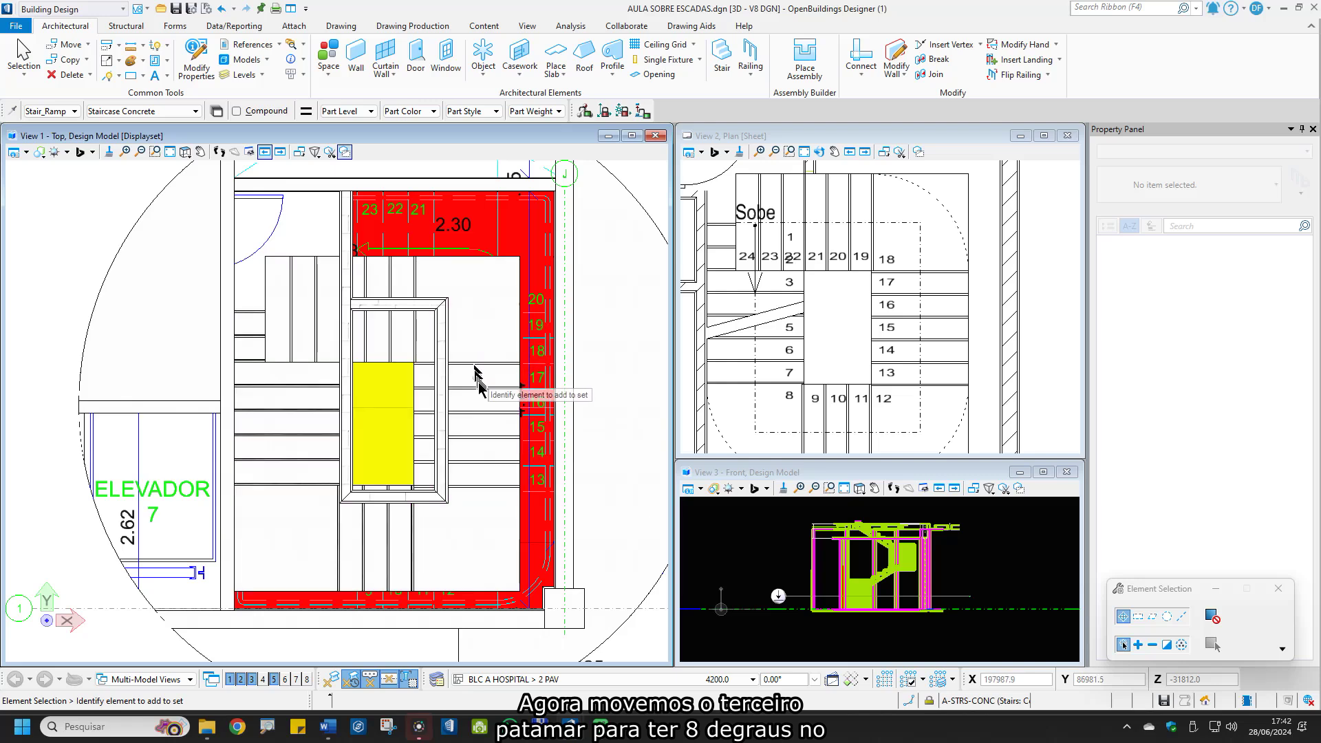
click(479, 317)
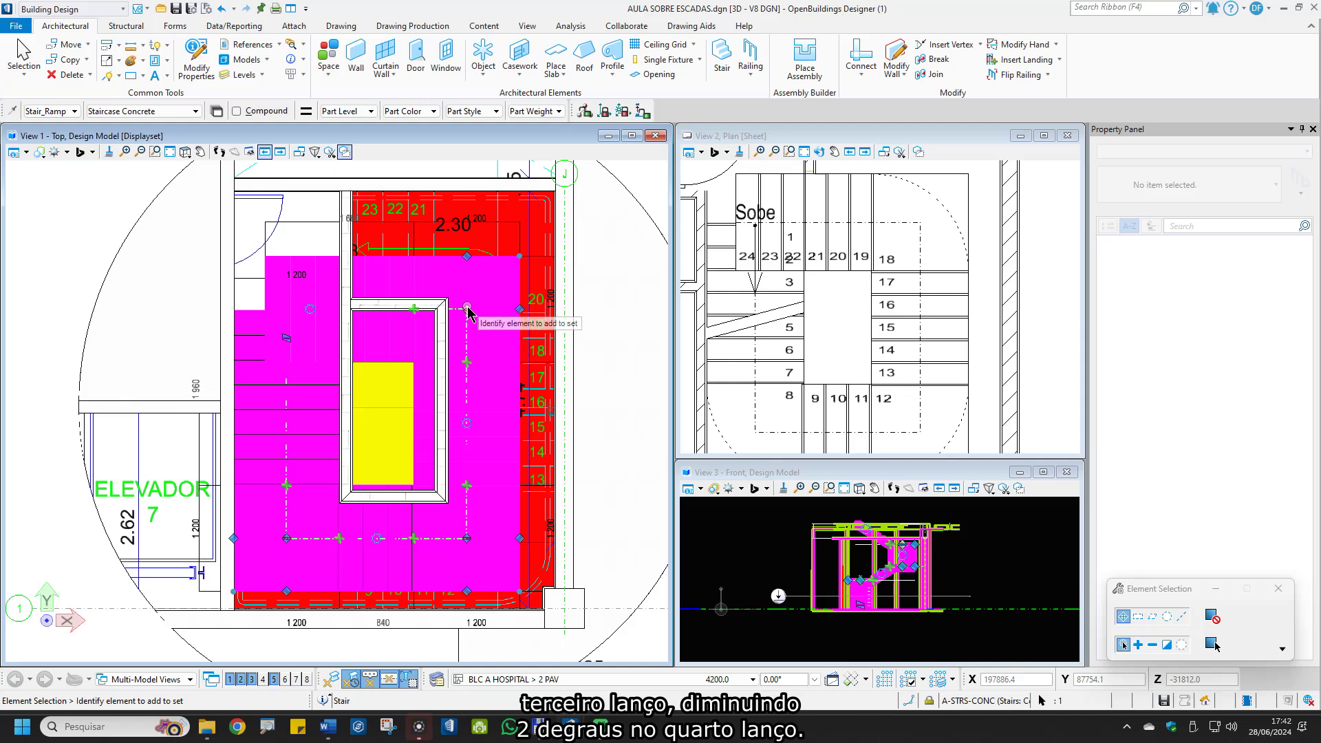
click(468, 305)
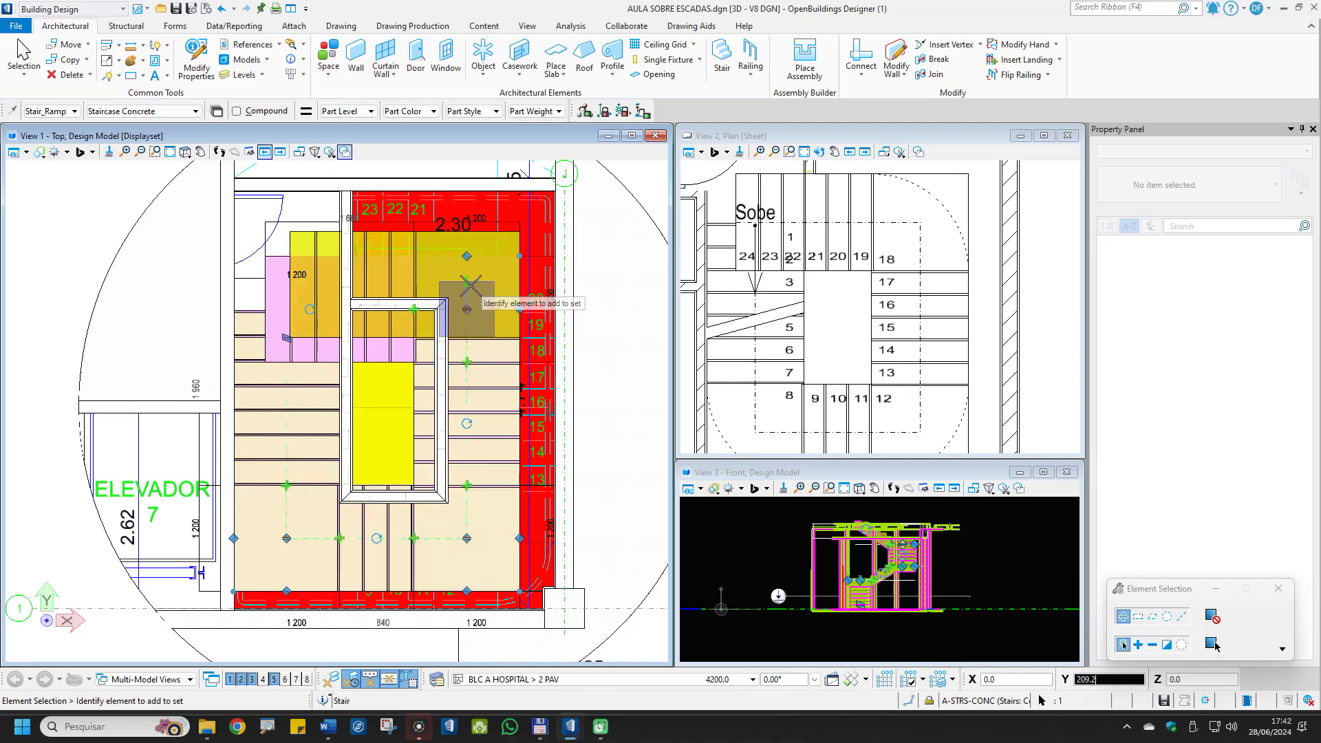
click(470, 279)
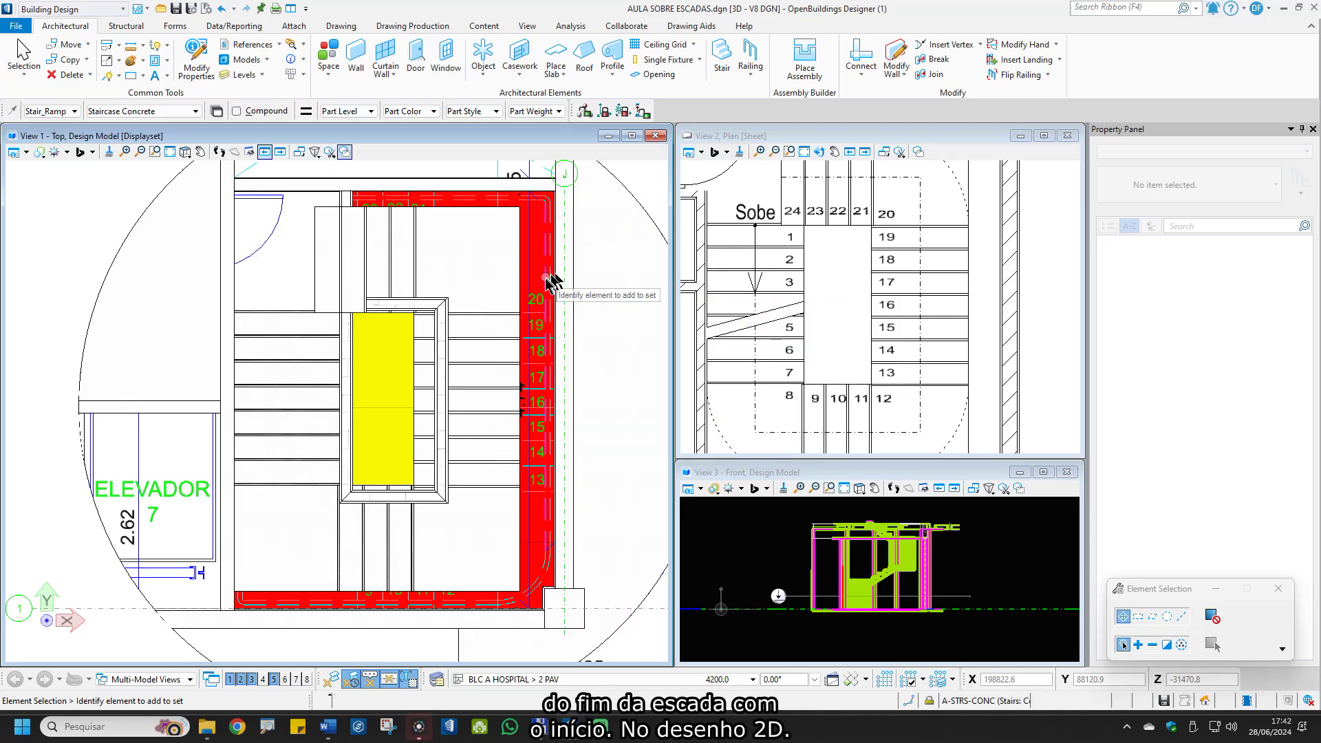
Move the stair's third landing one more tread outward to clear the interference, giving the third flight nine risers
click(481, 319)
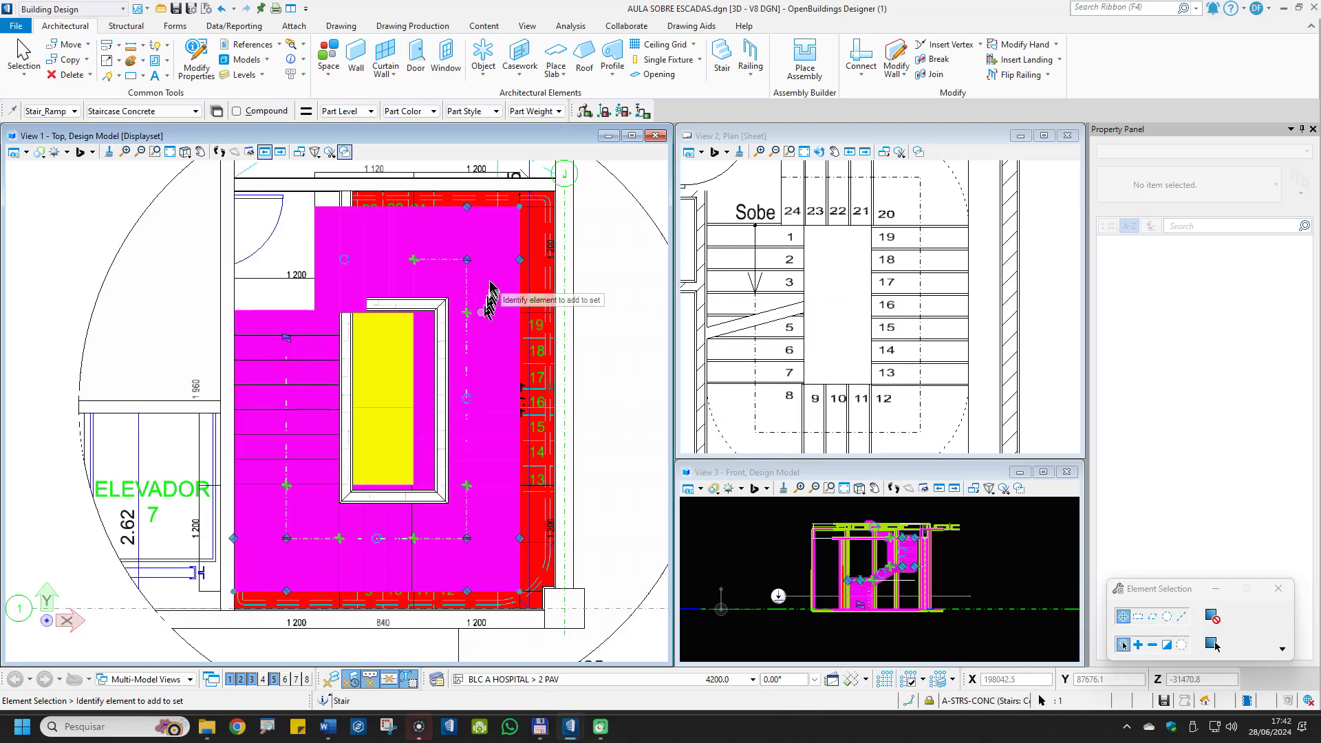
click(467, 260)
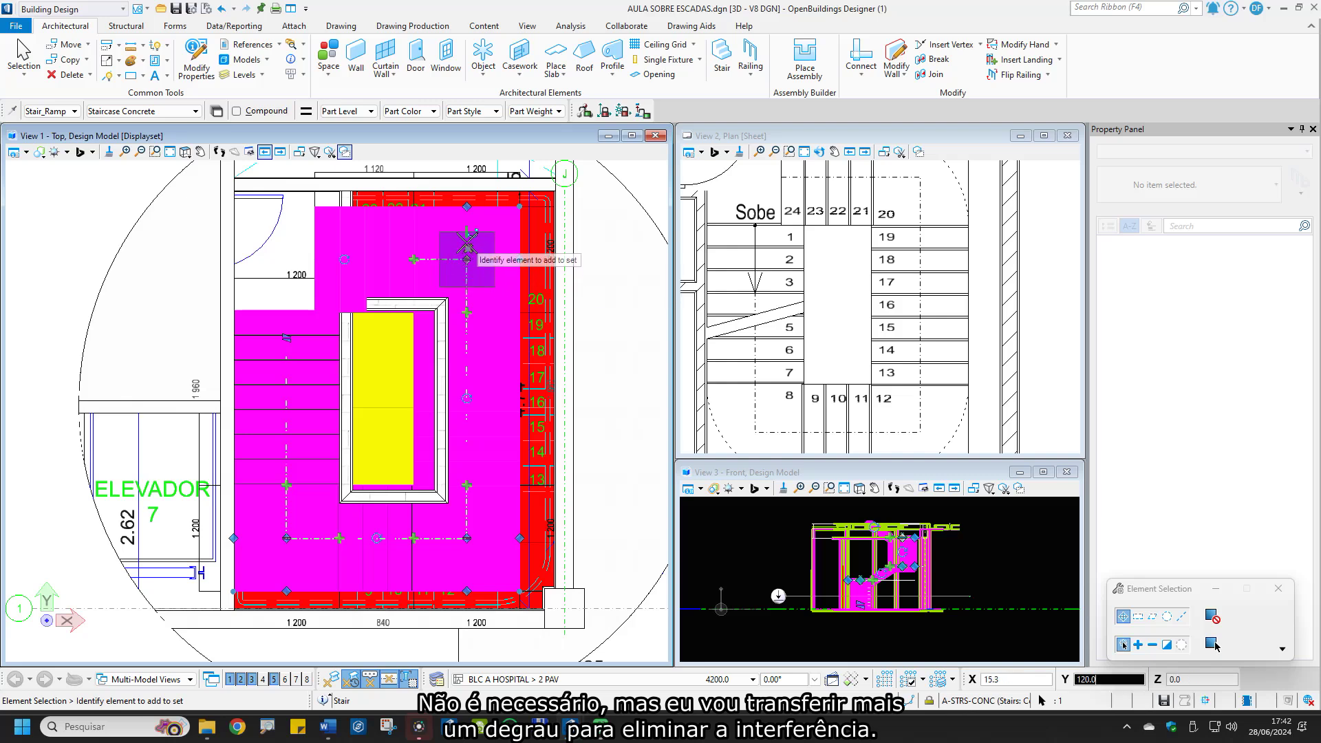
click(467, 241)
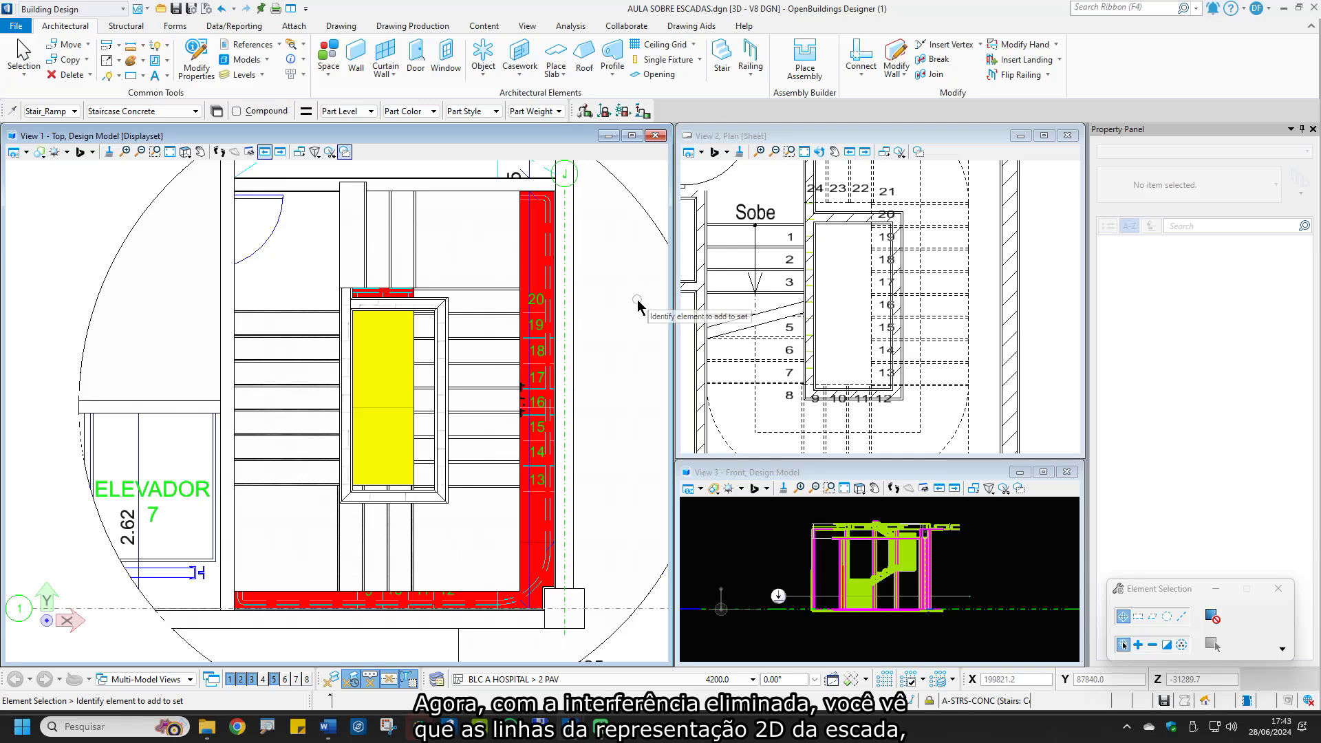
scroll(833, 375, down, 2)
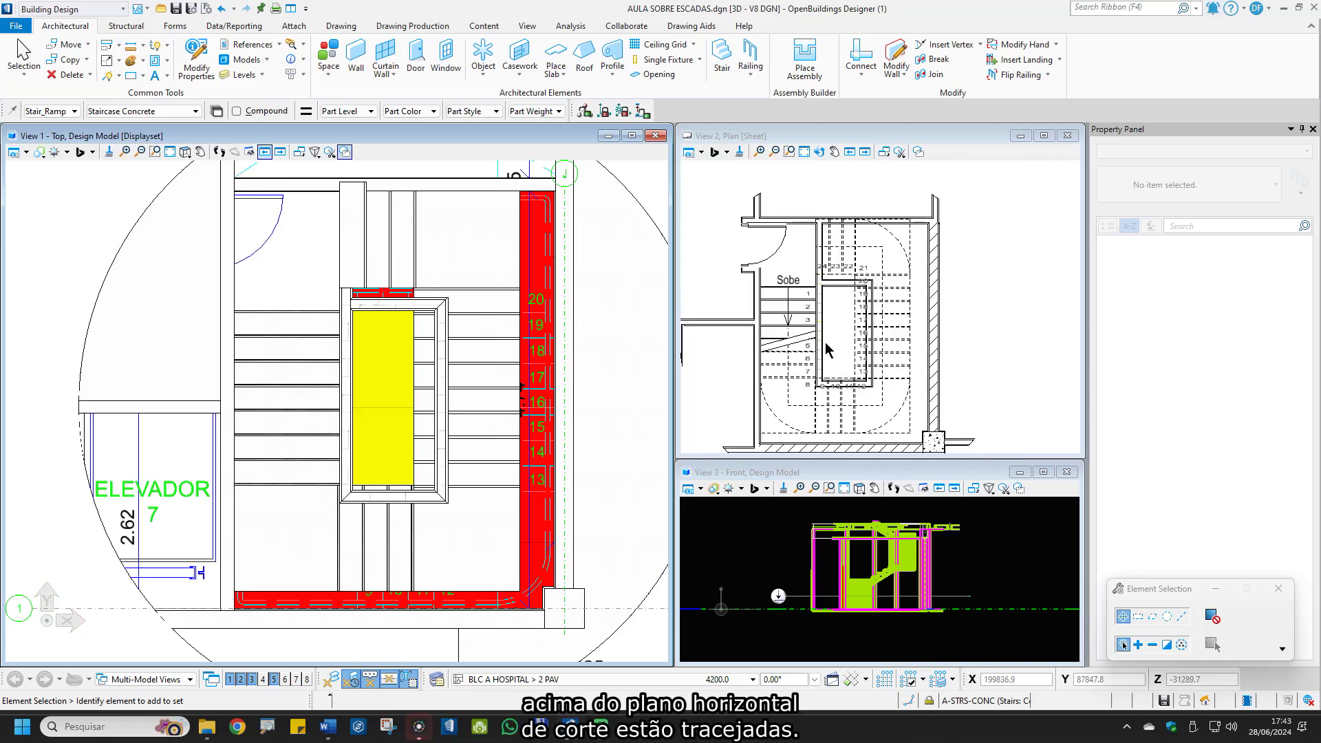
scroll(796, 358, up, 2)
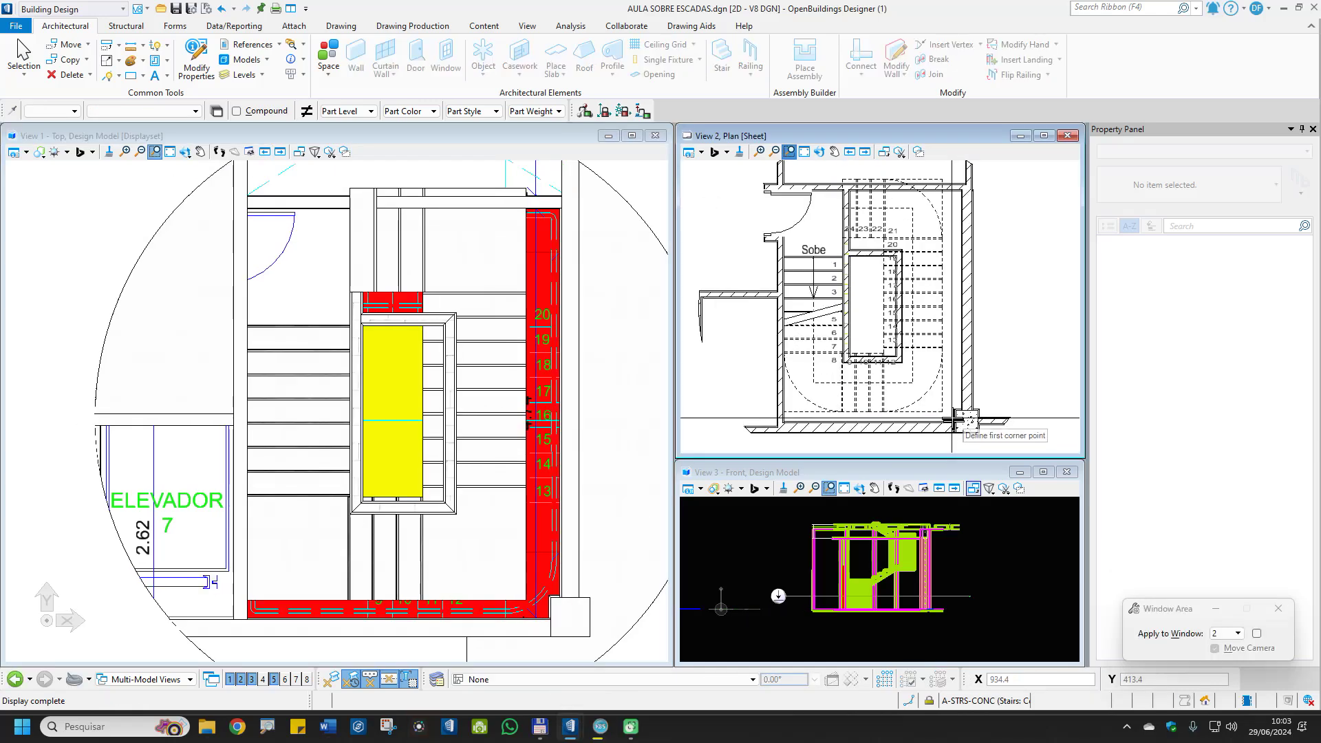
key(Escape)
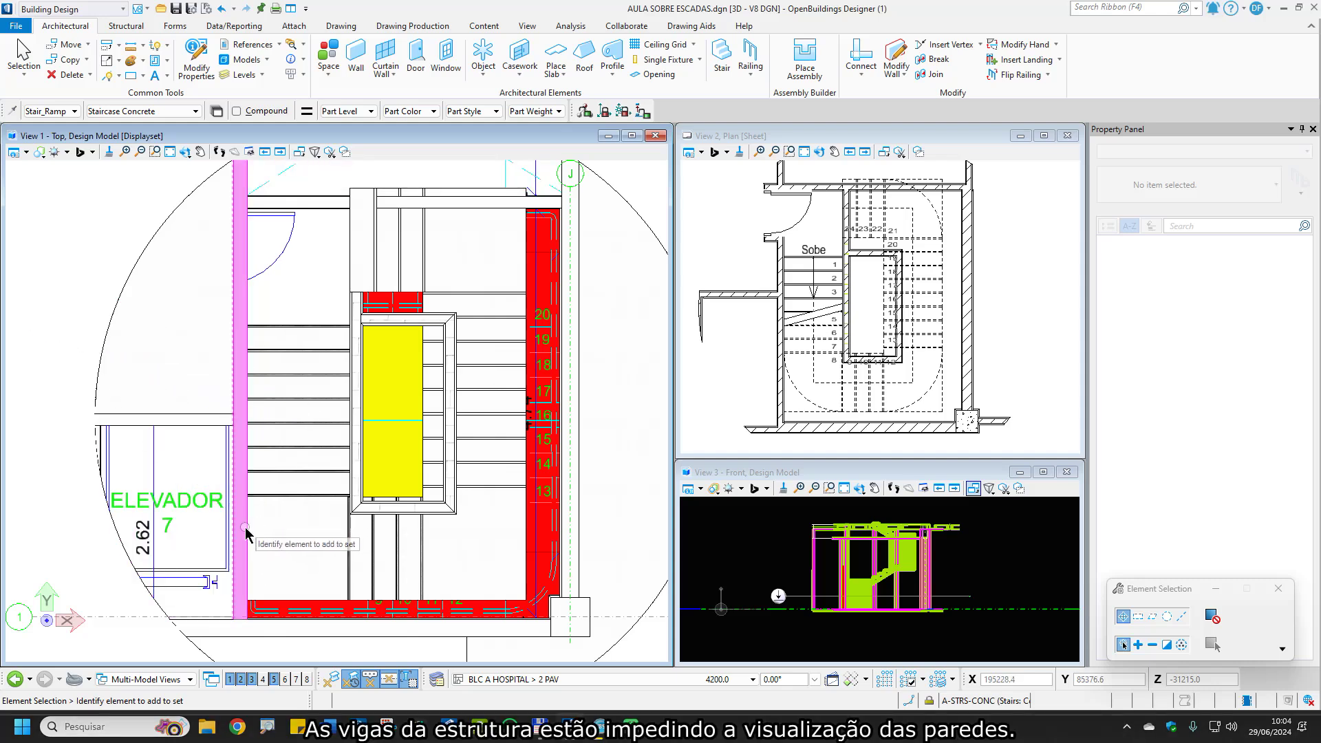
Turn off the structural reference's S-BEAM-CONC level in the top view to uncover the walls around the stair
mouse_move(246, 532)
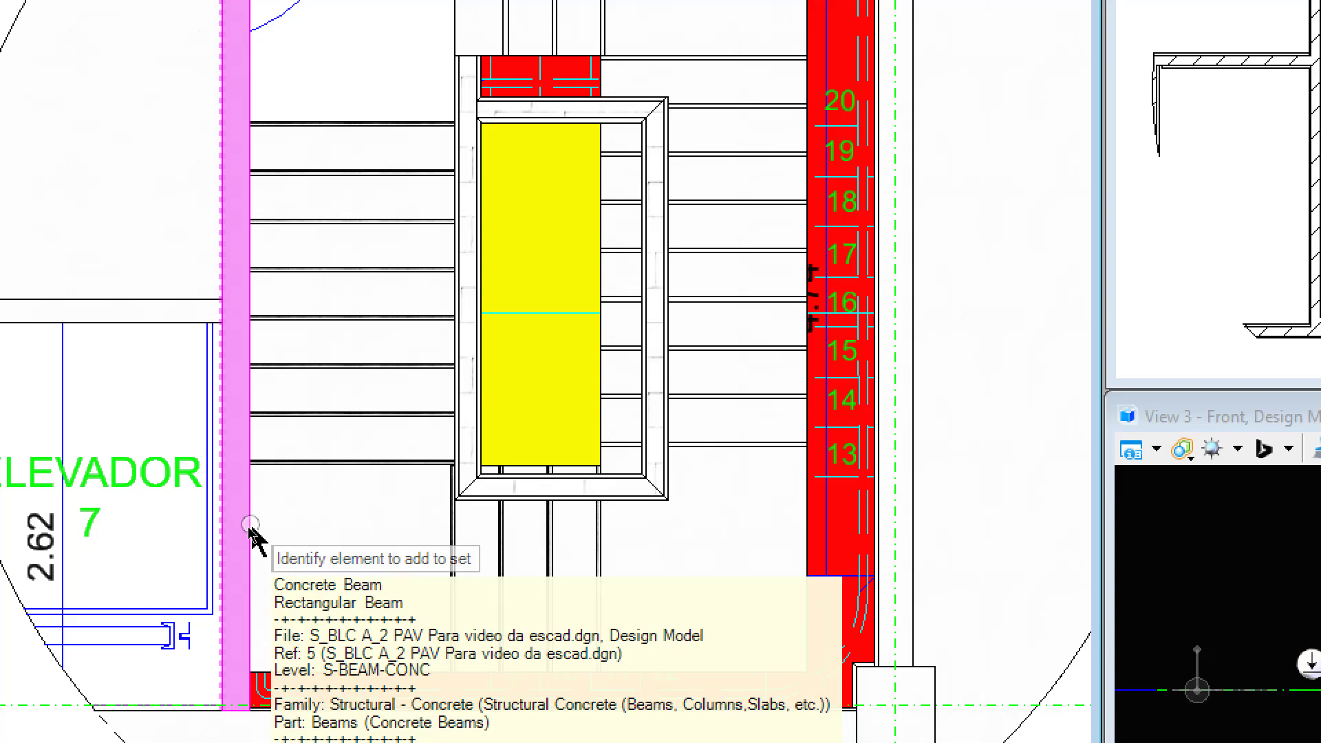
key(ctrl+z)
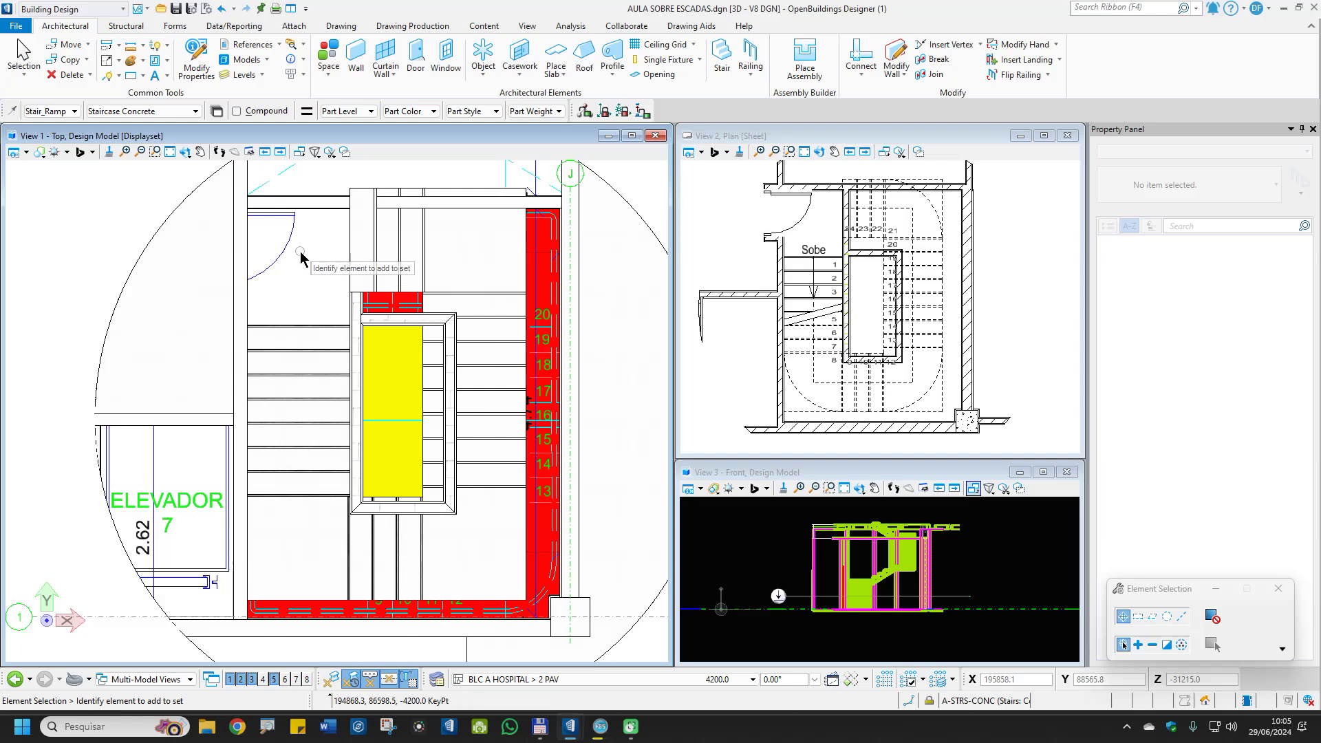
key(ctrl+e)
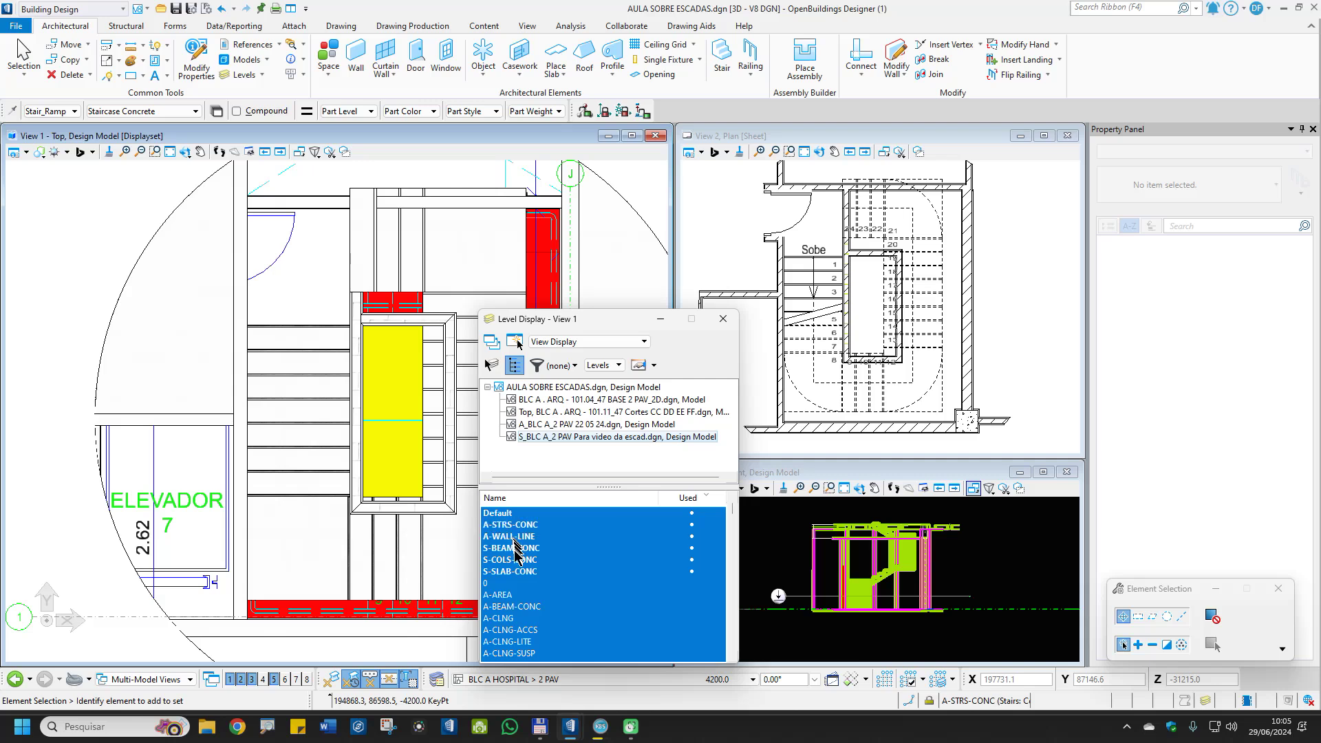
click(513, 548)
click(492, 342)
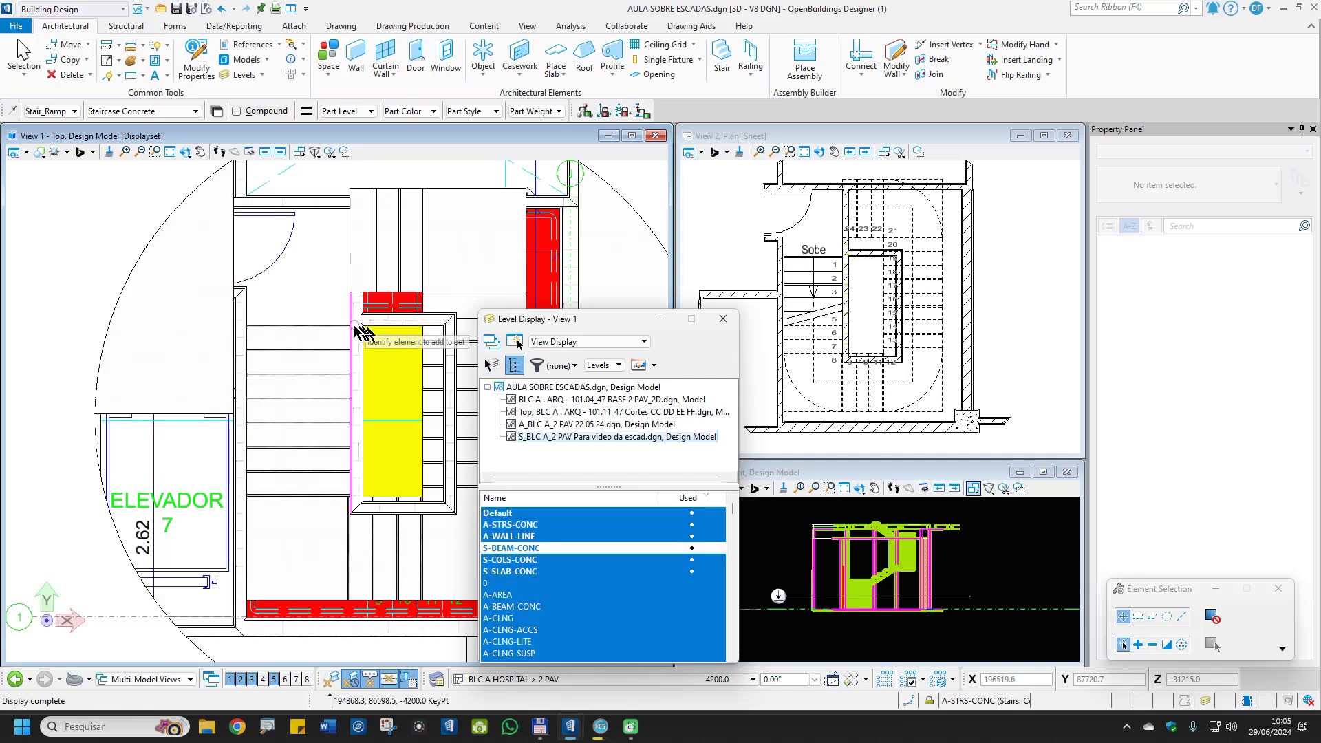
click(724, 319)
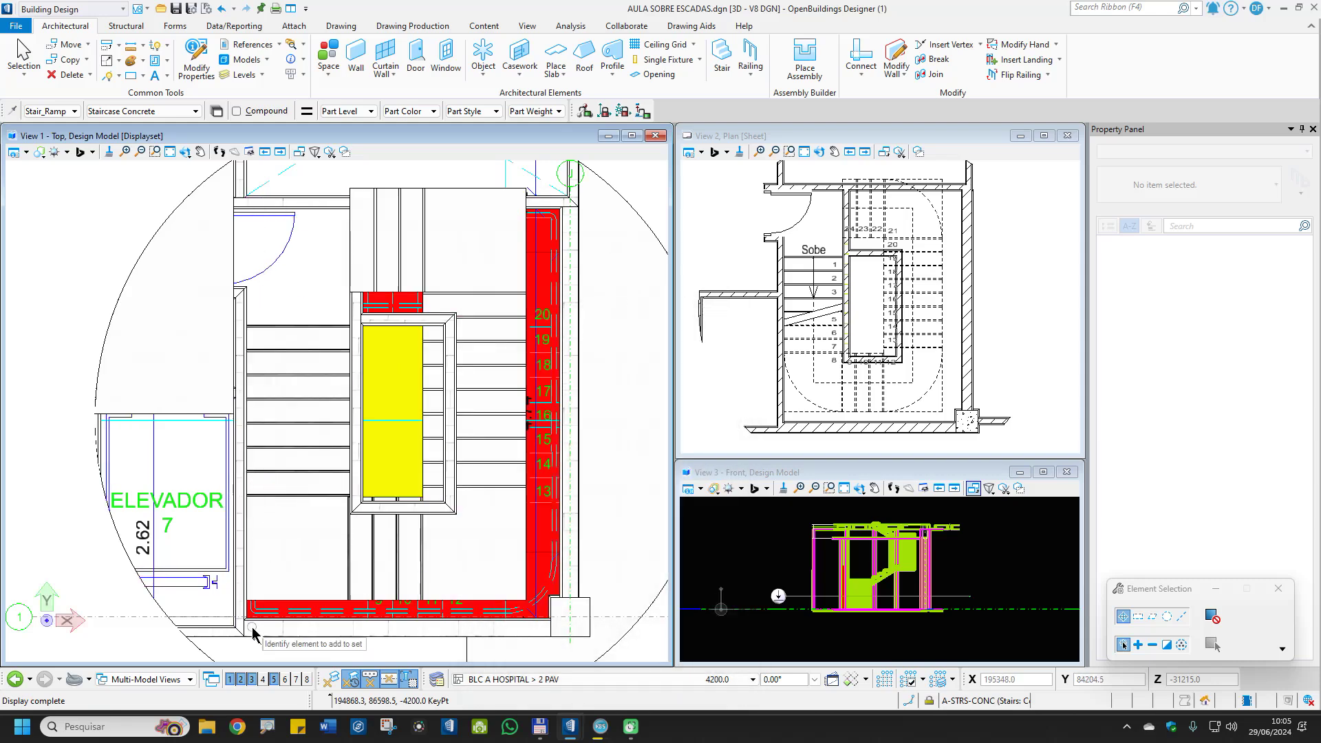
Measure the gap between the first landing's outer edge and the wall at the corner beside the elevator
scroll(255, 585, up, 3)
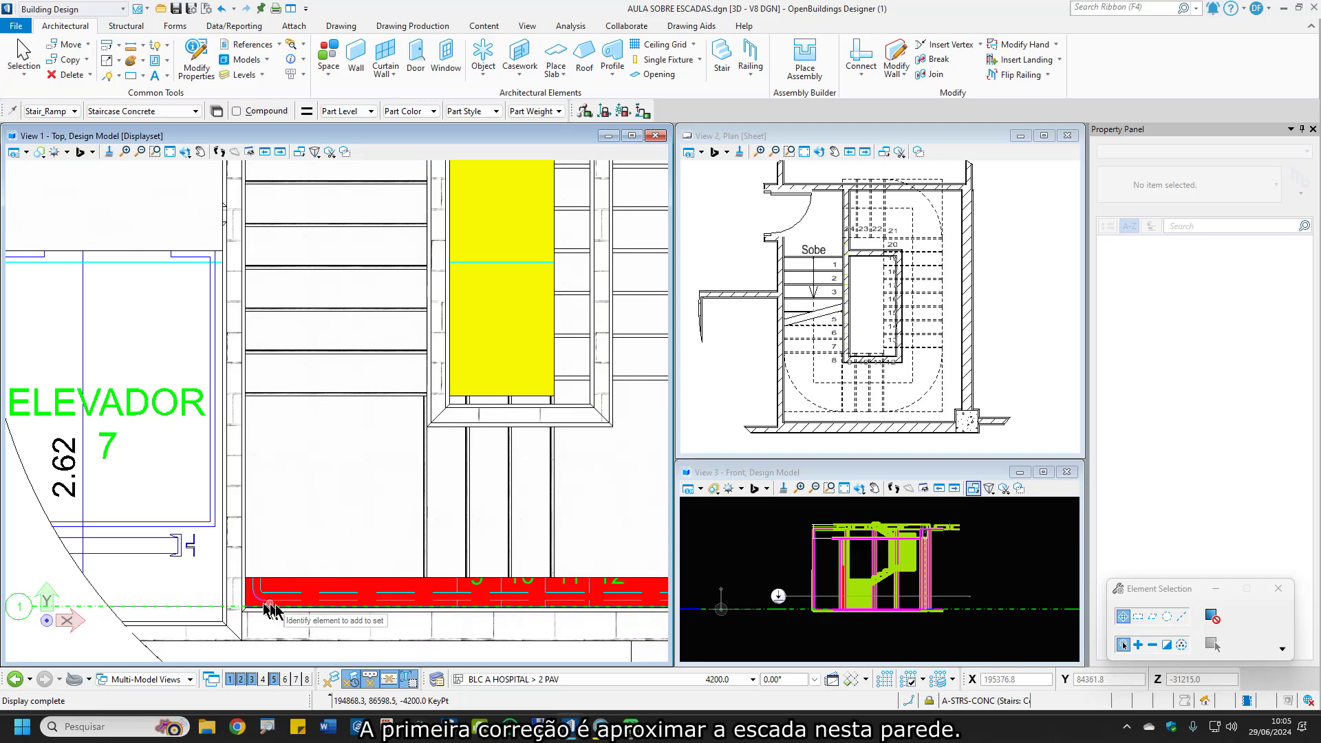
mouse_move(293, 606)
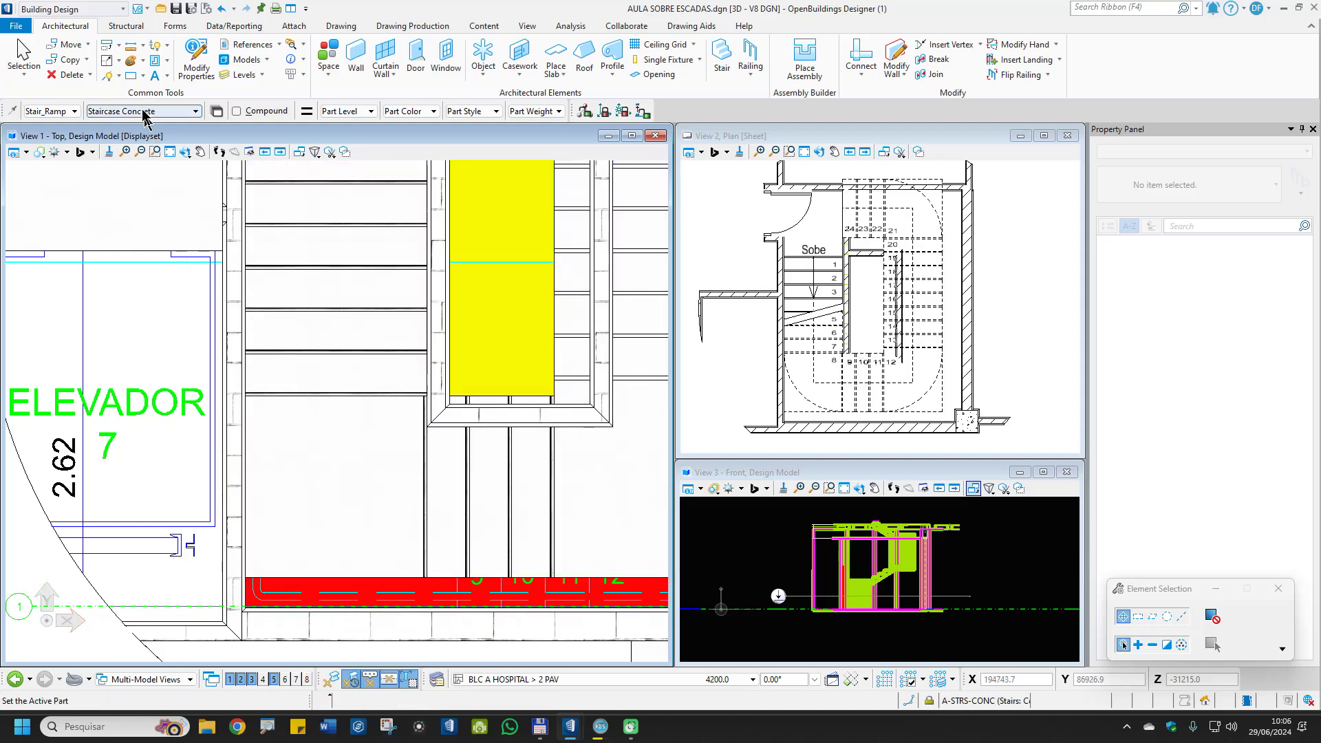
click(128, 51)
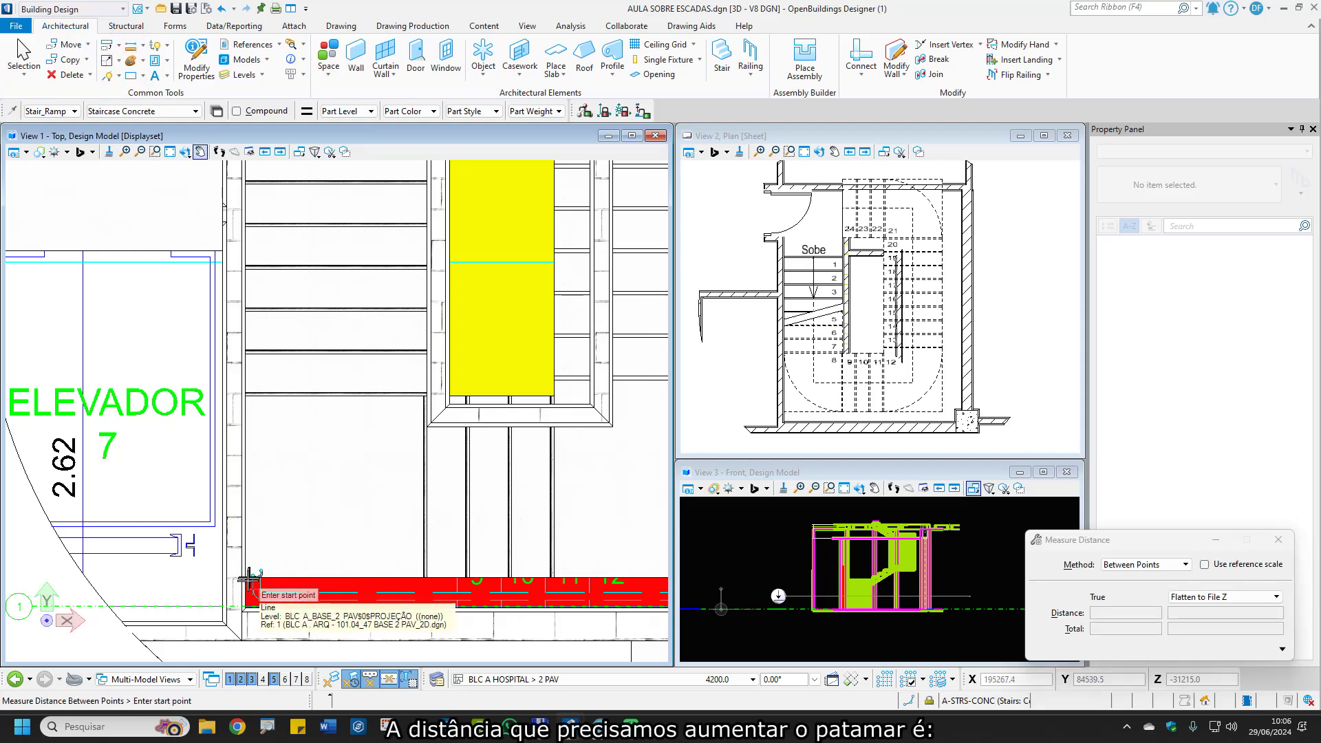
scroll(249, 575, up, 3)
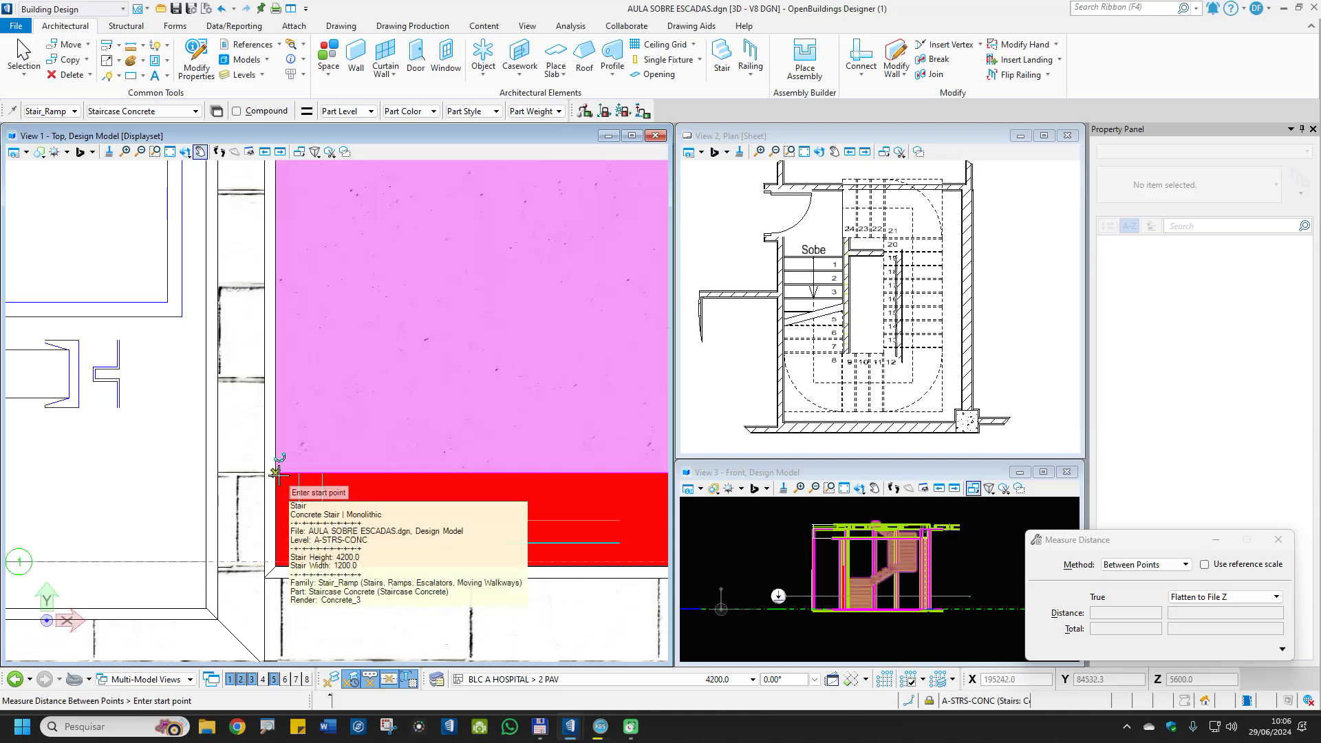
click(277, 473)
click(278, 568)
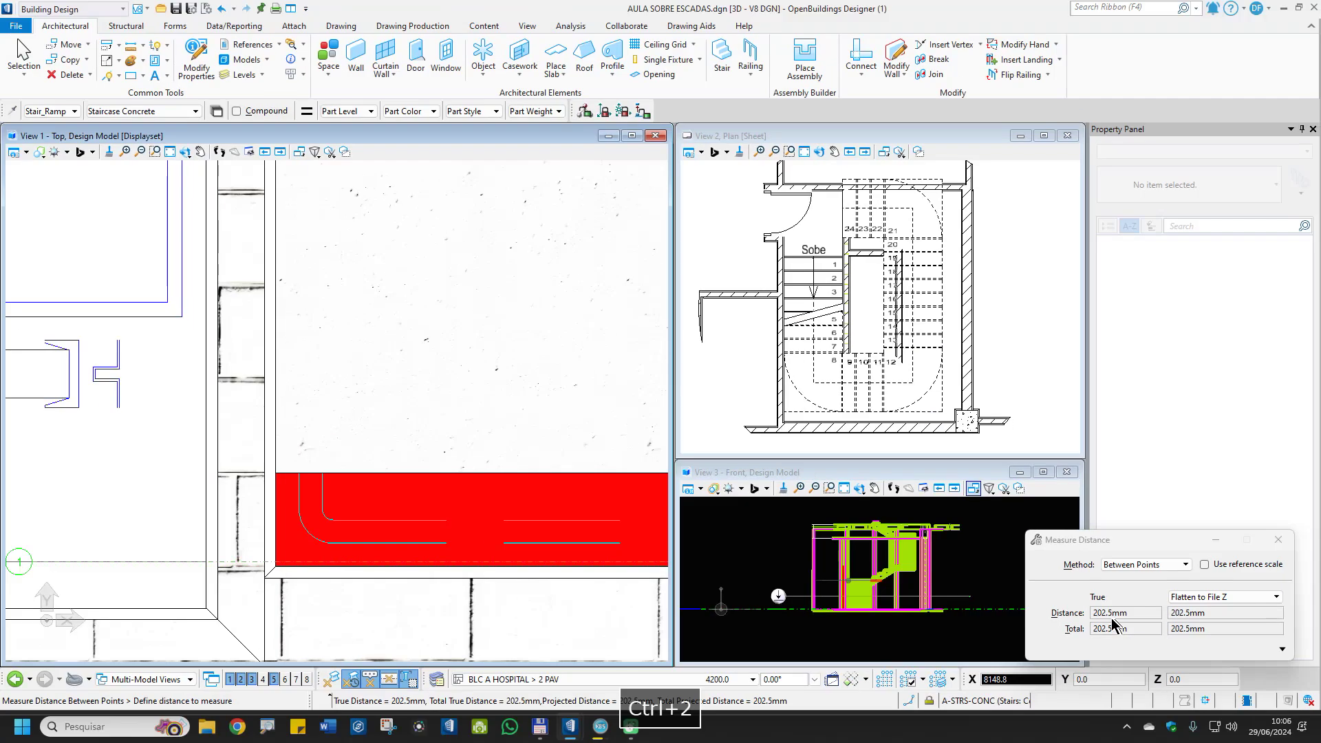
right_click(358, 452)
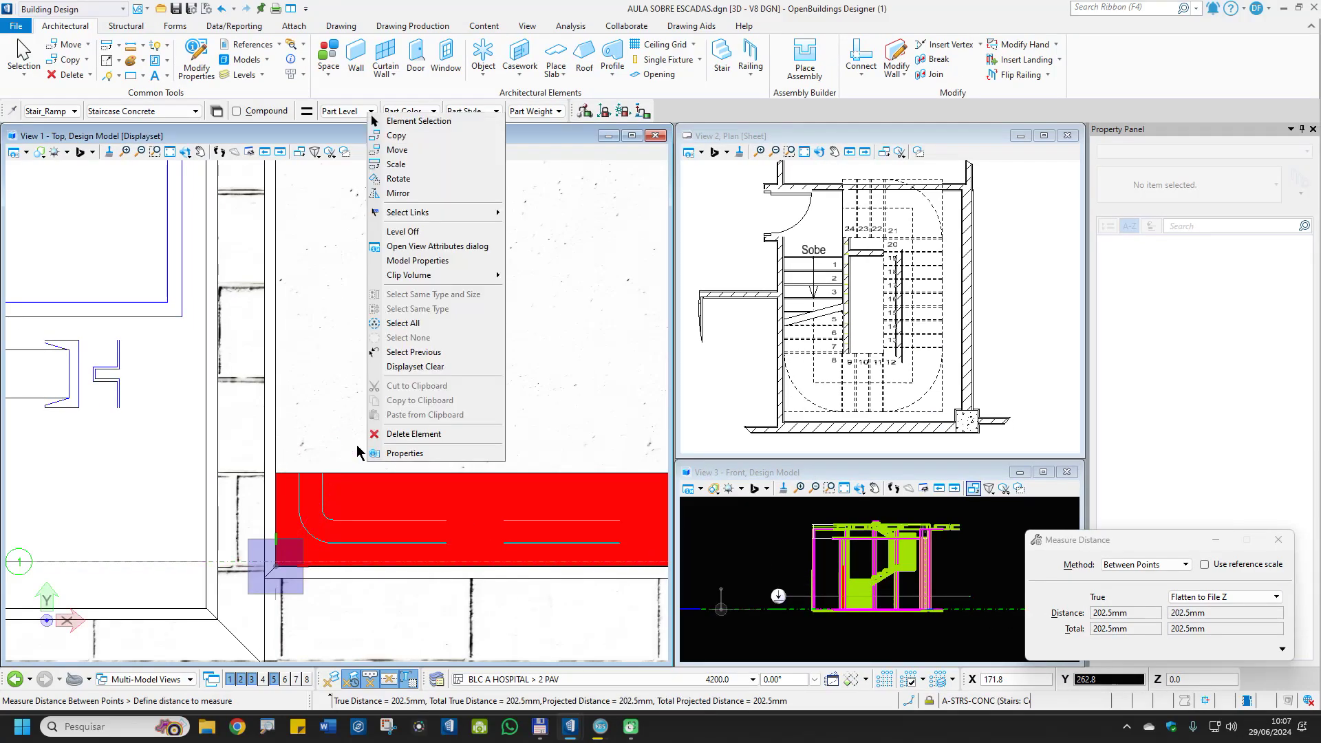
click(413, 124)
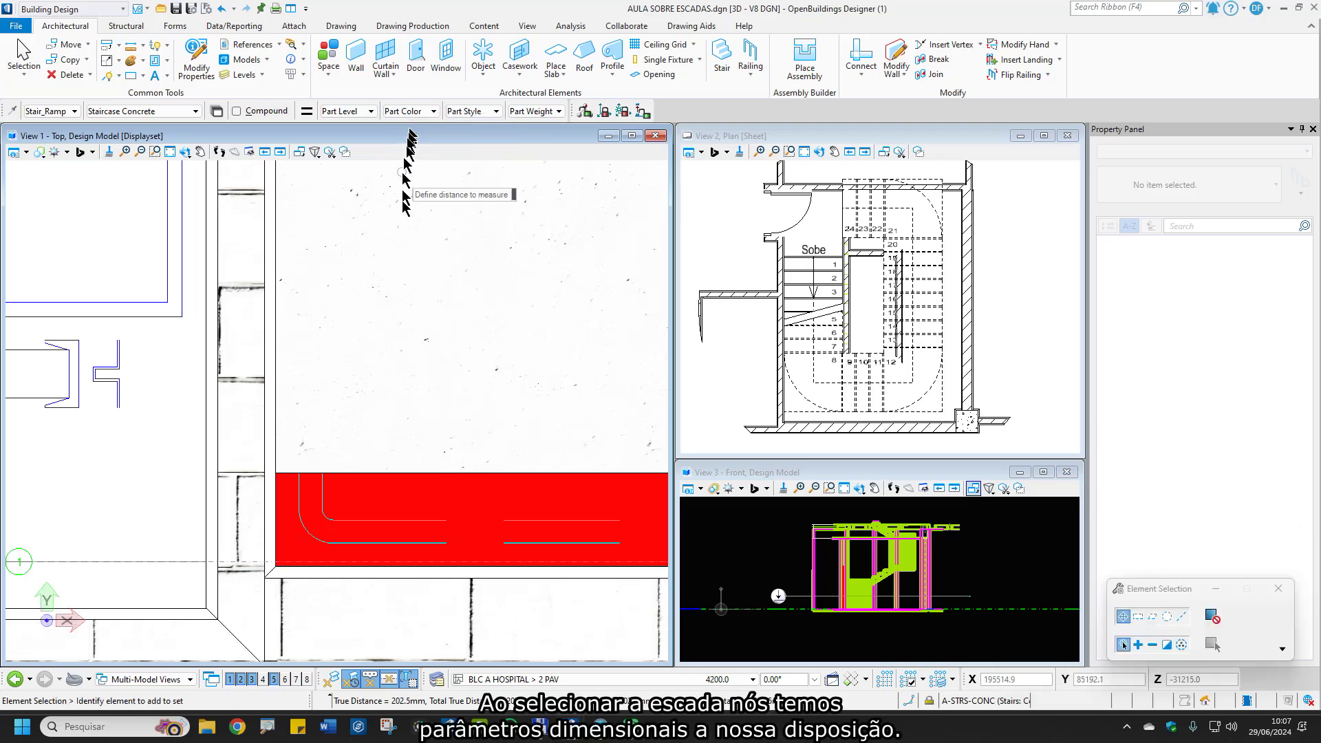
Set the stair's first landing width to 1402.5 mm so that it reaches the wall
click(424, 472)
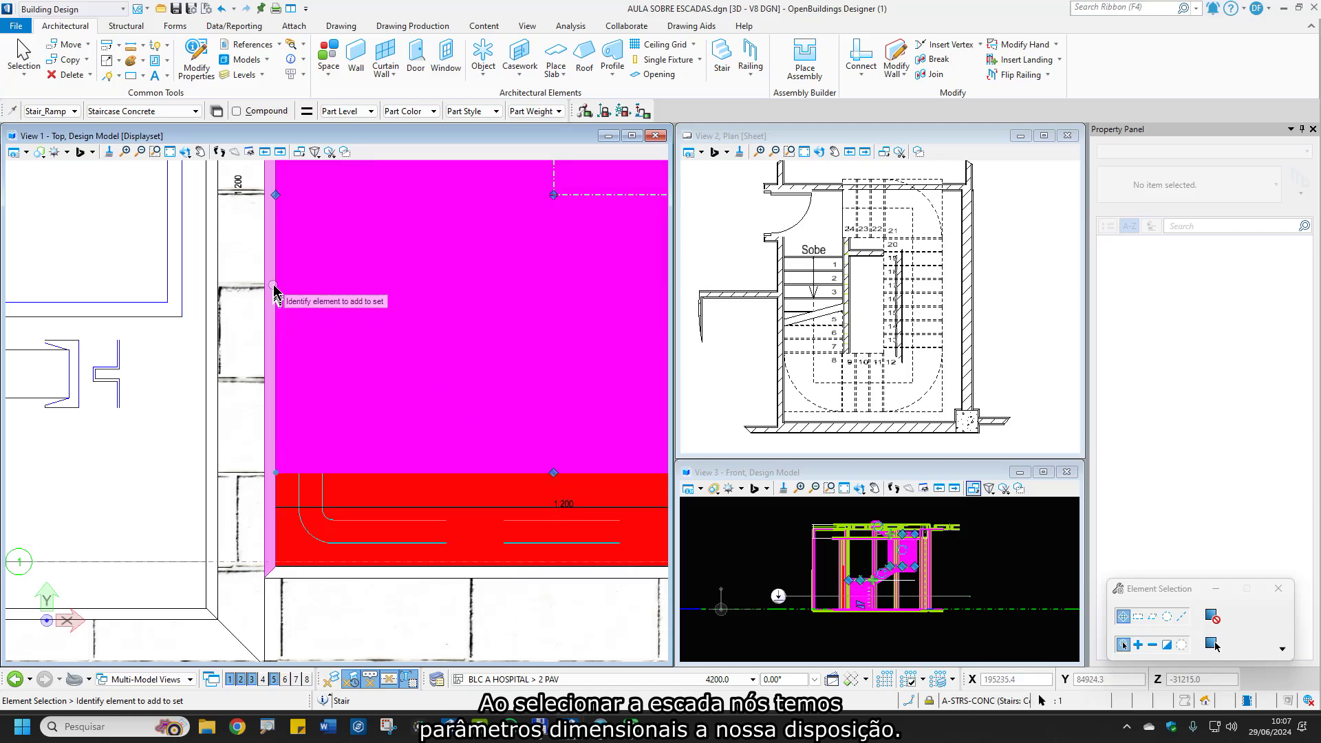
middle_drag(272, 225, 249, 313)
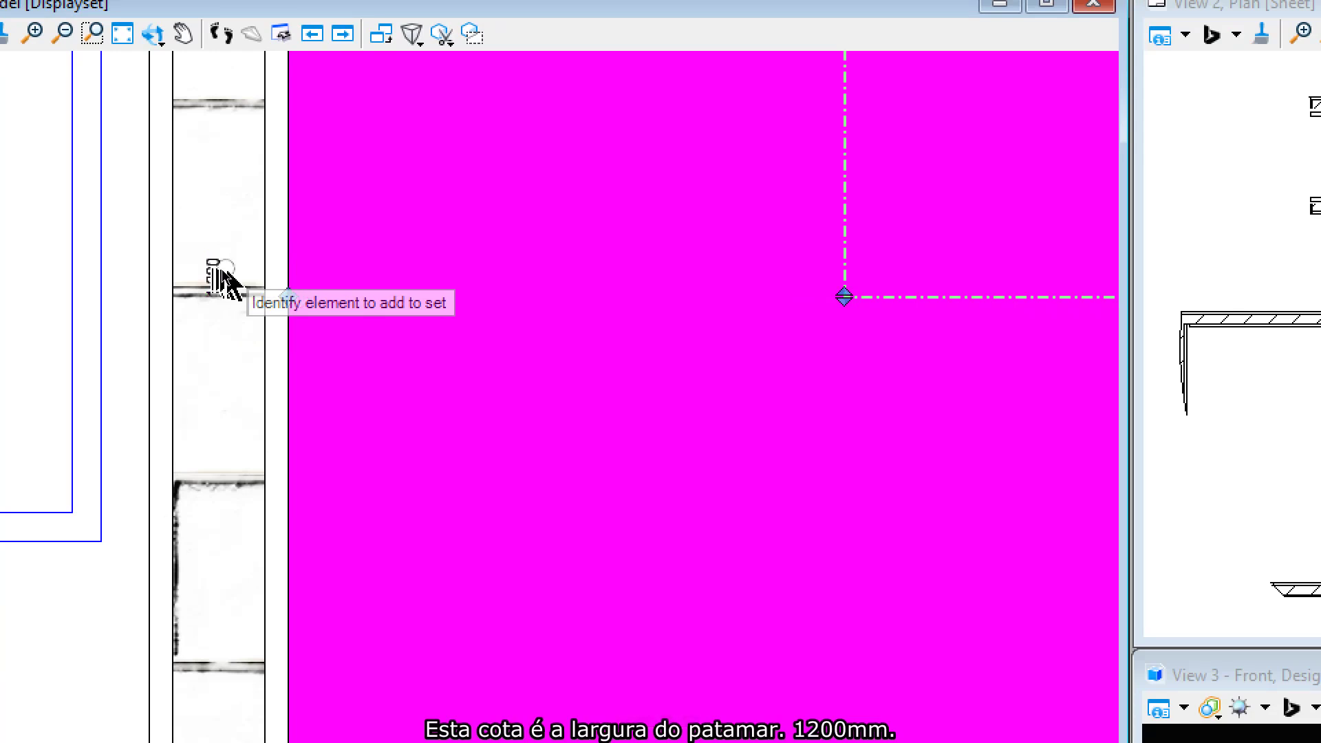
double_click(218, 270)
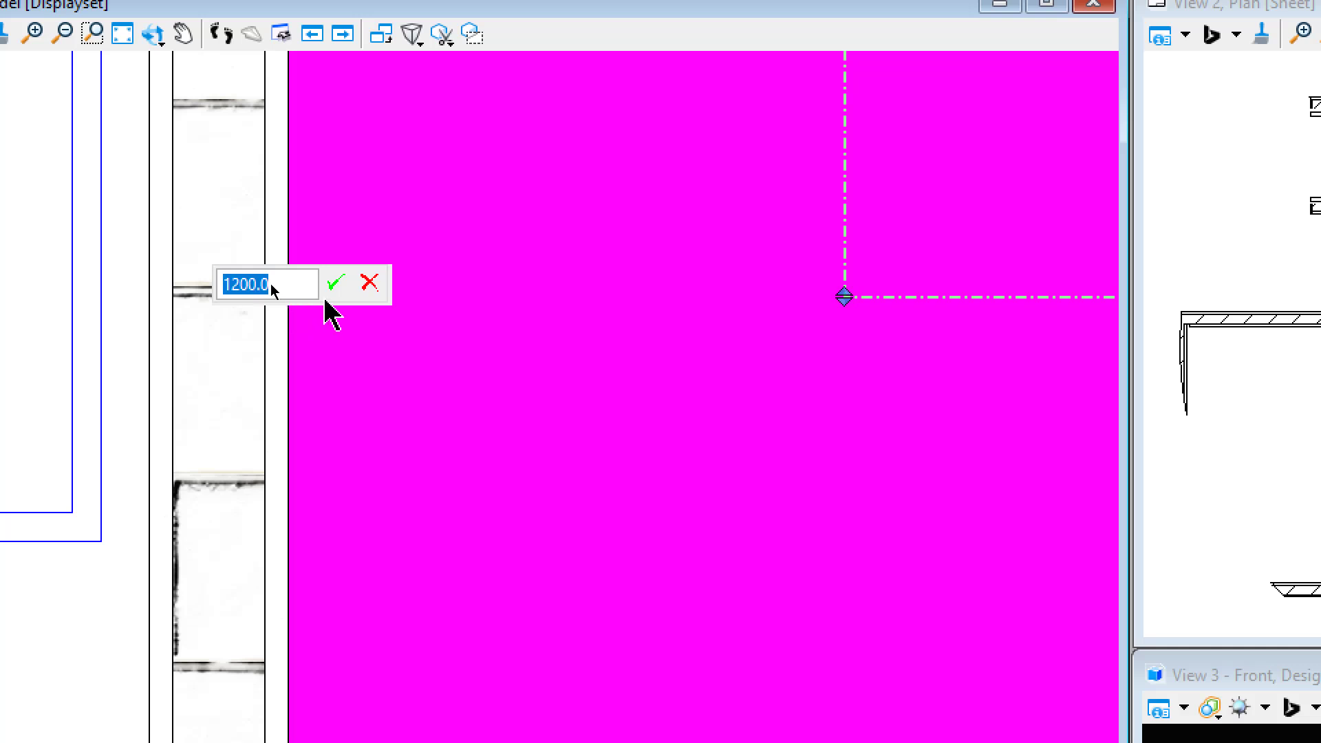
text(1)
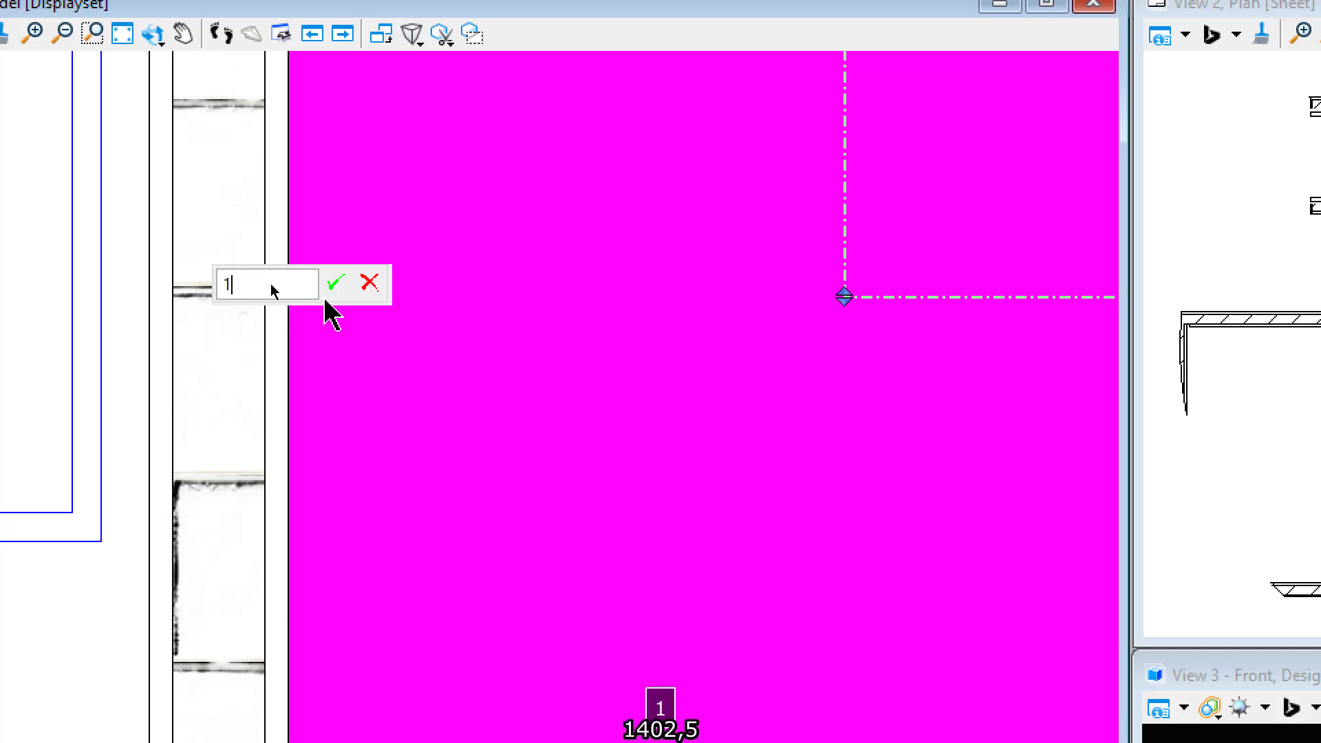
text(402.5)
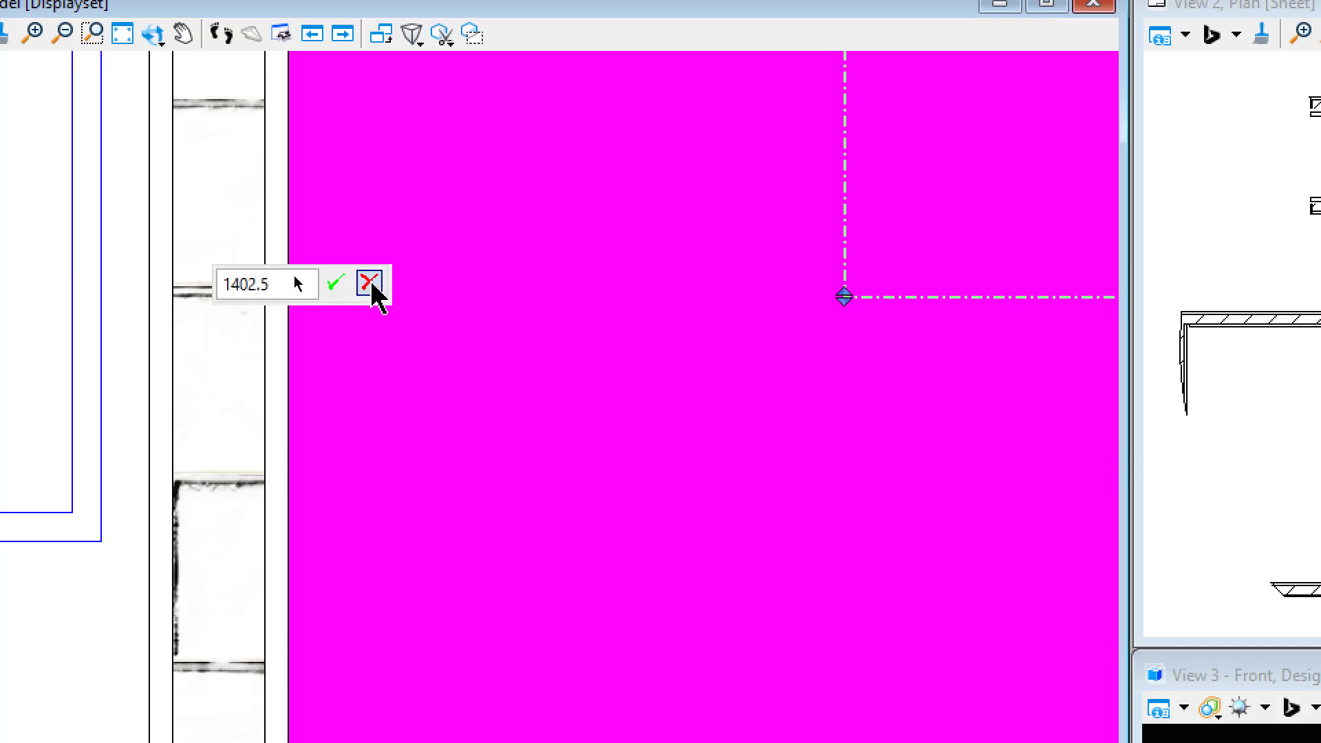
click(337, 288)
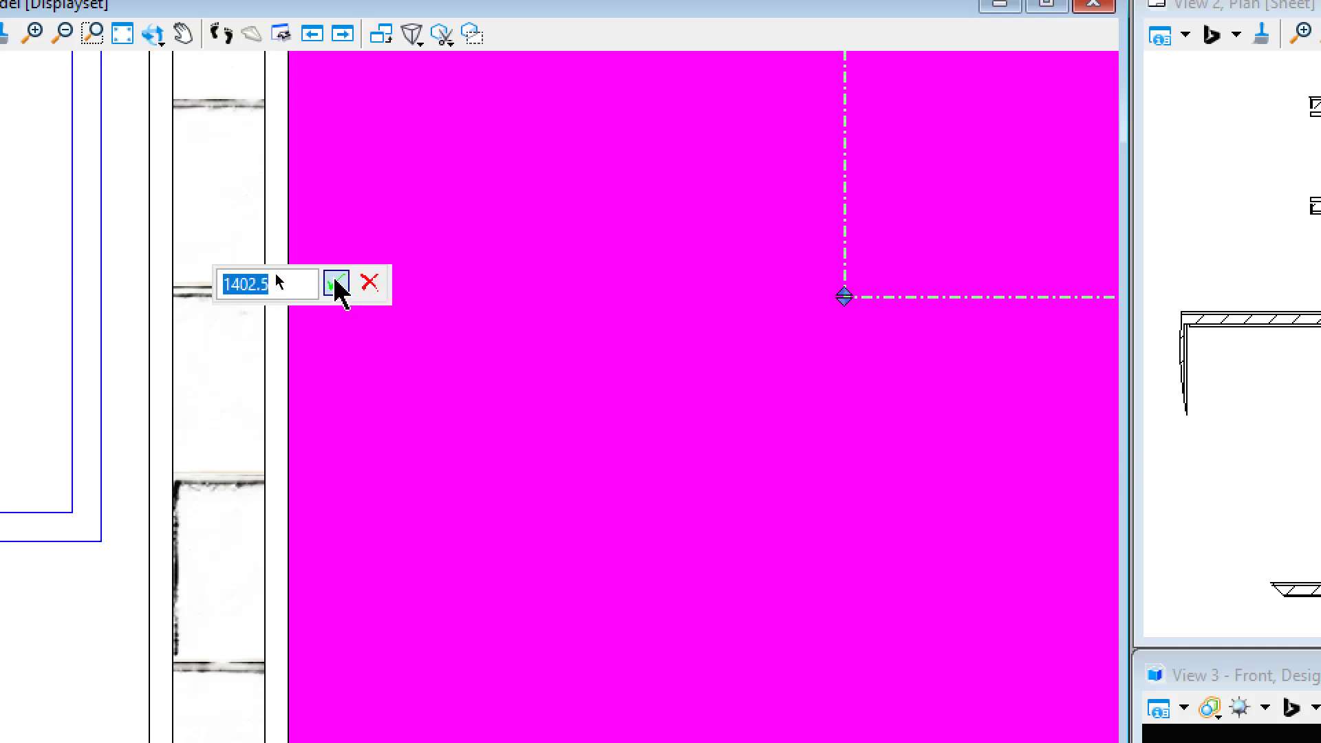
key(ctrl+2)
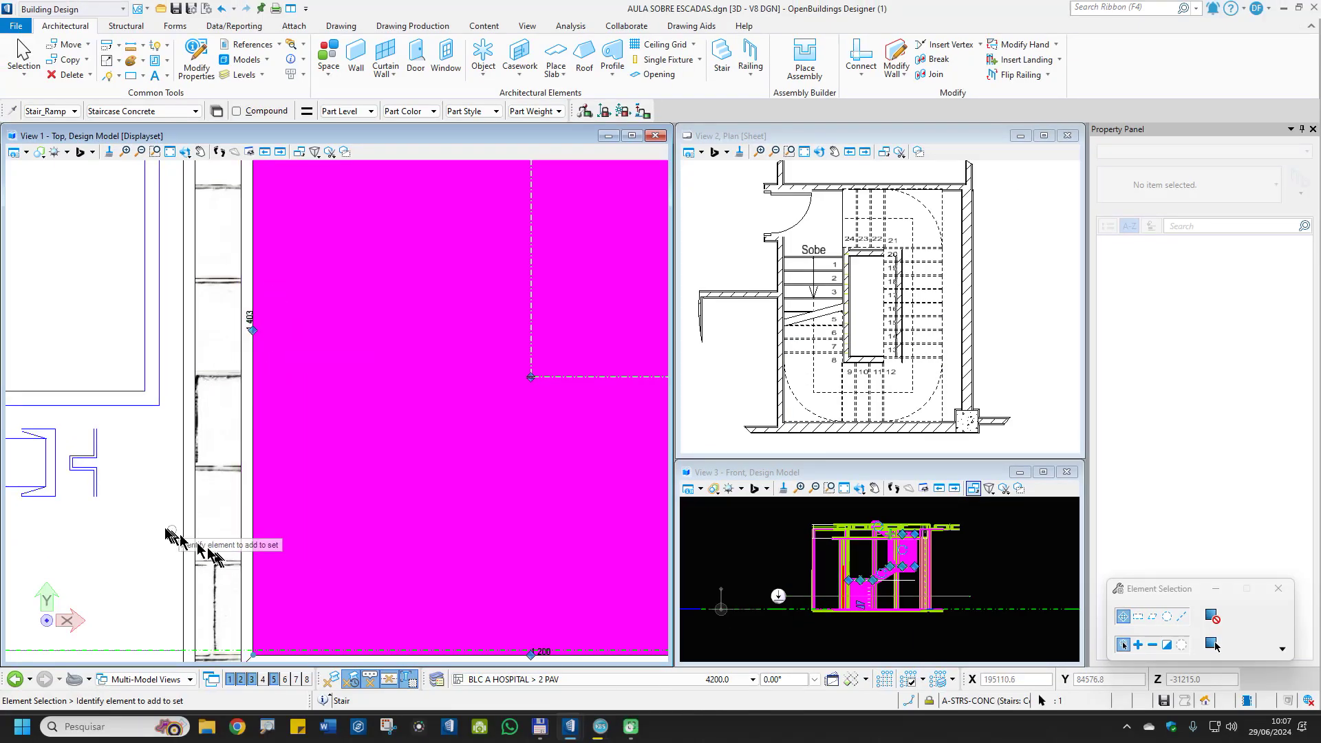
scroll(269, 550, down, 2)
scroll(269, 550, down, 2)
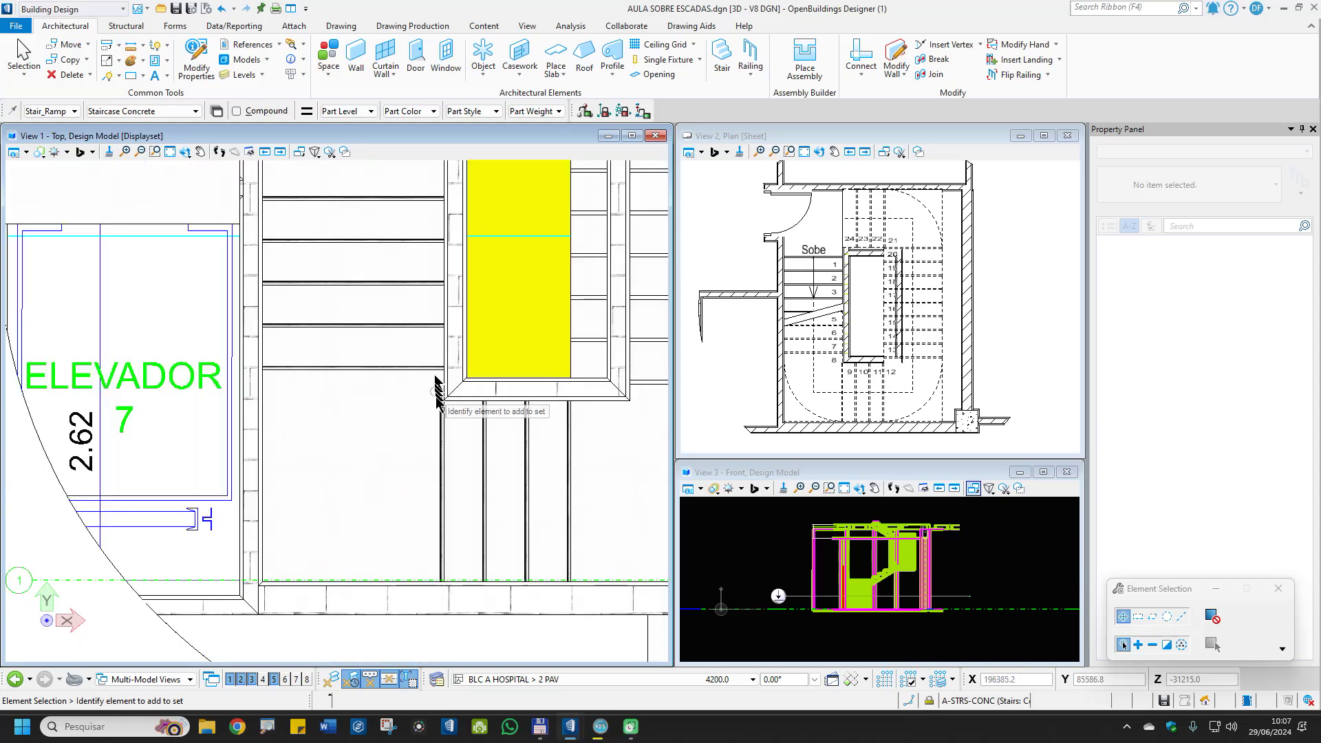
Measure the horizontal offset from the centre of the second flight's middle tread to the midpoint of the adjacent stairwell wall
scroll(352, 451, down, 2)
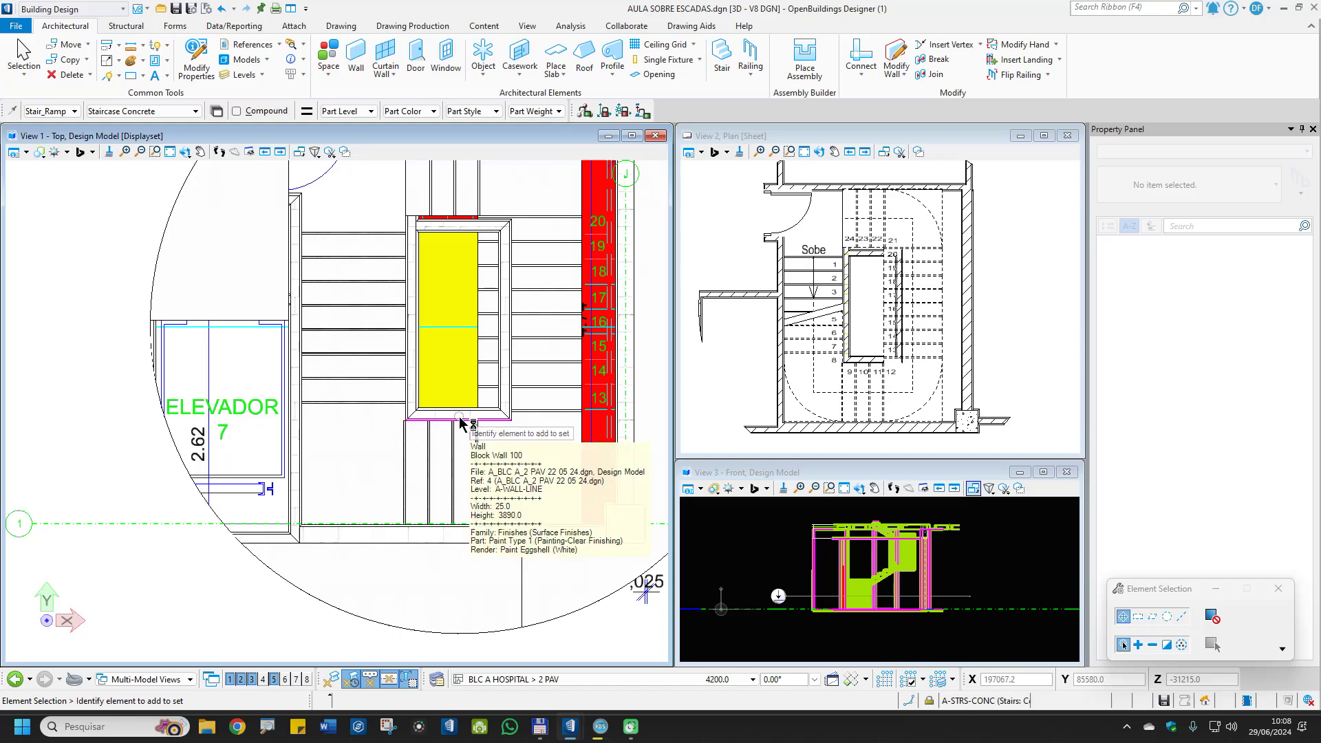
scroll(460, 421, up, 5)
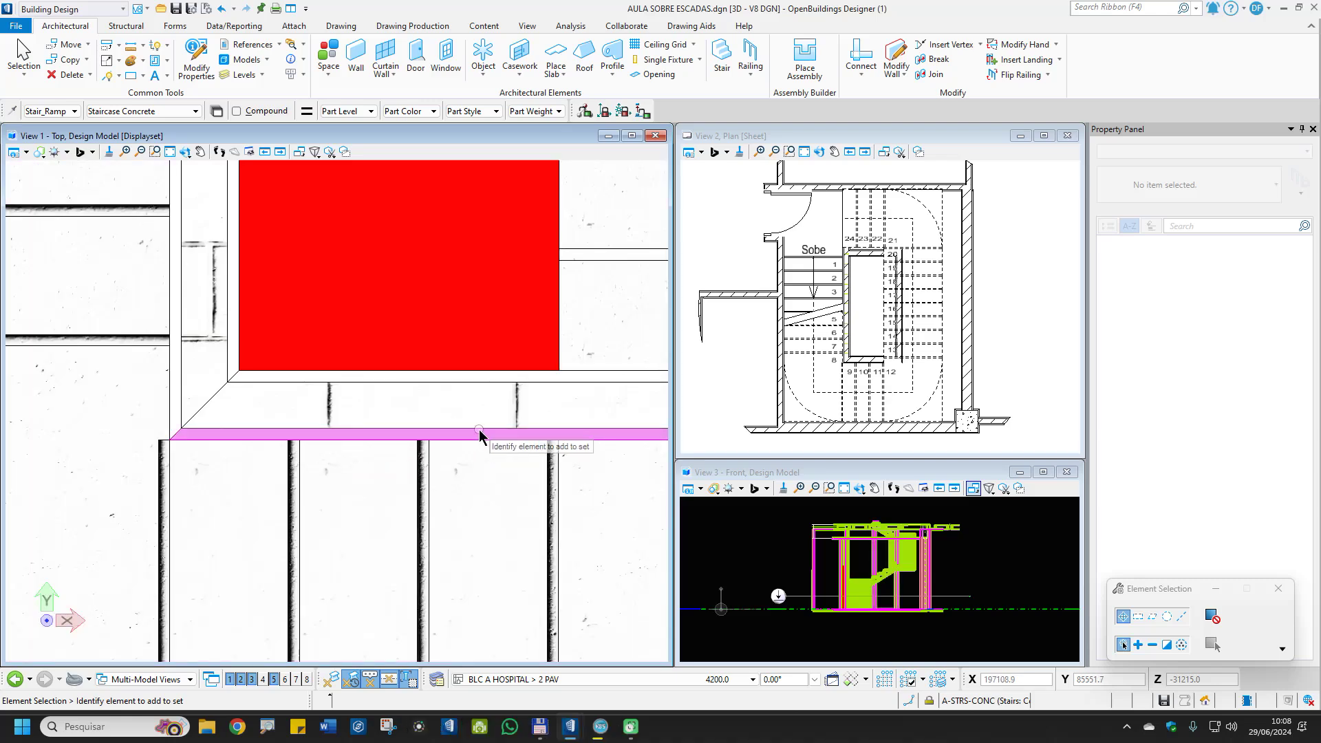
middle_drag(427, 434, 332, 430)
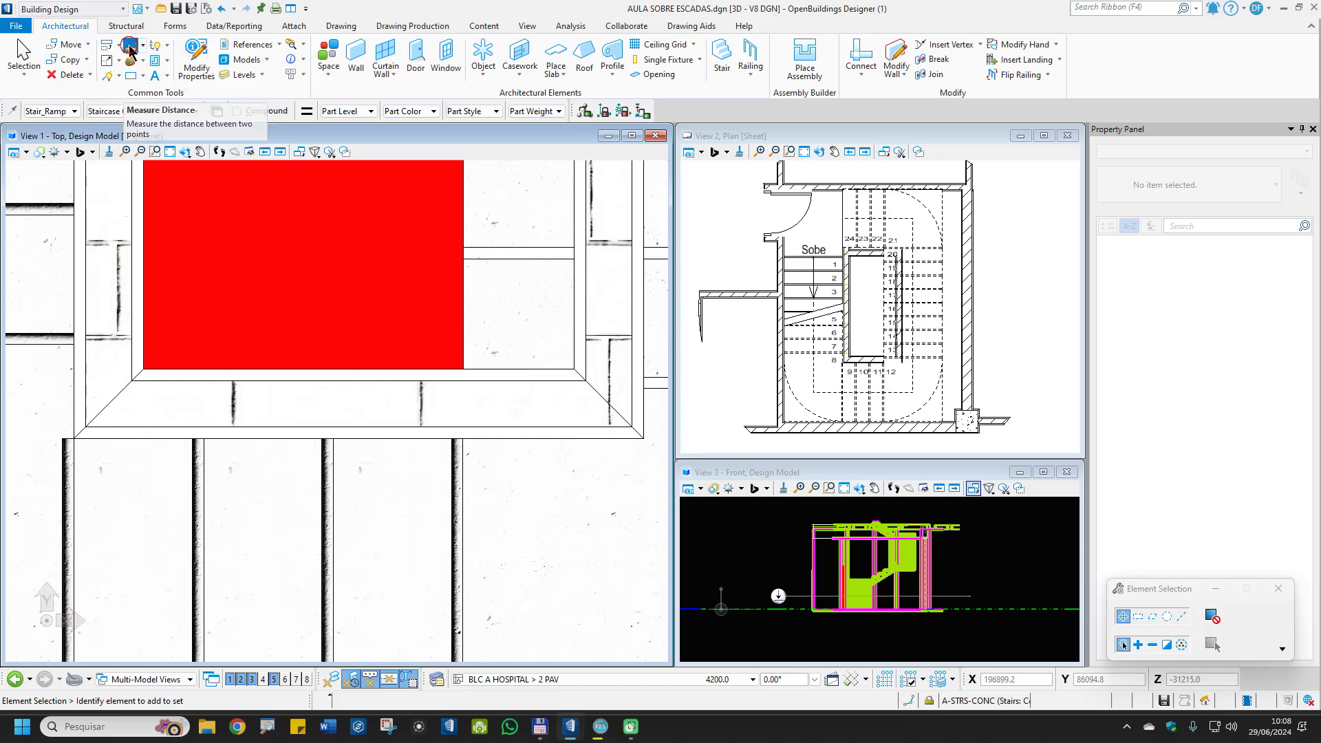
click(129, 48)
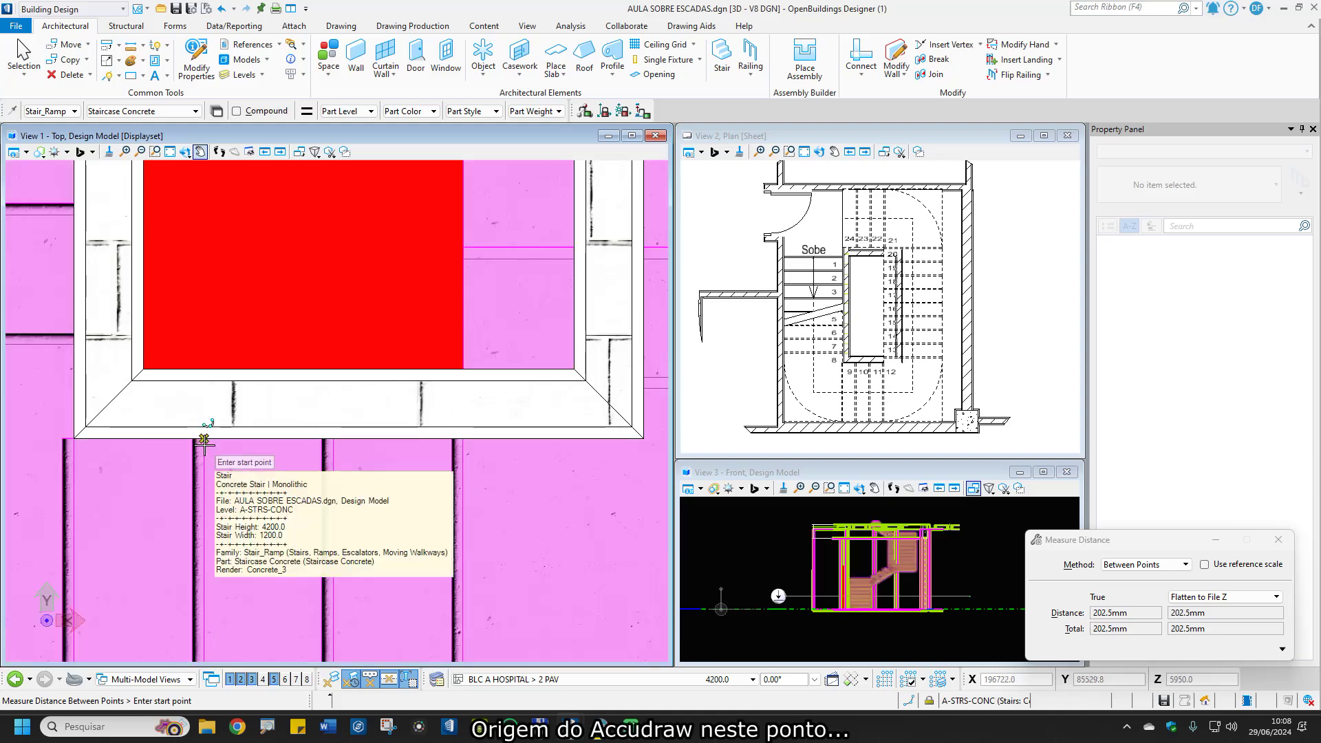
key(o)
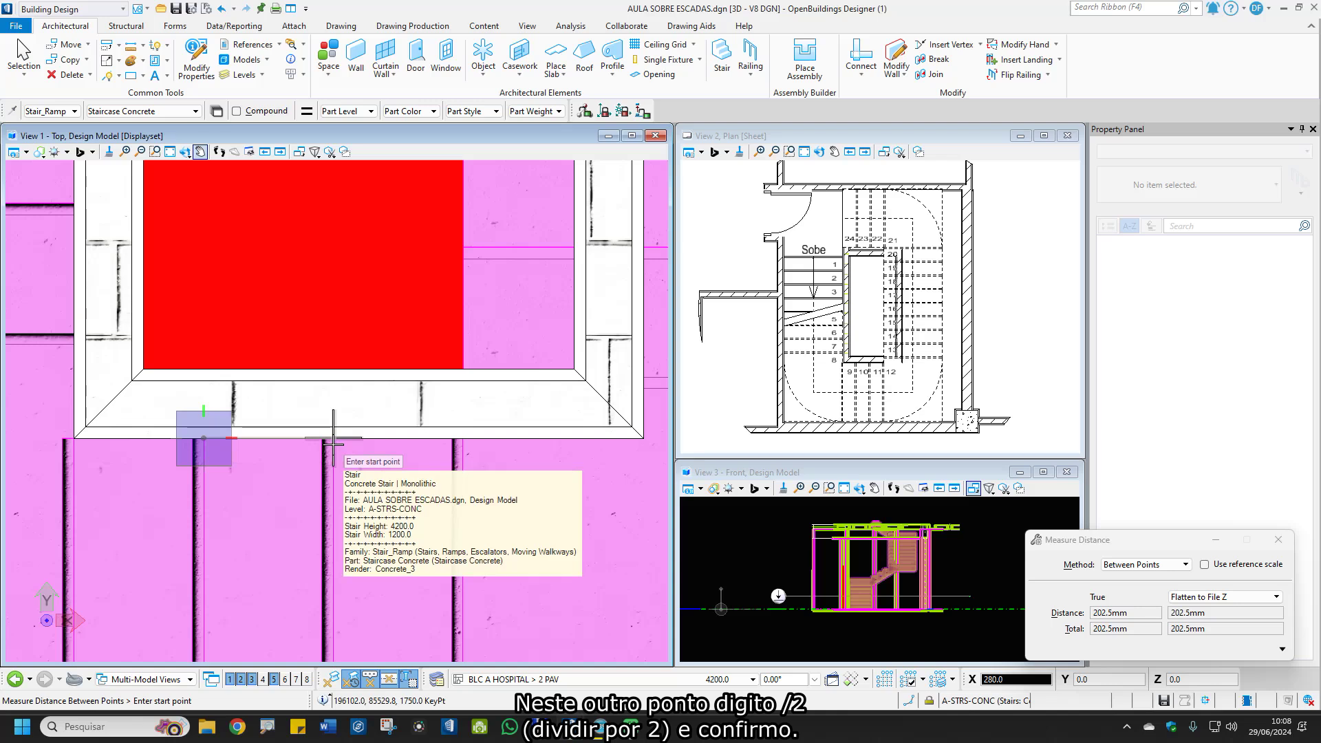
key(slash)
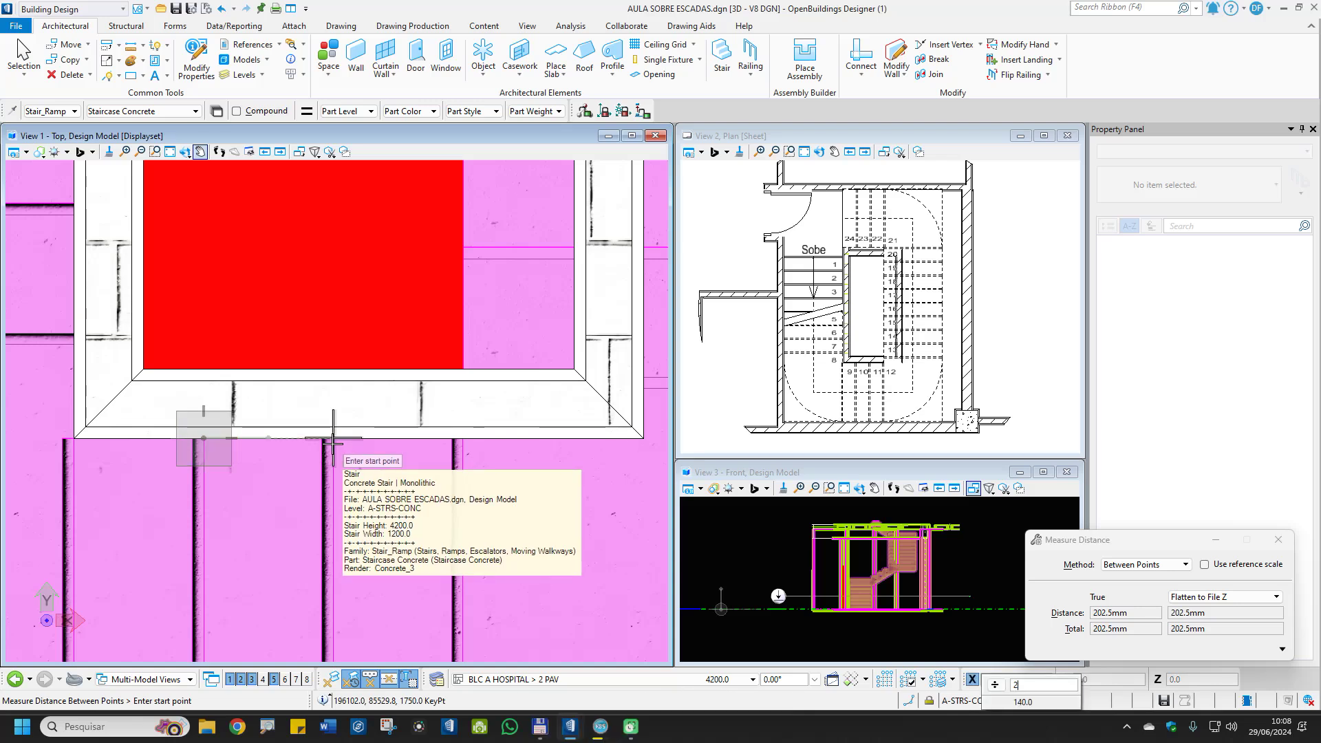
key(Return)
click(333, 440)
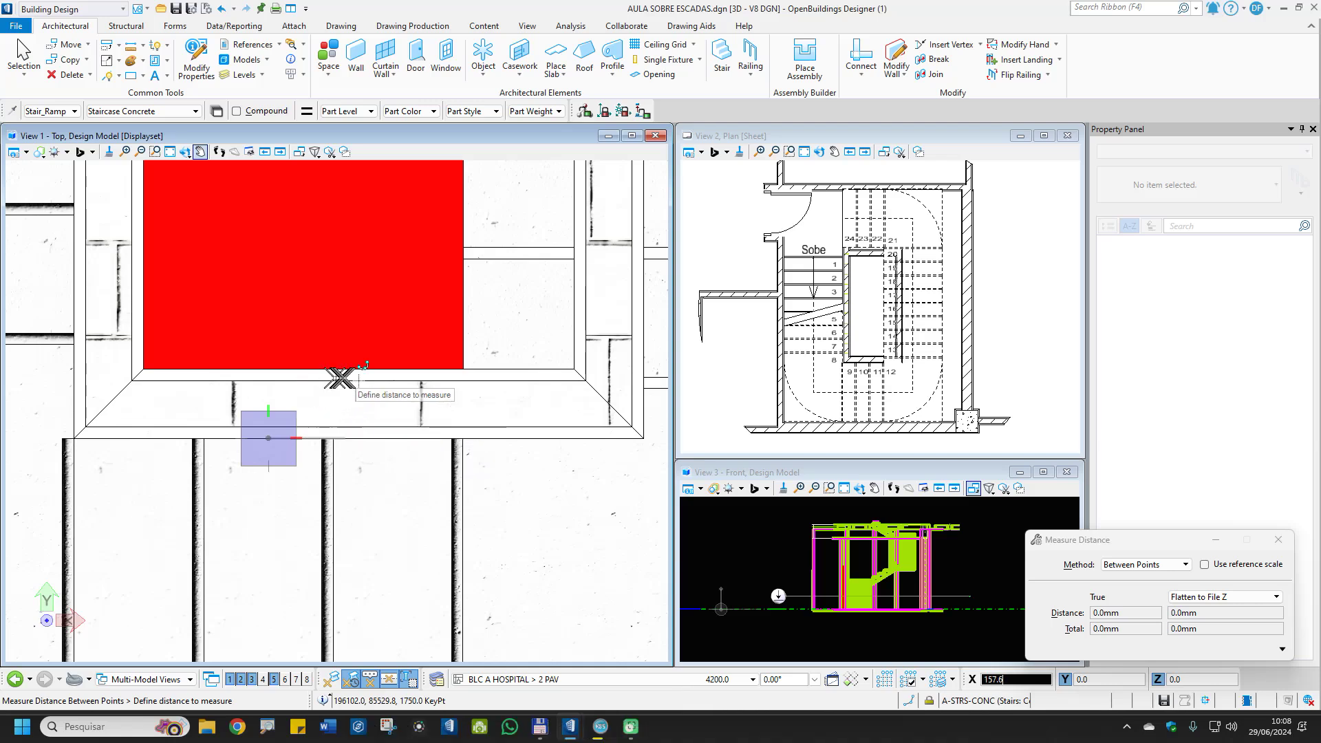
click(359, 380)
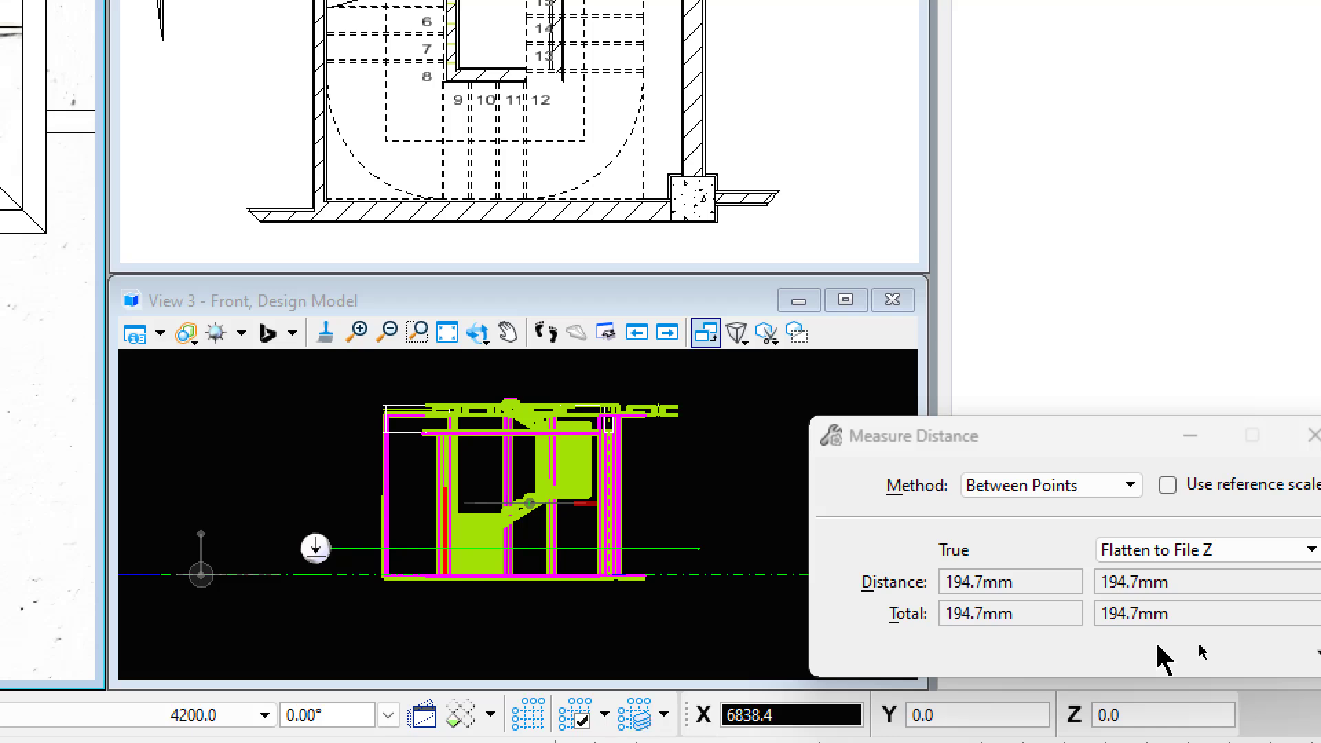
key(ctrl+2)
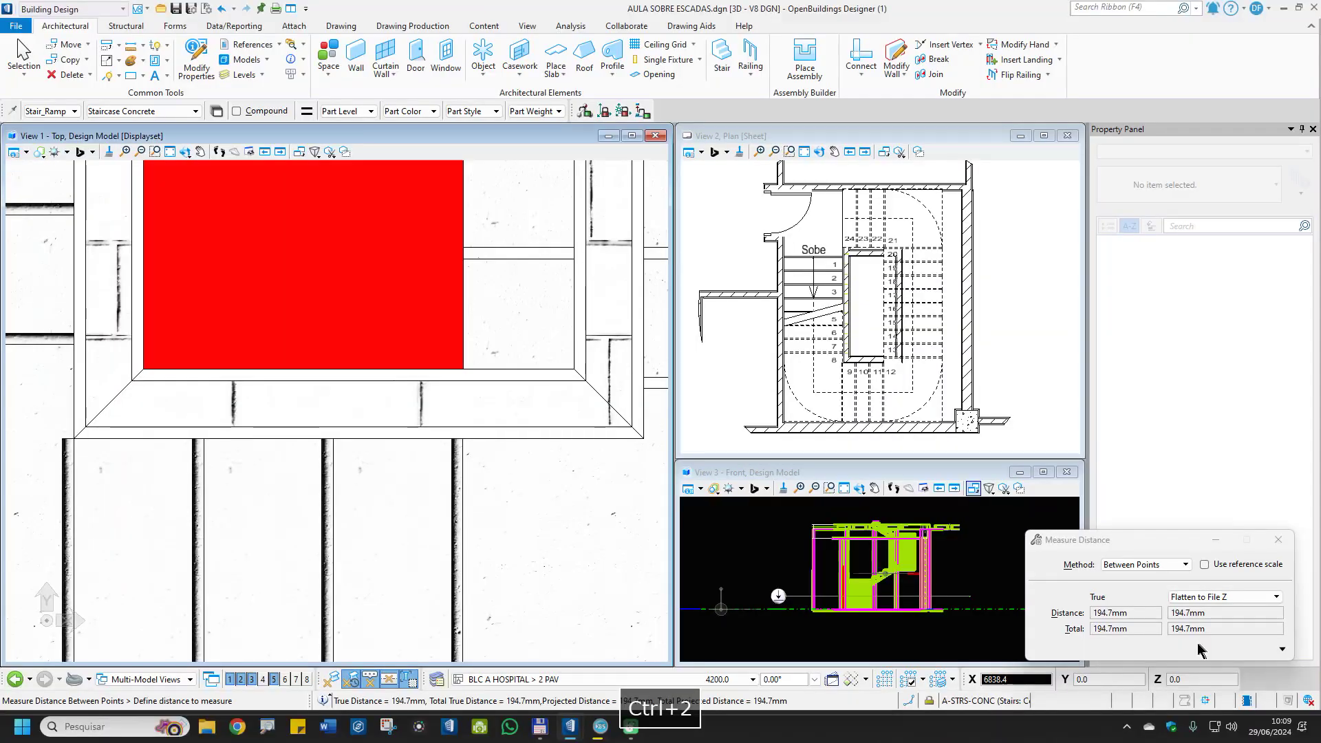
Set the first landing's length along the second flight's direction to 1394.7 mm, centring the second flight on the stairwell wall
right_click(333, 530)
scroll(331, 533, down, 1)
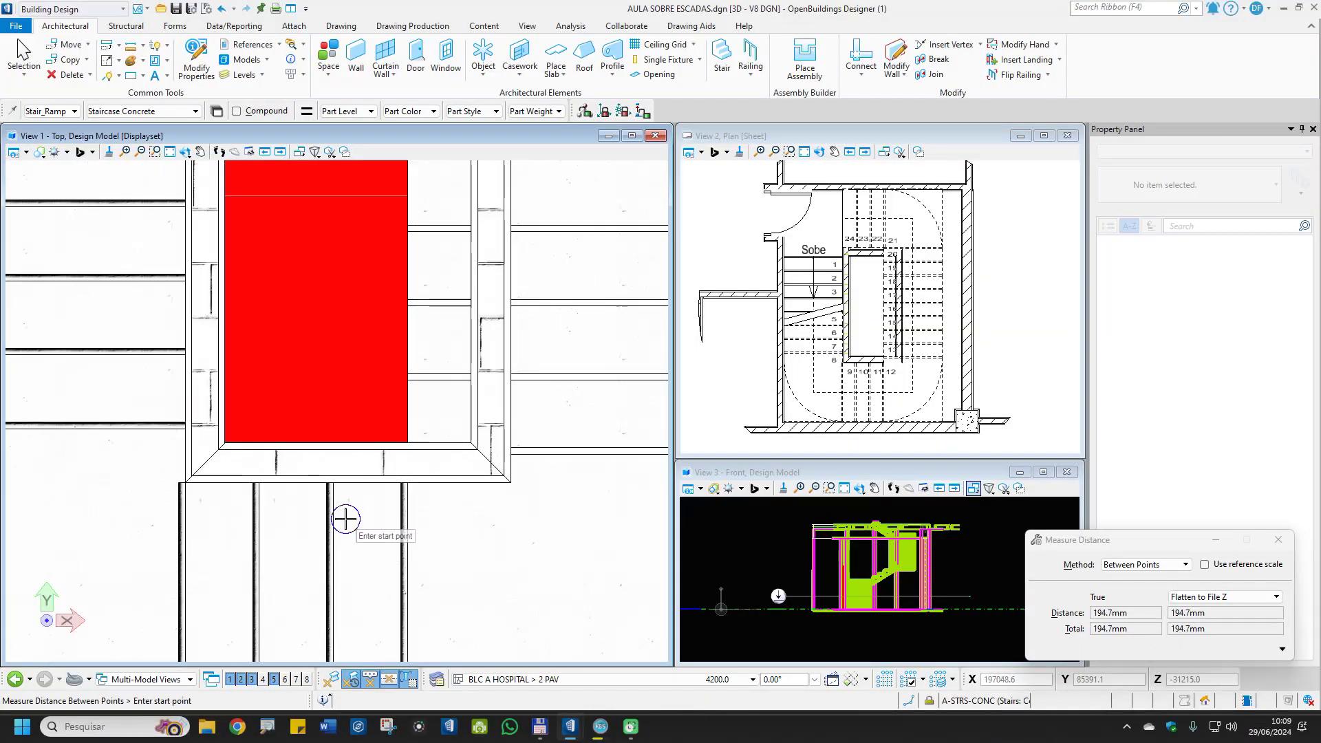
scroll(351, 496, down, 2)
scroll(539, 623, down, 1)
scroll(296, 502, up, 2)
right_click(296, 498)
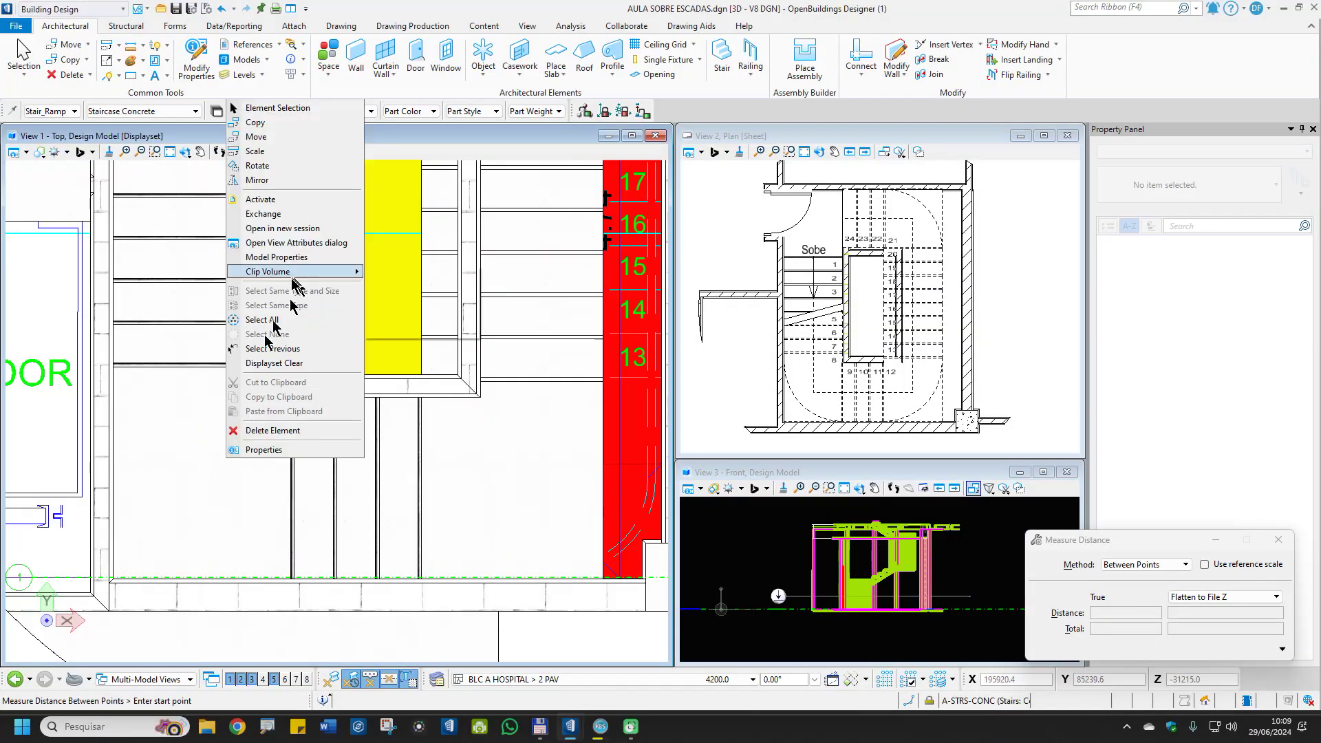
click(268, 108)
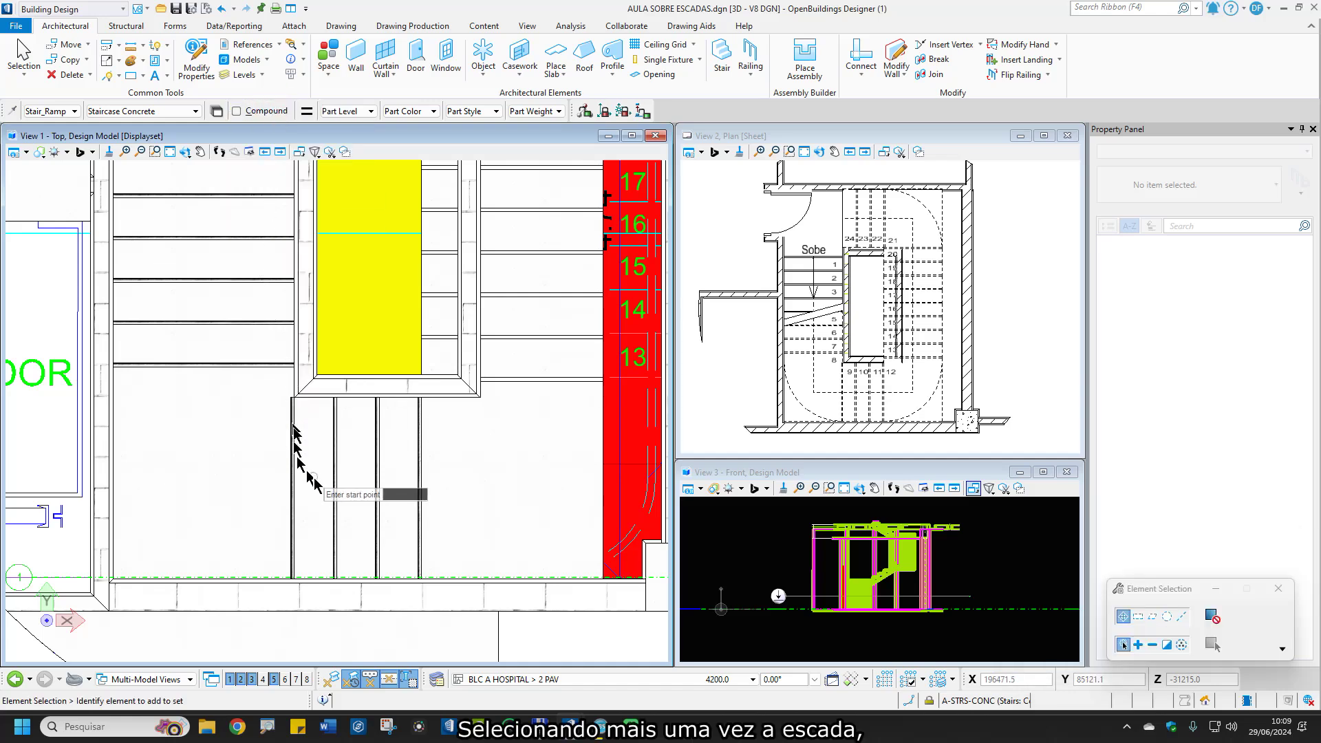
click(337, 482)
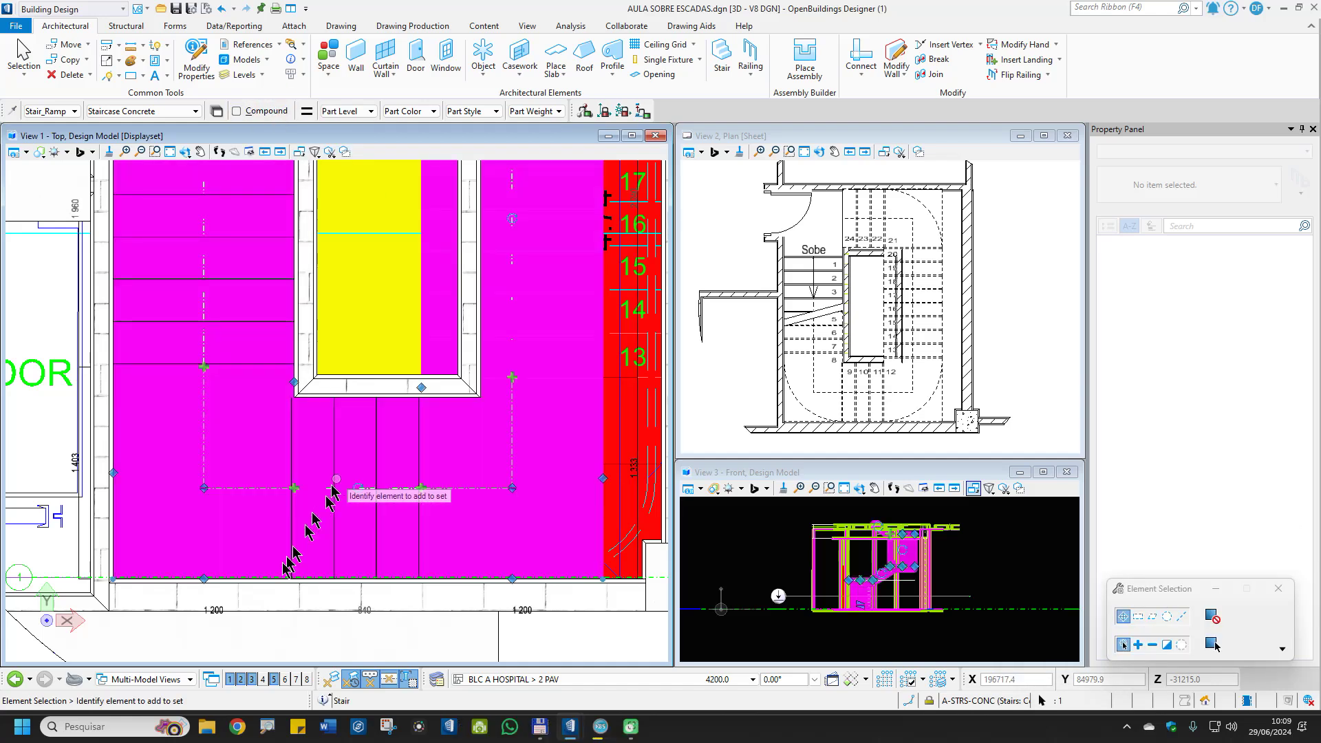
click(213, 609)
text(1394.7)
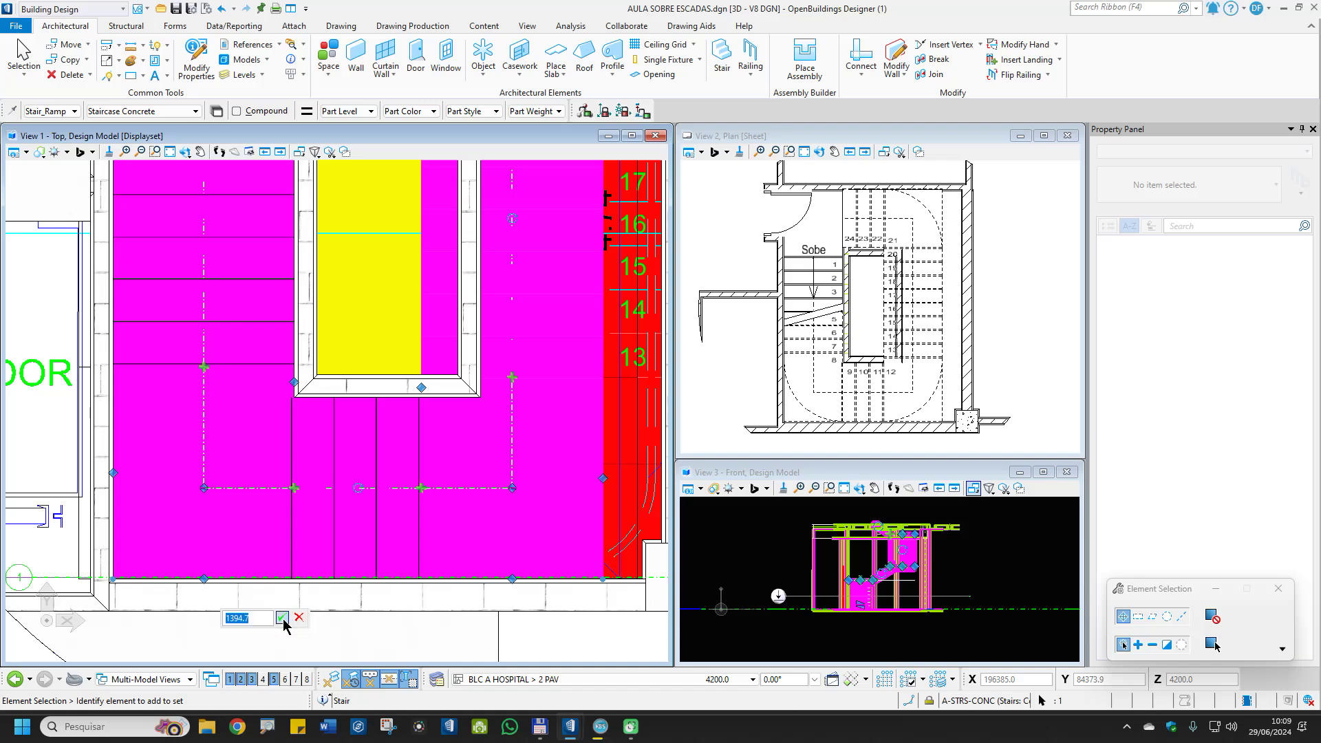
click(282, 618)
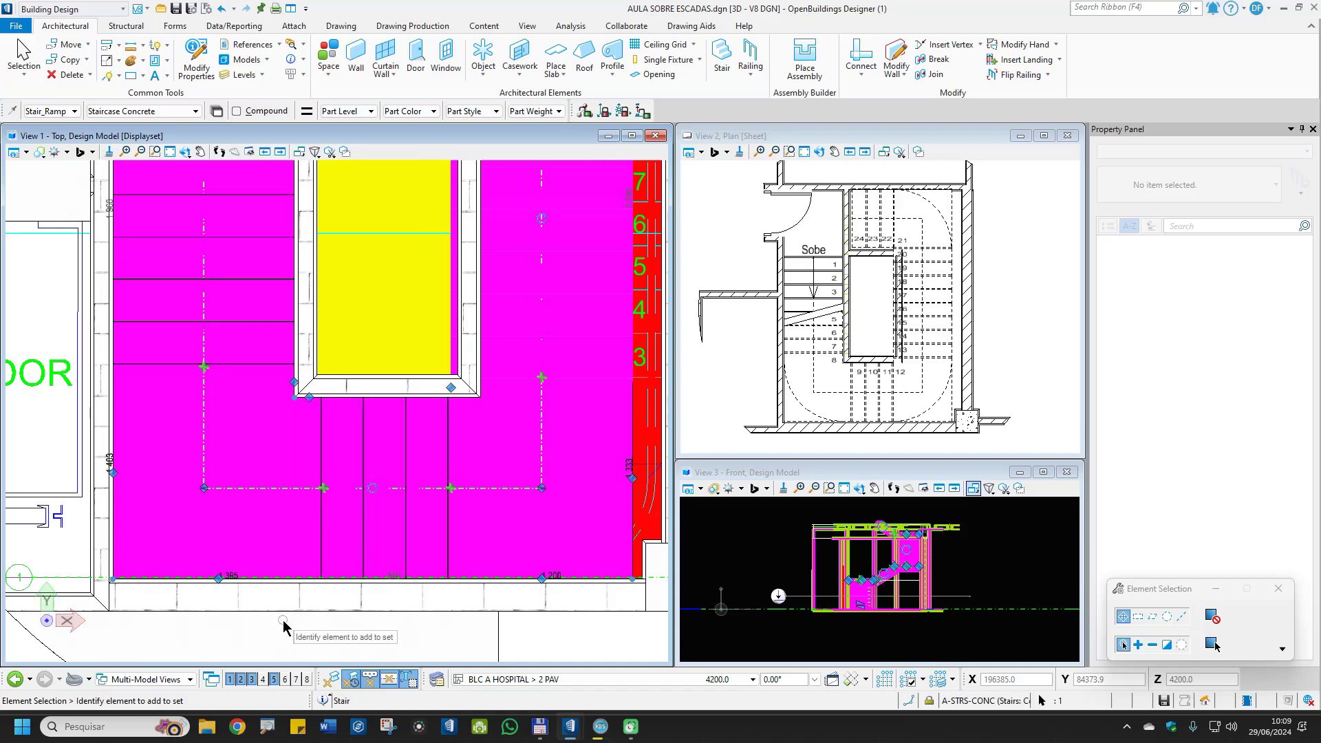
click(359, 638)
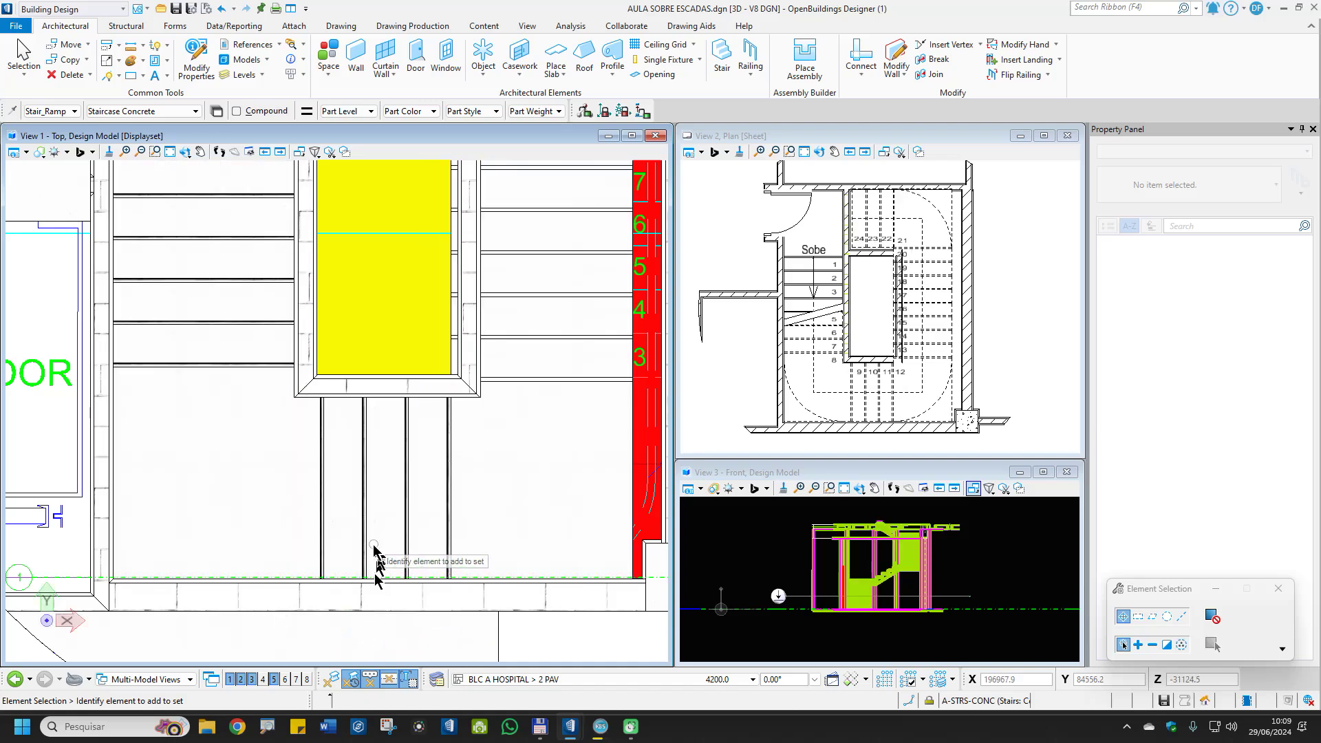
Measure the horizontal gap from the second landing's outer edge to the facing wall's finish and copy the distance
scroll(355, 515, down, 2)
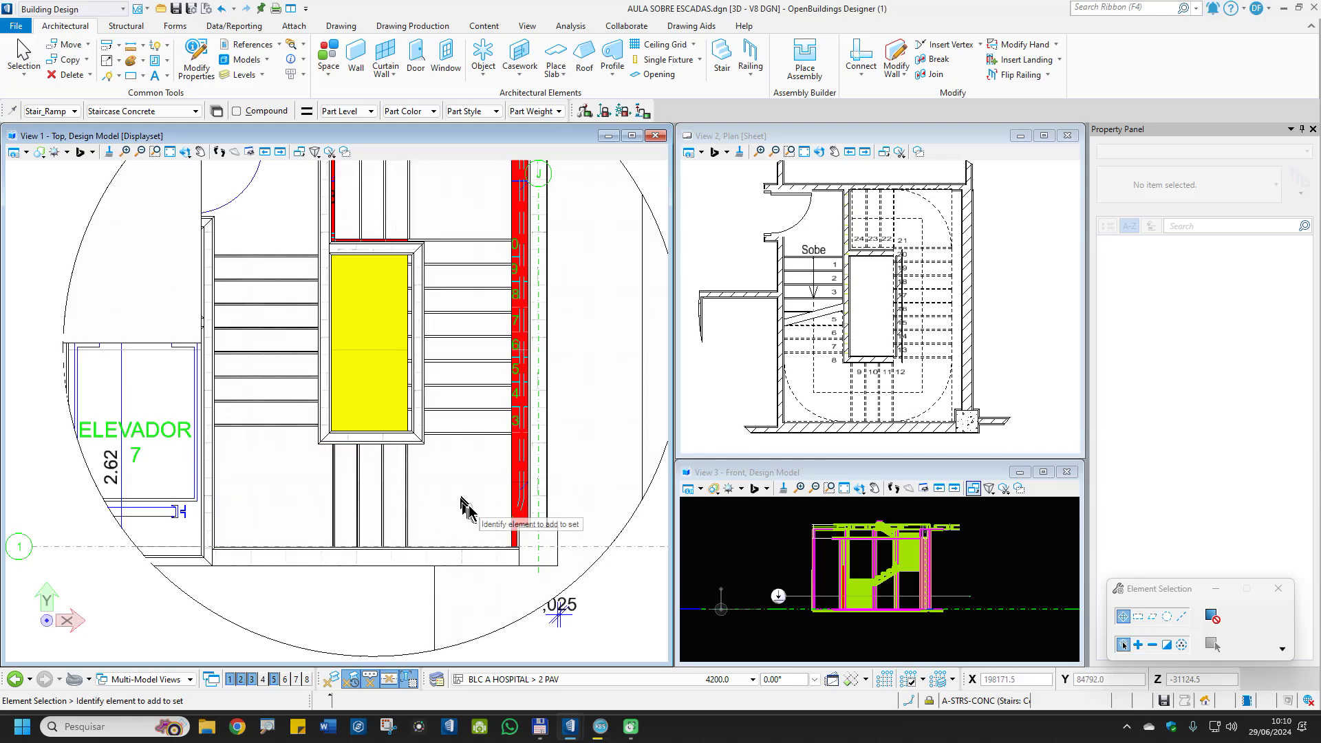
scroll(530, 529, up, 4)
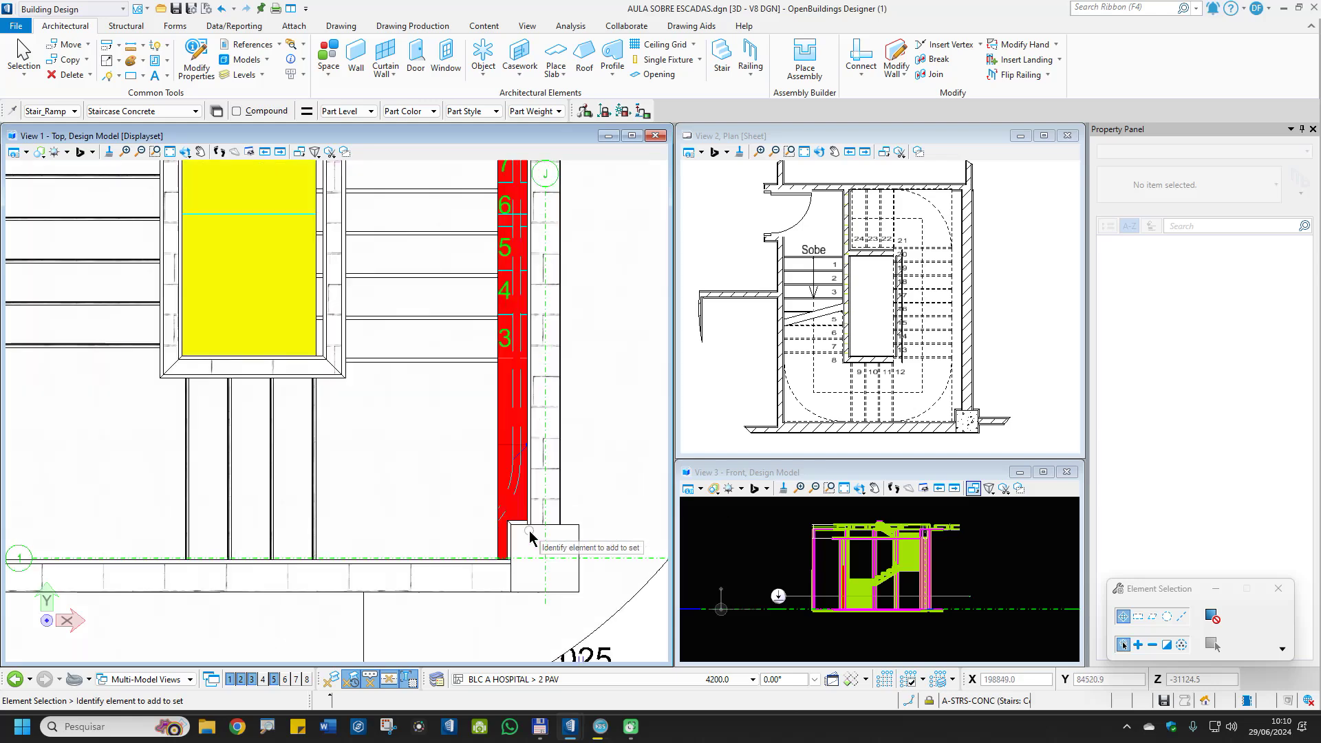
click(128, 44)
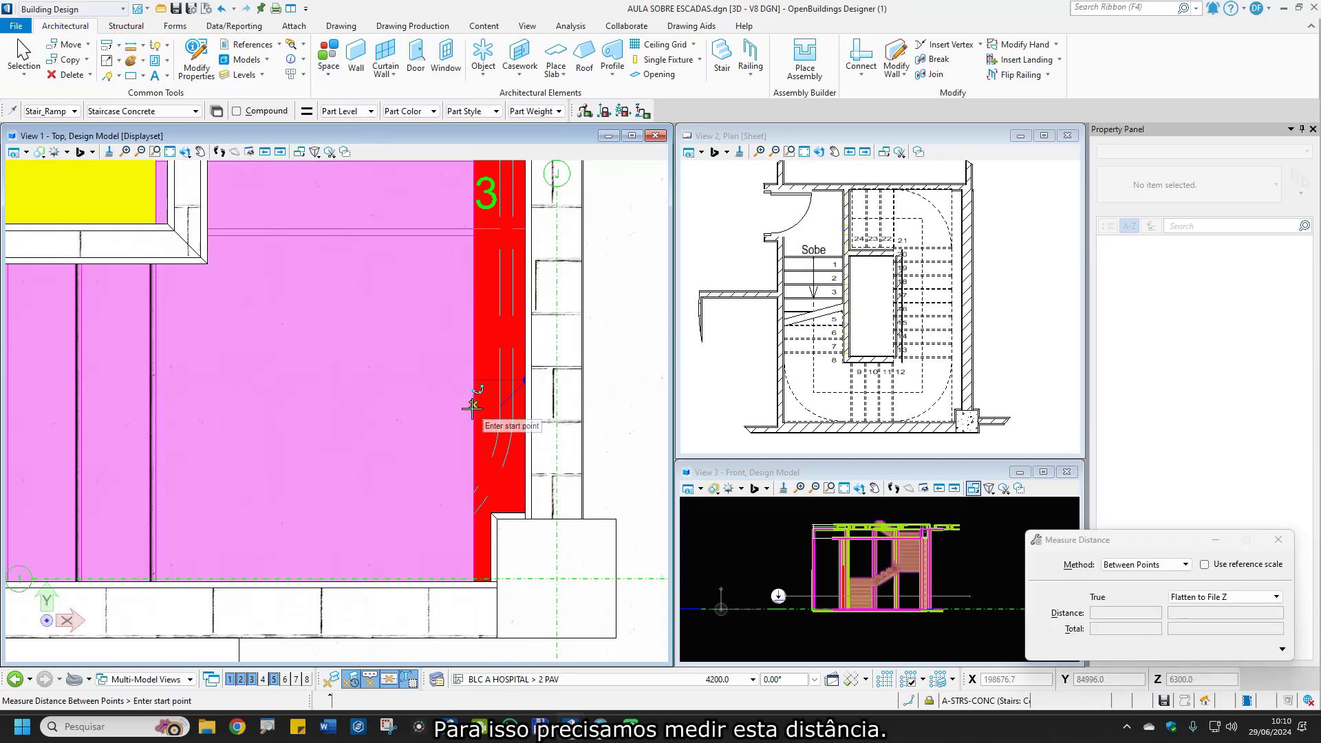
click(472, 406)
text(199.1)
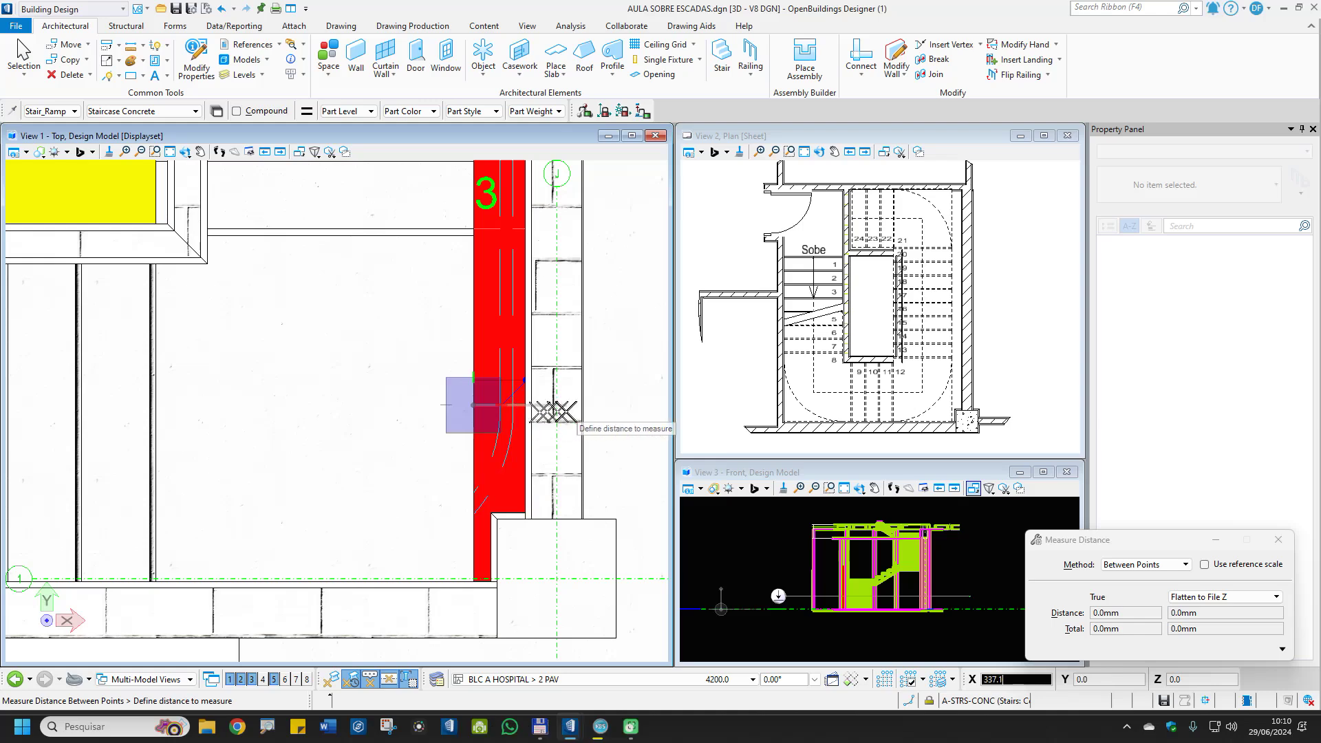
key(Return)
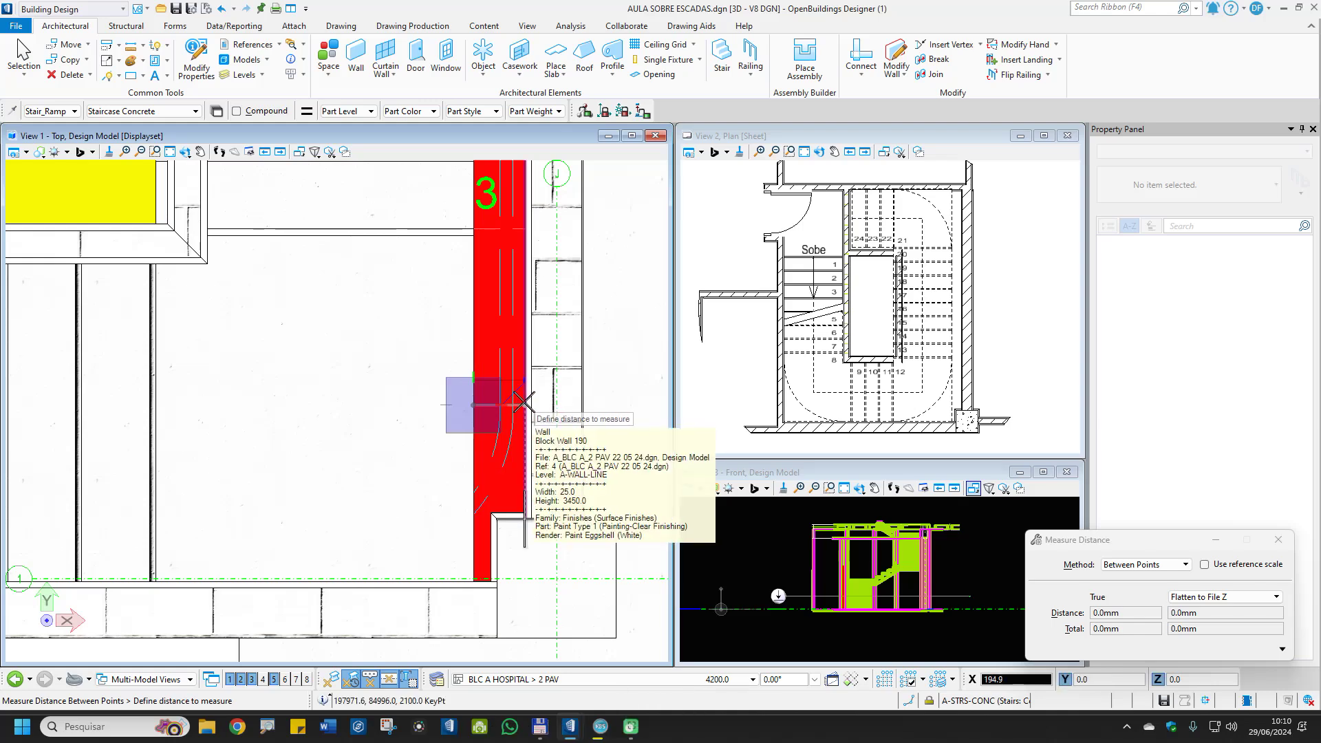
click(534, 398)
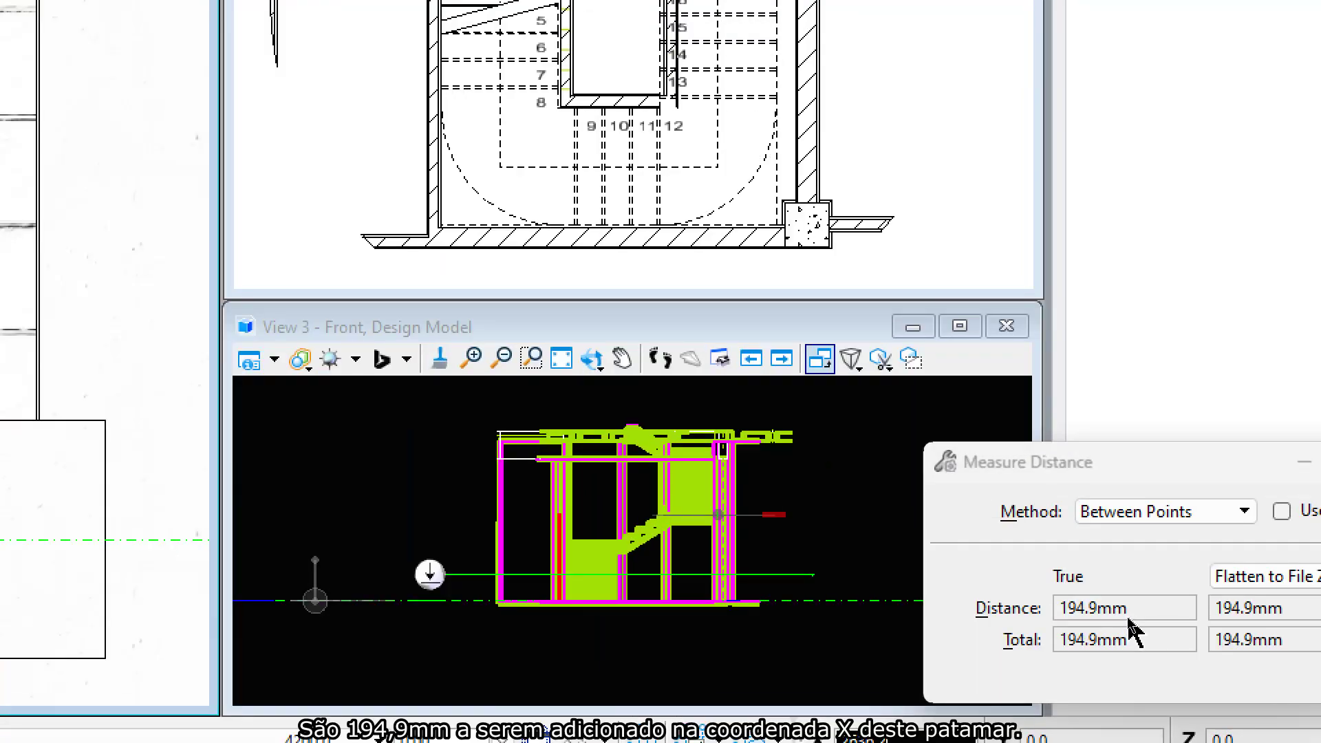
double_click(1114, 612)
key(ctrl+c)
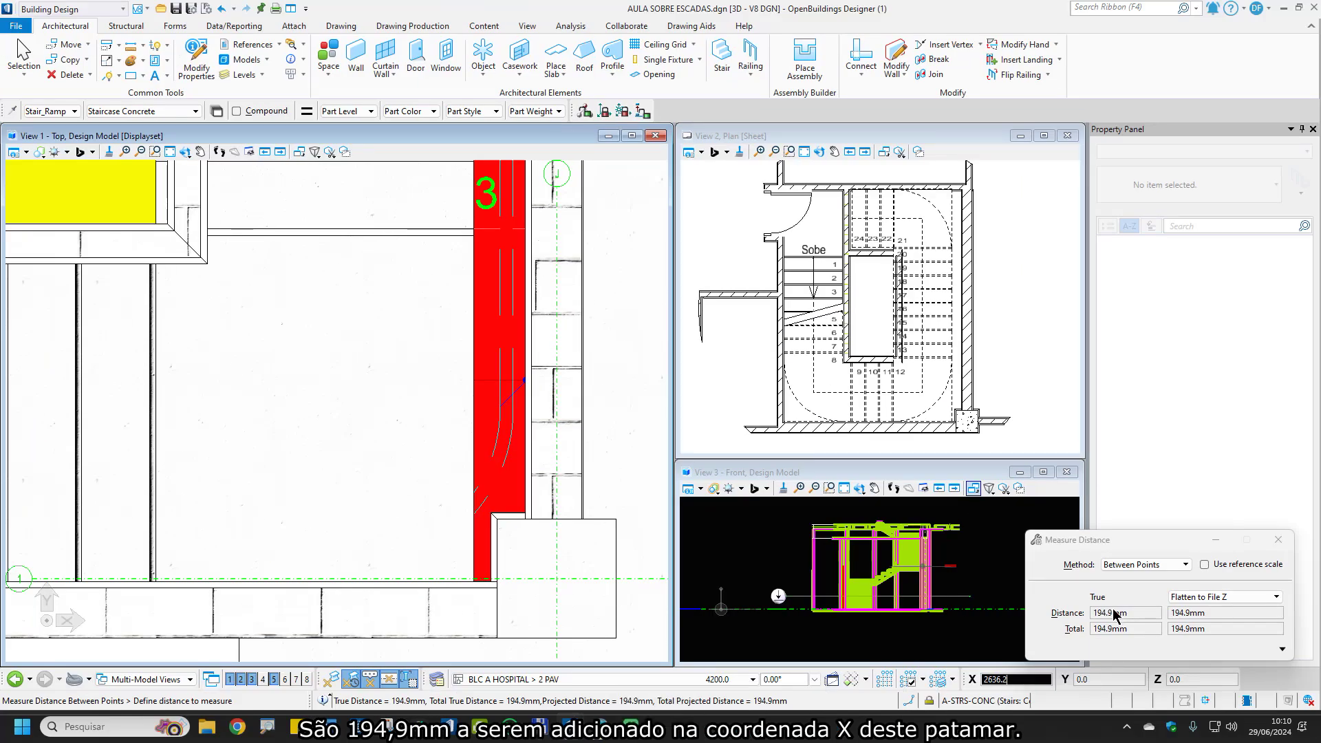
Set the second landing's length along the second flight's direction to 1394.9 mm so that it reaches the wall
right_click(619, 368)
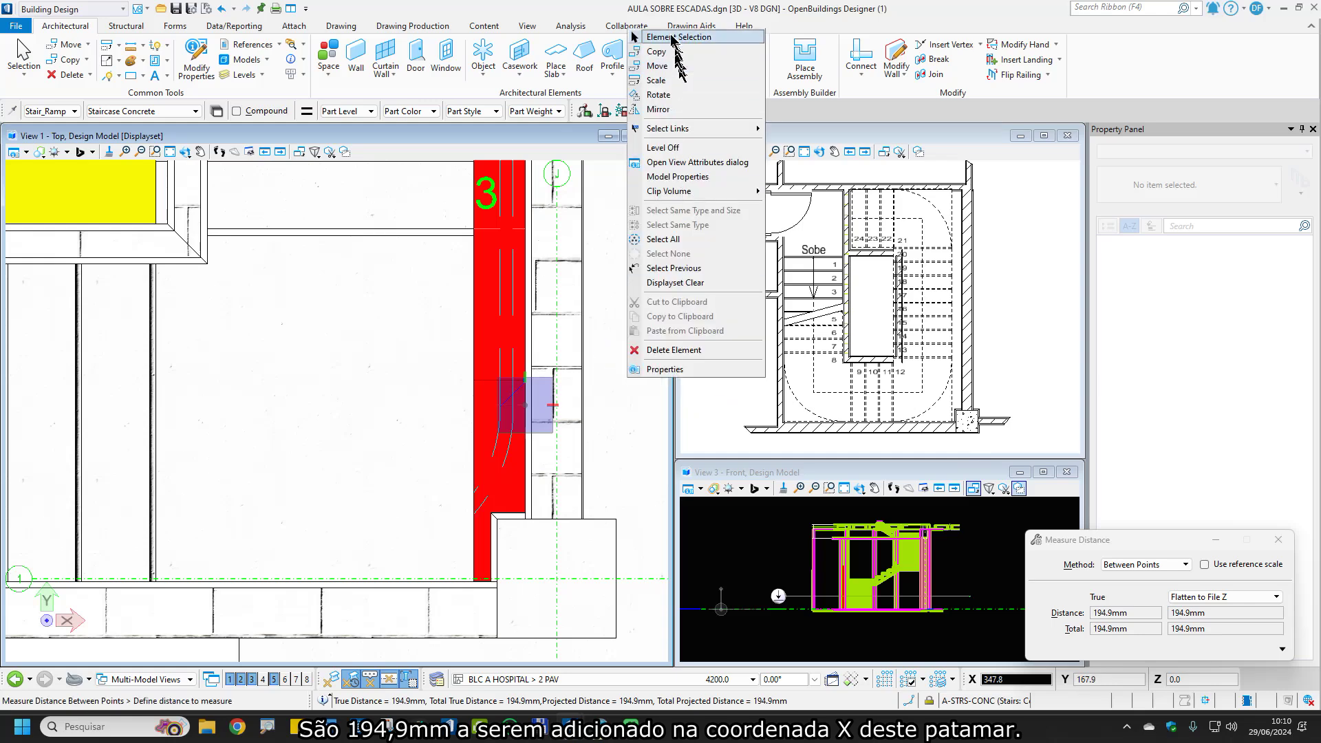
click(660, 31)
click(476, 486)
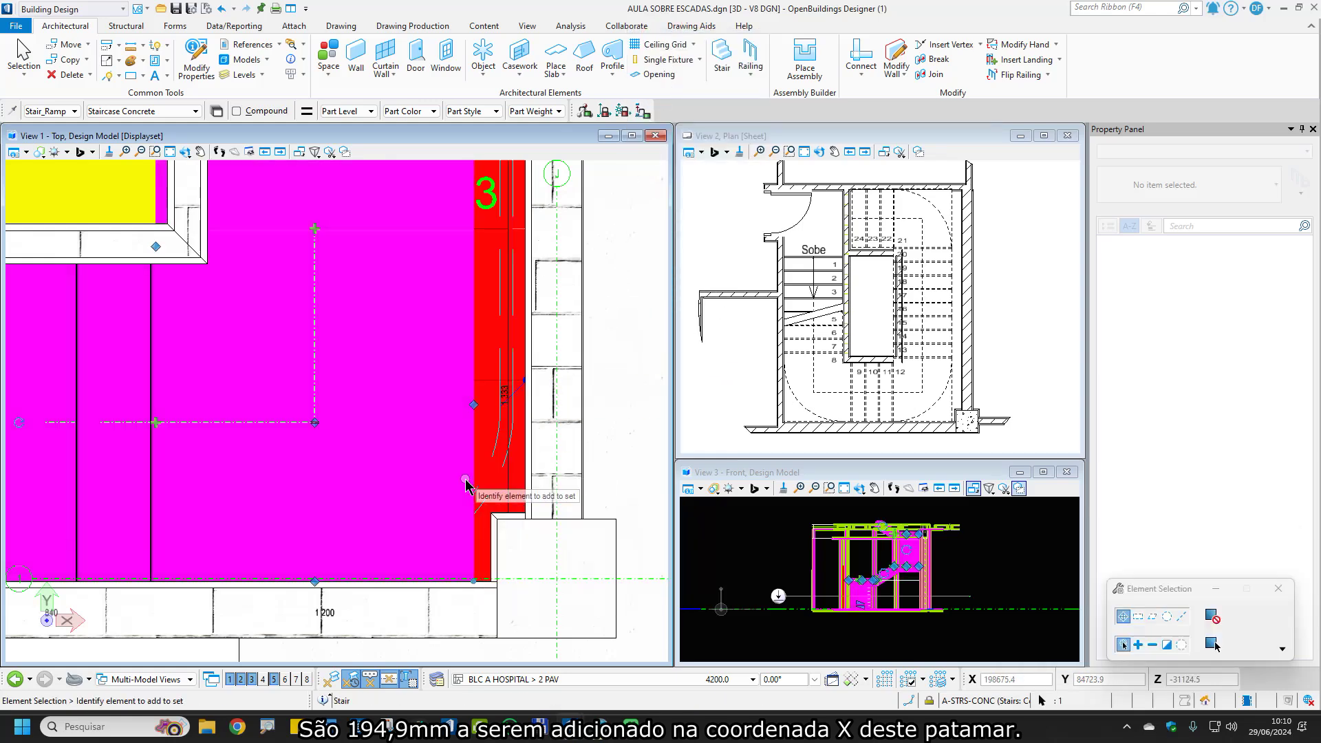
click(331, 614)
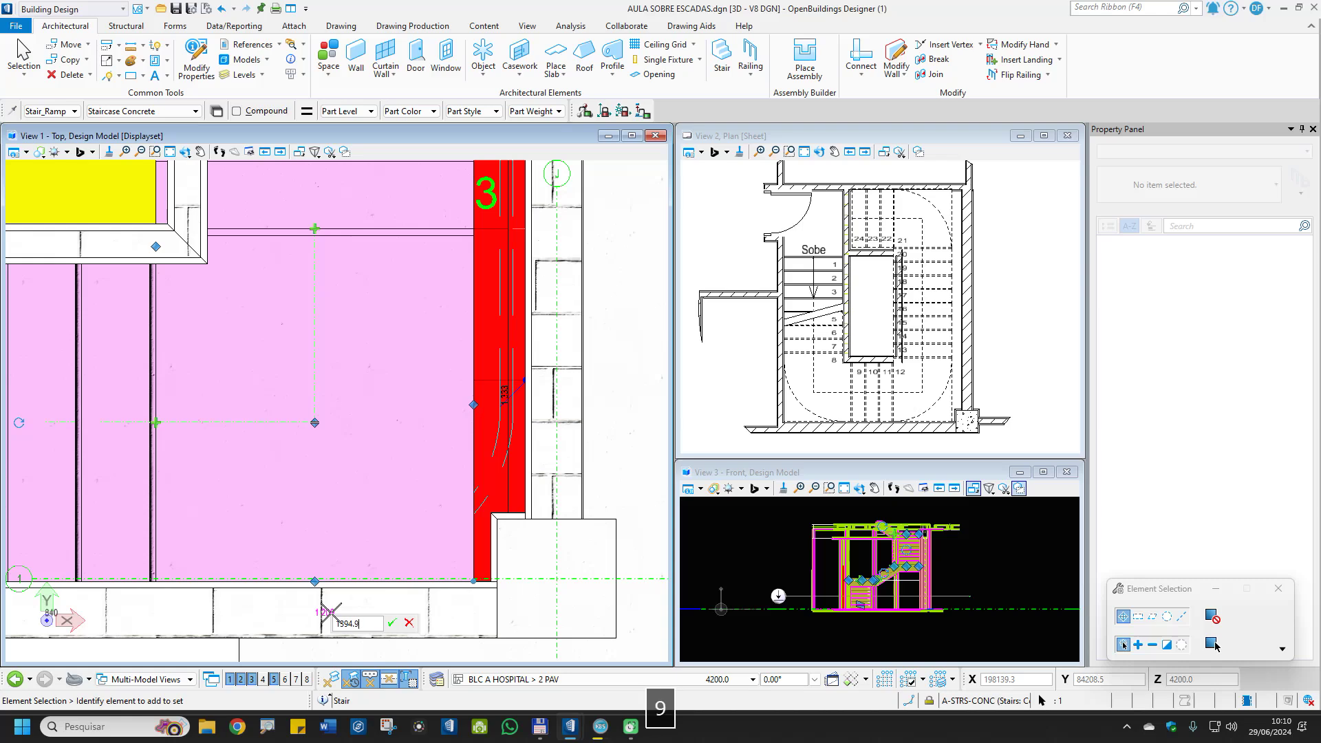
click(392, 623)
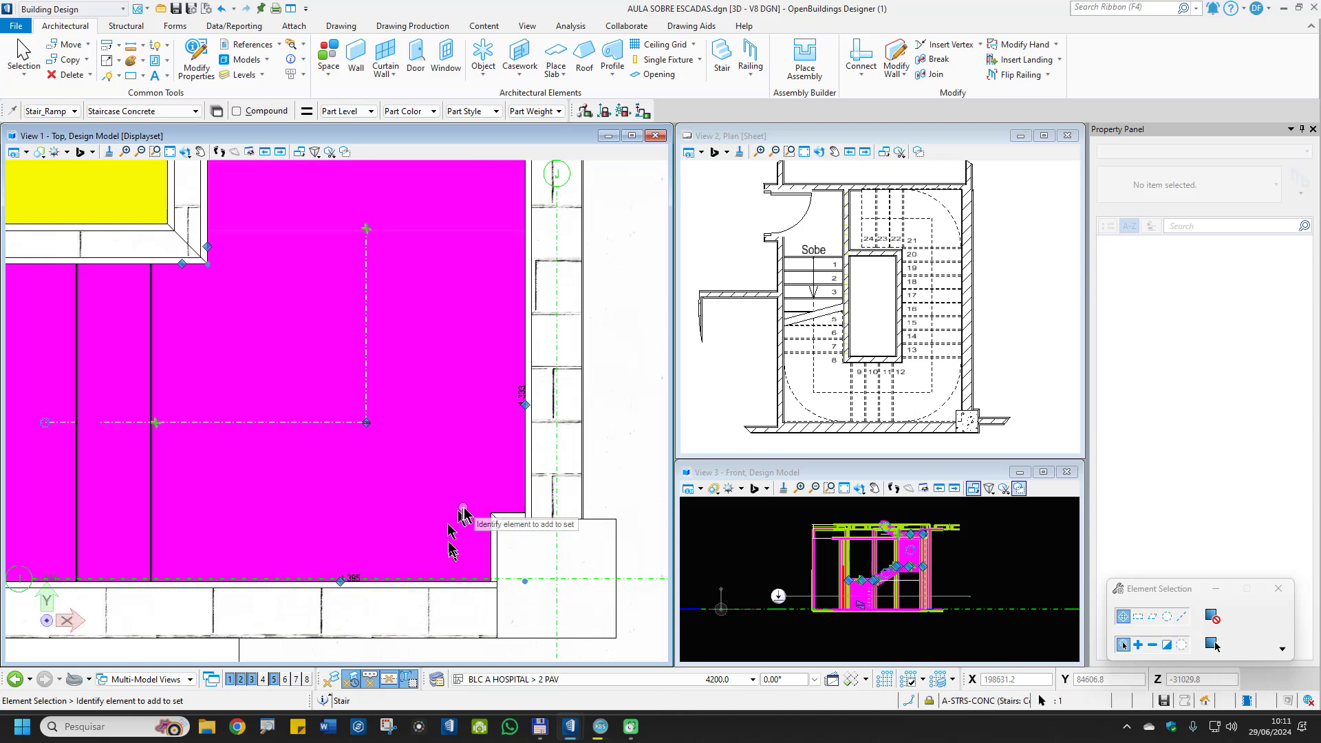
Measure the vertical offset between the third flight's first riser line and the first flight's last riser line
scroll(545, 567, down, 2)
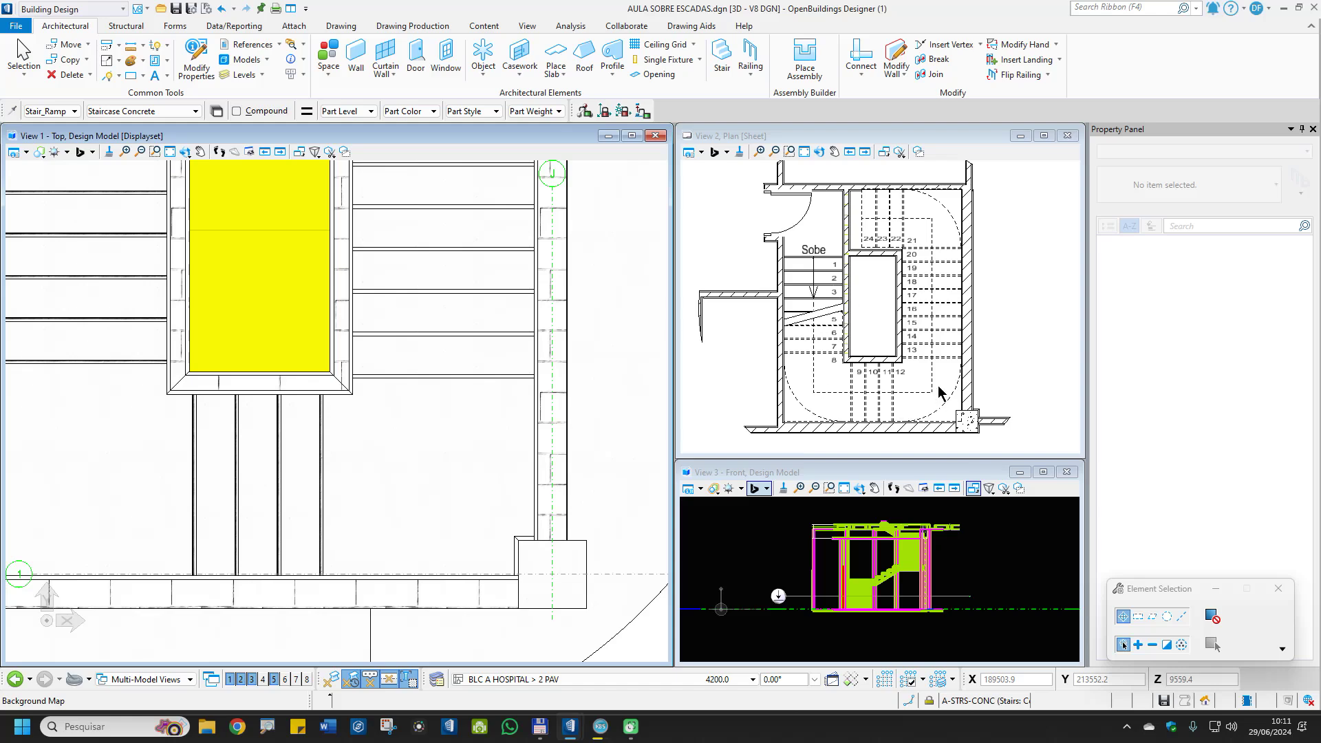
scroll(426, 413, down, 3)
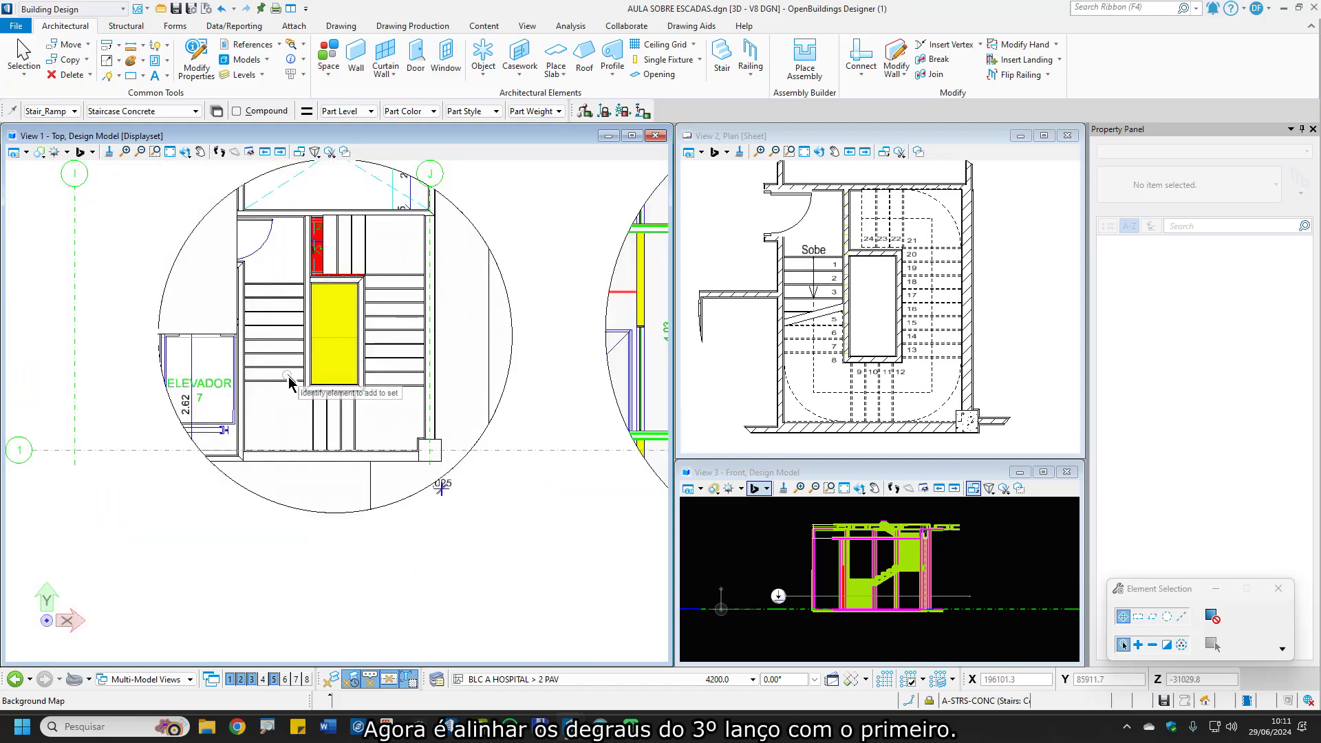
scroll(295, 384, up, 3)
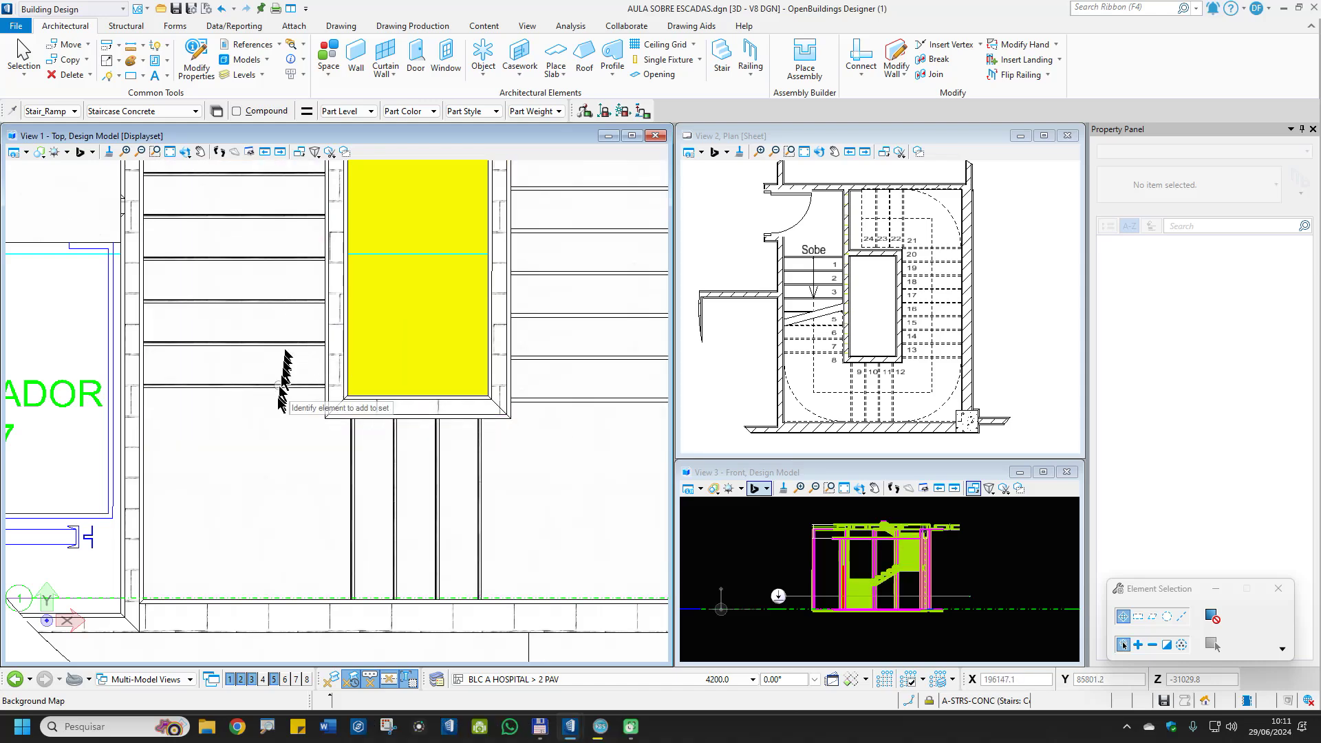
scroll(474, 407, up, 2)
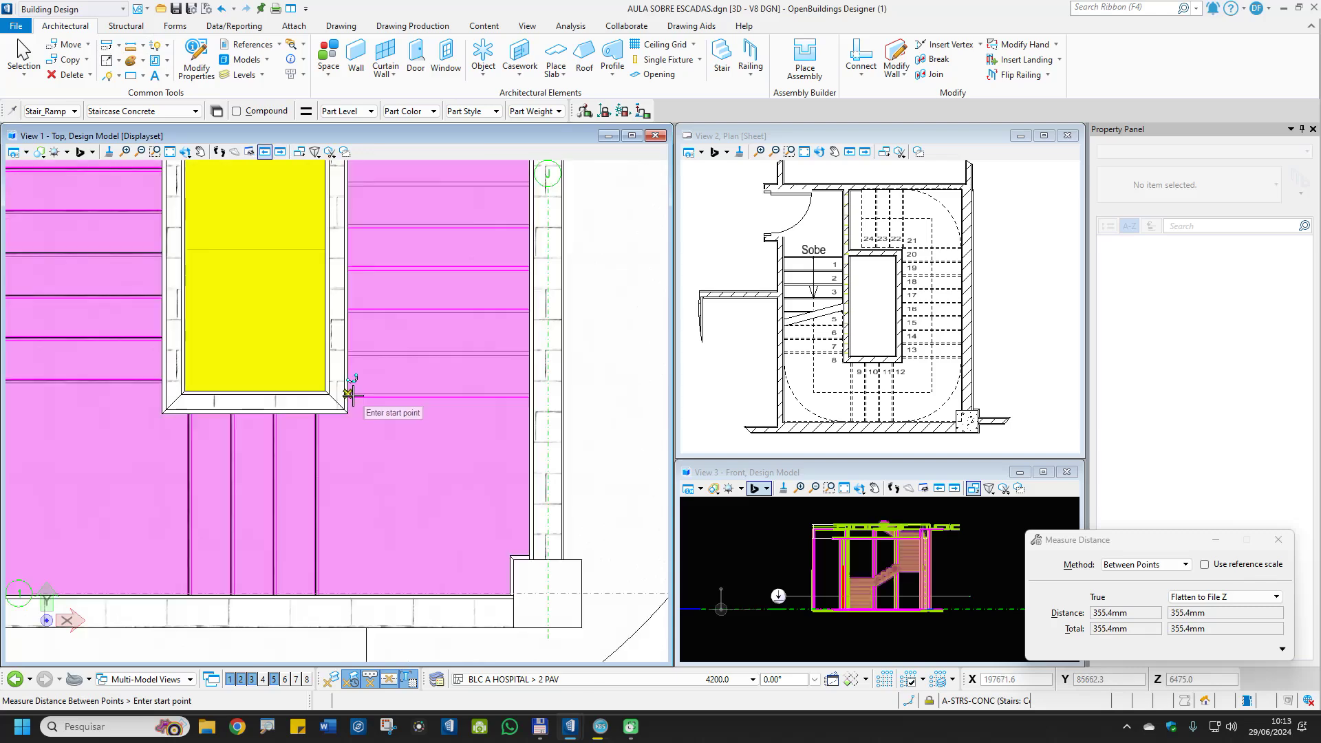
click(348, 395)
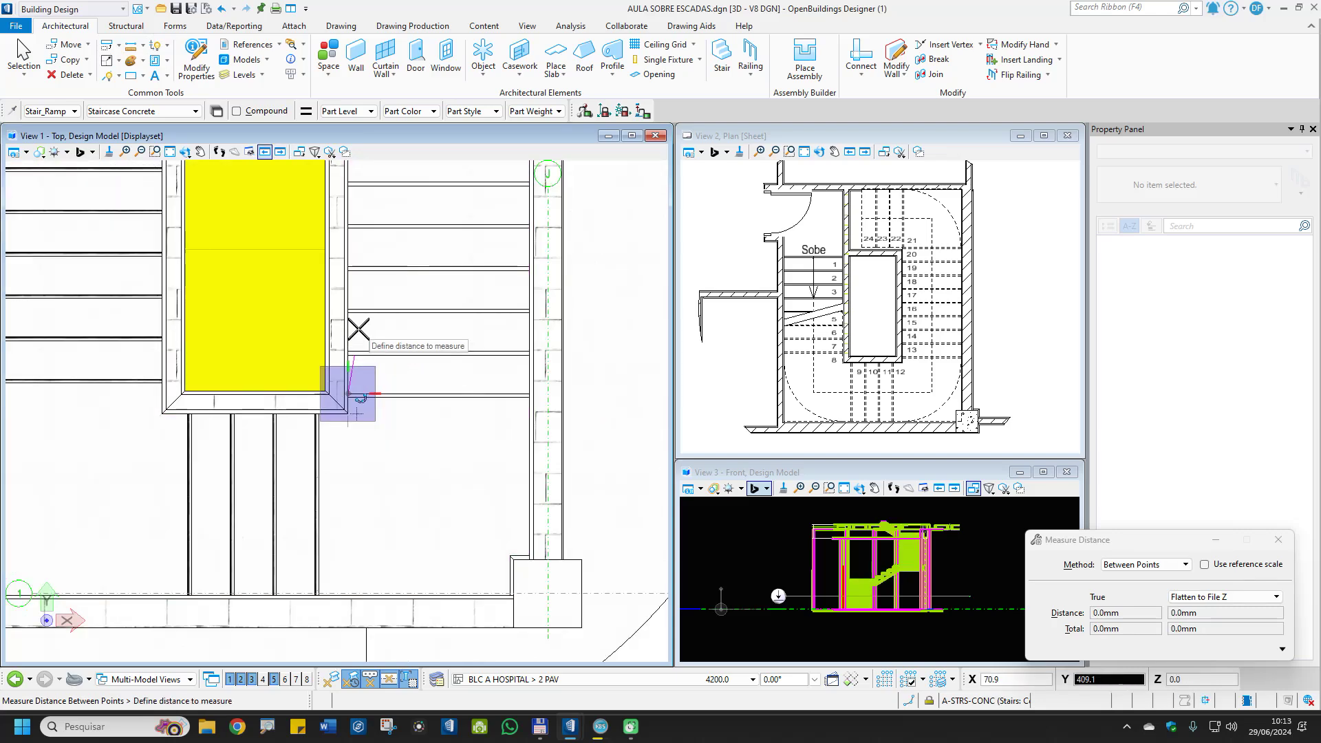
key(Return)
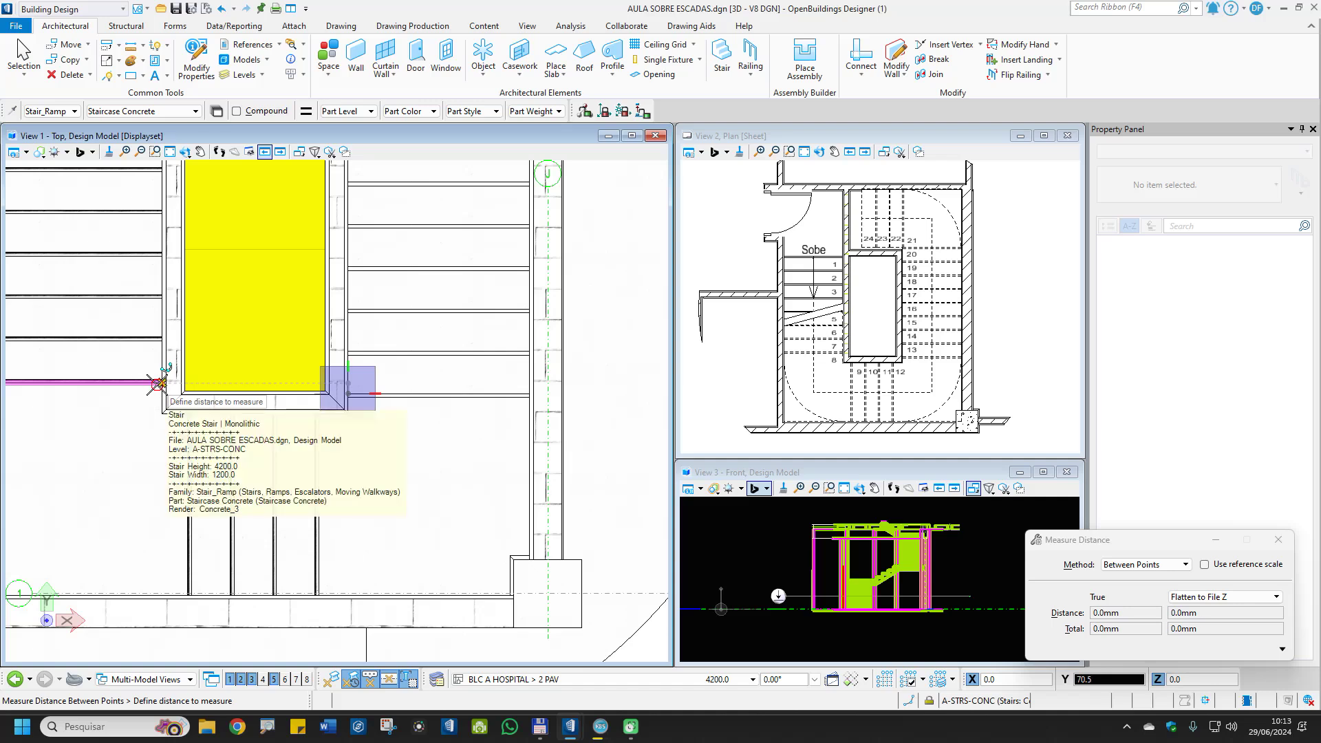
click(158, 383)
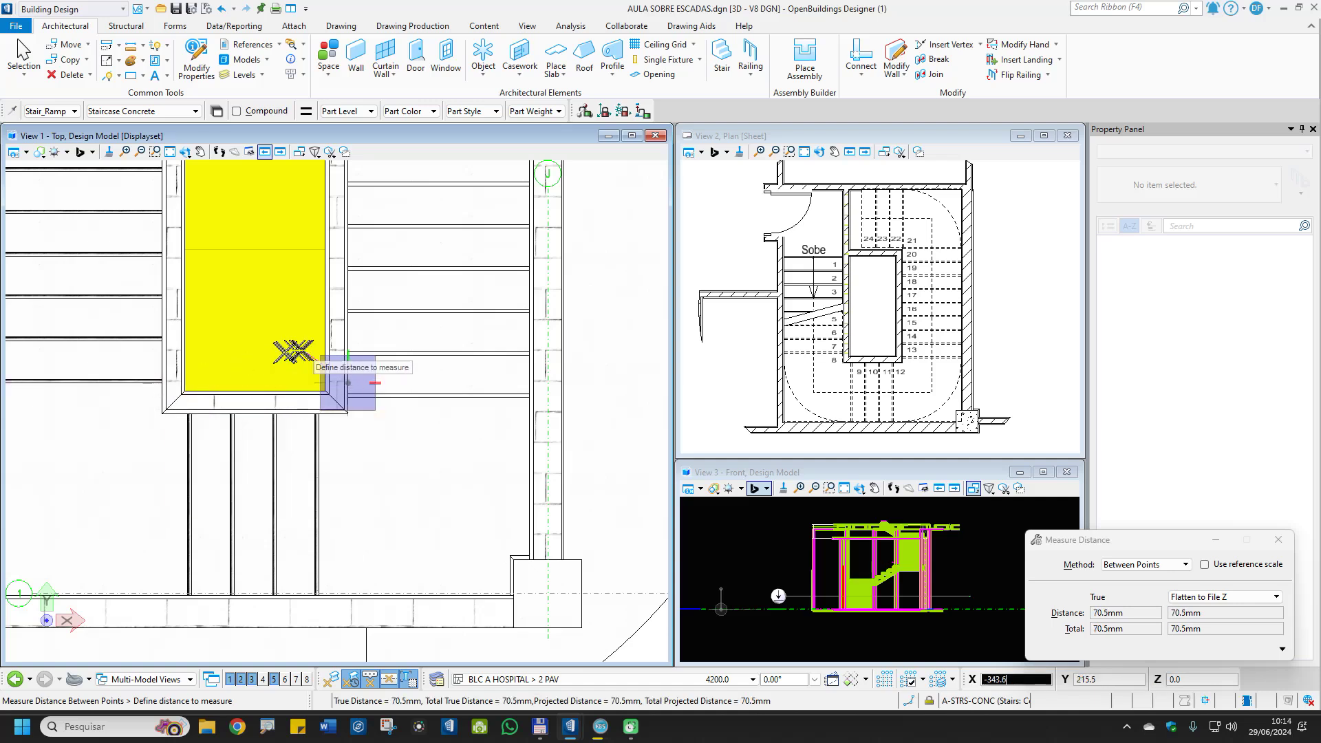
right_click(310, 351)
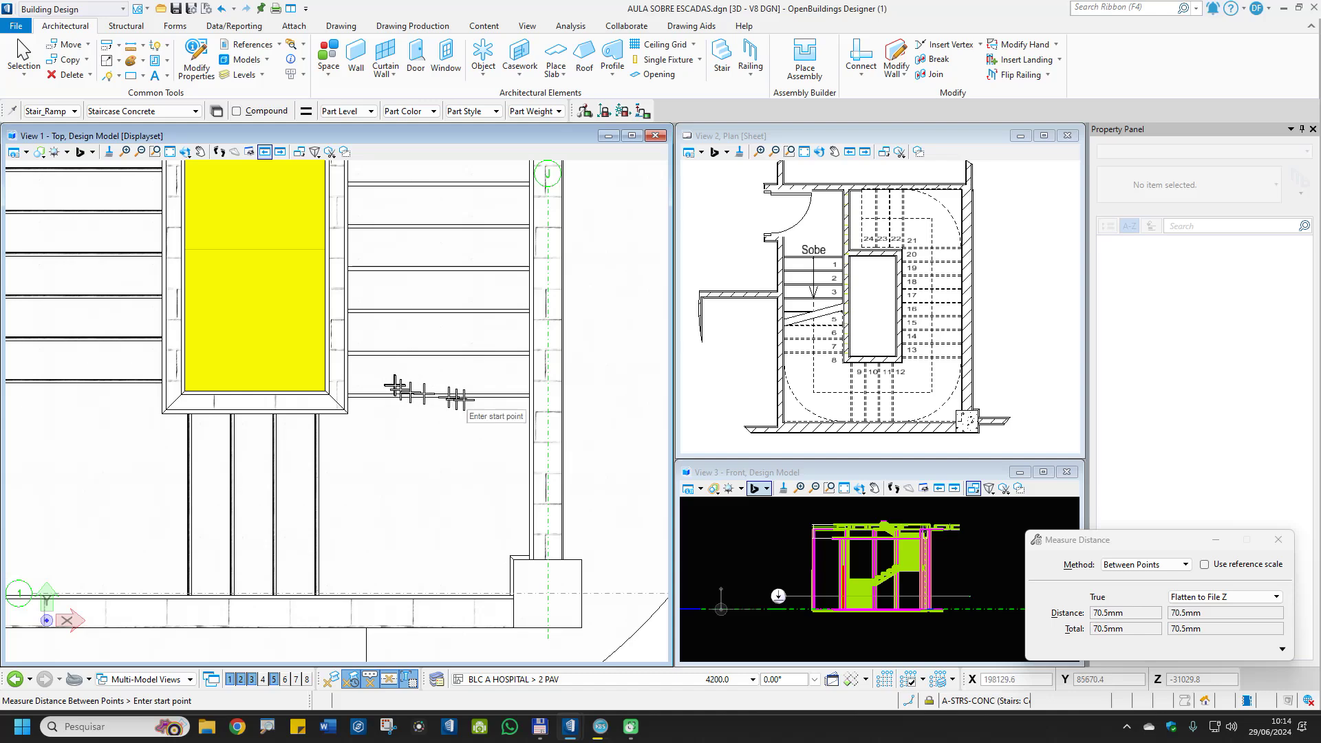
Set the second landing's width to 1403 mm to align the third flight's steps with those of the first flight
right_click(609, 375)
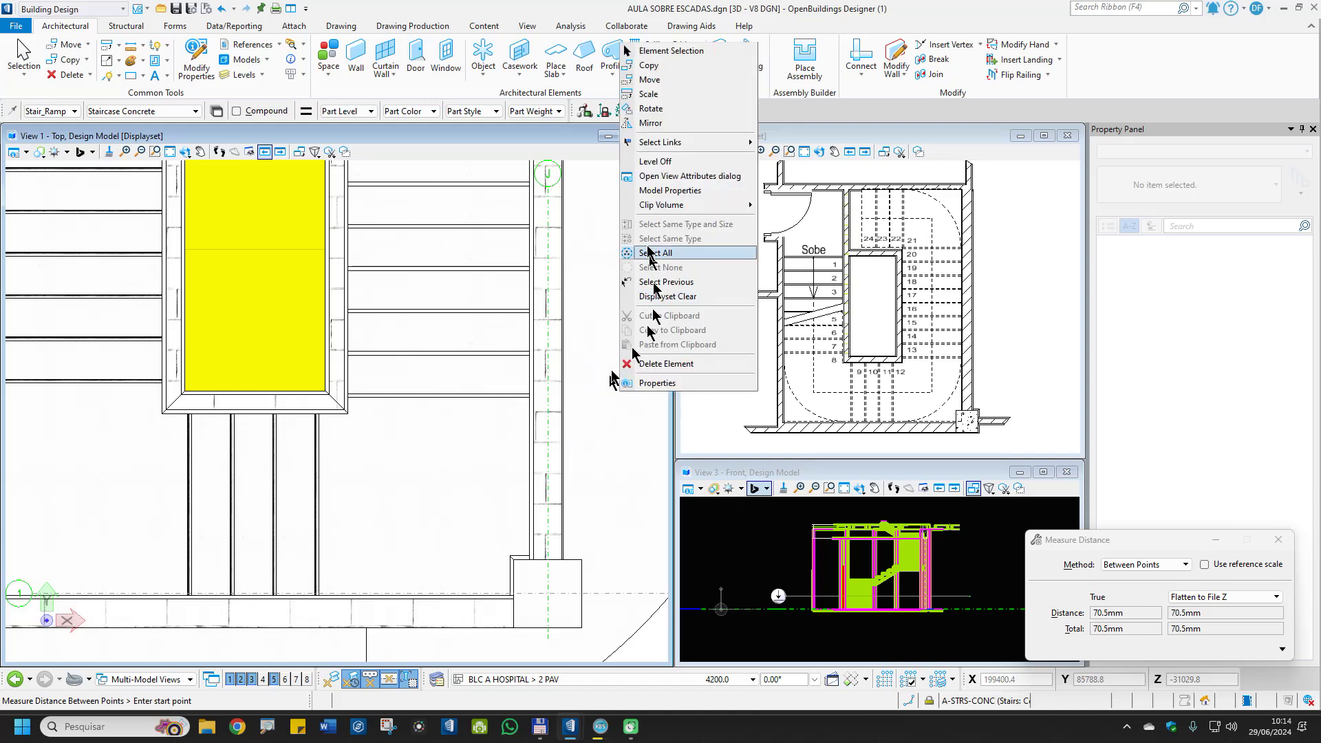
click(643, 48)
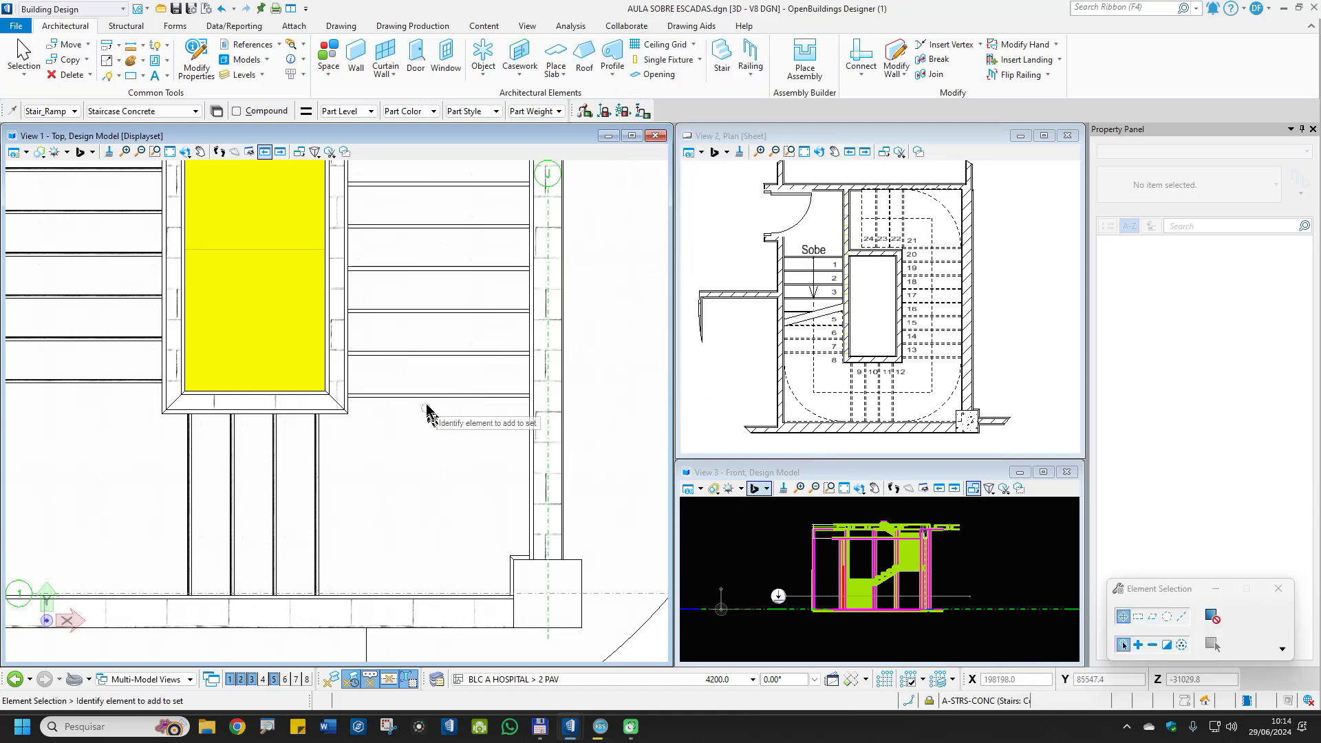
click(440, 359)
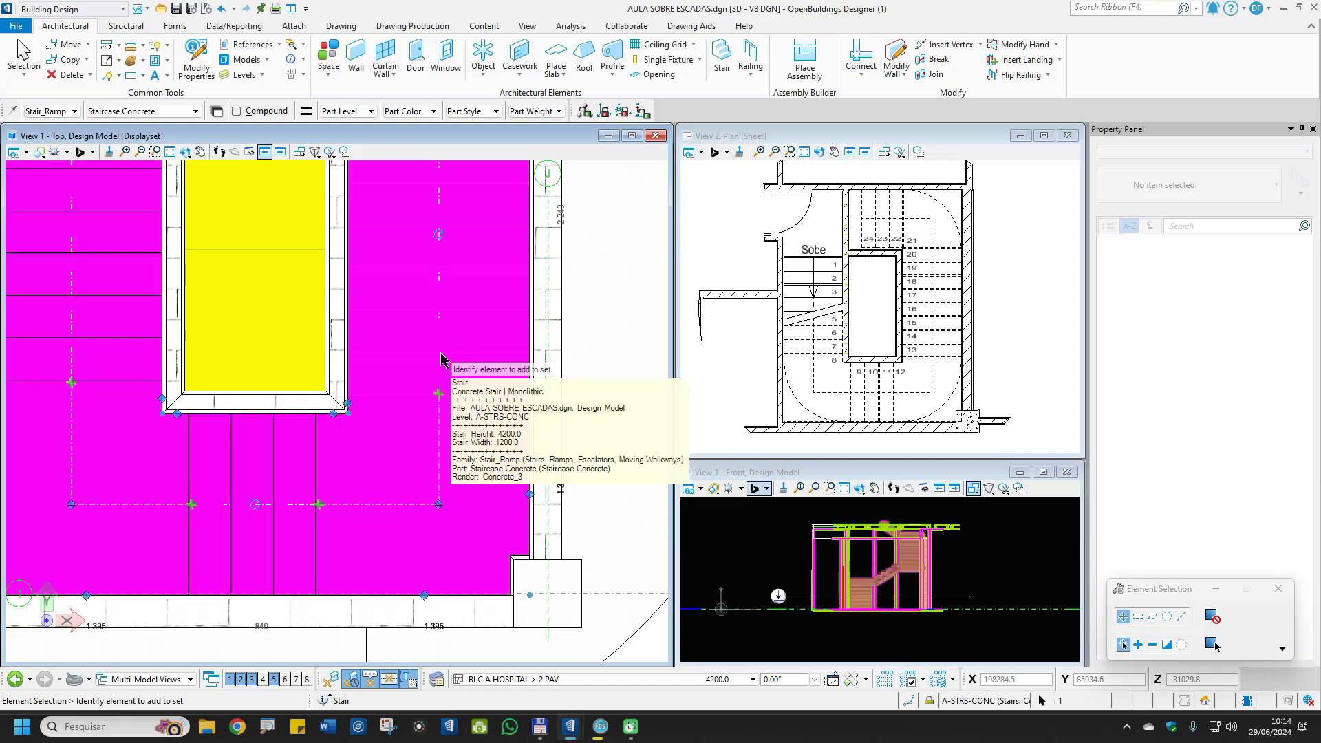
click(559, 486)
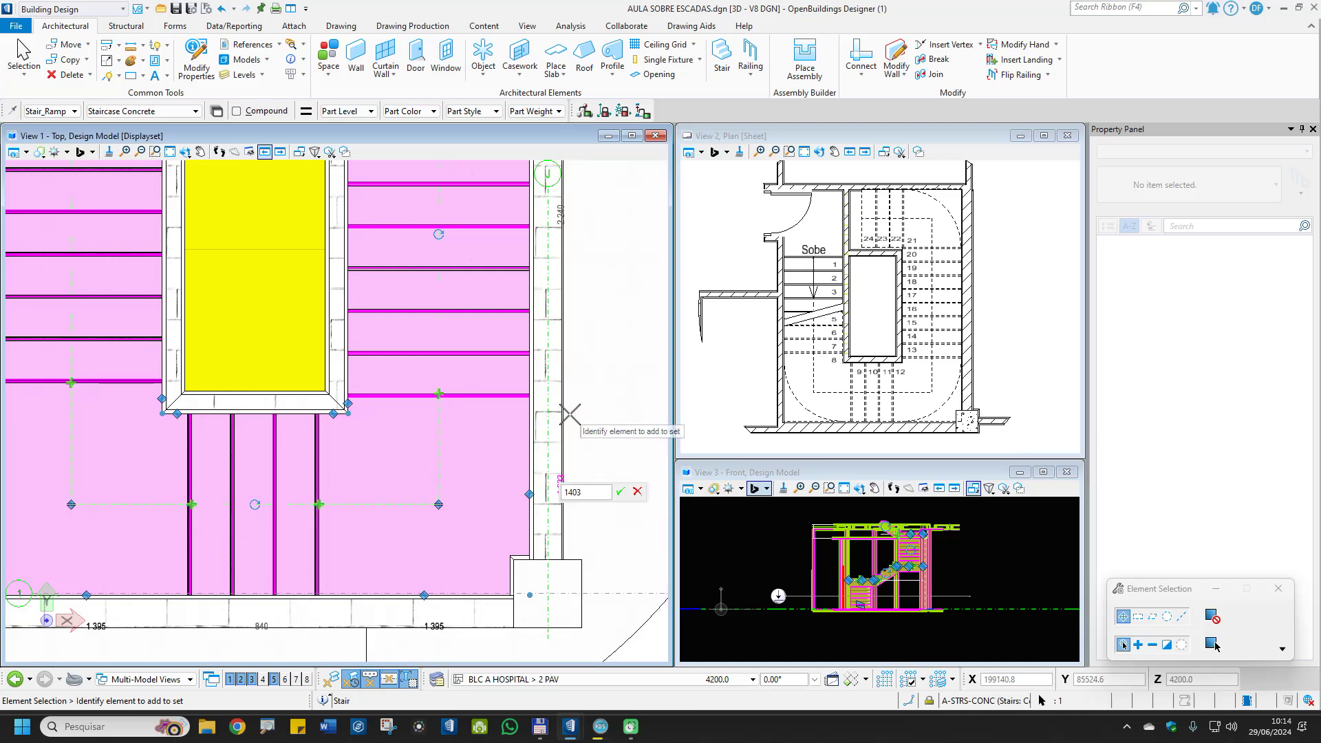
click(621, 492)
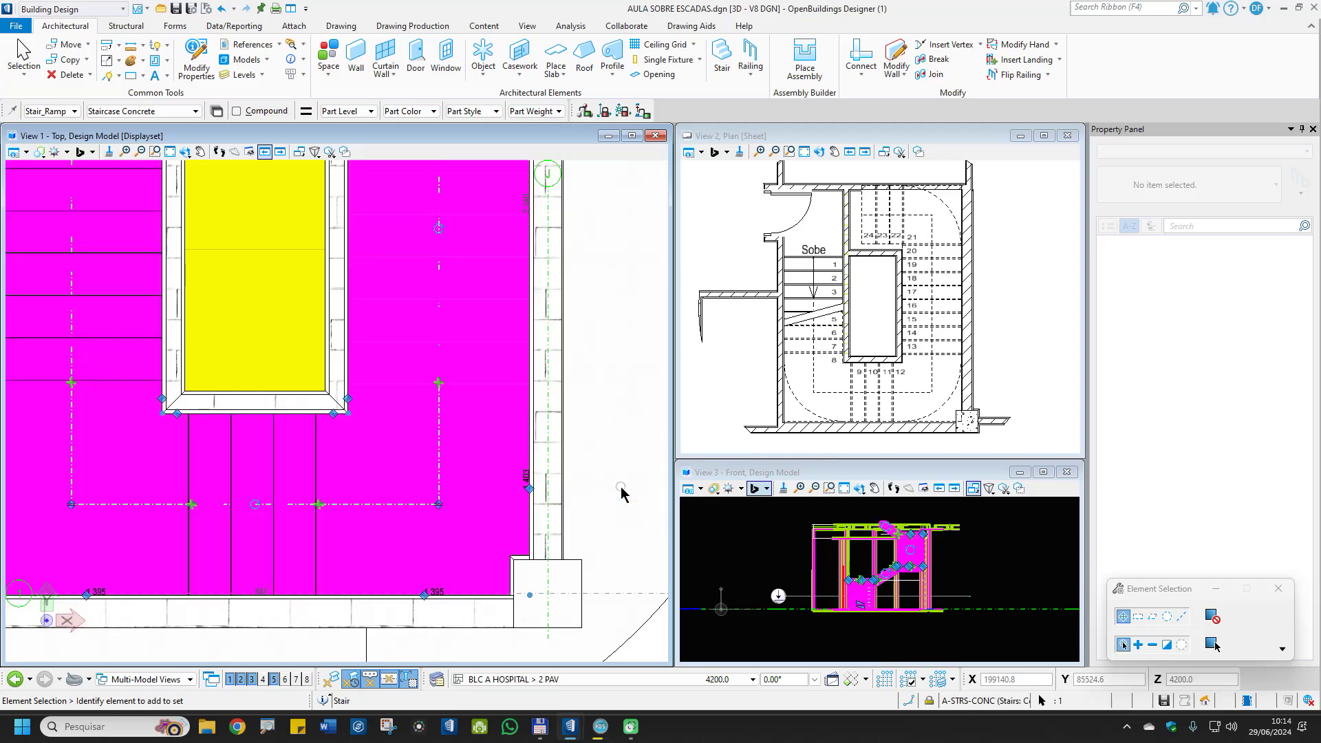
scroll(622, 396, down, 2)
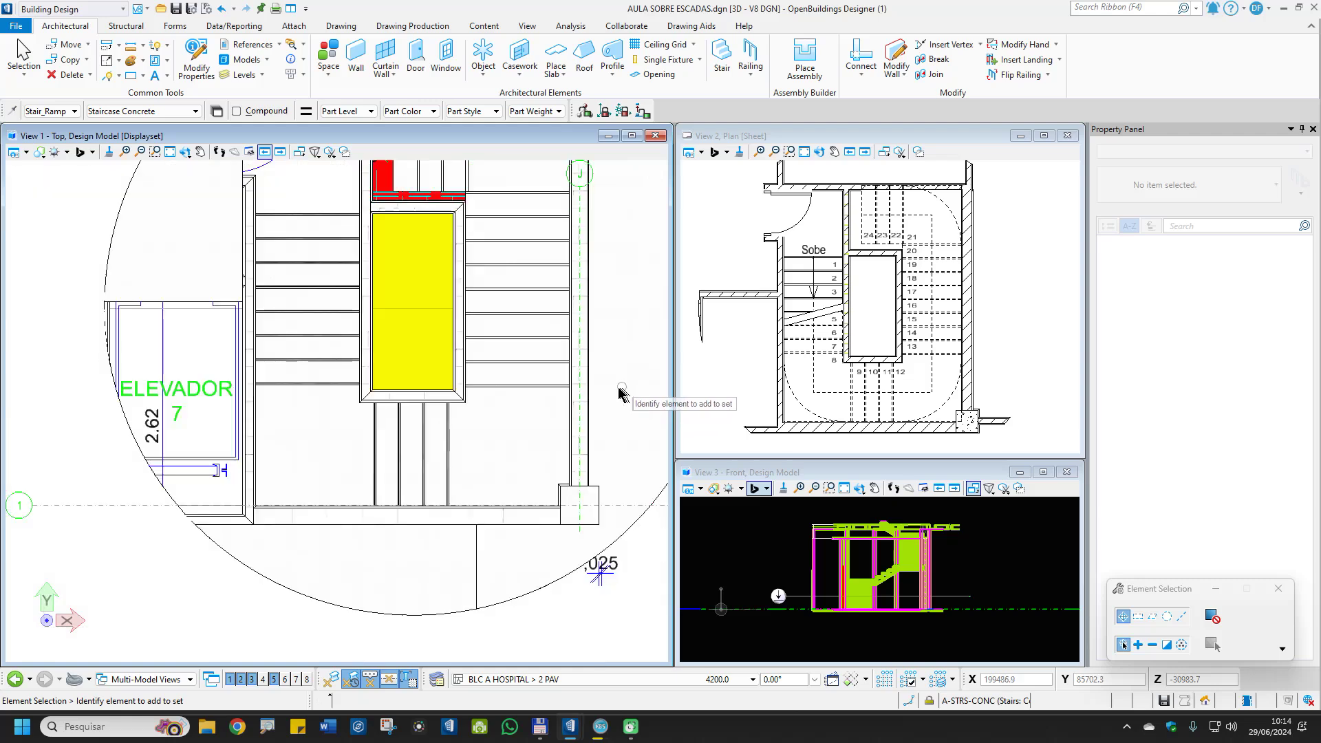
middle_drag(413, 378, 406, 442)
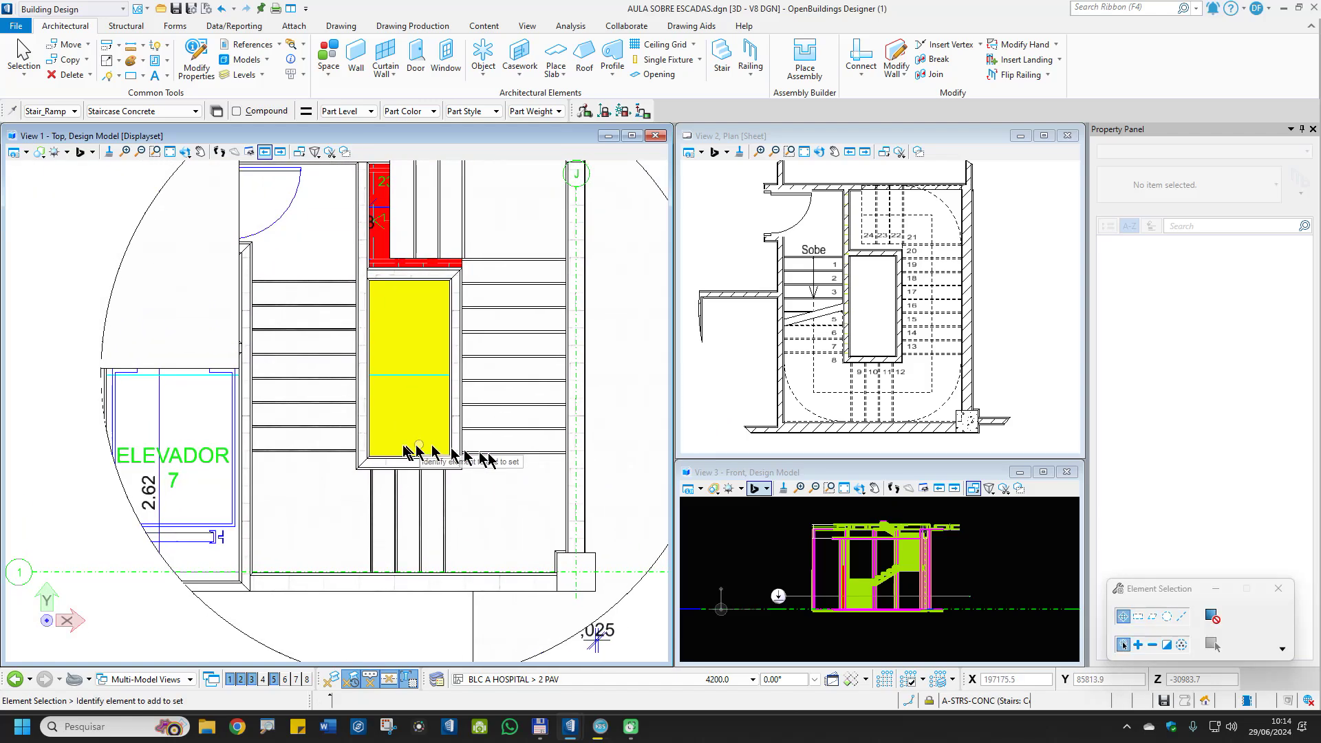
scroll(459, 485, down, 2)
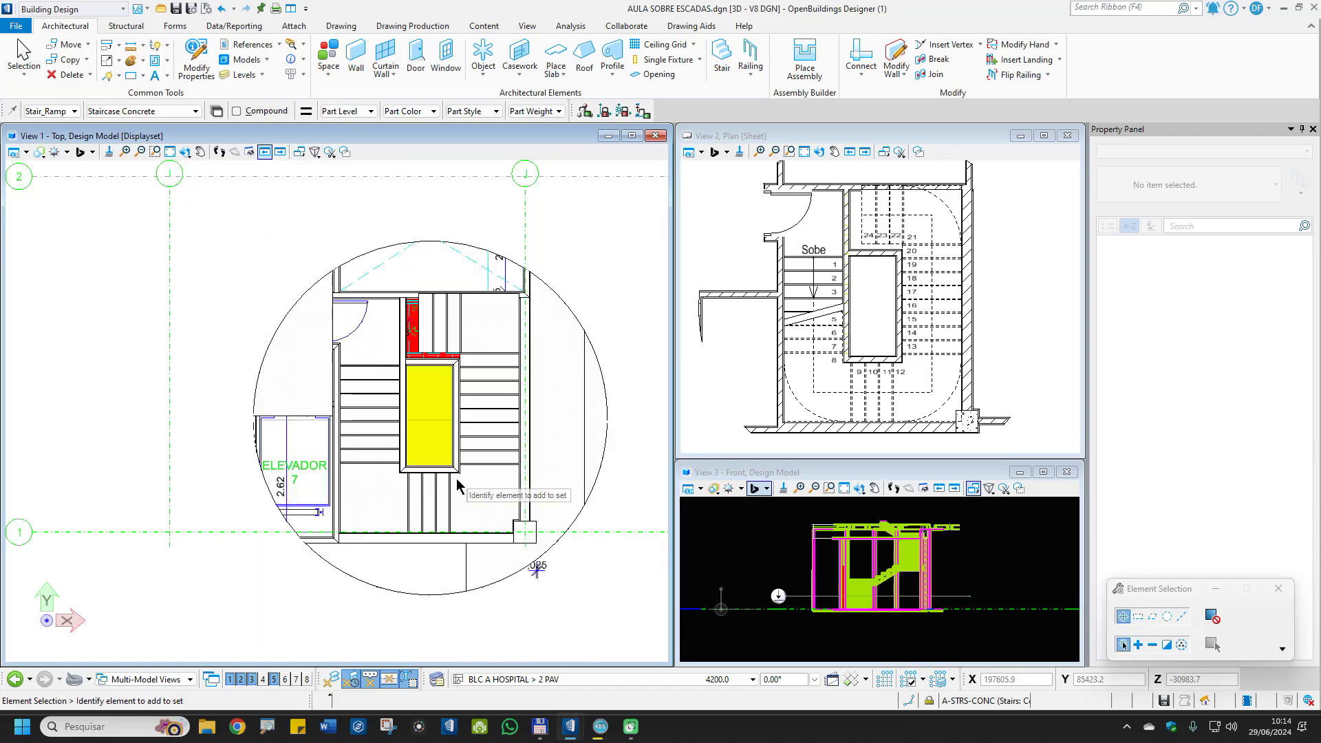
scroll(493, 337, up, 2)
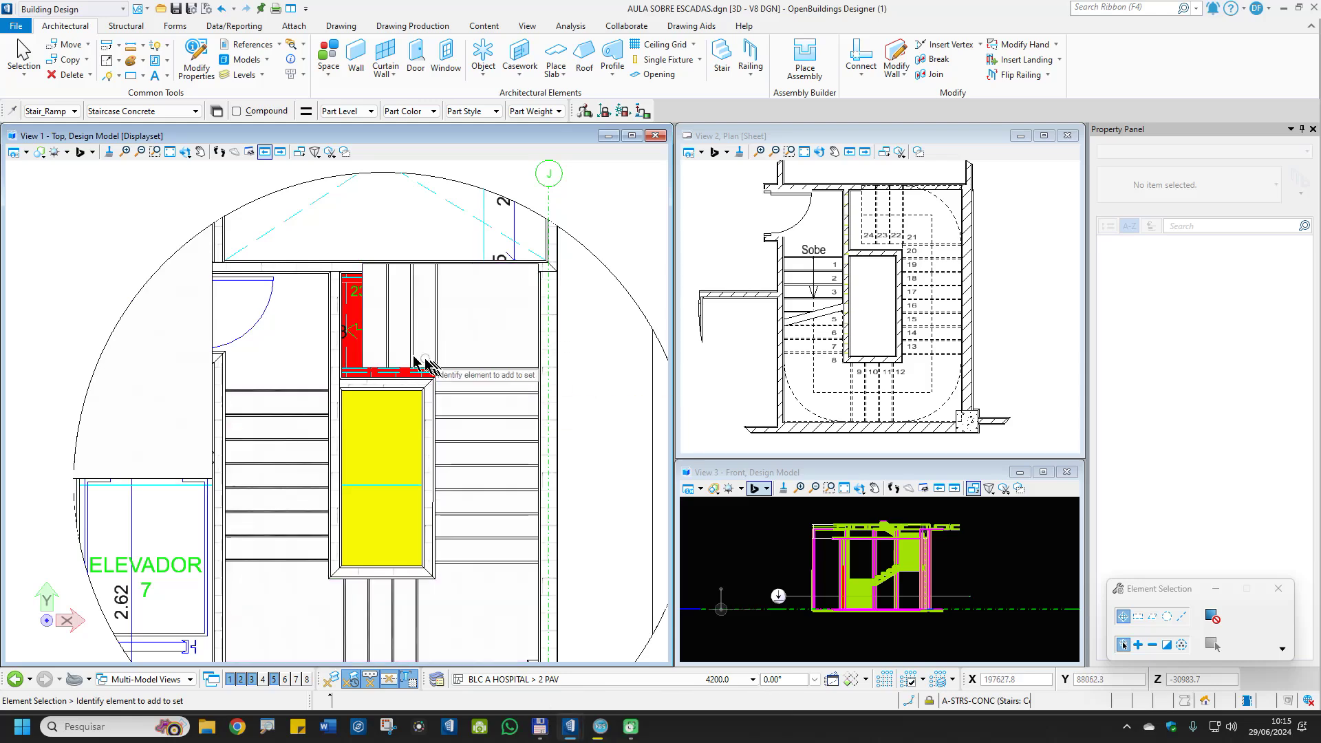
Shift the third landing towards the third flight, shortening that flight to 1960 mm and lengthening the fourth flight to 1120 mm
click(435, 337)
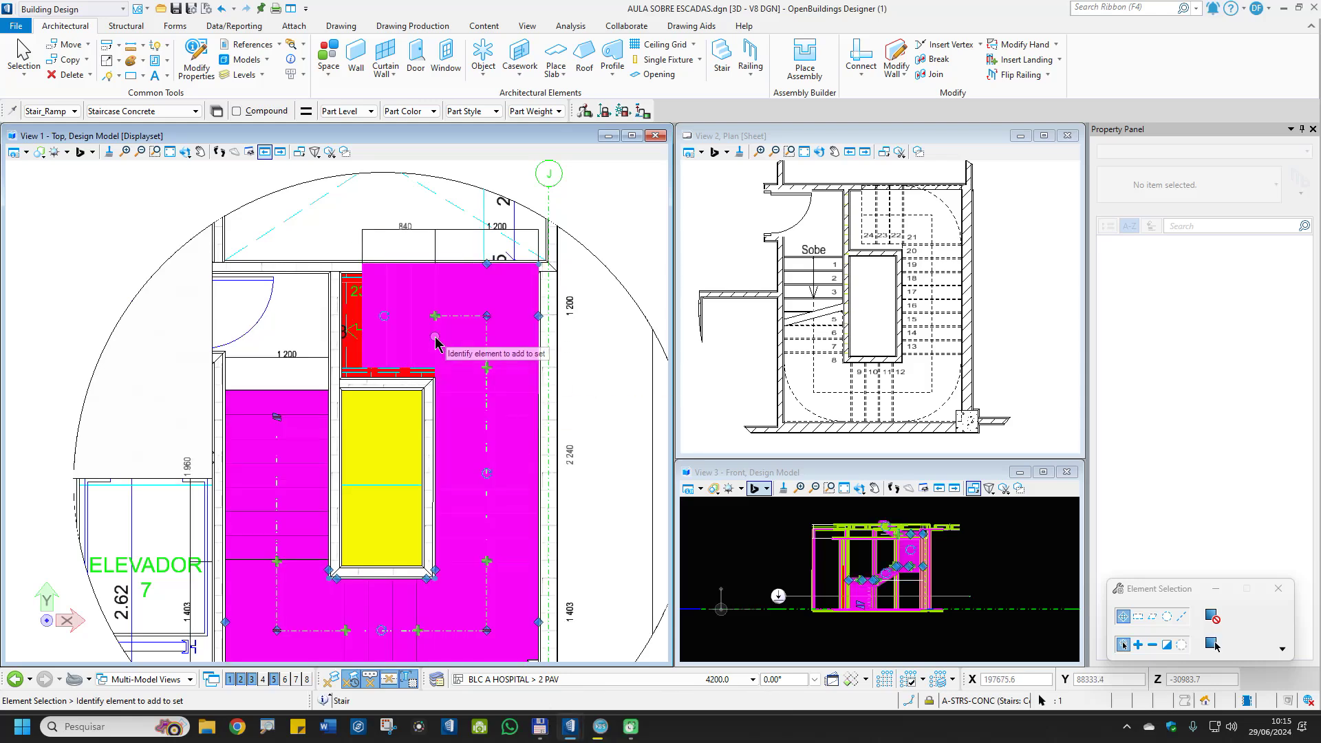
click(486, 316)
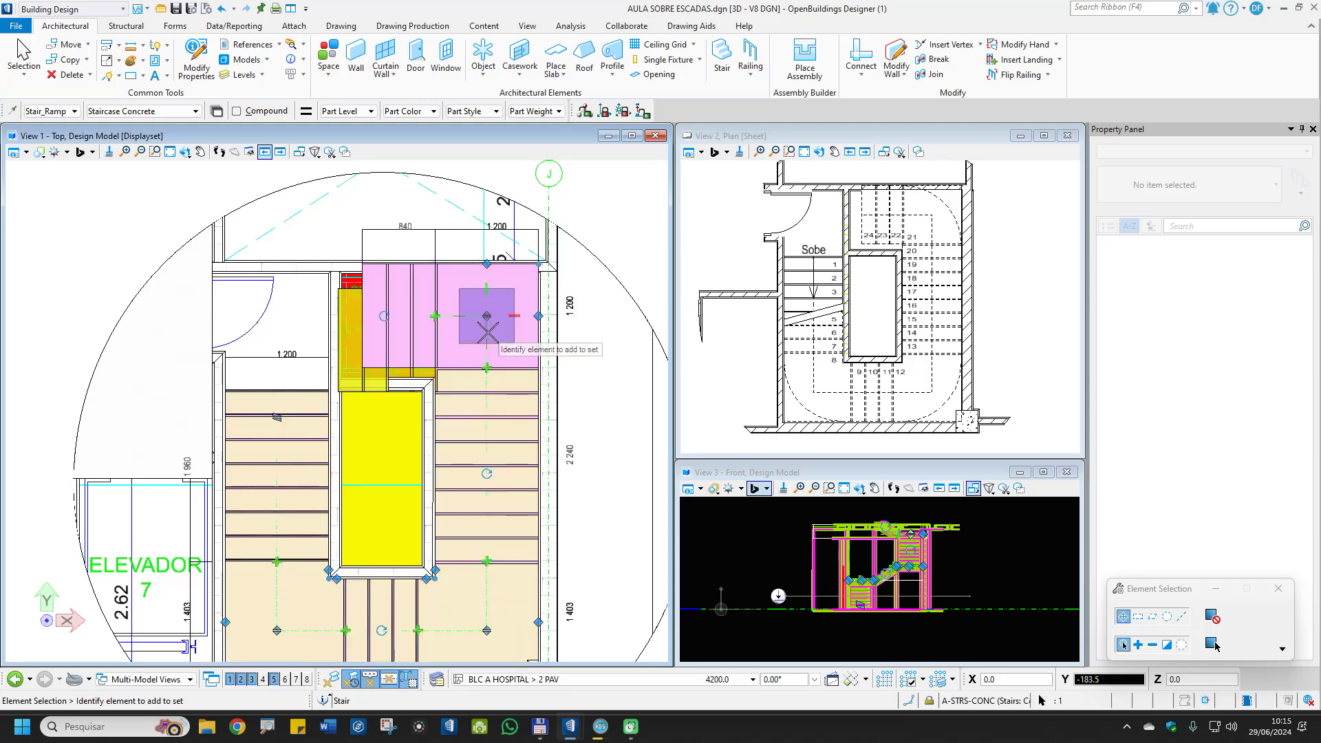
click(489, 332)
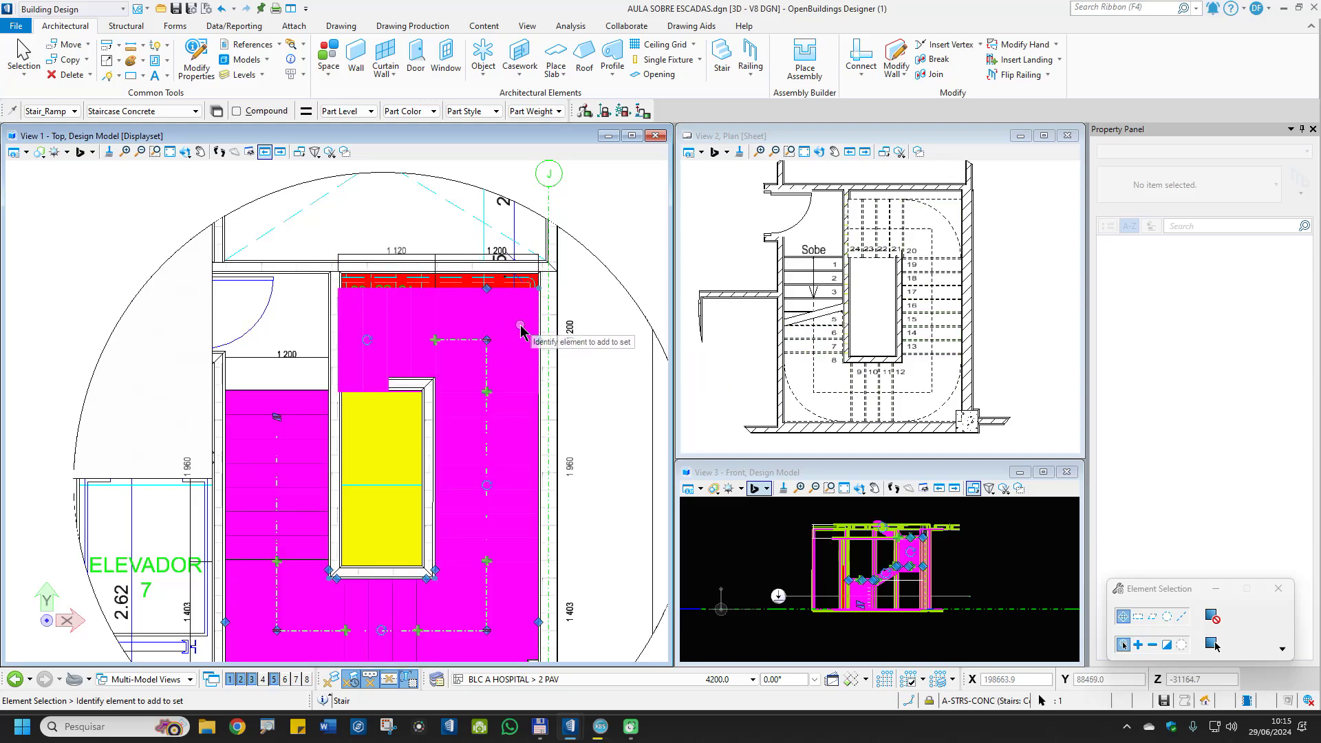
click(581, 303)
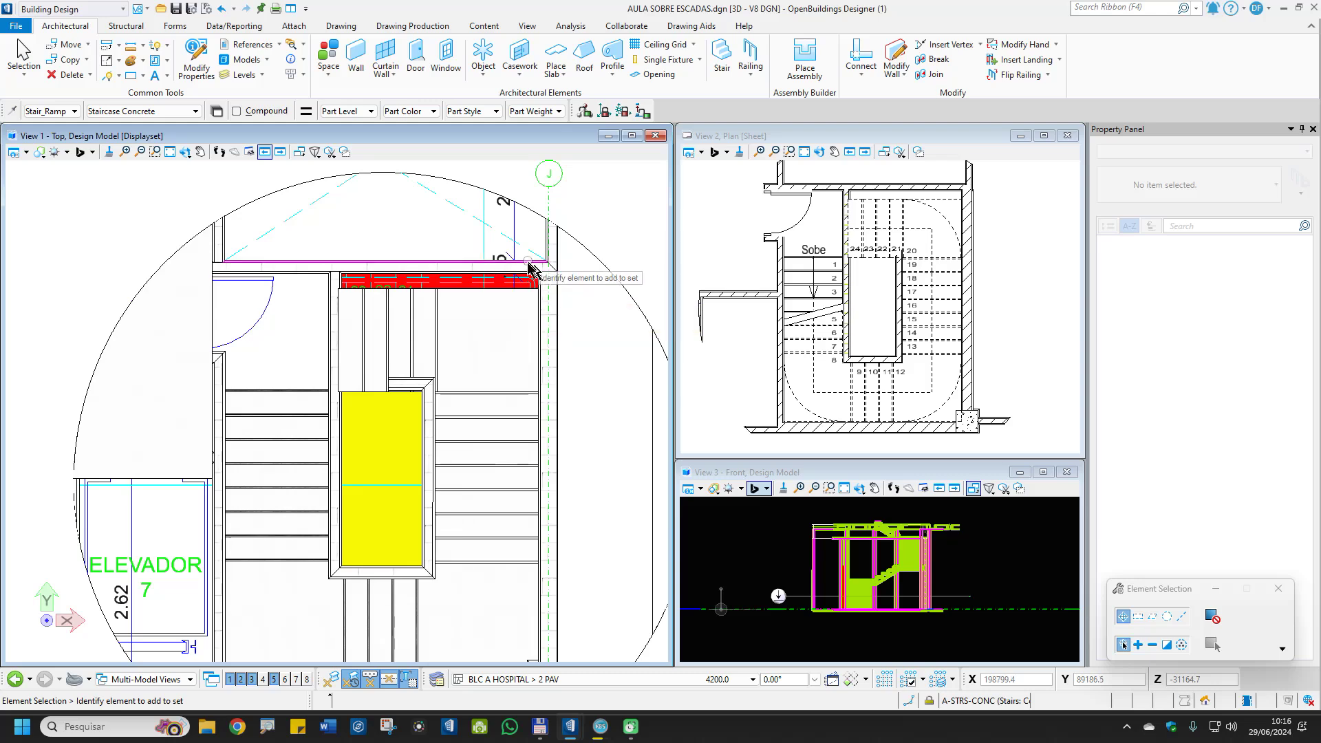
Measure the vertical gap from the third landing's outer edge to the facing wall's finish
scroll(537, 279, up, 3)
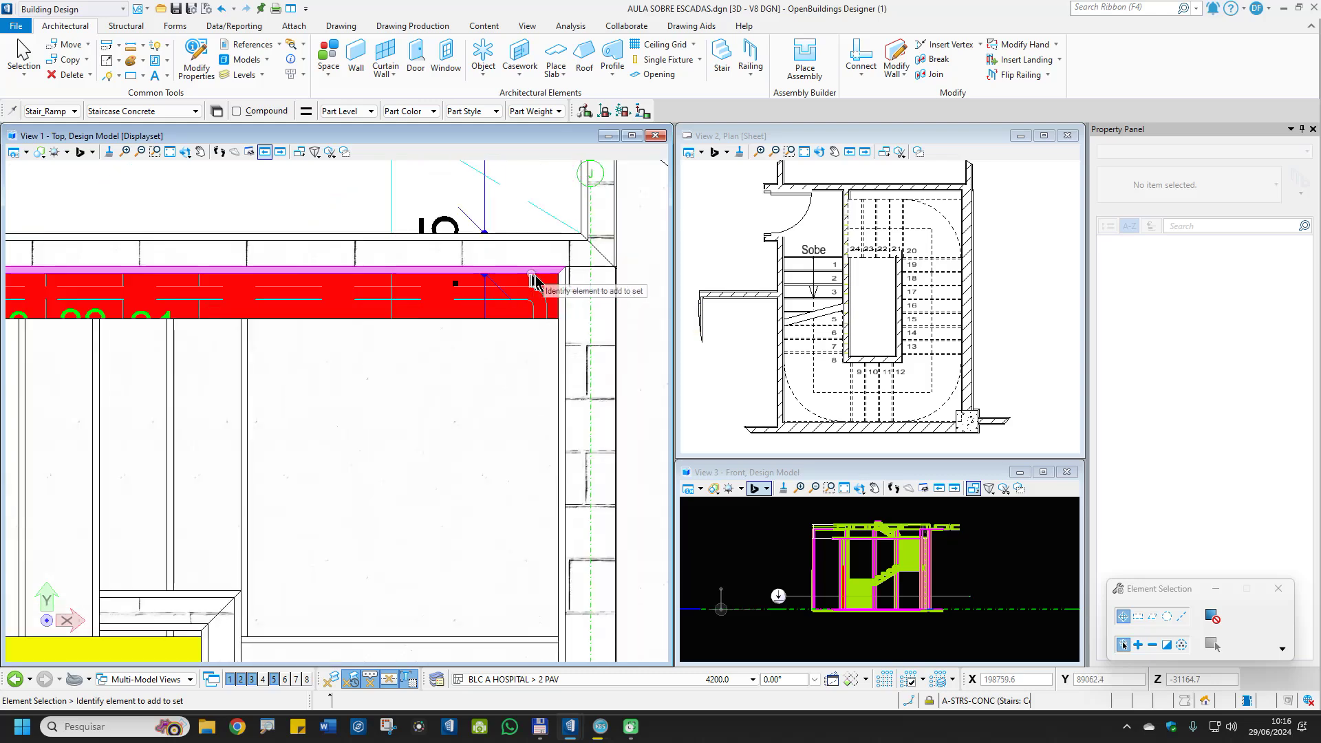
click(129, 46)
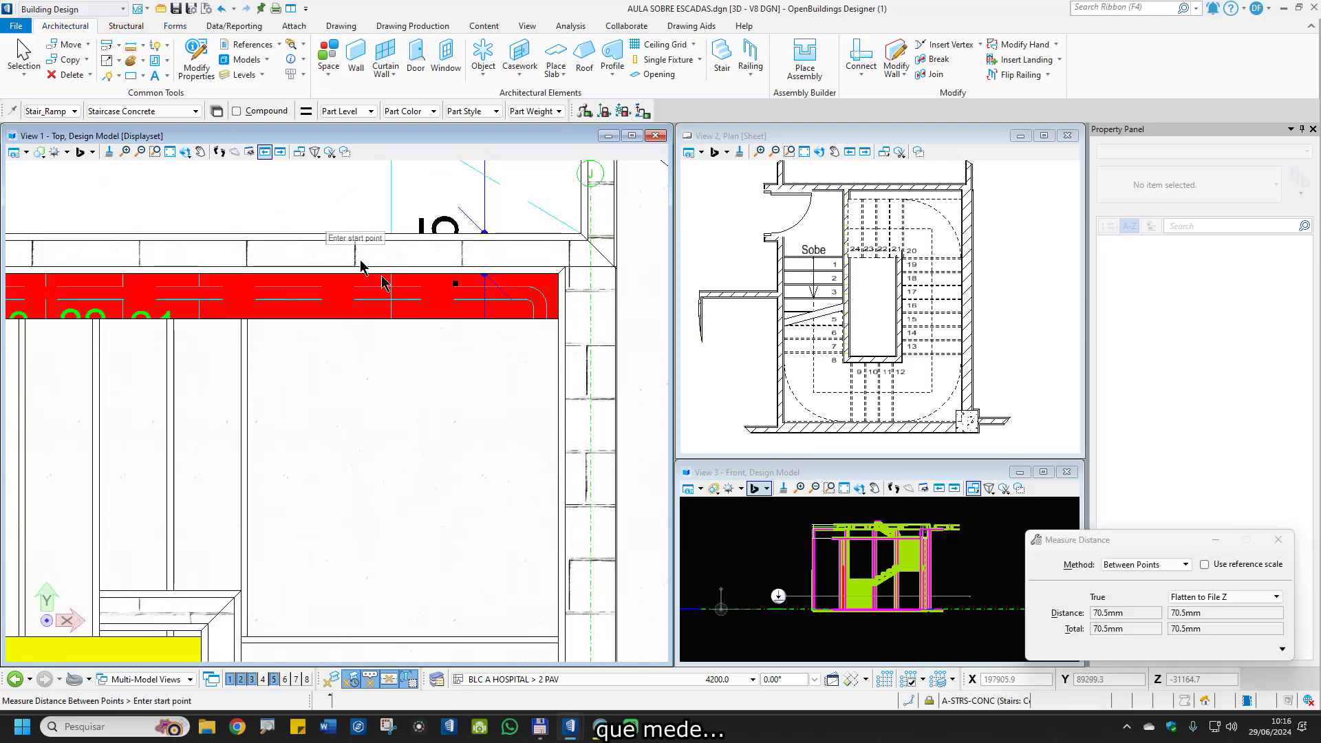
click(557, 318)
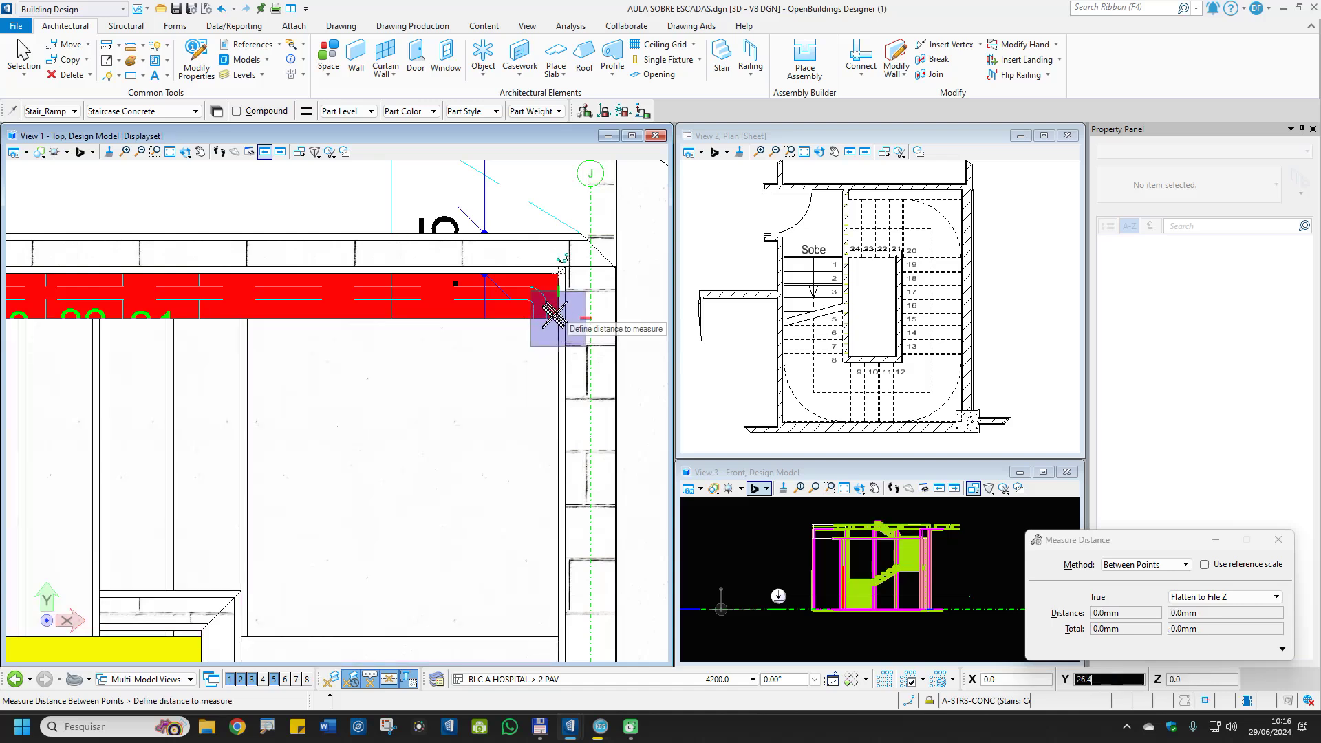
click(559, 278)
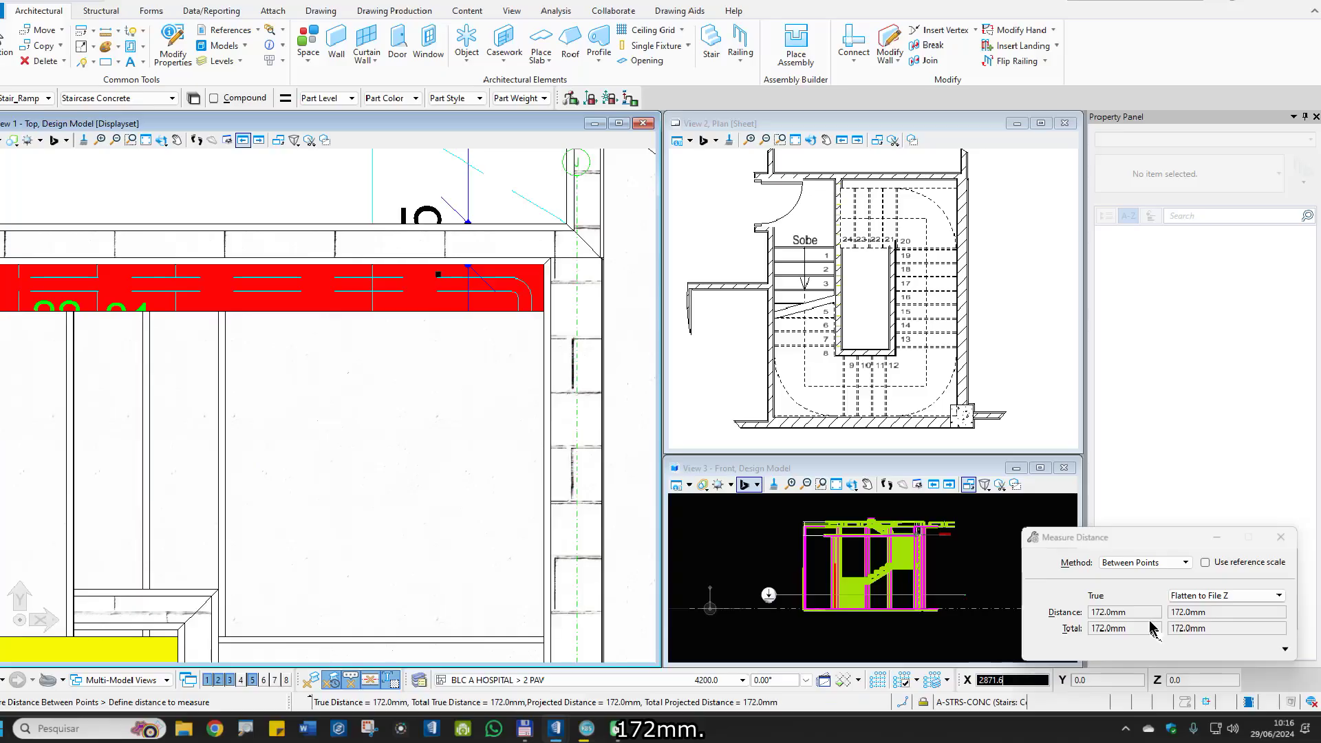
key(ctrl+z)
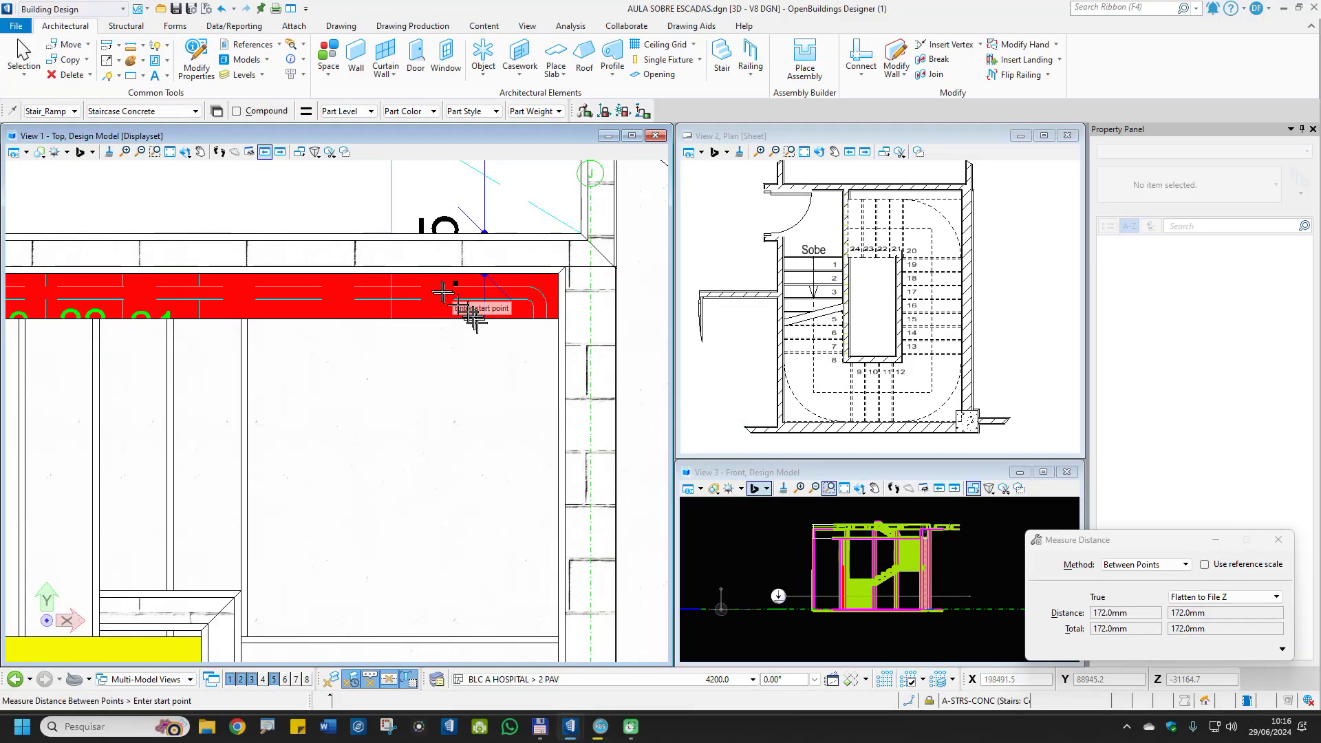
scroll(386, 294, down, 2)
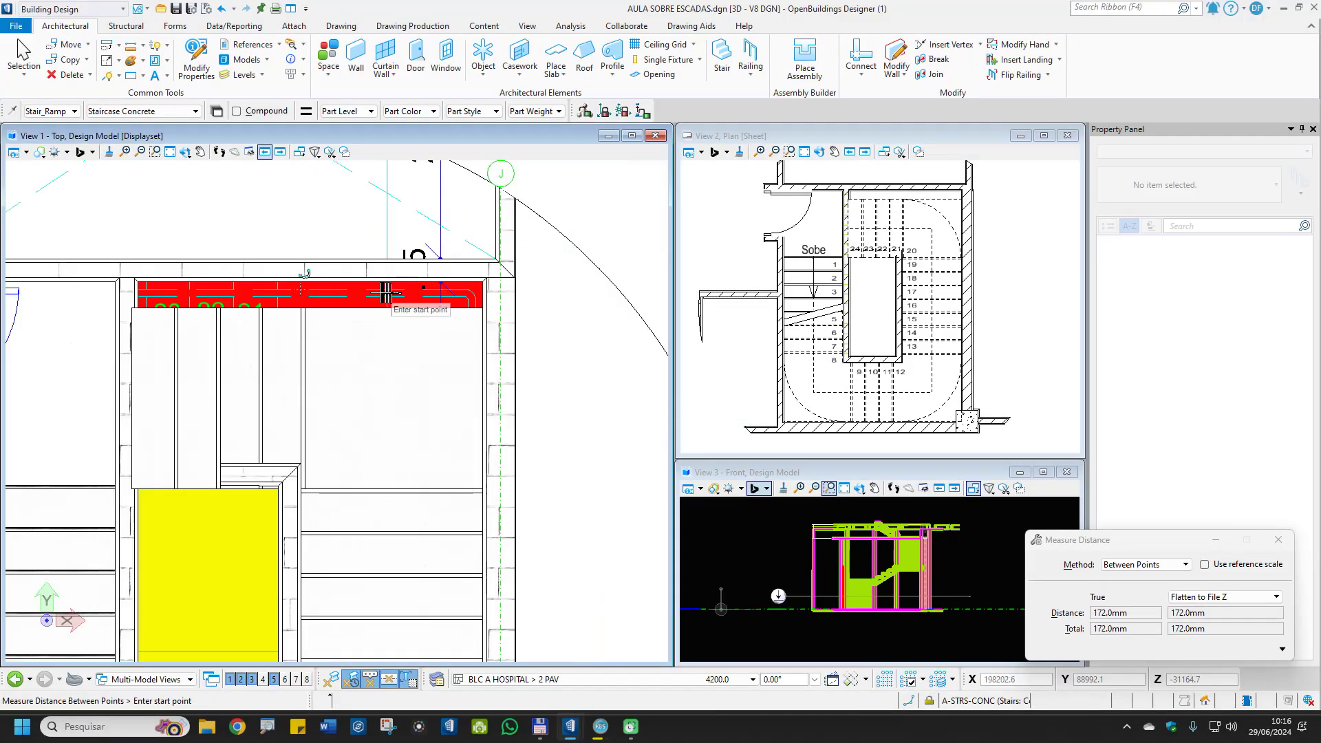
right_click(380, 225)
click(410, 231)
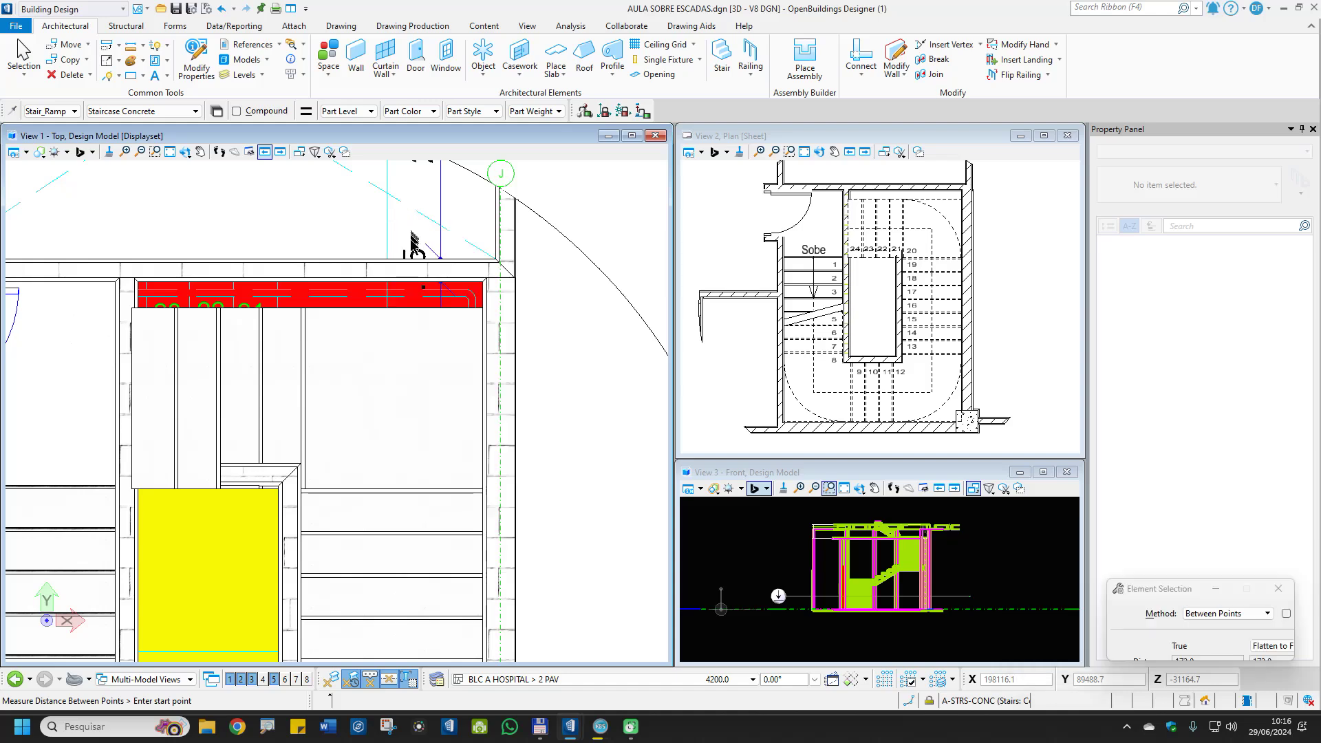
Set the third landing's length along the third flight's direction to 1372.5 mm so that it reaches the wall
click(413, 313)
click(413, 313)
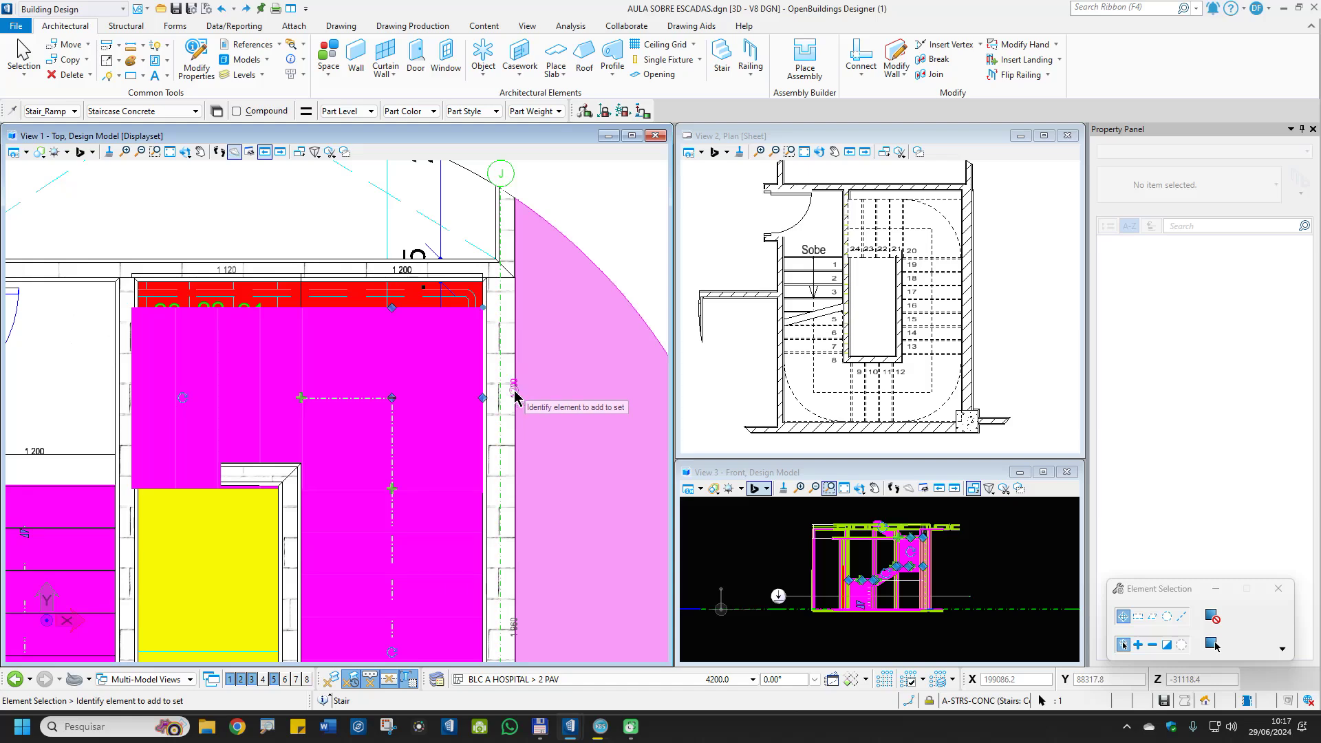
click(515, 392)
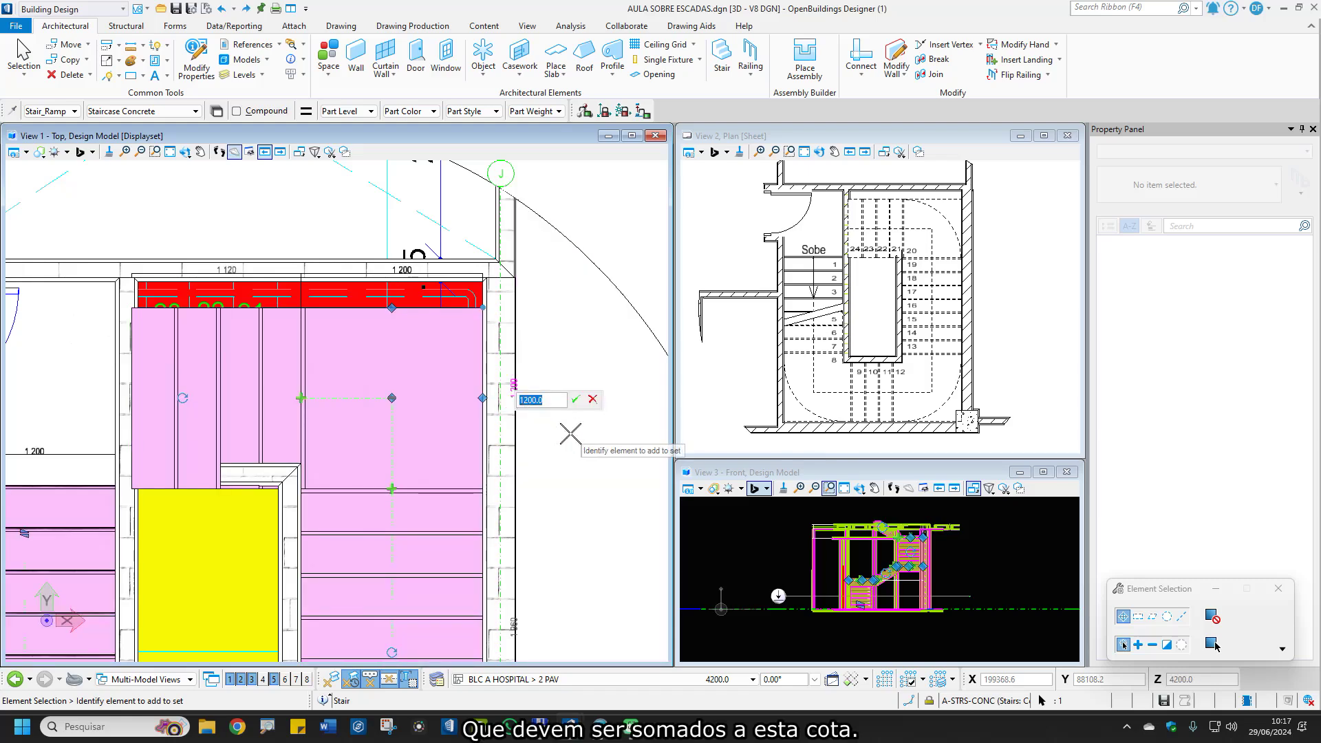
text(1372.)
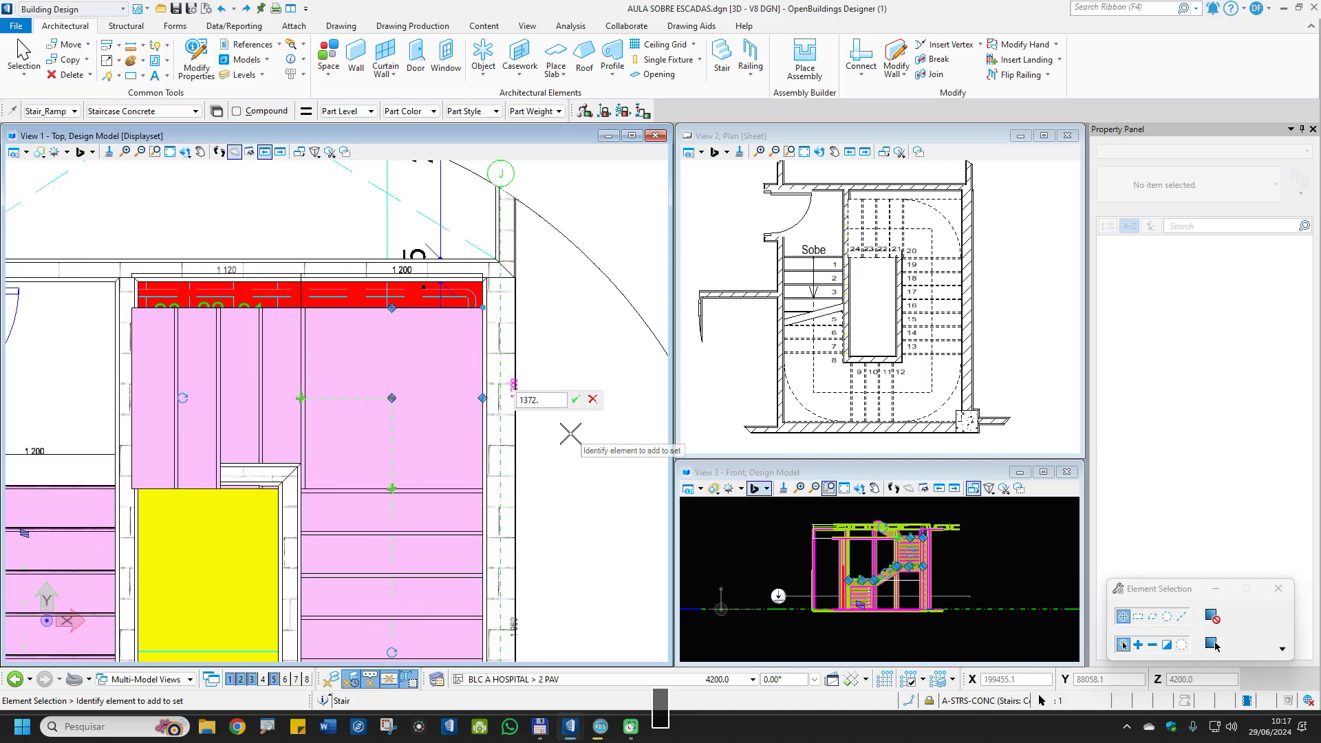
text(5)
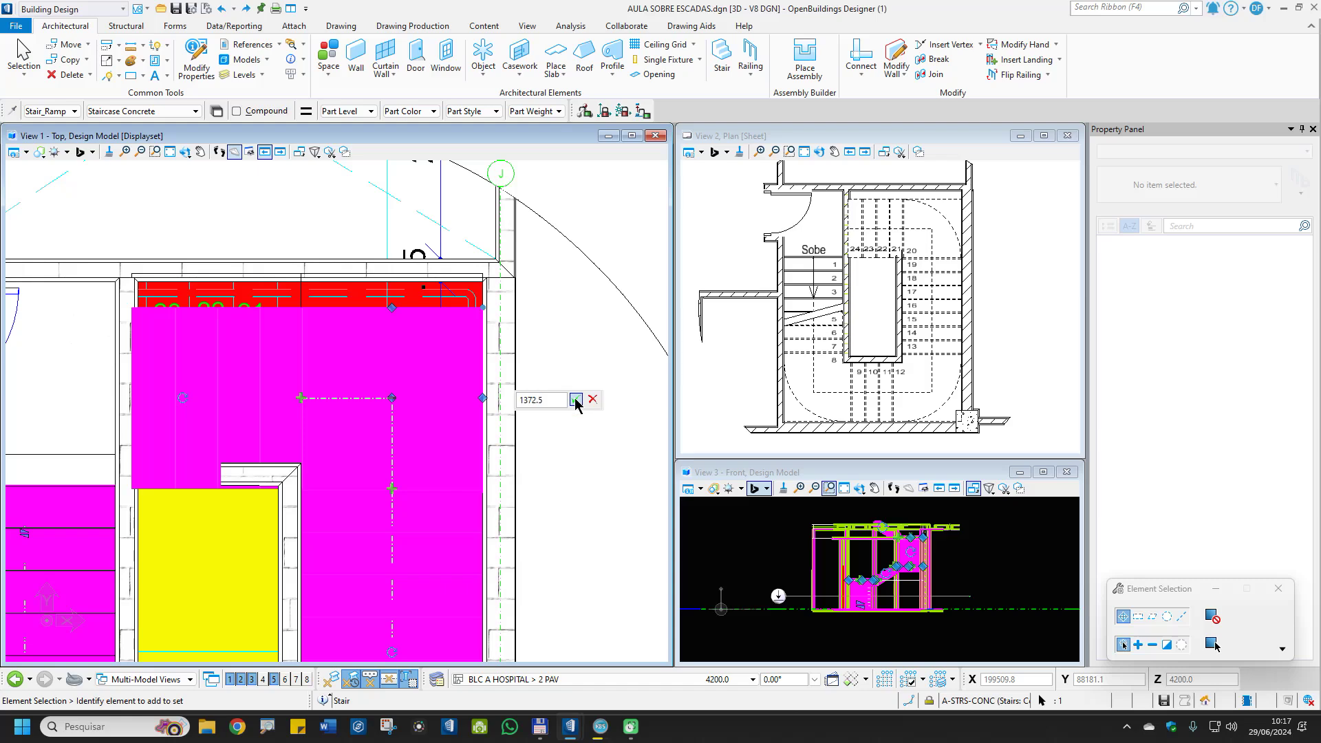
click(576, 400)
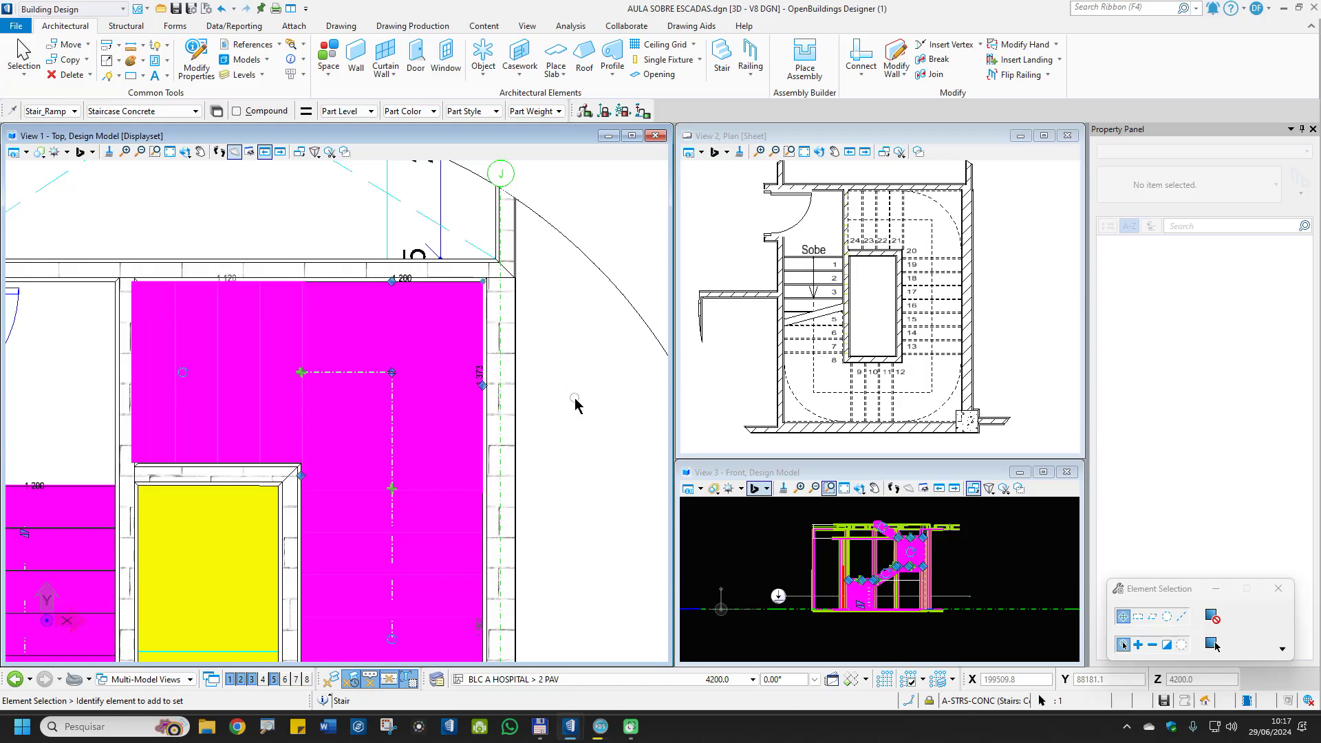
click(547, 306)
scroll(550, 309, down, 3)
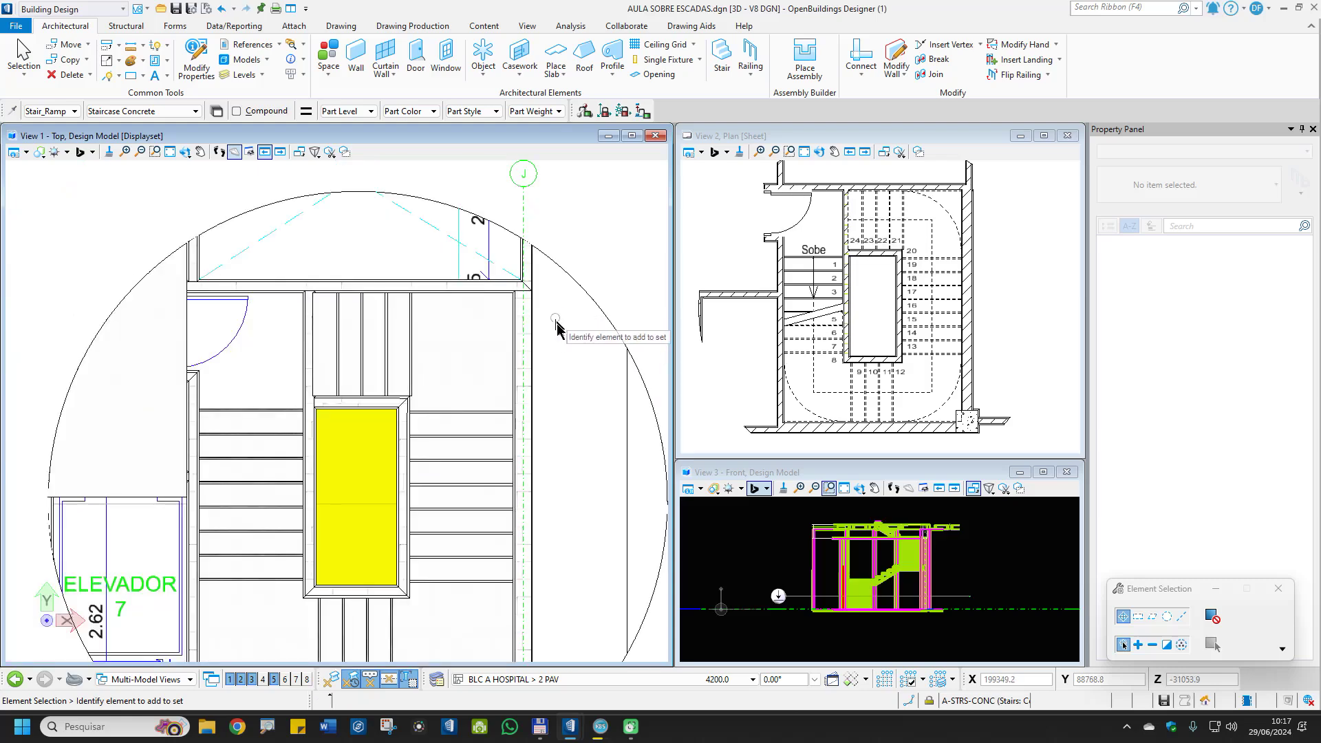
Measure the horizontal offset between the fourth flight's first riser line and the second flight's last riser line
scroll(545, 330, up, 3)
scroll(544, 330, down, 2)
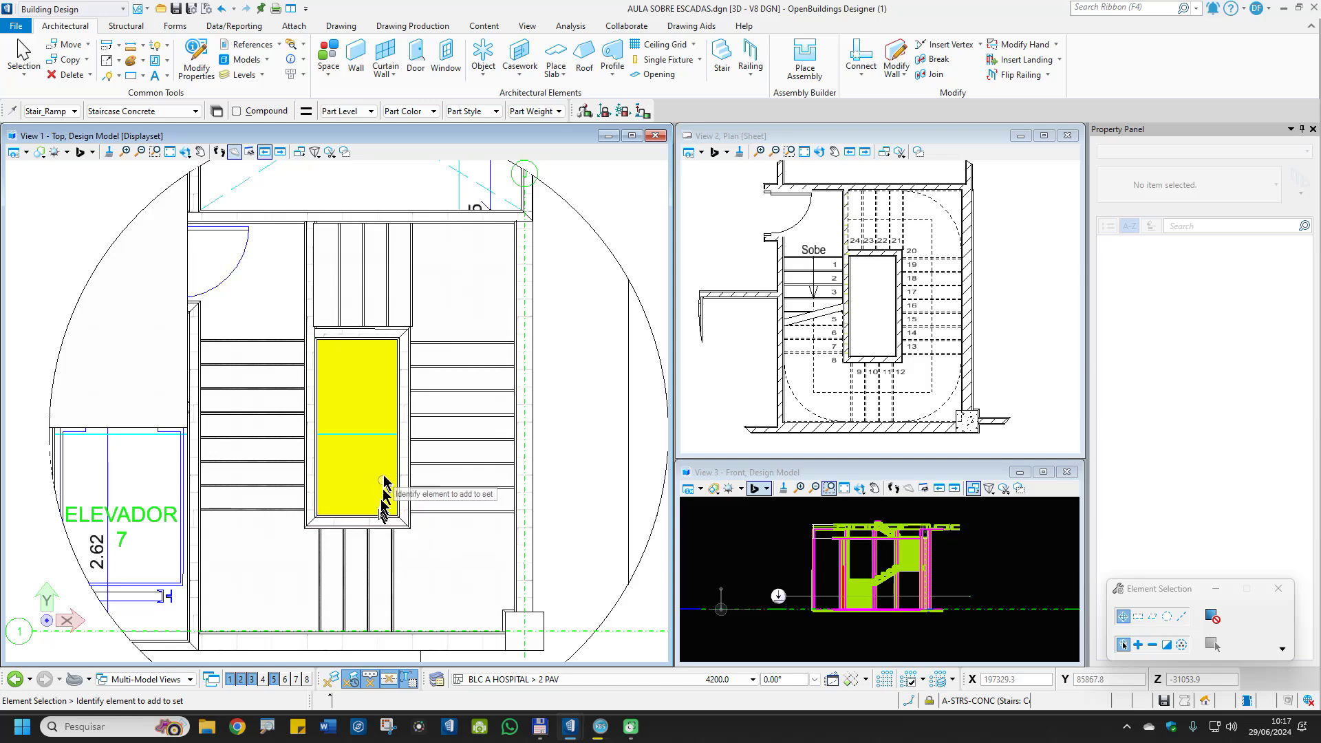
click(152, 46)
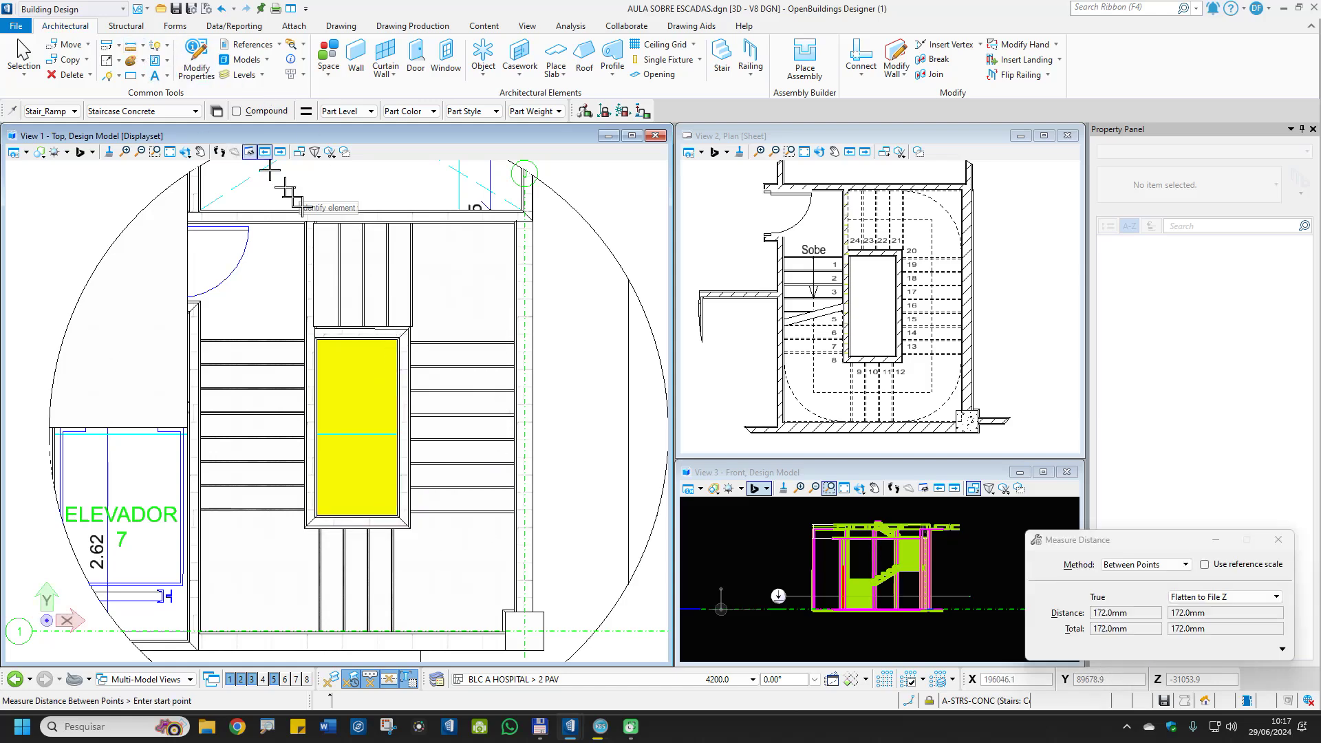
click(411, 275)
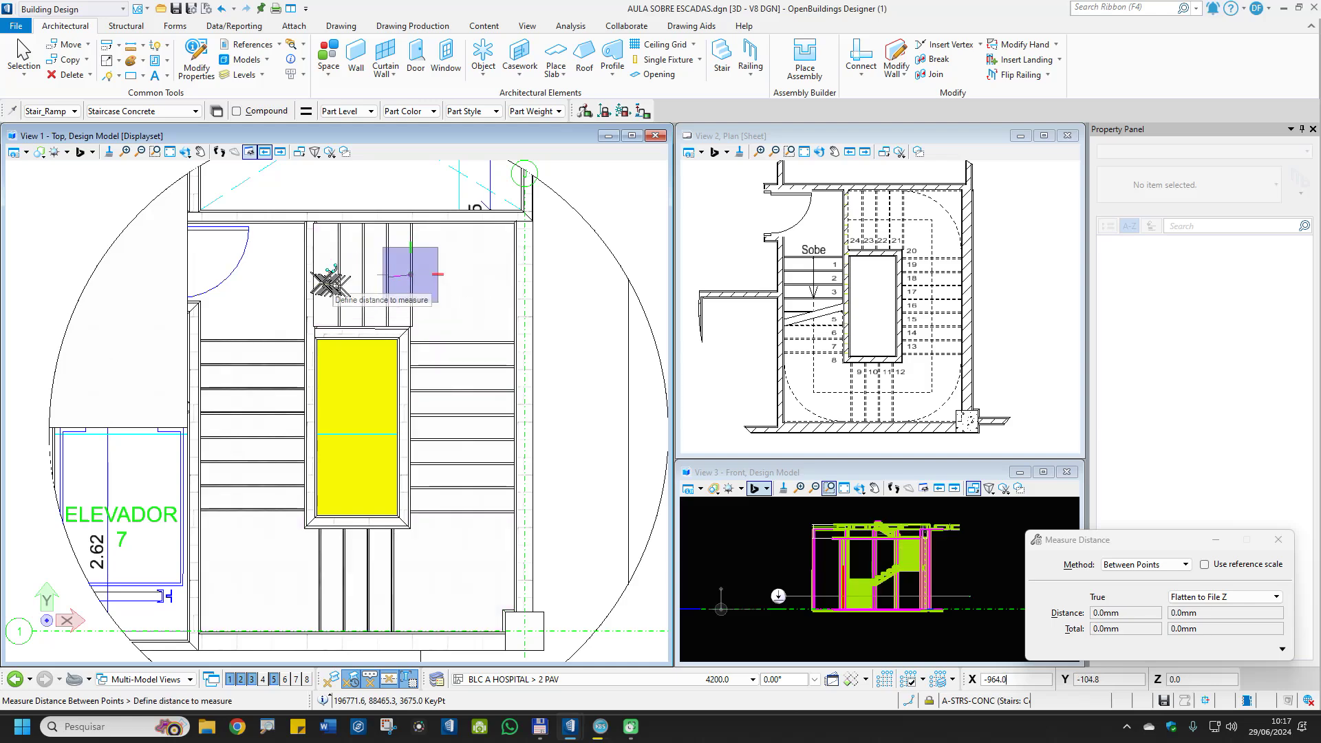
key(Return)
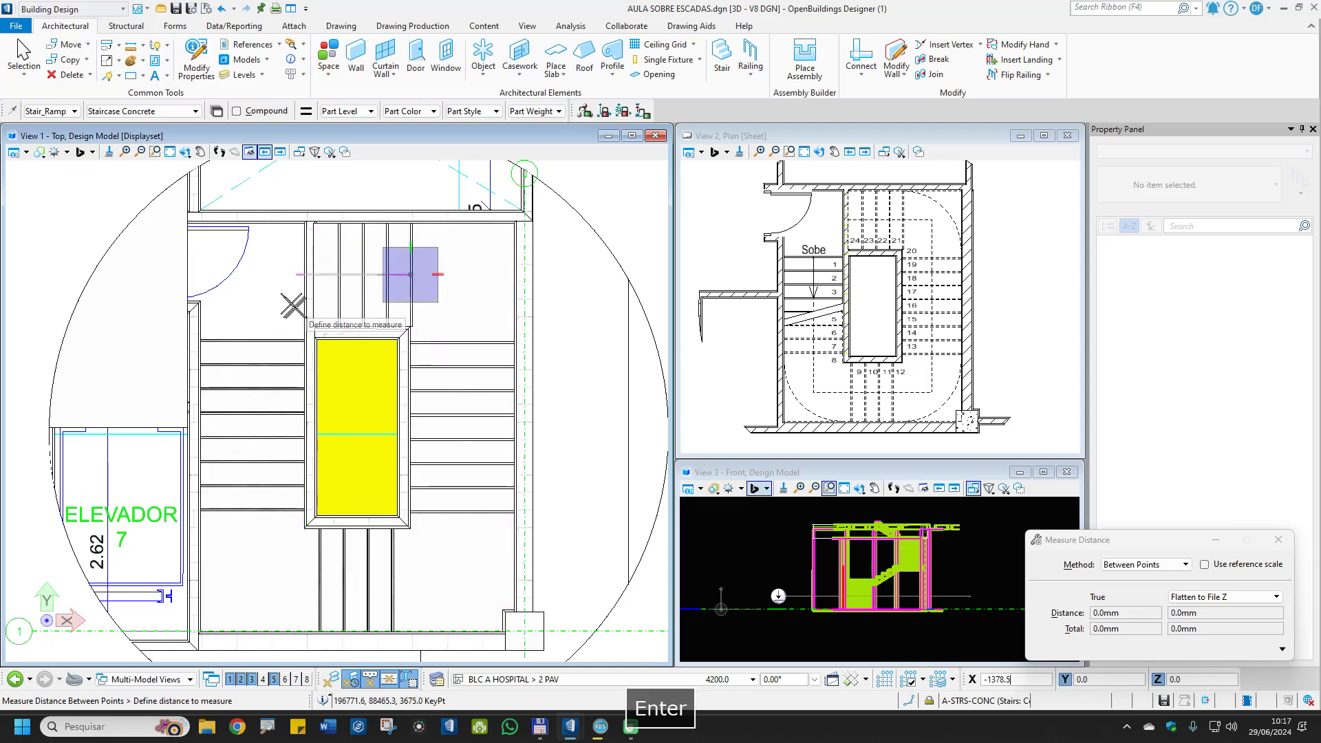
click(393, 575)
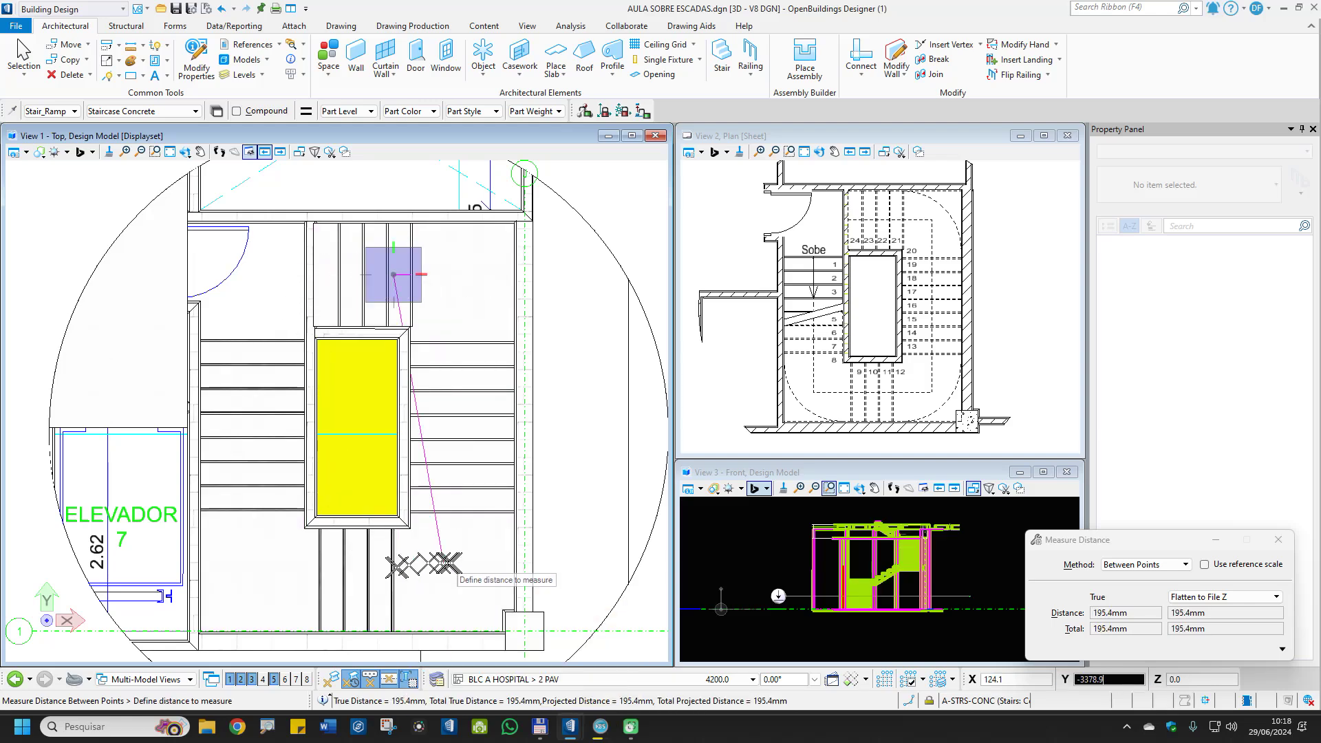
key(ctrl+2)
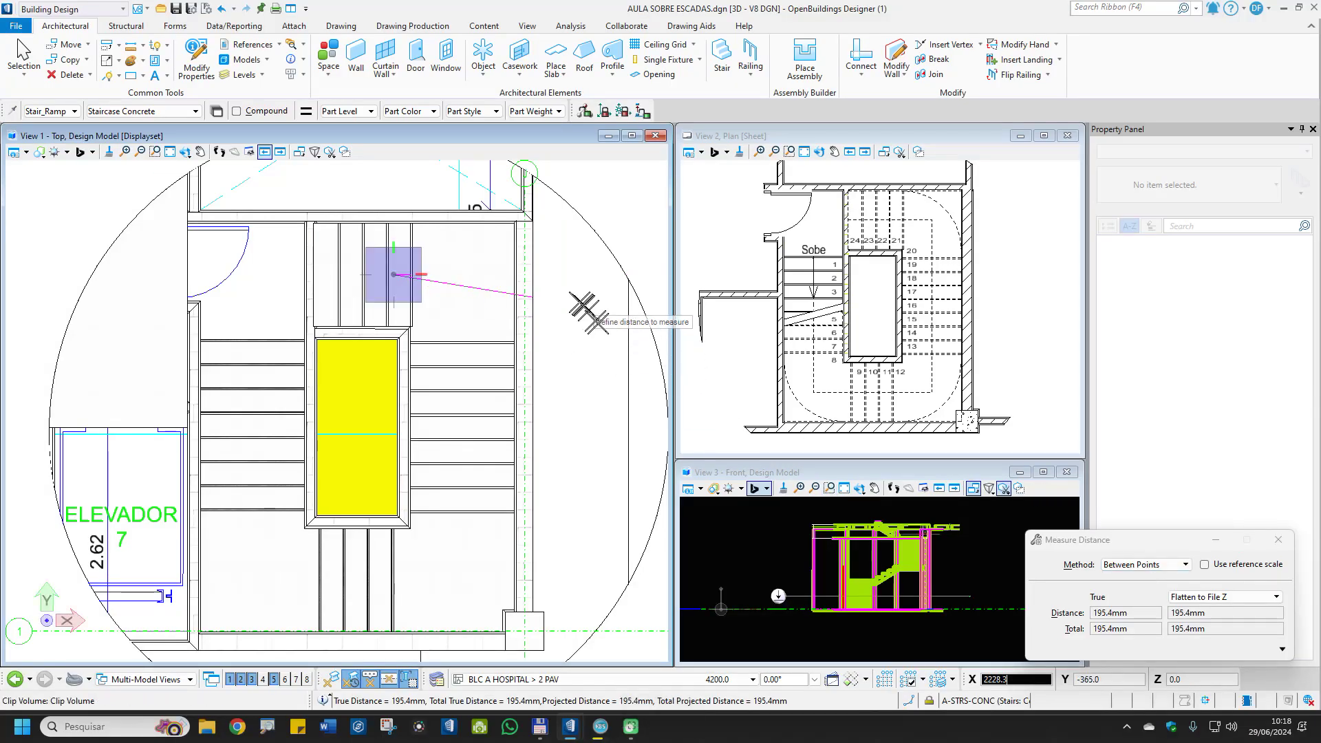
right_click(551, 298)
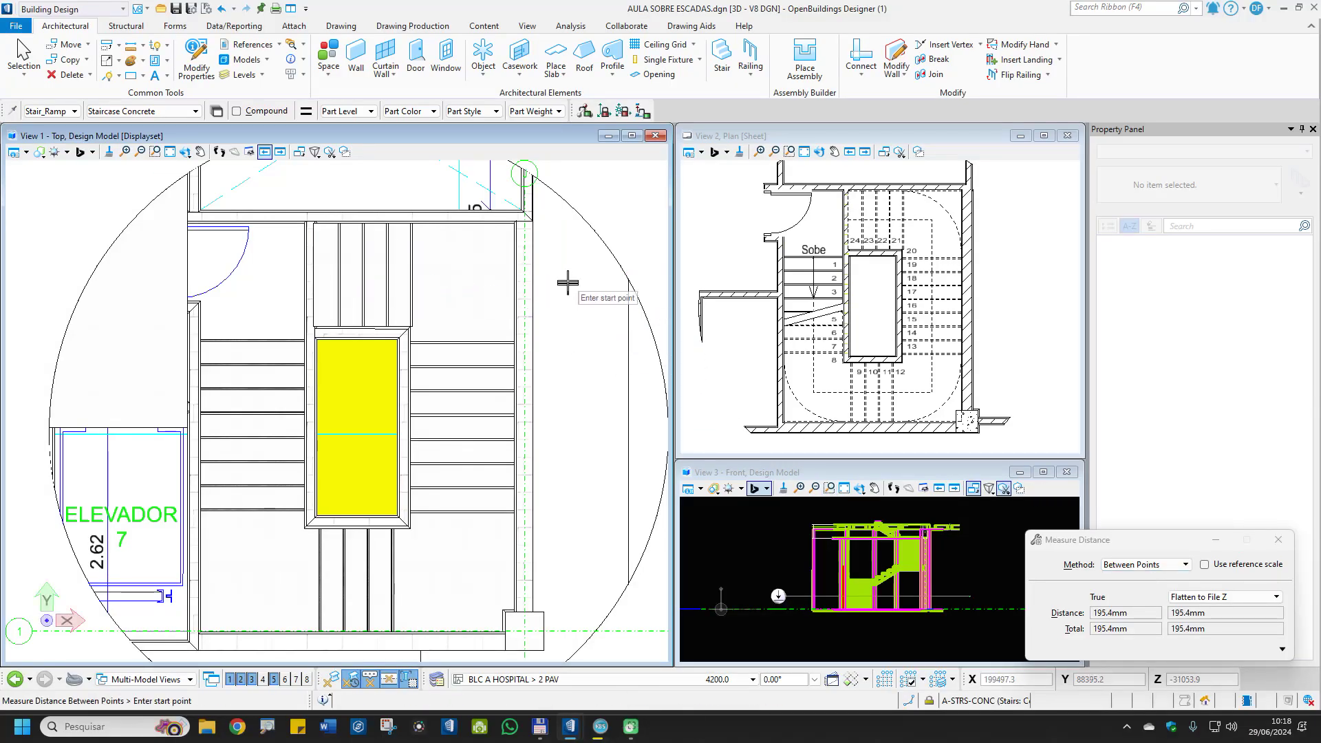
key(Escape)
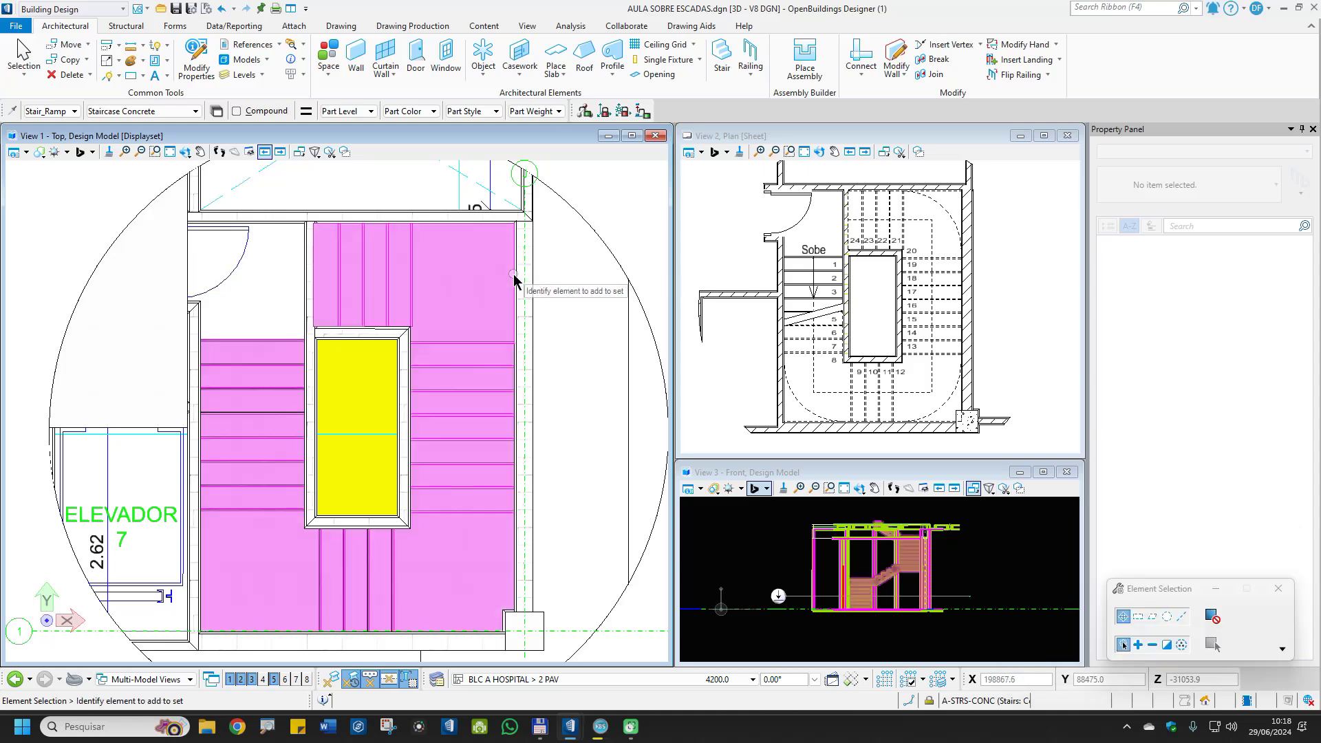
Increase the third landing's width by the measured offset to align the fourth flight's steps with those of the second flight
click(514, 281)
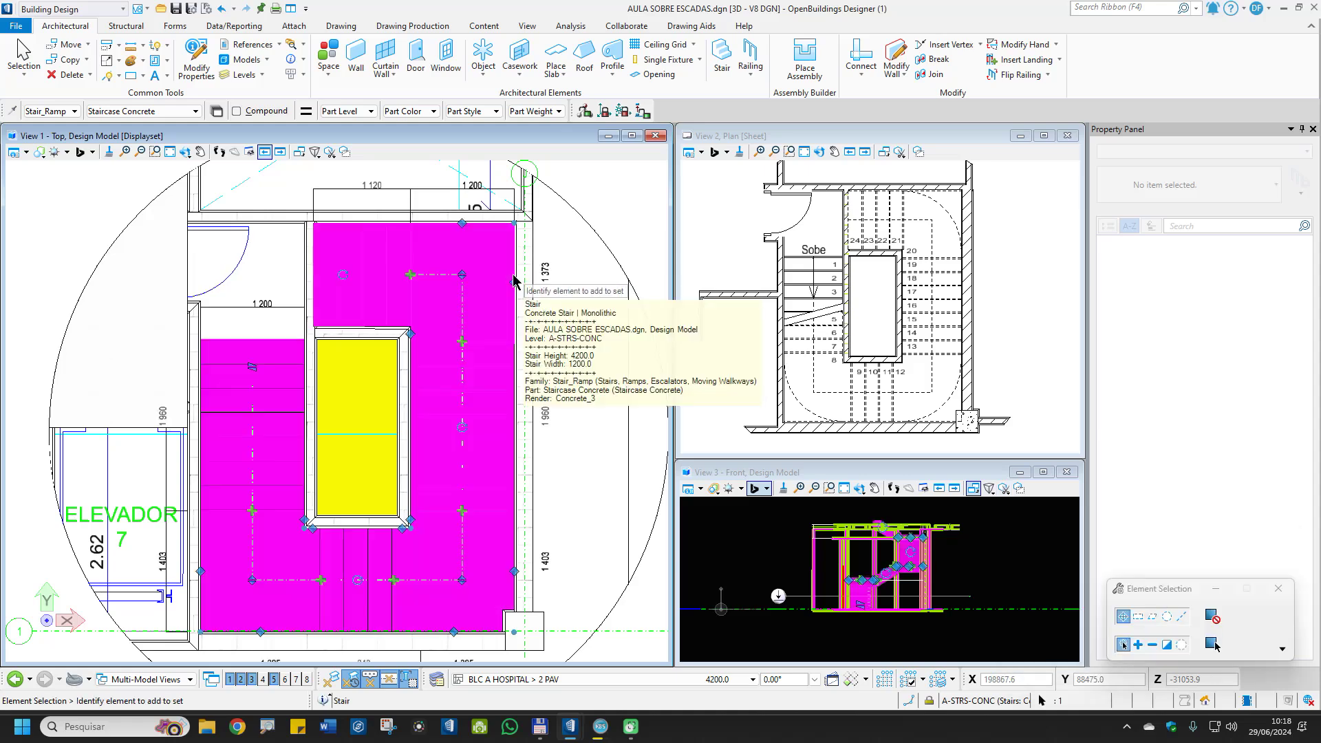
click(478, 191)
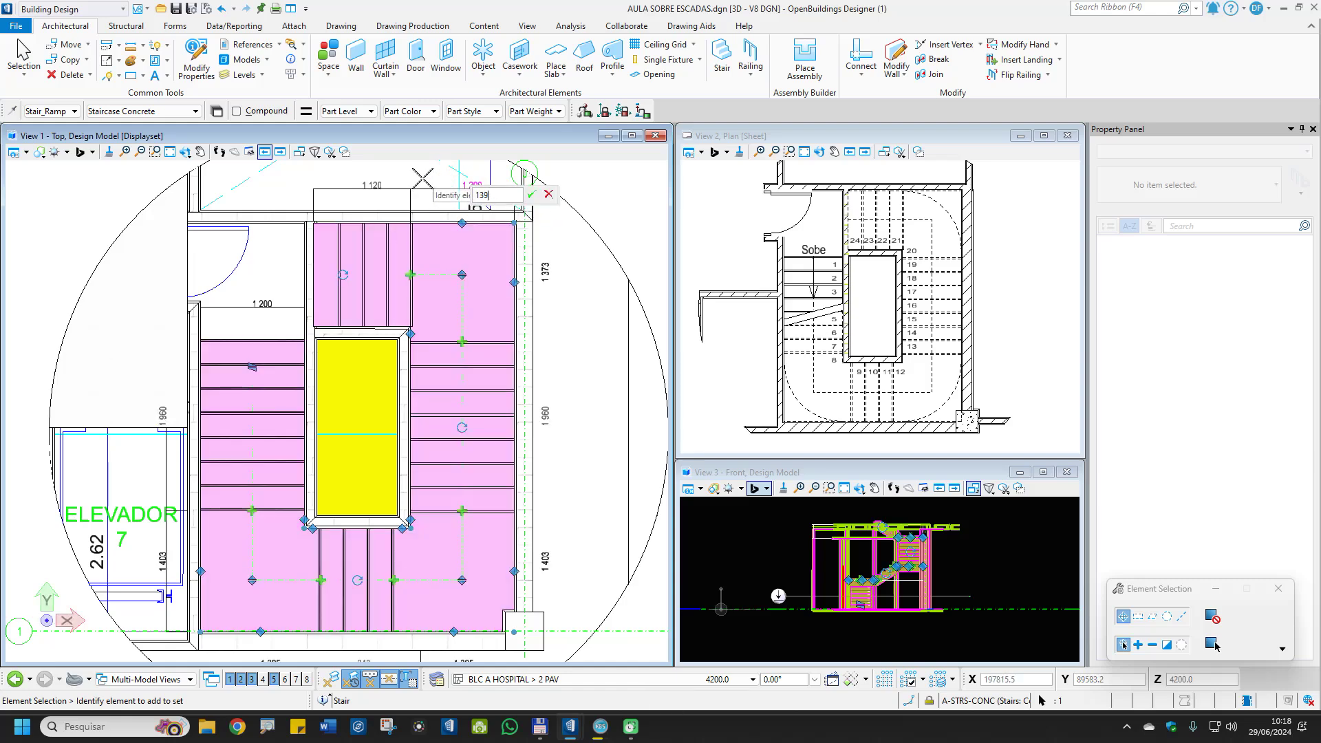
click(532, 196)
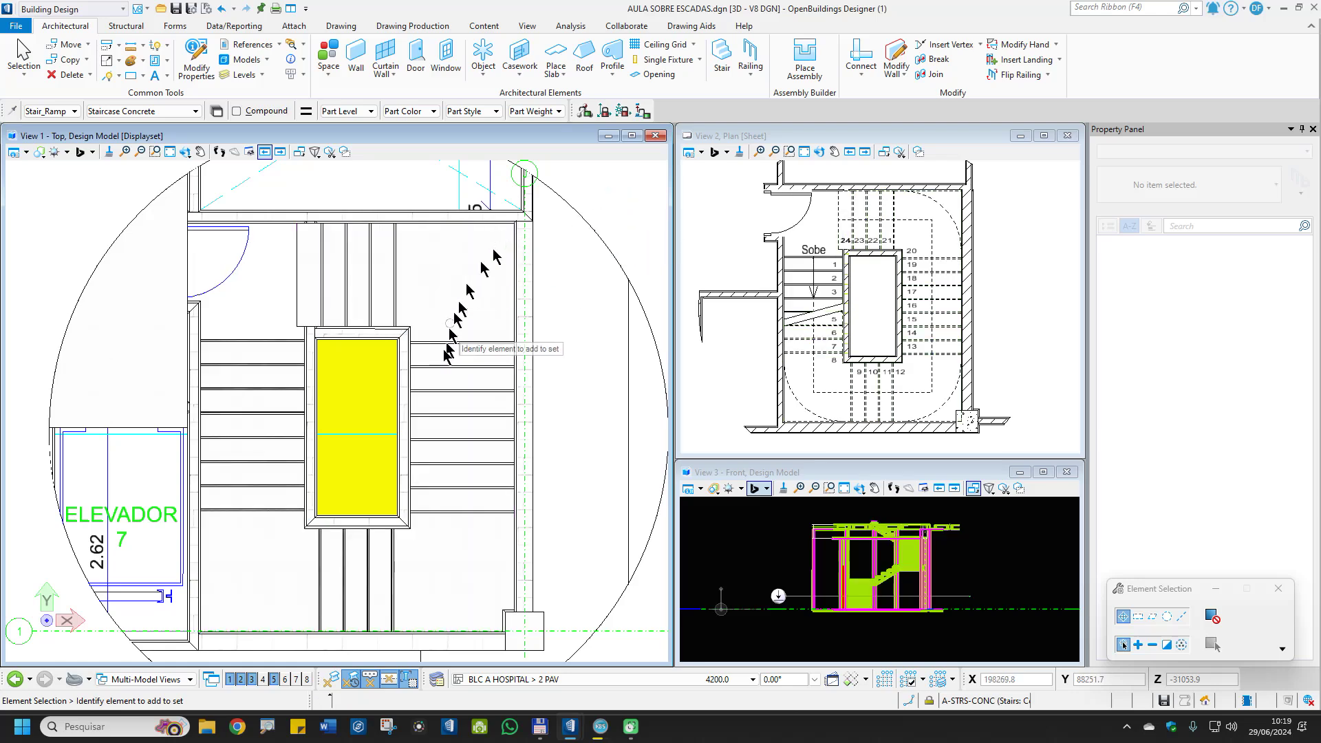
Enlarge View 3 and examine the stair flights and landings from the left side between the two floors
middle_drag(349, 395, 353, 372)
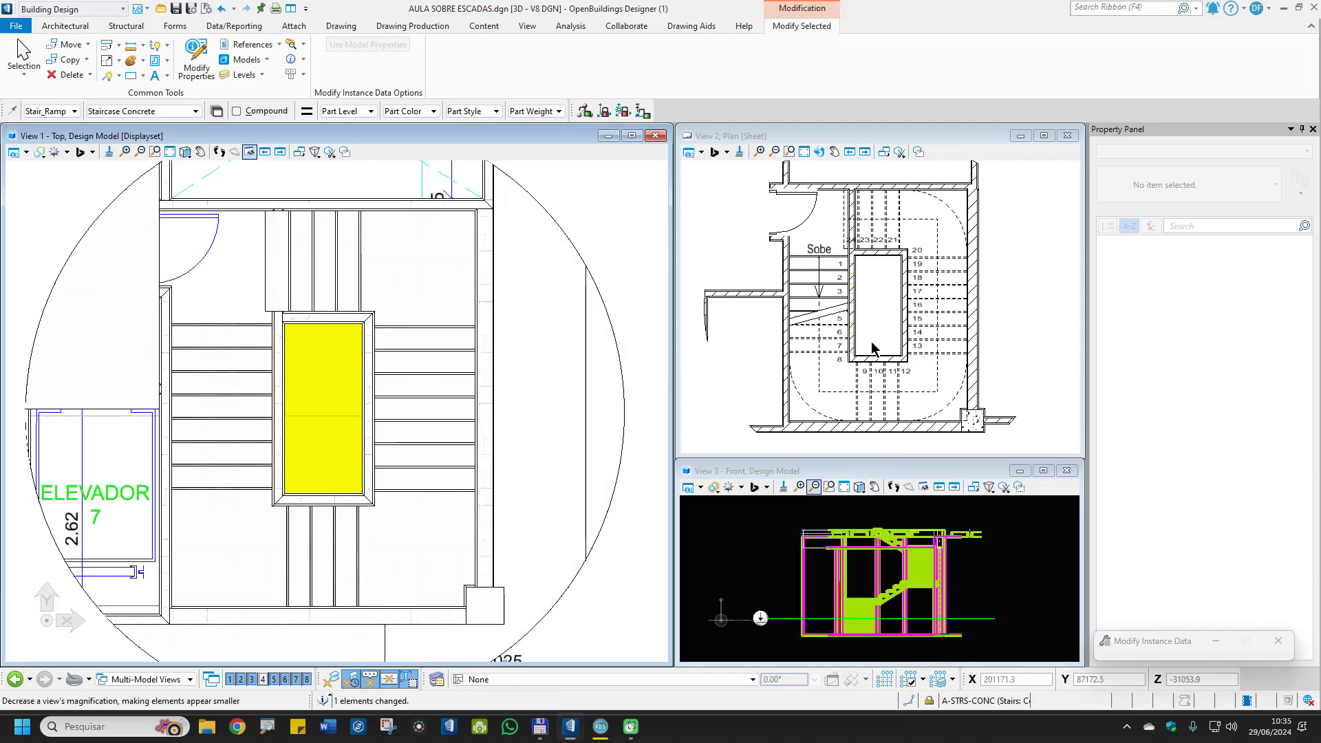
drag(894, 466, 891, 154)
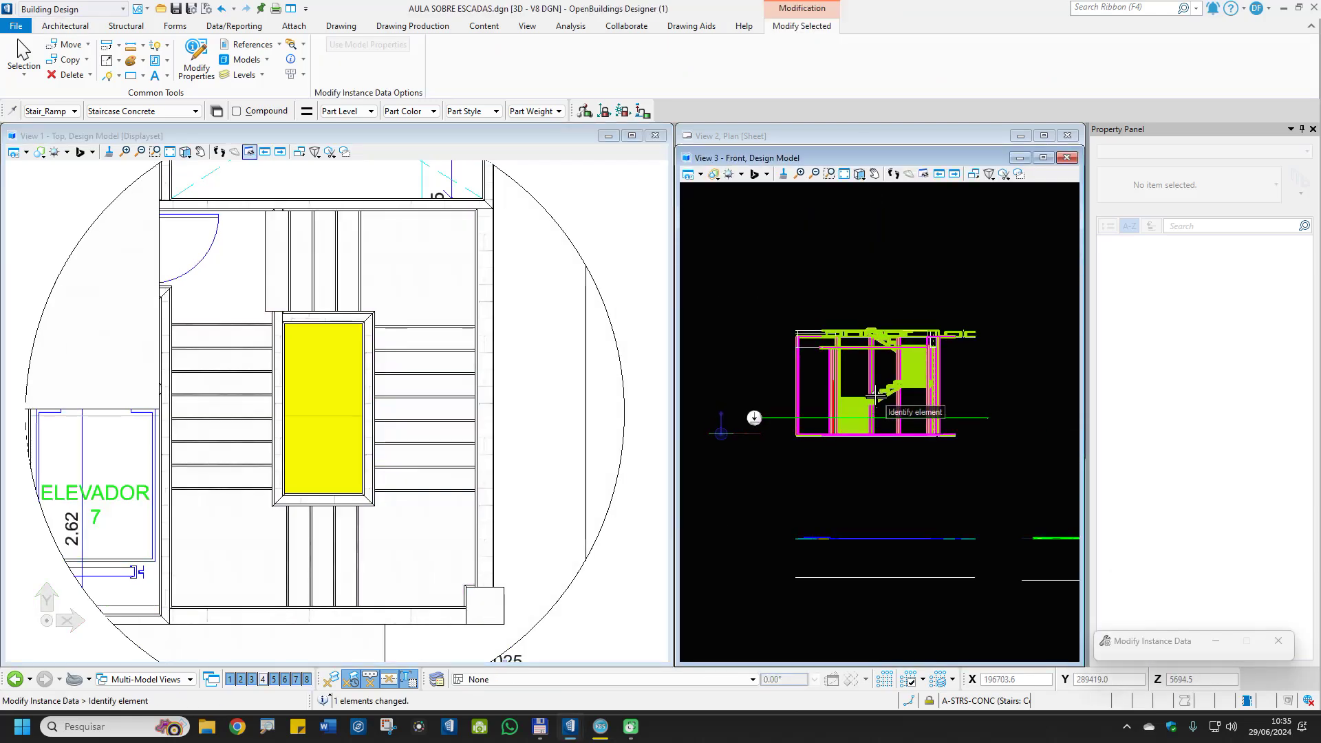
shift+right_click(873, 396)
click(896, 387)
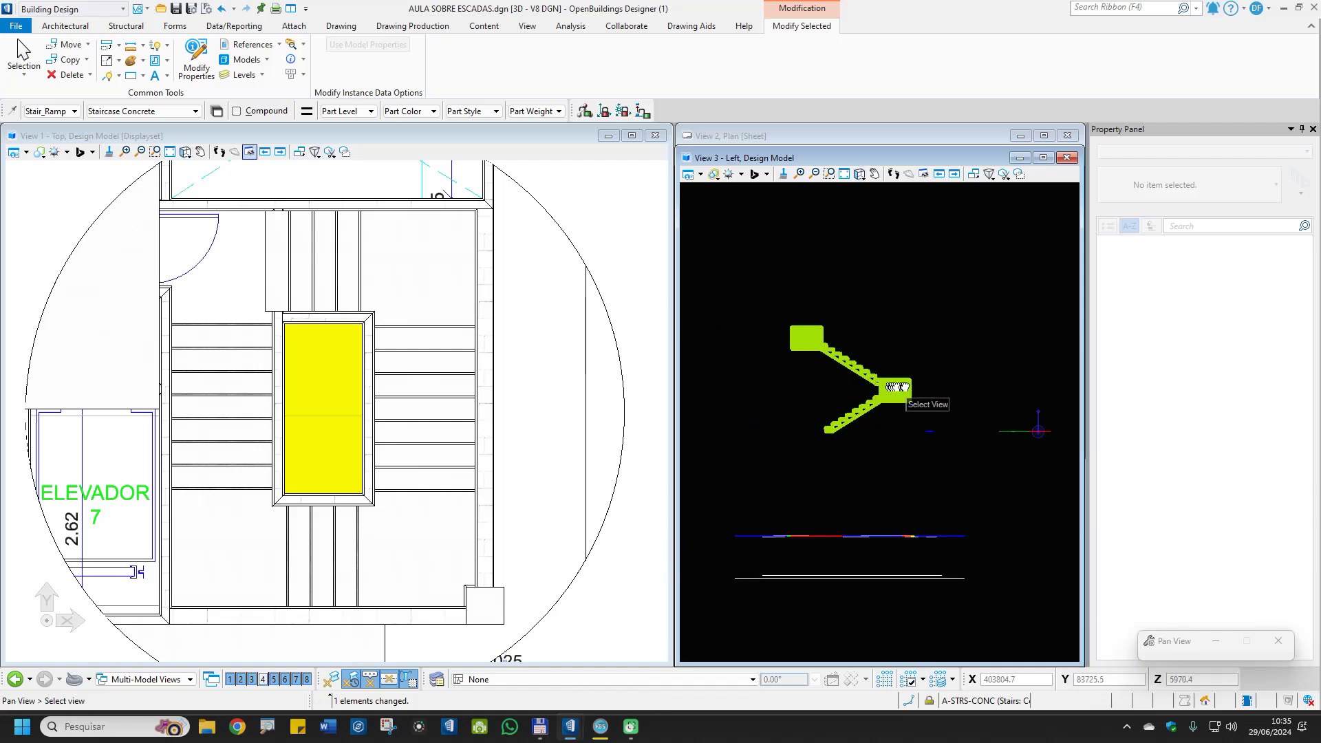
click(830, 174)
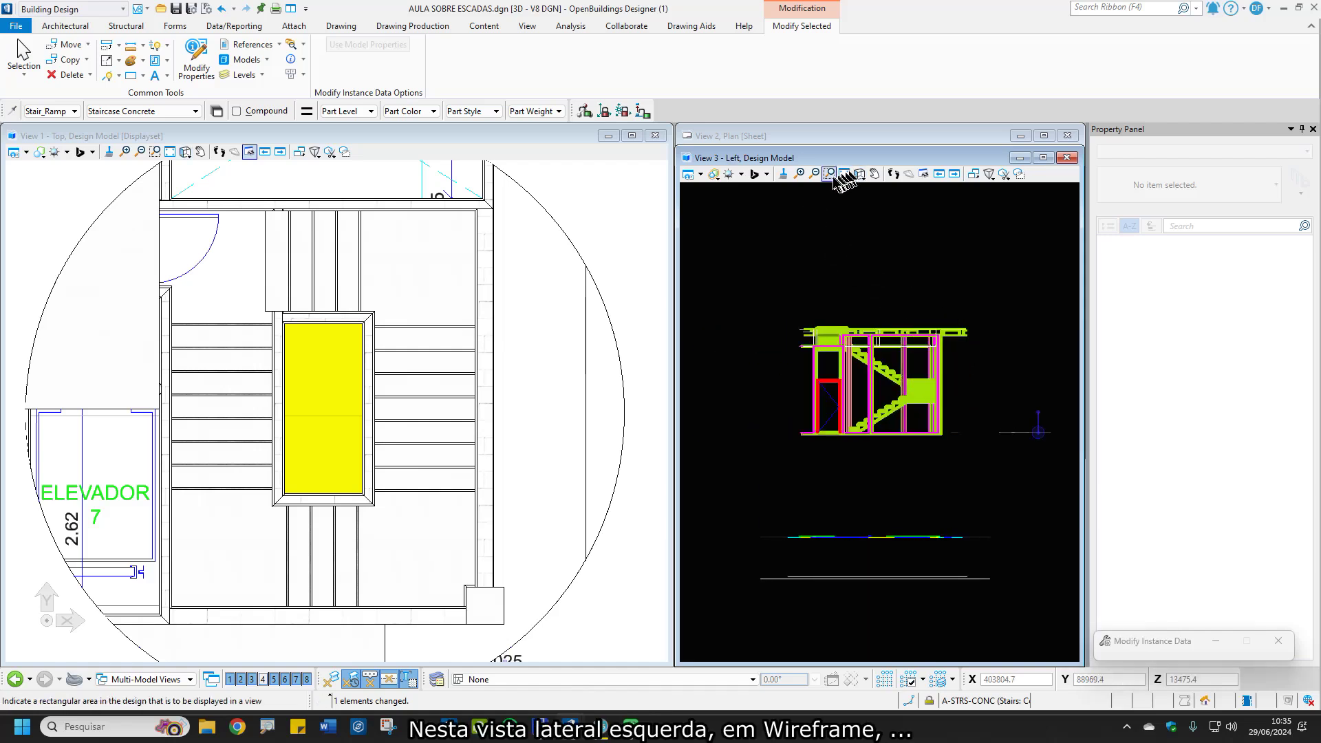
click(830, 174)
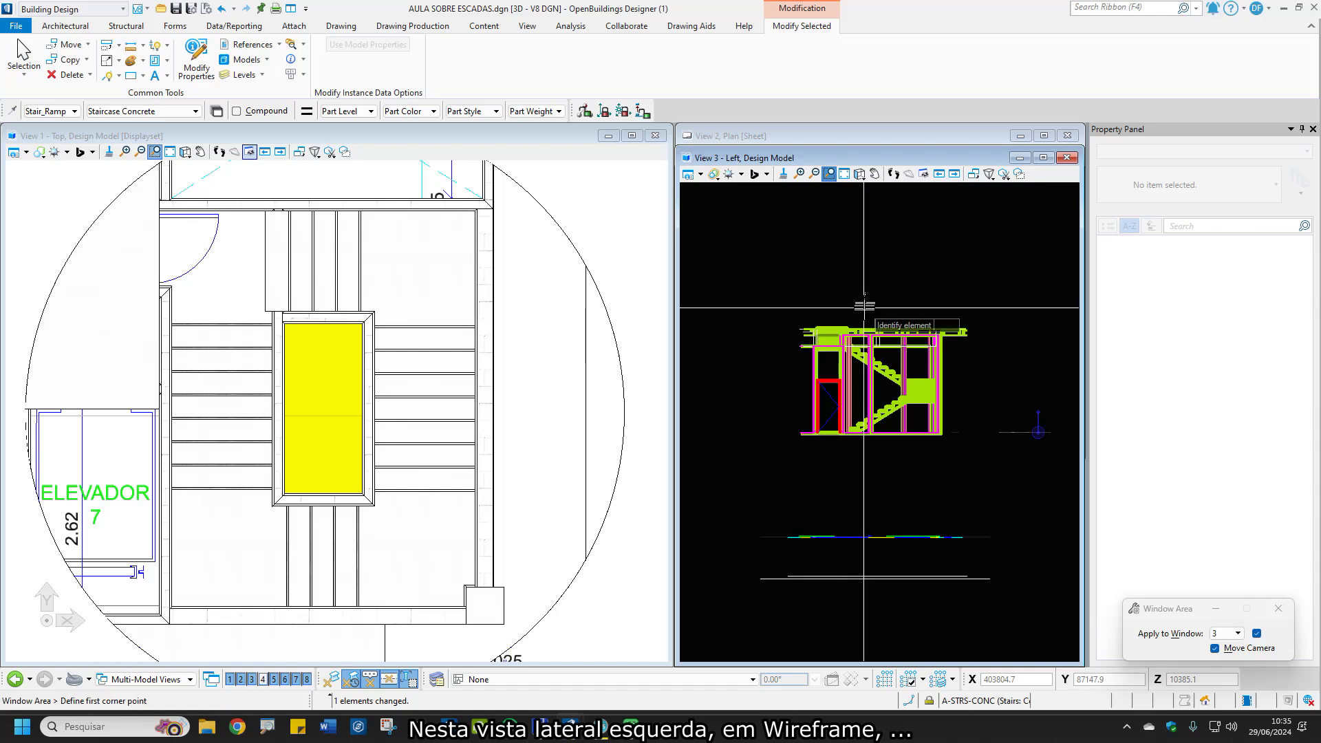
click(864, 316)
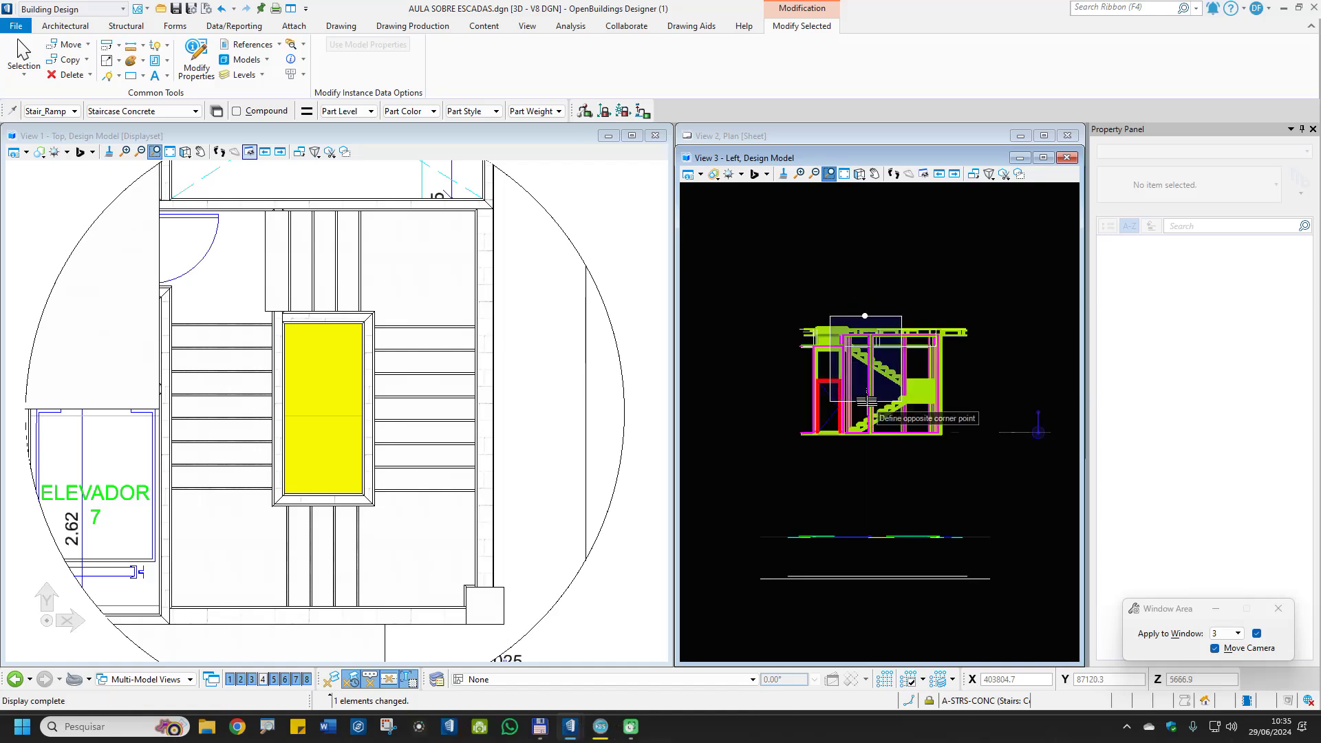
click(872, 464)
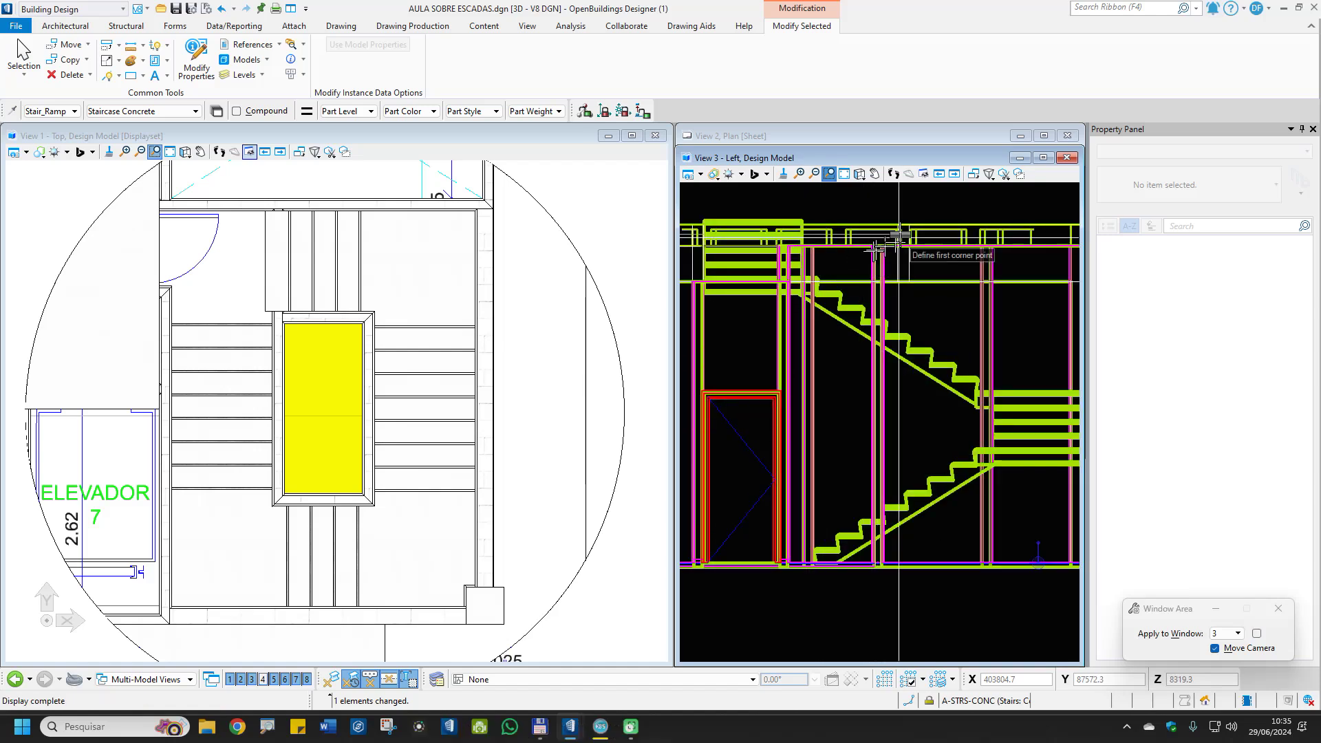
Inspect how the staircase's first step meets the floor slab in the left side view
right_click(909, 207)
click(941, 220)
click(914, 348)
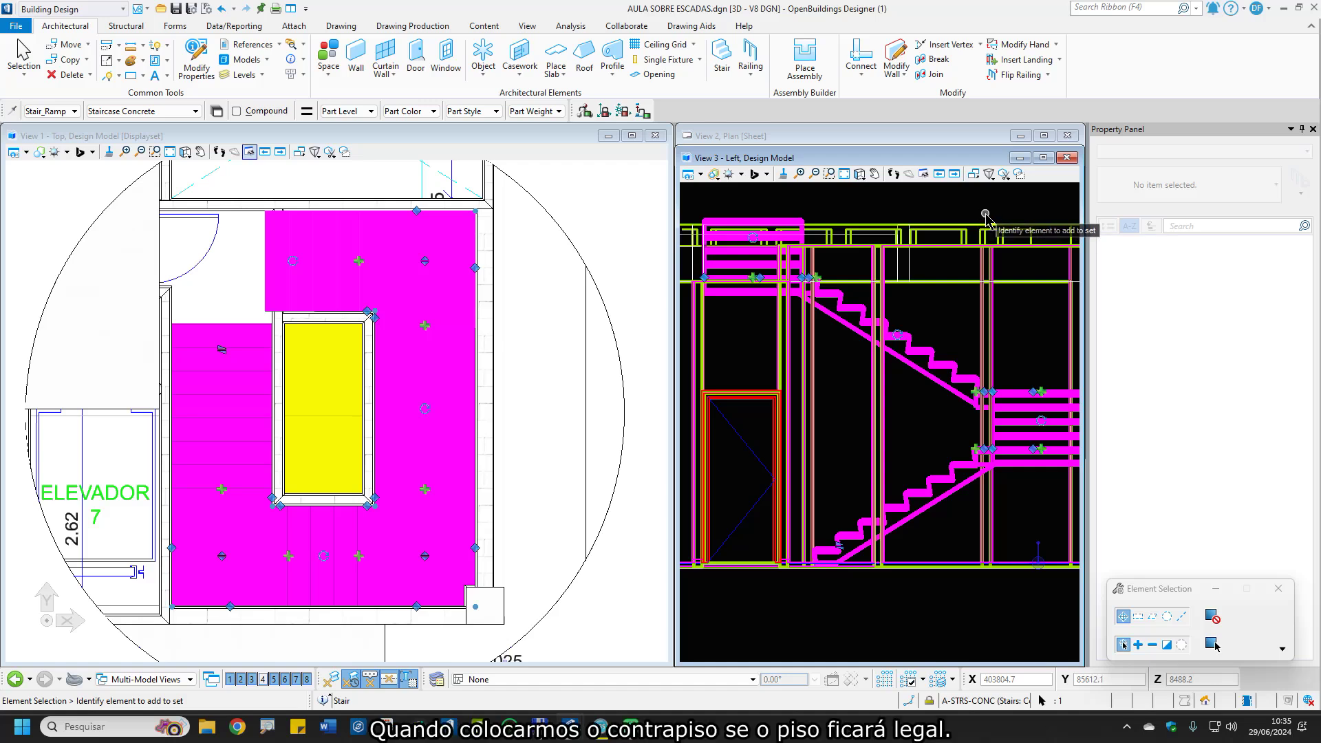
click(958, 333)
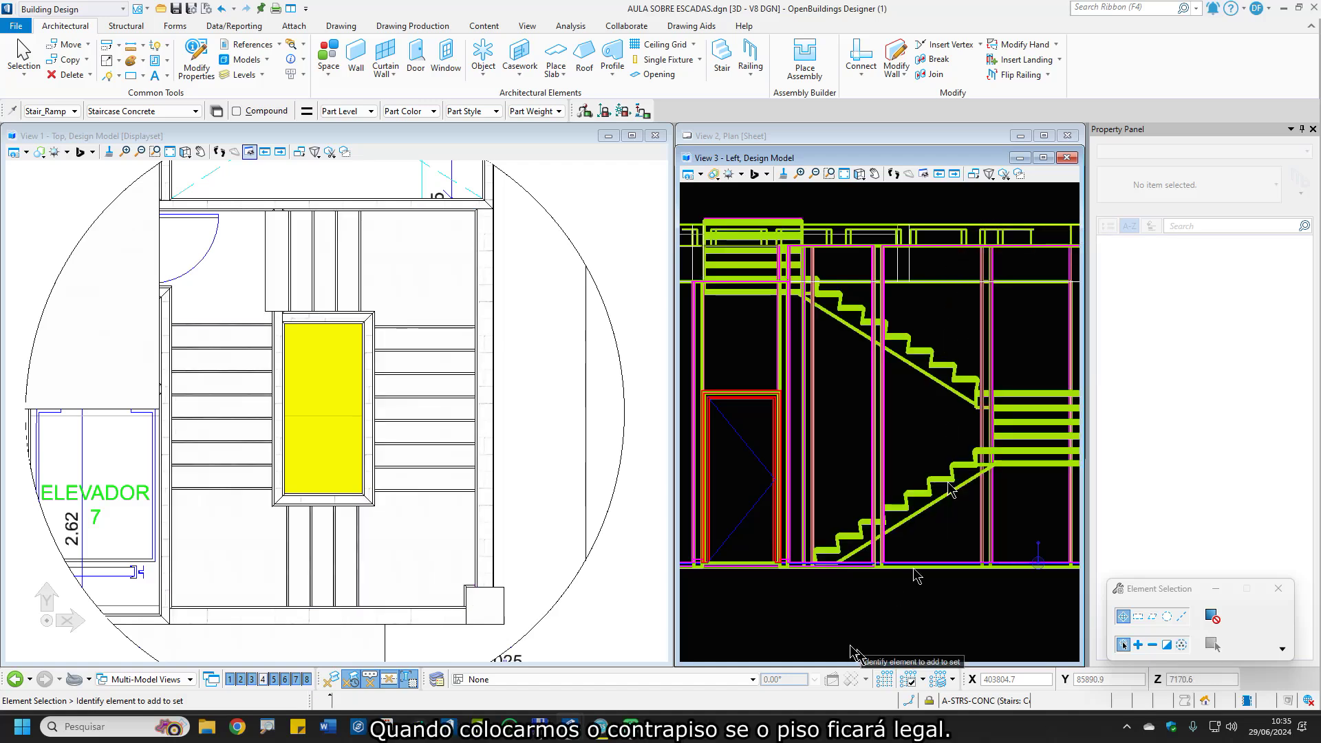
scroll(820, 571, up, 5)
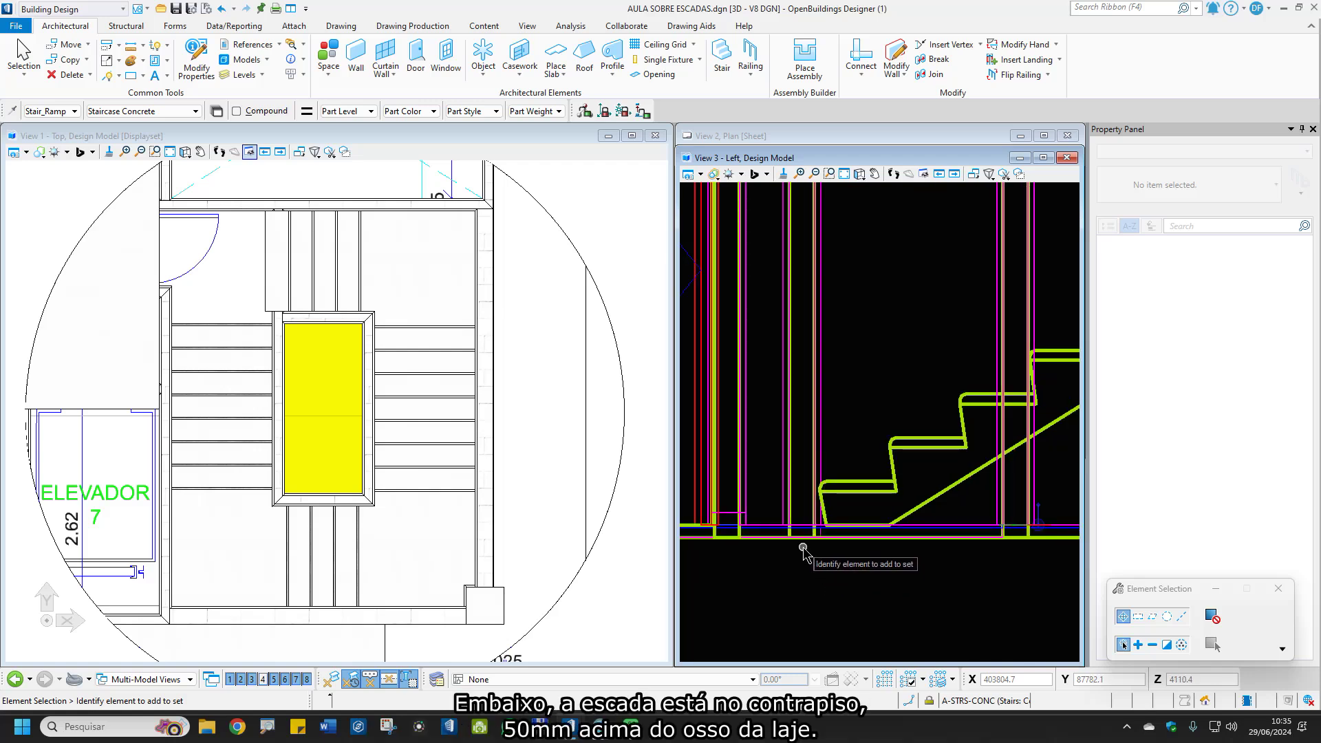
scroll(852, 567, up, 2)
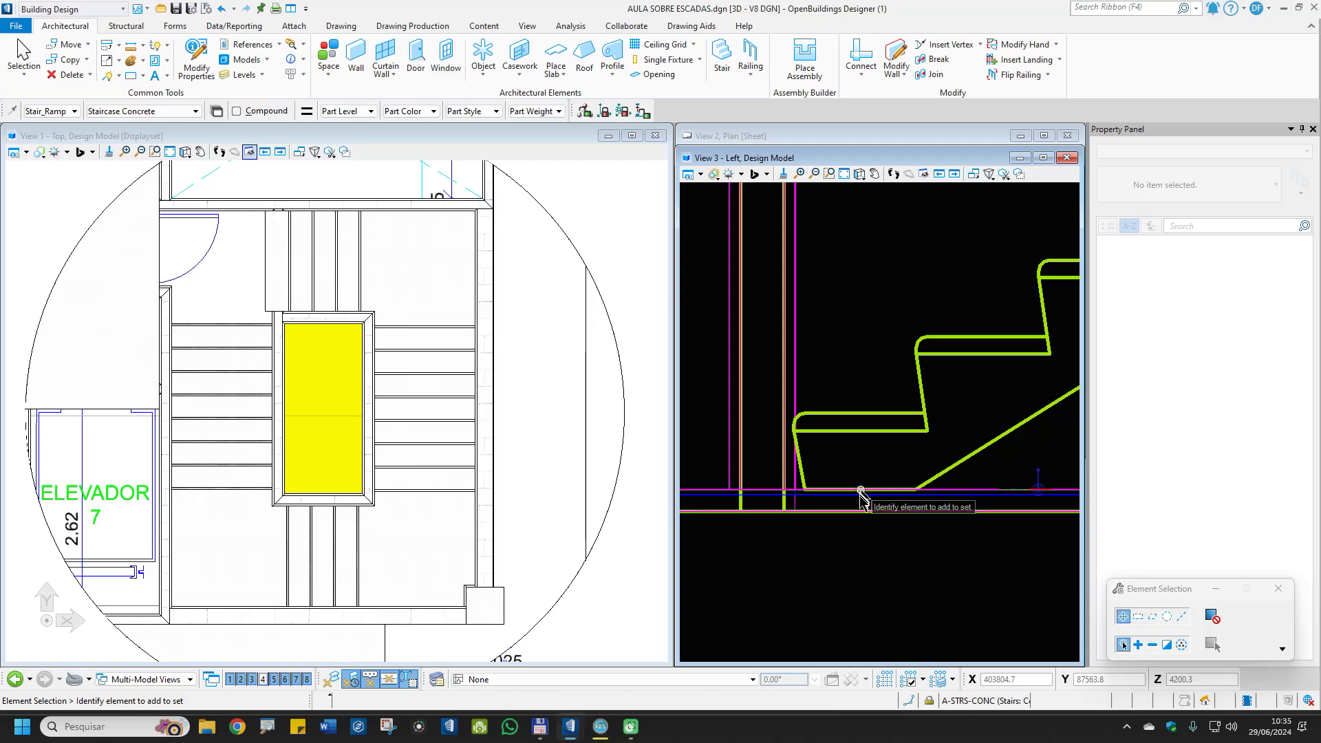
Load the stair construction settings of the placed monolithic concrete staircase for modification
right_click(444, 377)
click(491, 25)
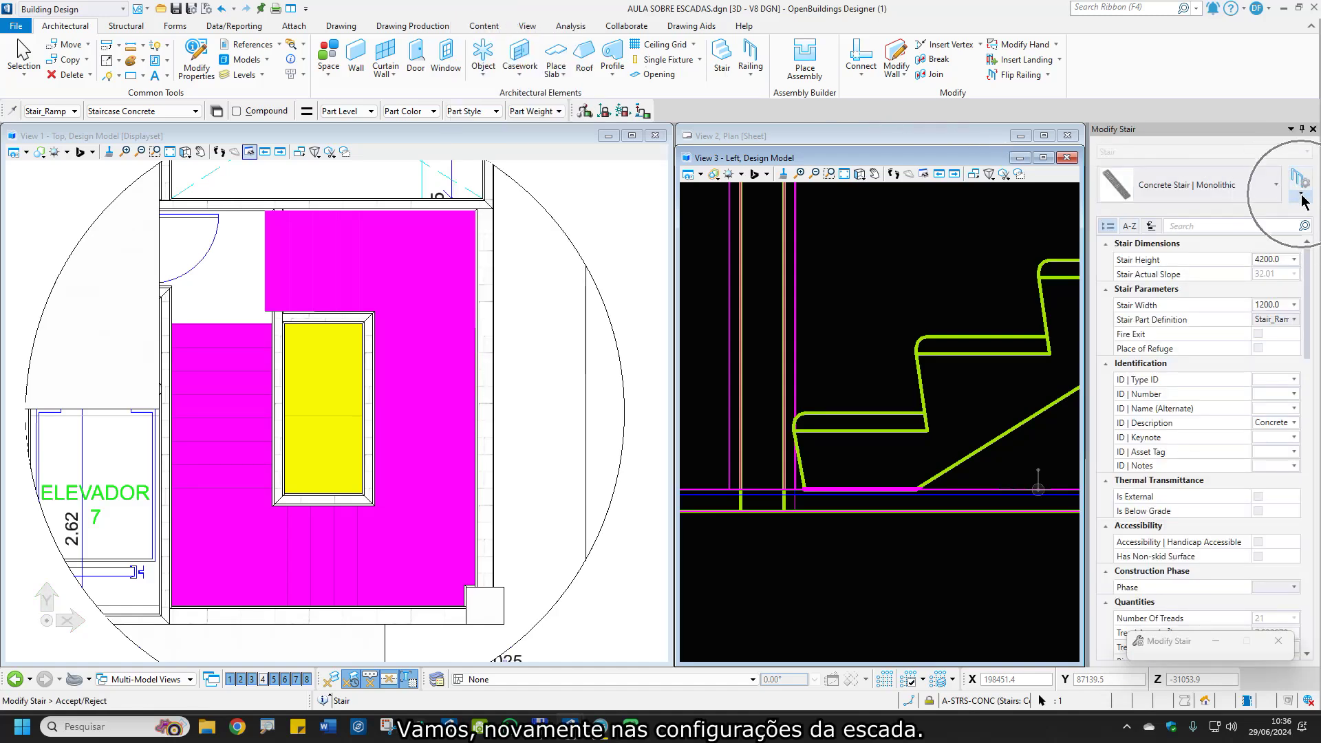
click(1301, 199)
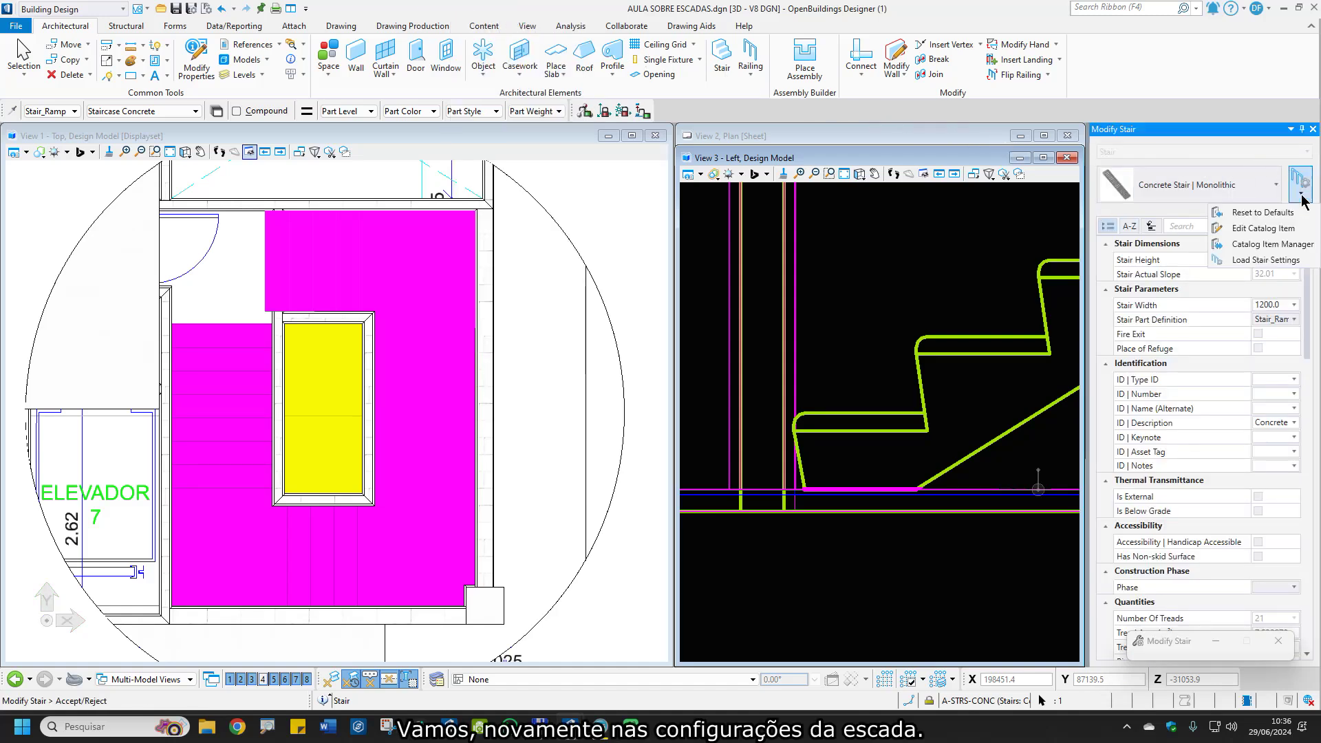
click(1262, 263)
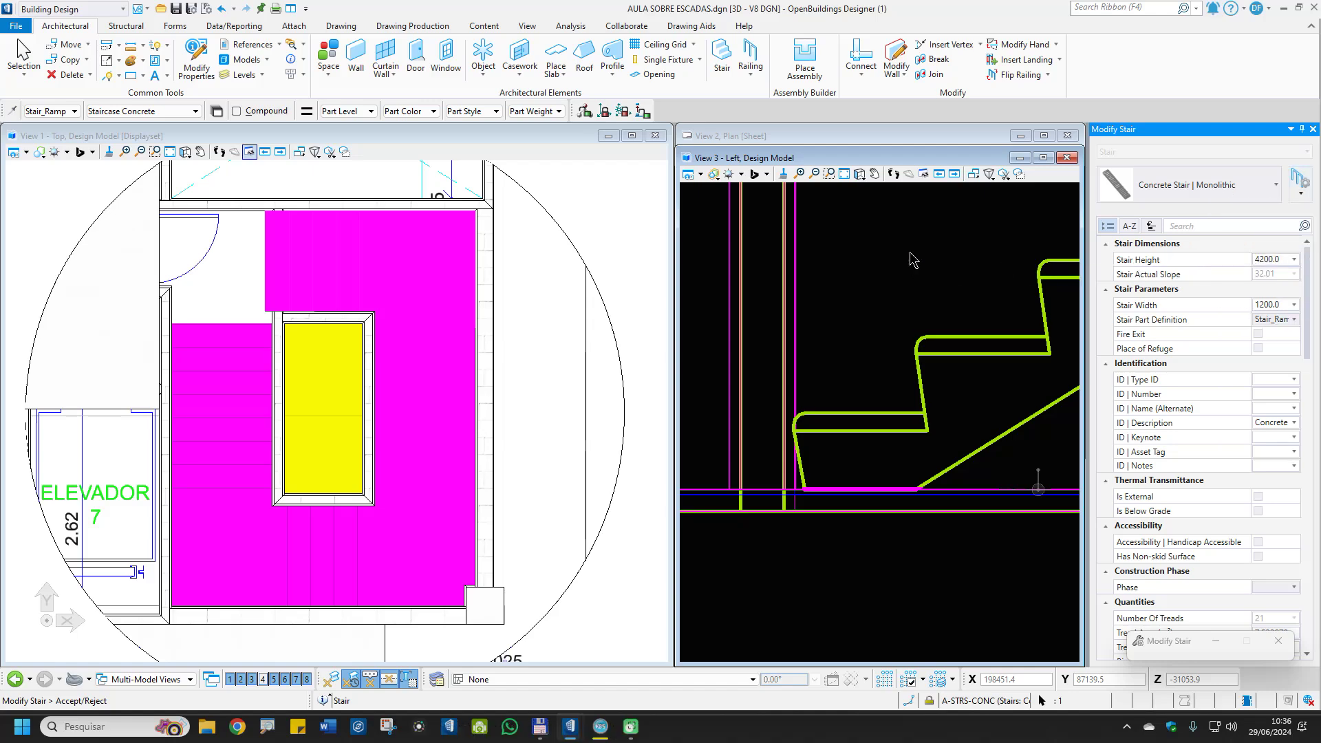
drag(680, 168, 523, 165)
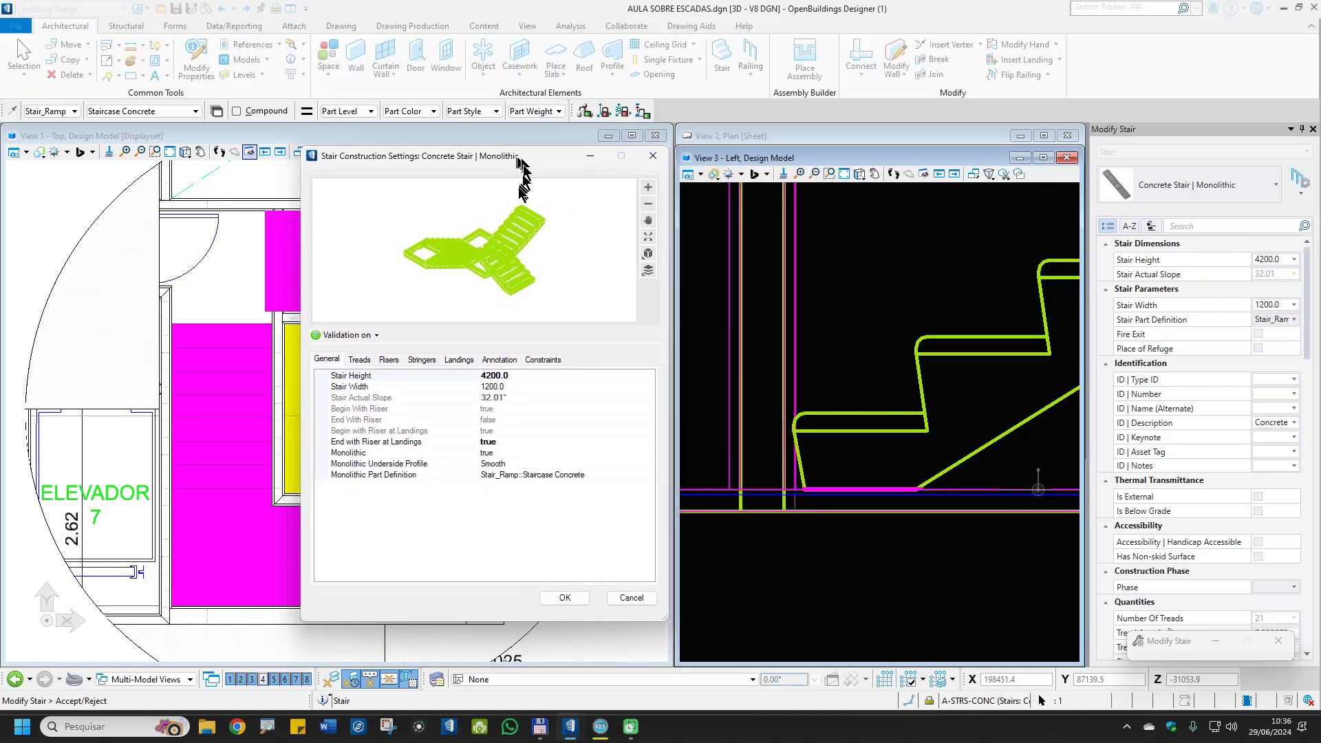
Set the risers' Base Riser Offset to 50 mm and apply it so the first step extends down to the slab
click(388, 360)
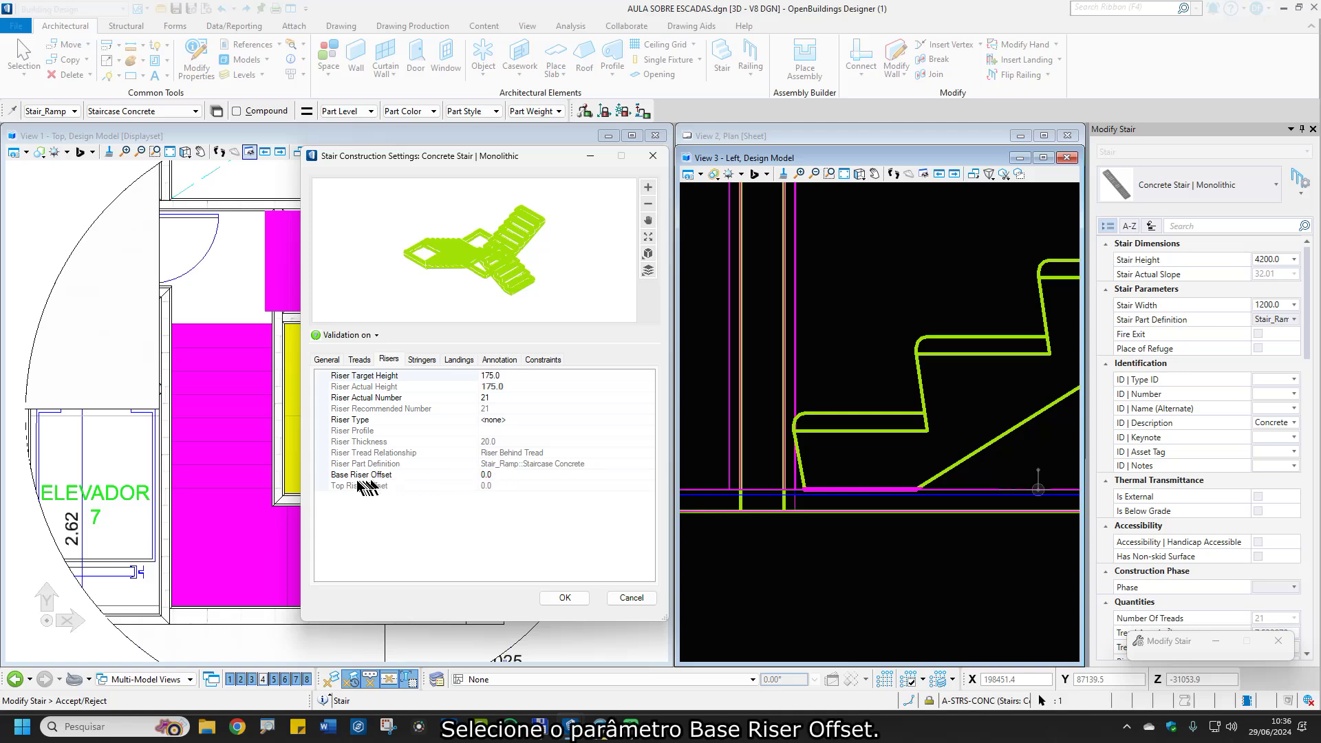
click(489, 476)
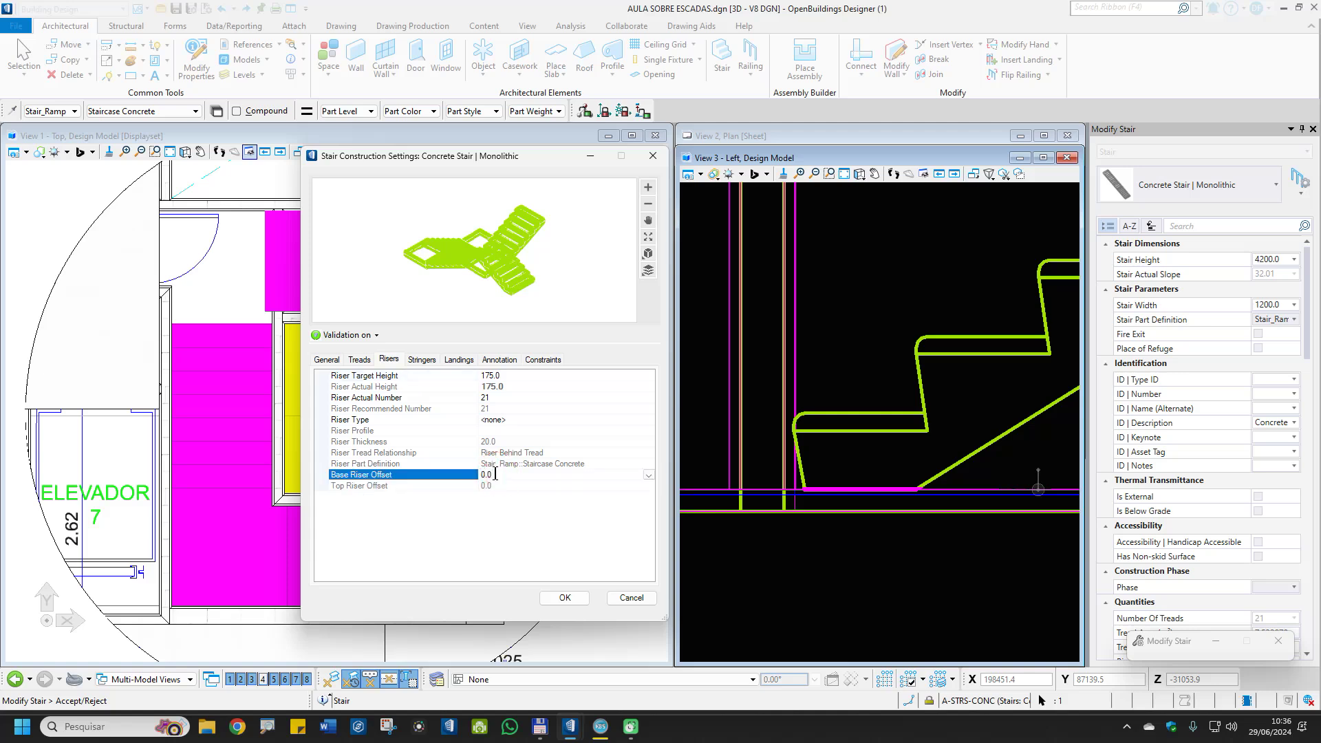
drag(494, 474, 476, 474)
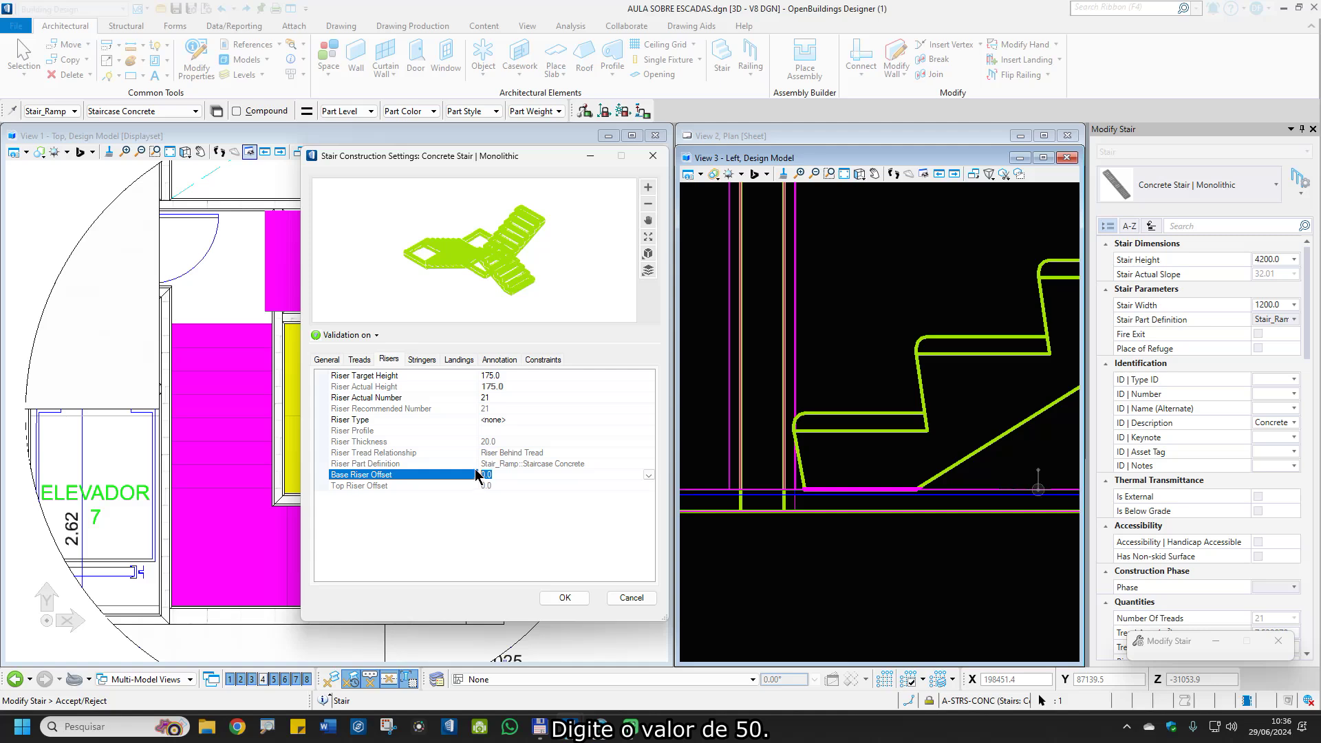
text(50)
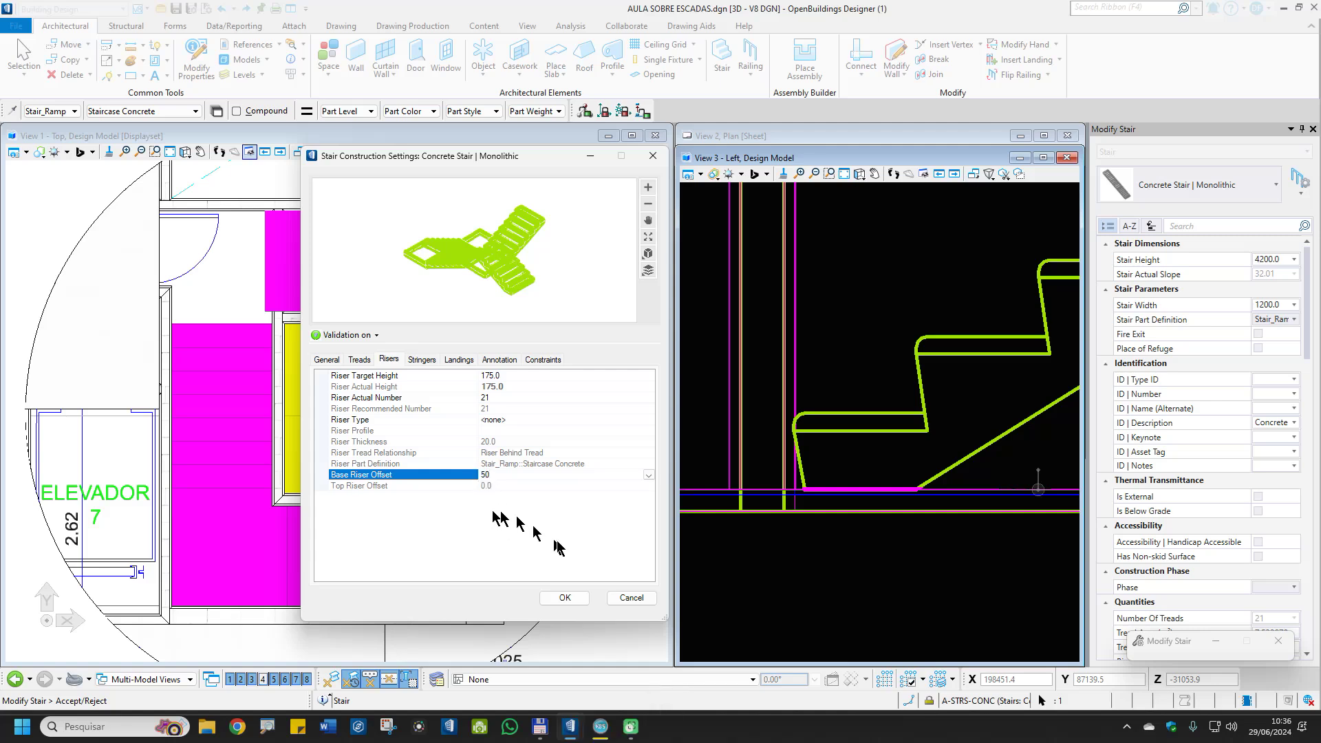
click(571, 599)
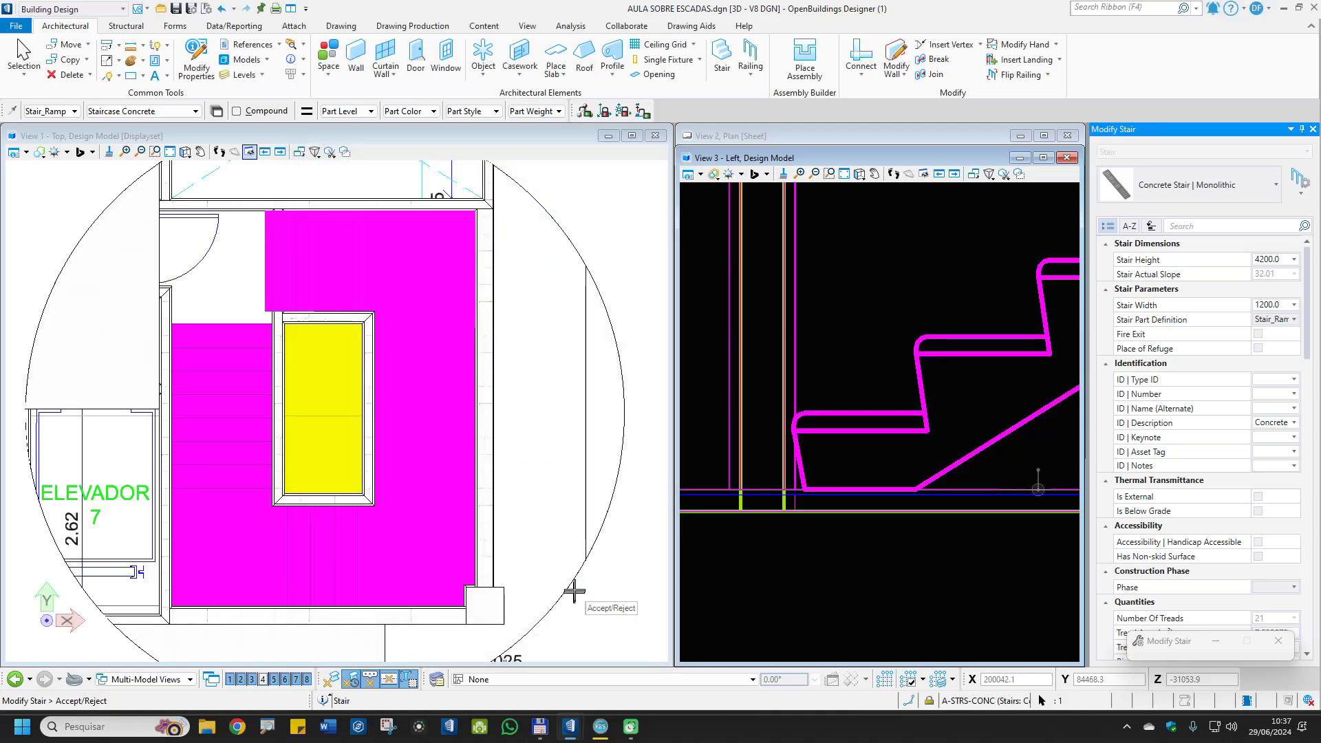
click(642, 470)
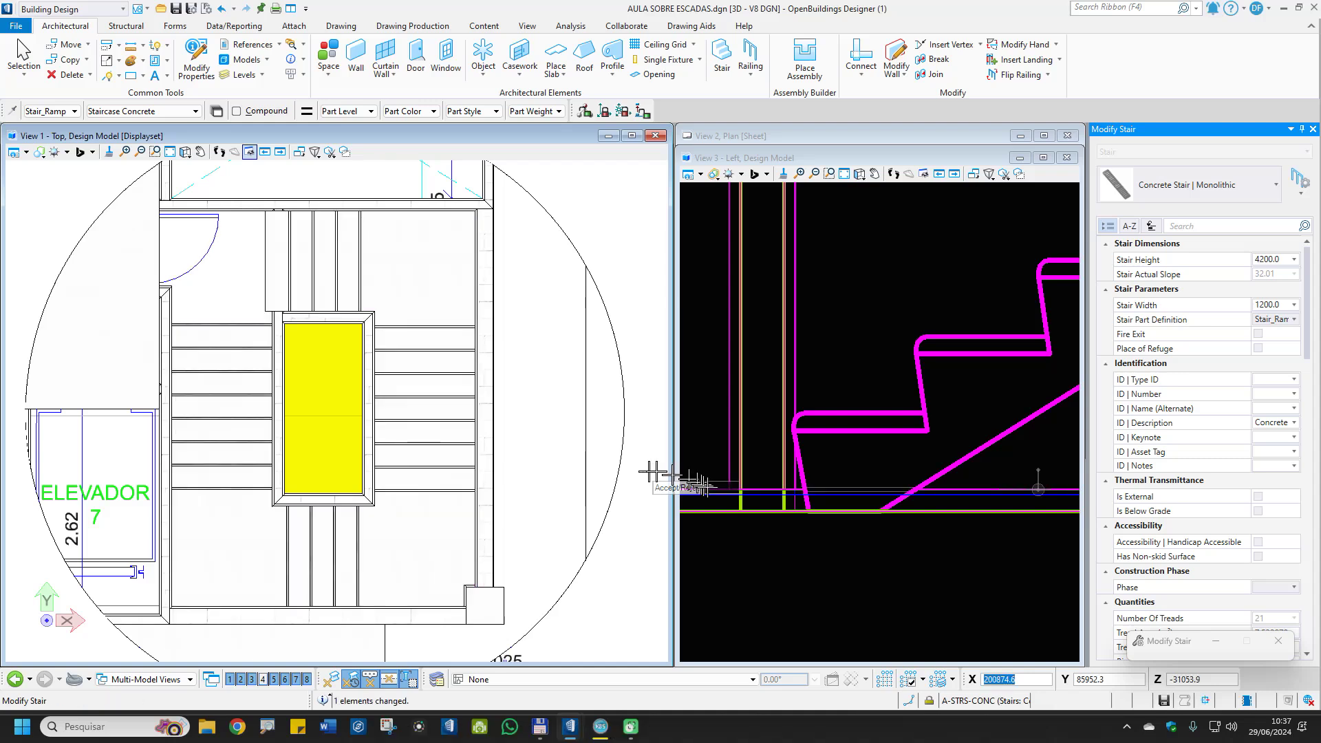
click(829, 509)
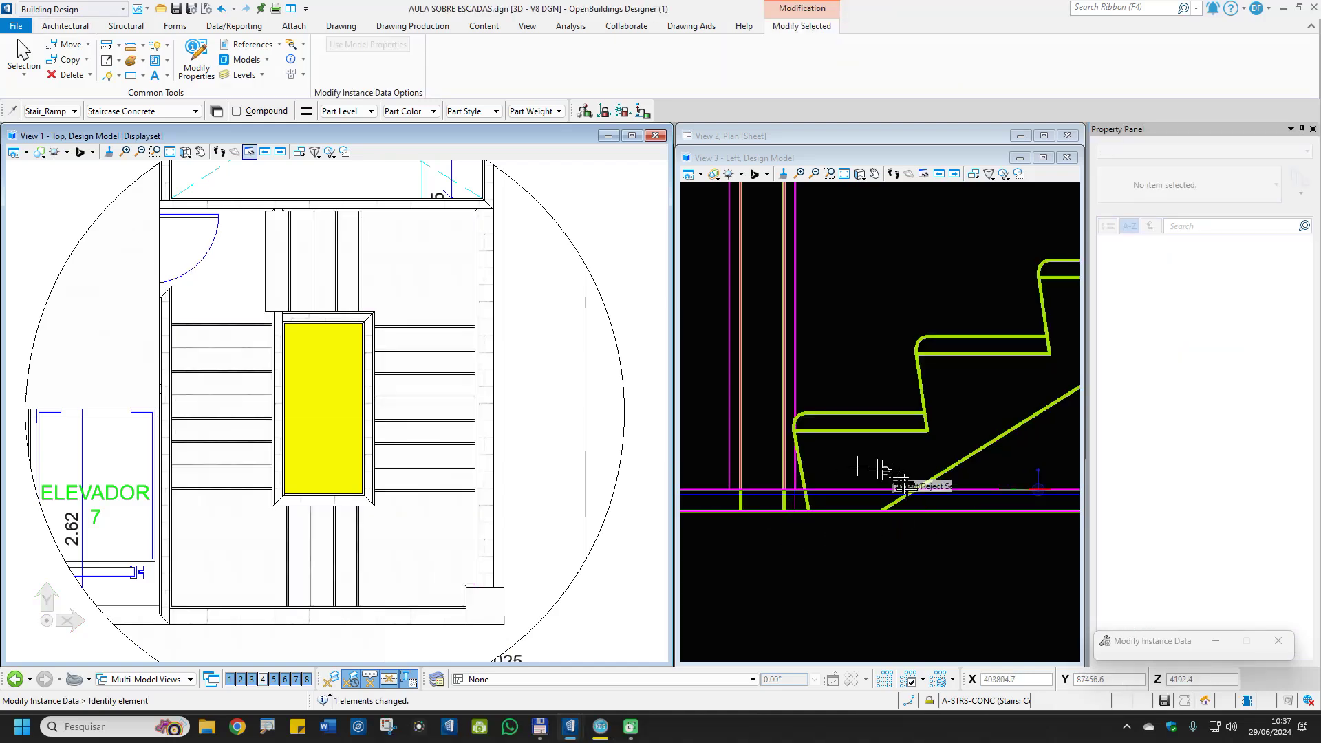